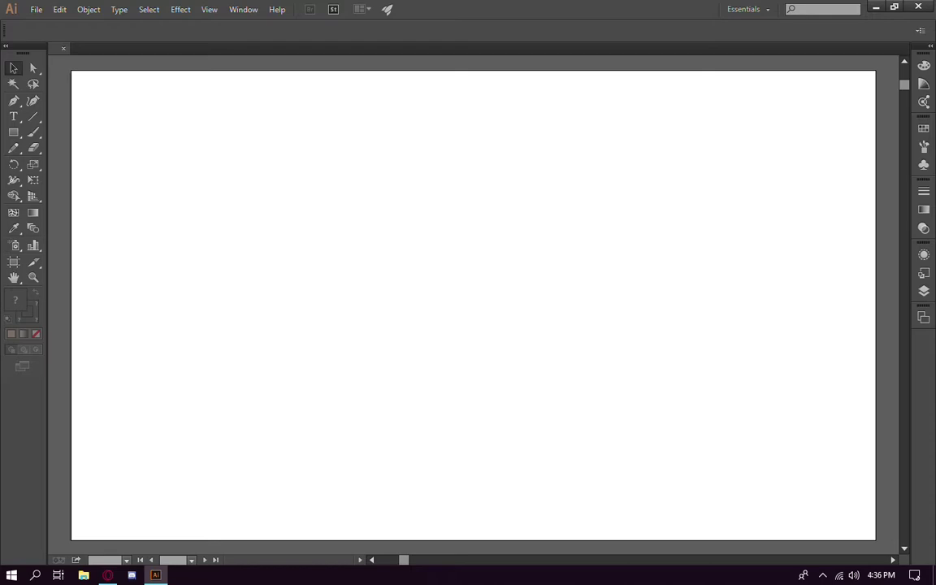
# Drag the artboard corner outward to enlarge it to 1856.5 × 1082.96 pt
pyautogui.scroll(-5, 539, 376)
pyautogui.scroll(-1, 518, 379)
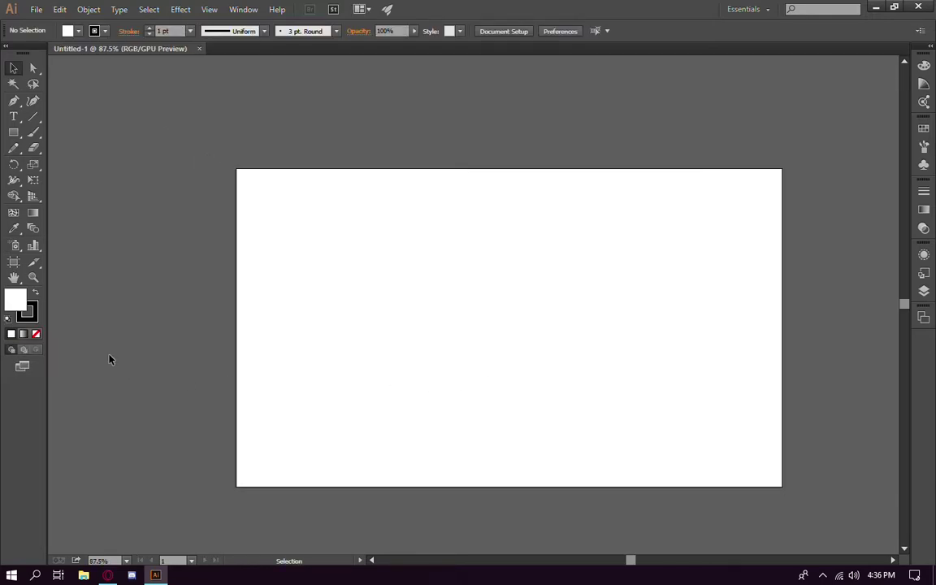
pyautogui.hotkey('shift', 'o')
pyautogui.scroll(-3, 735, 318)
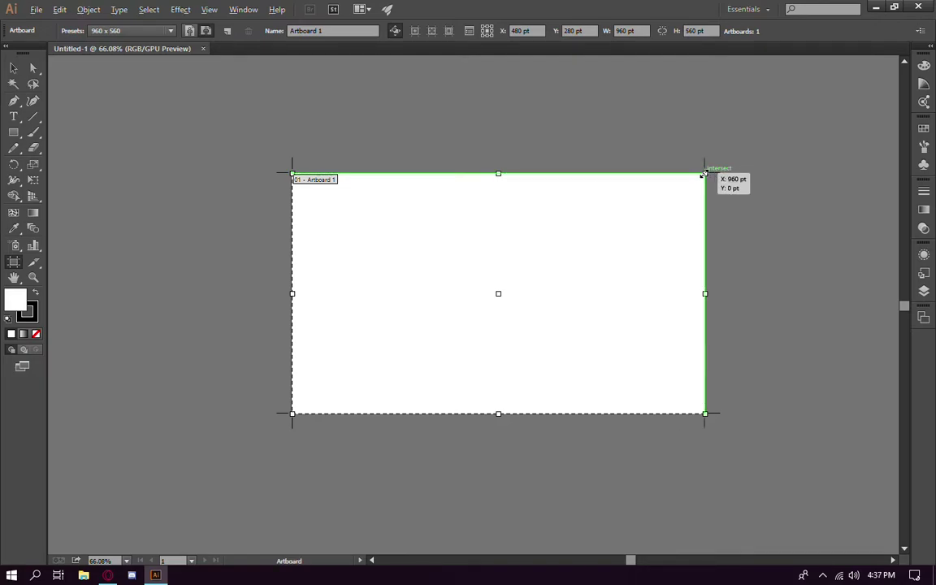
pyautogui.moveTo(704, 173); pyautogui.dragTo(851, 107)
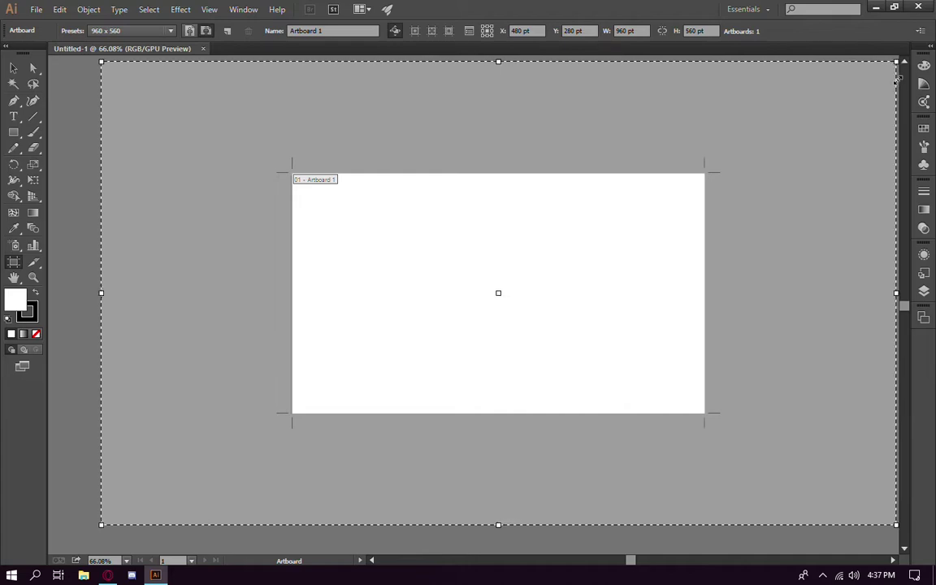
pyautogui.moveTo(851, 107); pyautogui.dragTo(897, 61)
# Scale the artboard proportionally from its centre to about 2341.78 × 1366.04 pt
pyautogui.hscroll(2, 756, 290)
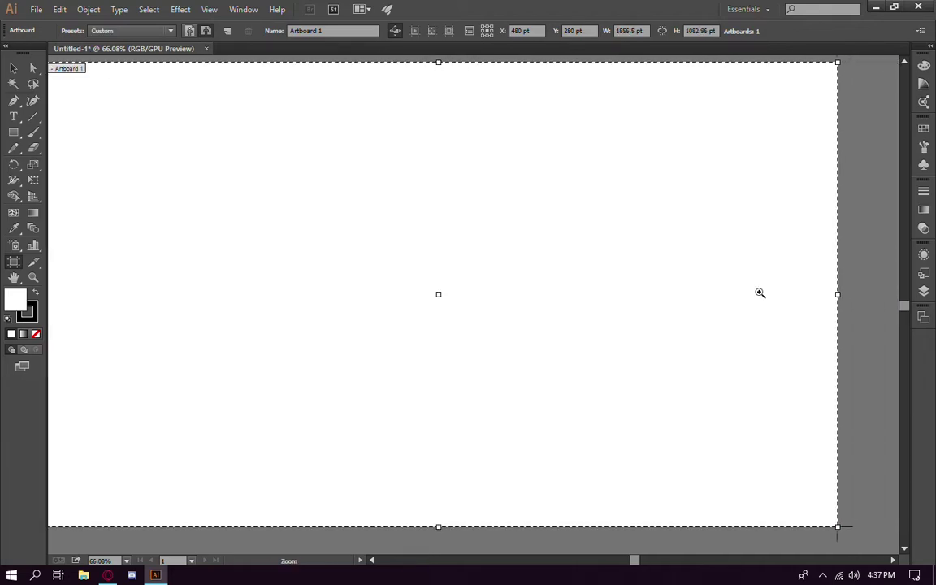
pyautogui.scroll(-1, 759, 292)
pyautogui.scroll(-1, 714, 295)
pyautogui.hscroll(1, 725, 307)
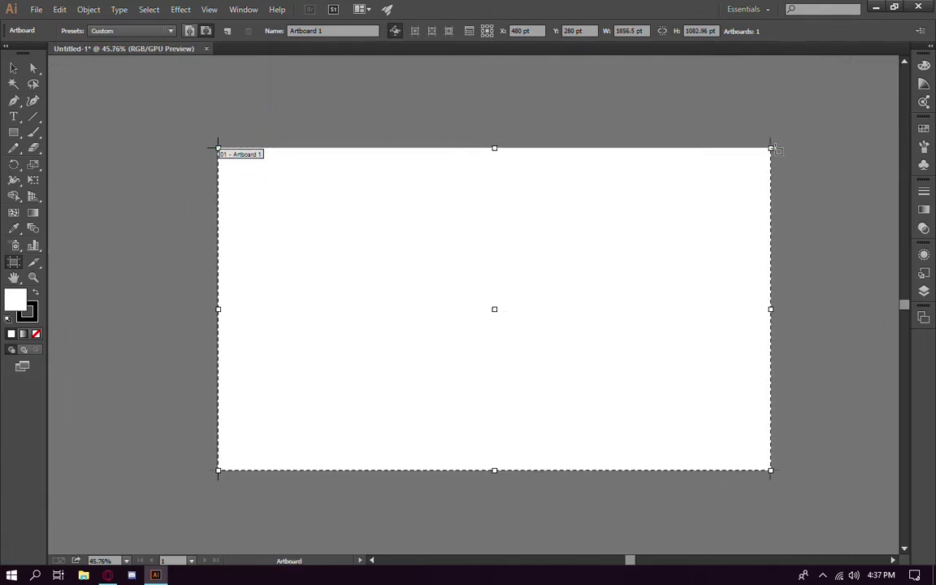
pyautogui.moveTo(770, 147); pyautogui.dragTo(843, 106)
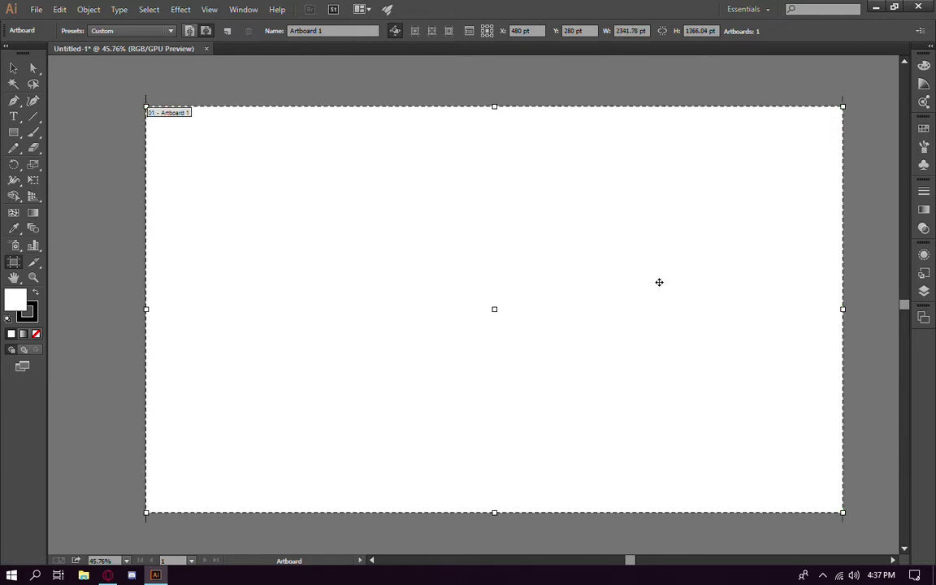
pyautogui.press('p')
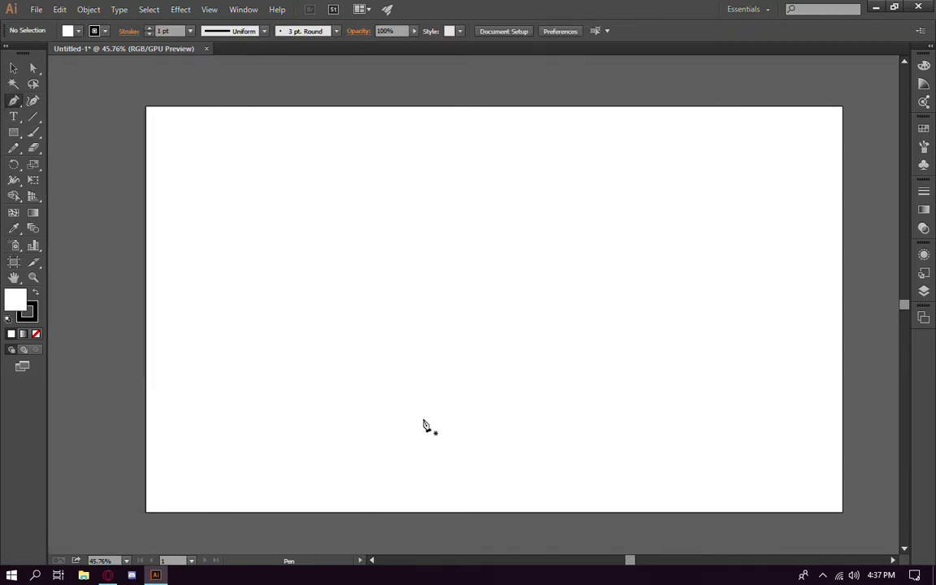
# Rename Layer 1 to 'Sky' in the Layers panel
pyautogui.click(924, 290)
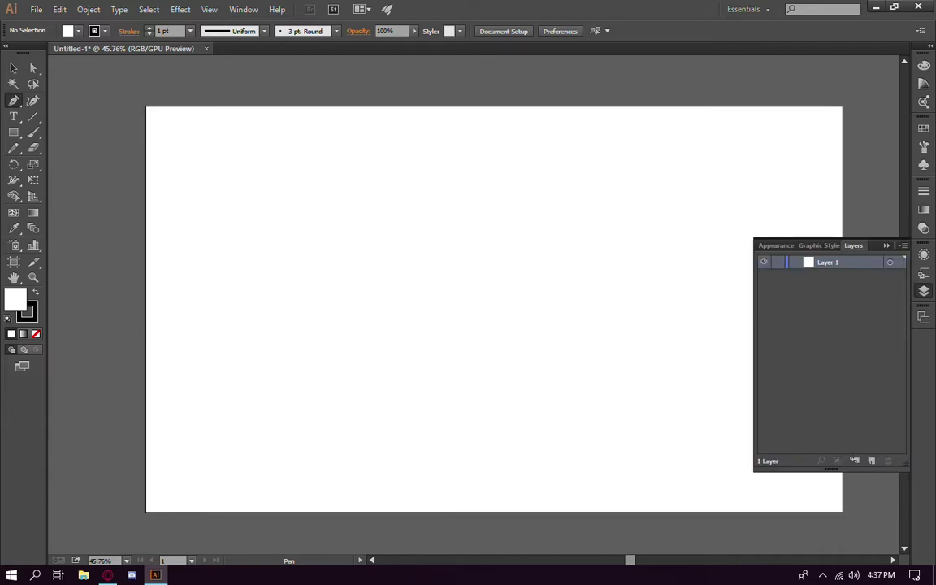
pyautogui.doubleClick(828, 262)
pyautogui.write('Sky')
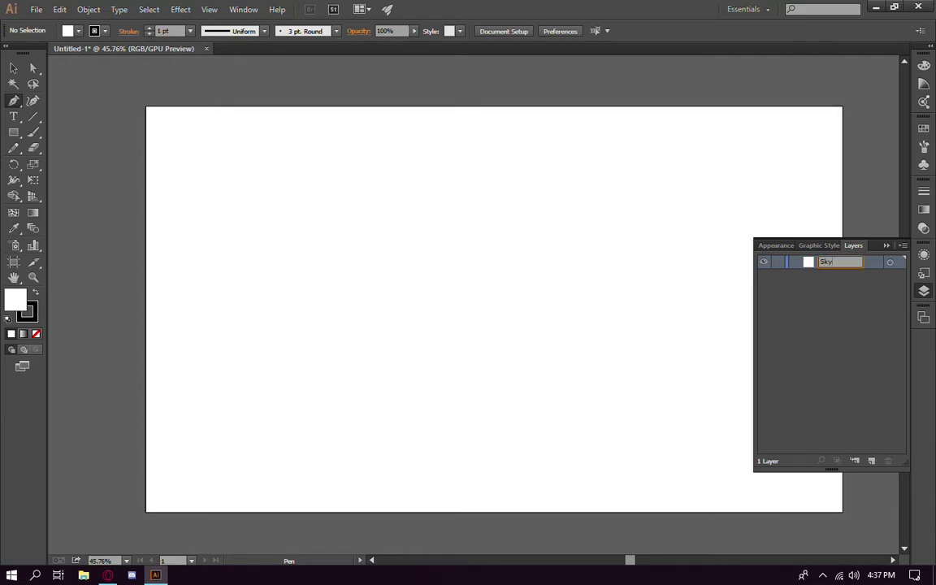
pyautogui.press('Return')
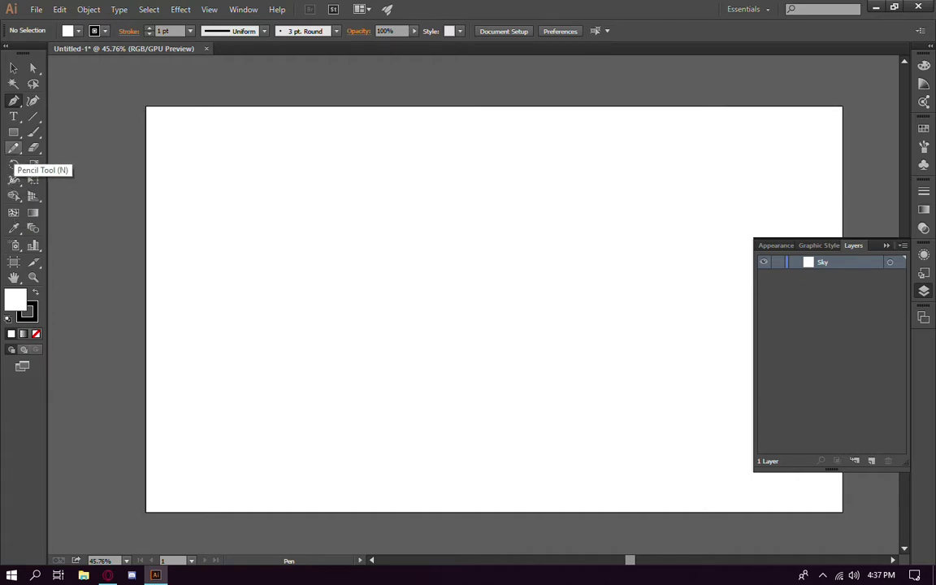
pyautogui.click(13, 132)
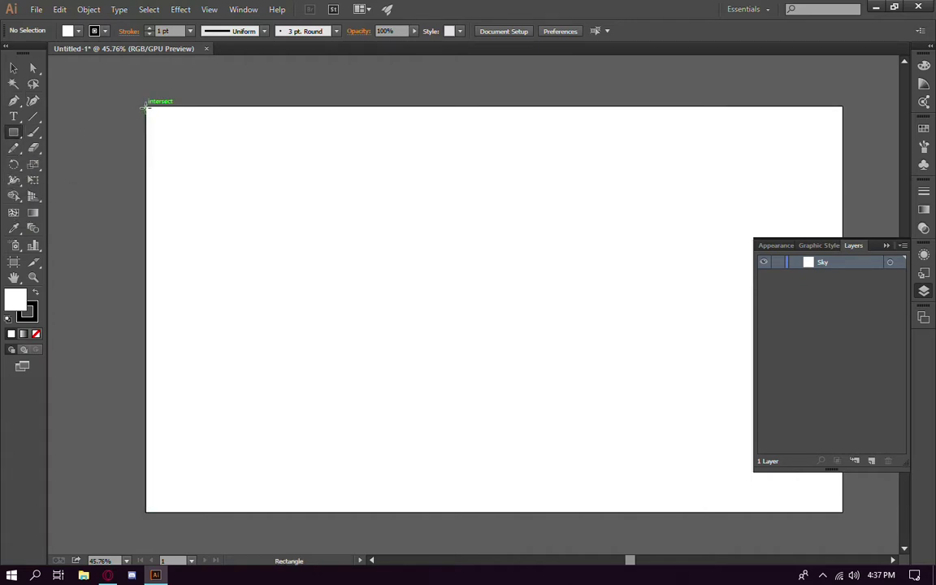
# Draw a rectangle over the entire artboard and fill it light blue (#9ABDCC)
pyautogui.moveTo(146, 106); pyautogui.dragTo(845, 512)
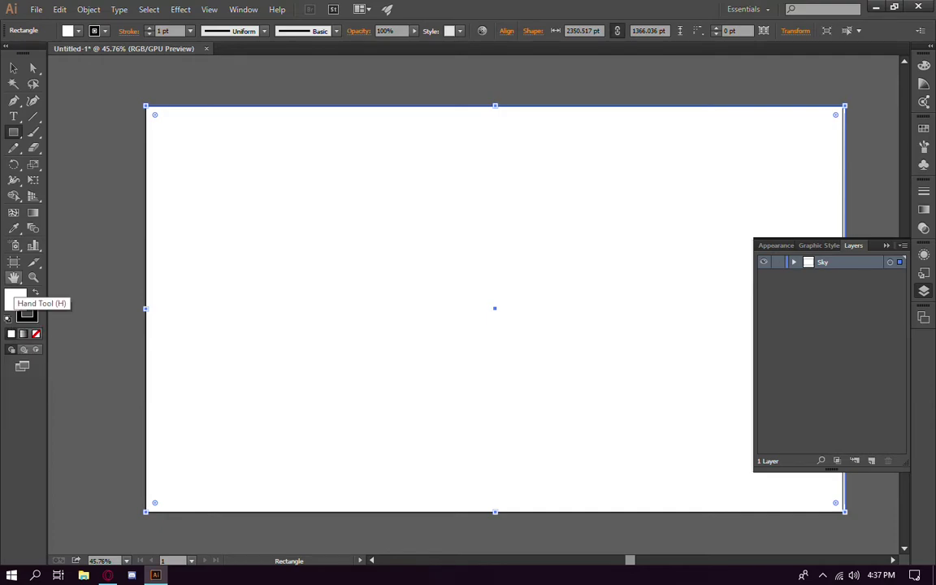
pyautogui.doubleClick(15, 298)
pyautogui.click(744, 174)
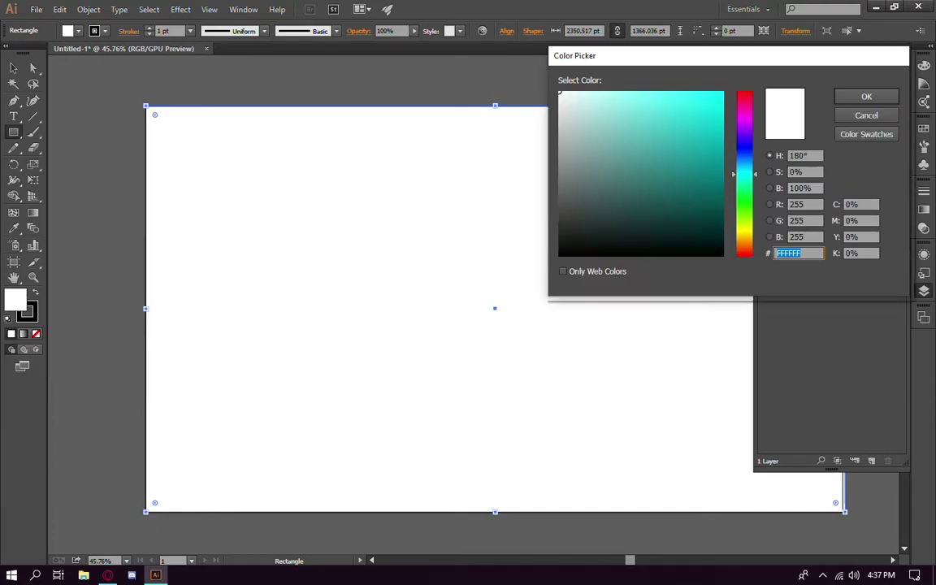
pyautogui.moveTo(744, 173); pyautogui.dragTo(744, 162)
pyautogui.moveTo(600, 123); pyautogui.dragTo(590, 112)
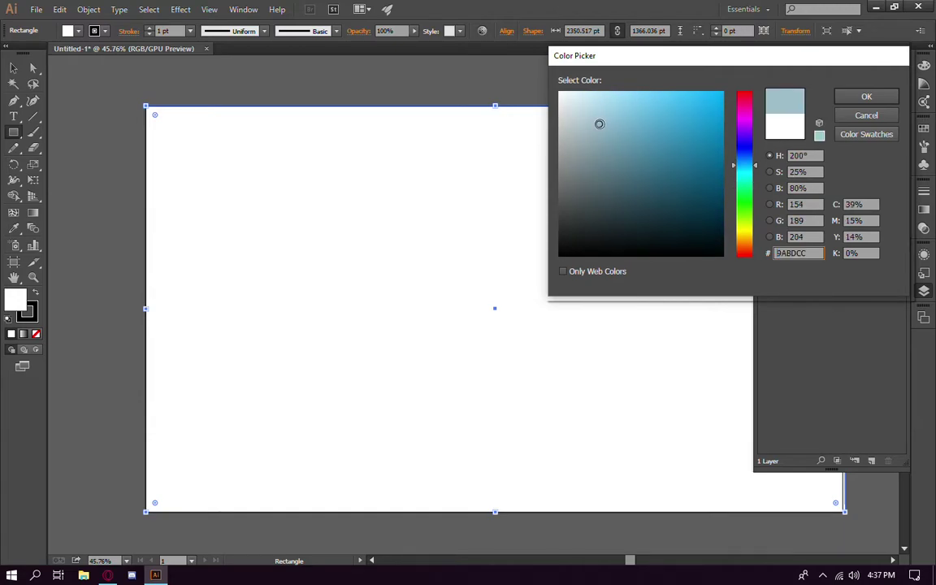
pyautogui.press('Return')
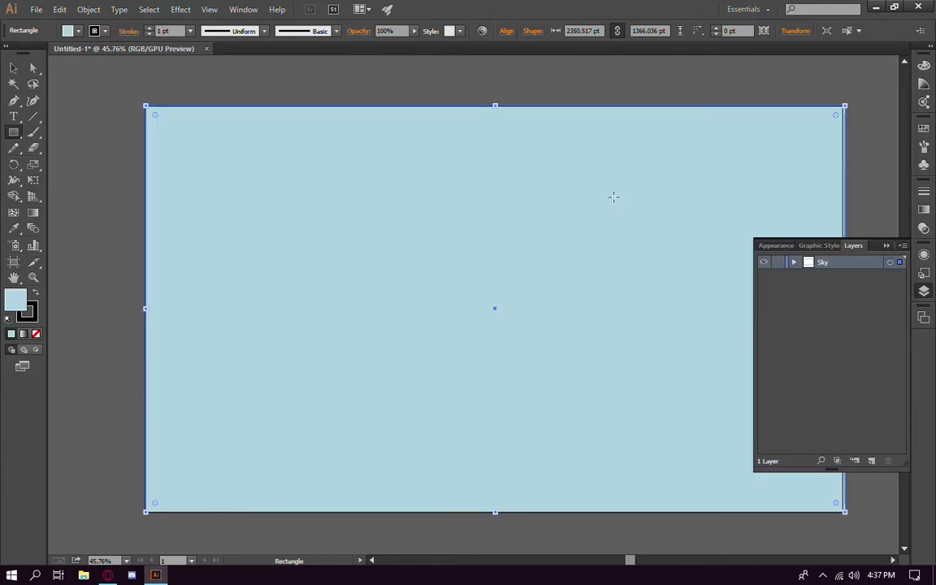
pyautogui.keyDown('ctrl'); pyautogui.click(115, 286); pyautogui.keyUp('ctrl')
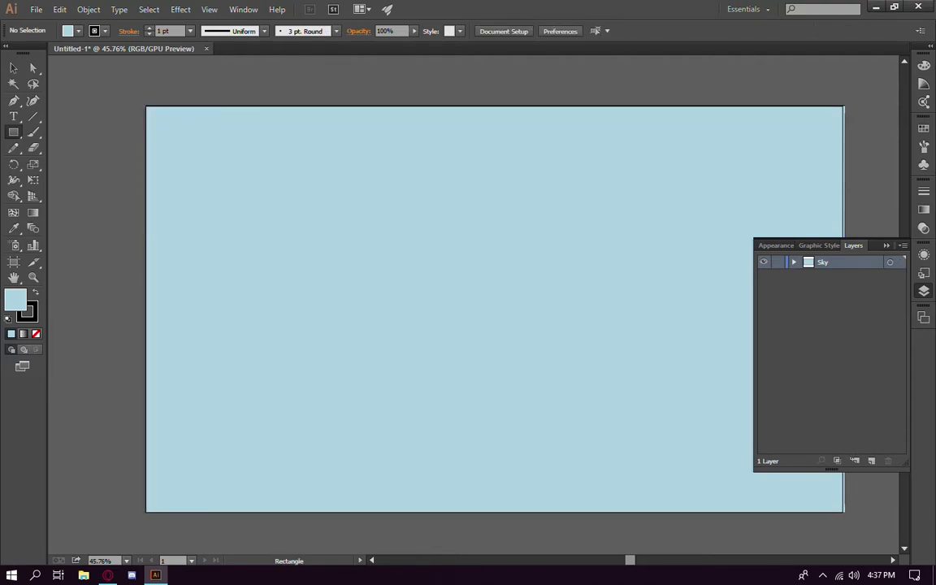
pyautogui.moveTo(426, 393); pyautogui.dragTo(360, 391)
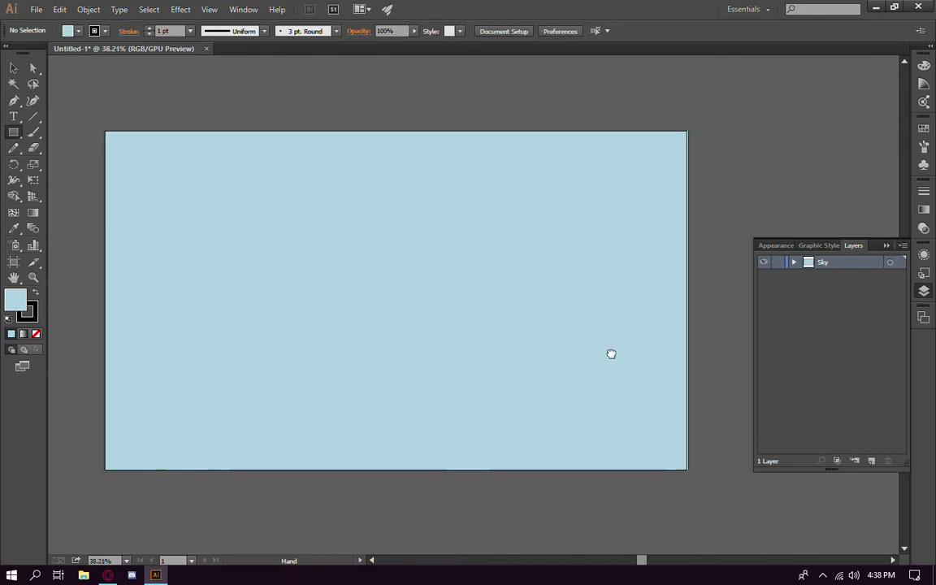
# Outline the stepped cliff shape at the artboard's lower left, closing it at the bottom-left corner
pyautogui.click(112, 286)
pyautogui.click(158, 296)
pyautogui.click(157, 328)
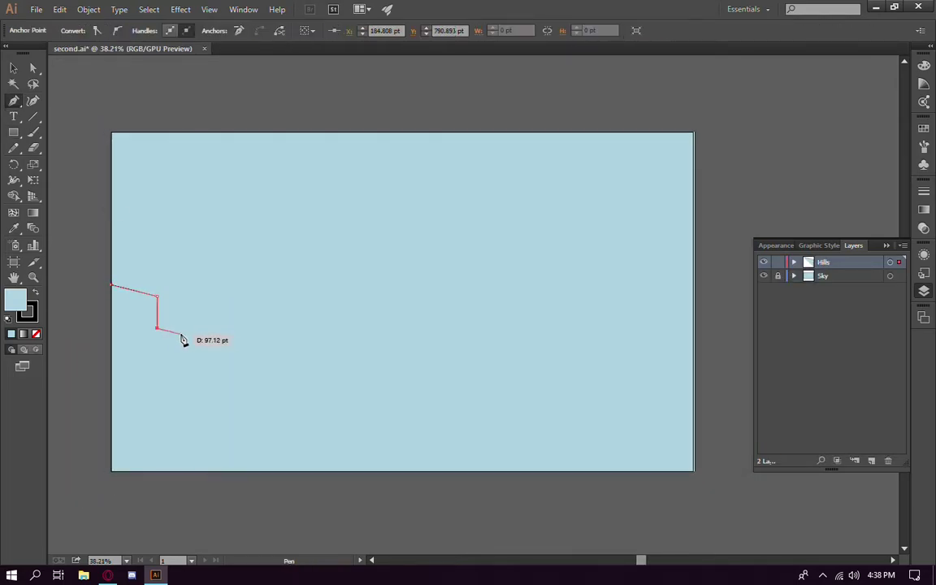
pyautogui.click(184, 334)
pyautogui.click(184, 470)
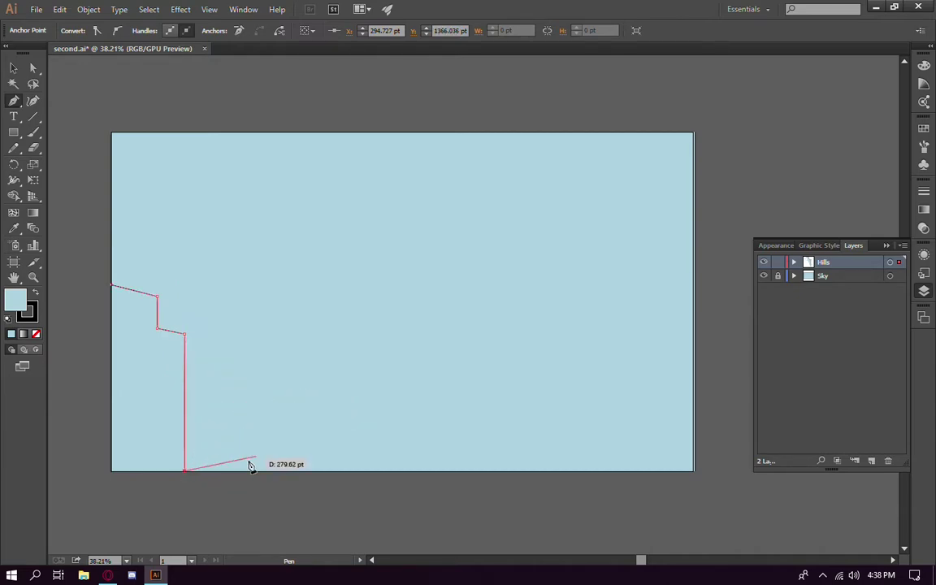
pyautogui.click(113, 471)
pyautogui.click(111, 286)
pyautogui.keyDown('ctrl'); pyautogui.click(310, 355); pyautogui.keyUp('ctrl')
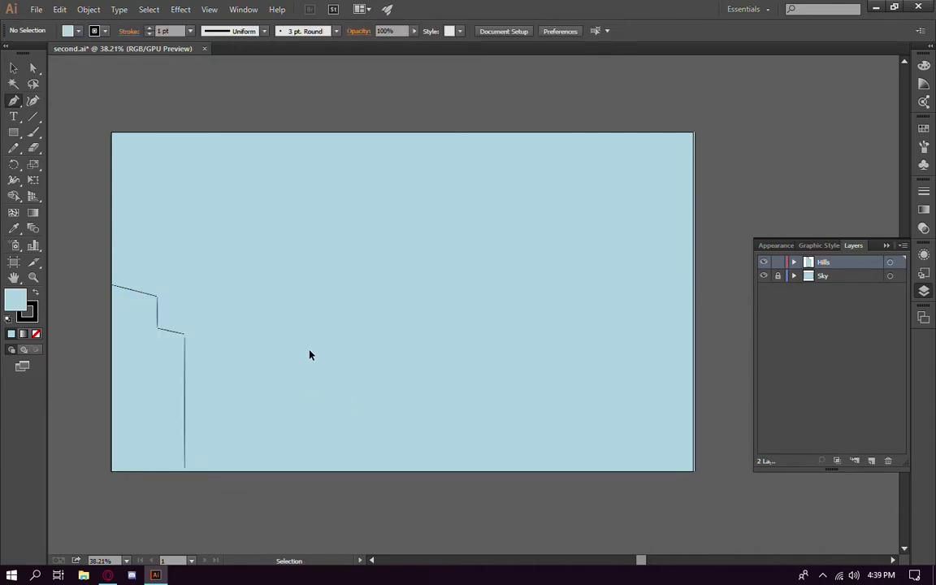
# Draw a lower ledge path slanting to the bottom edge, then begin an upper ridge line
pyautogui.moveTo(184, 381); pyautogui.dragTo(235, 393)
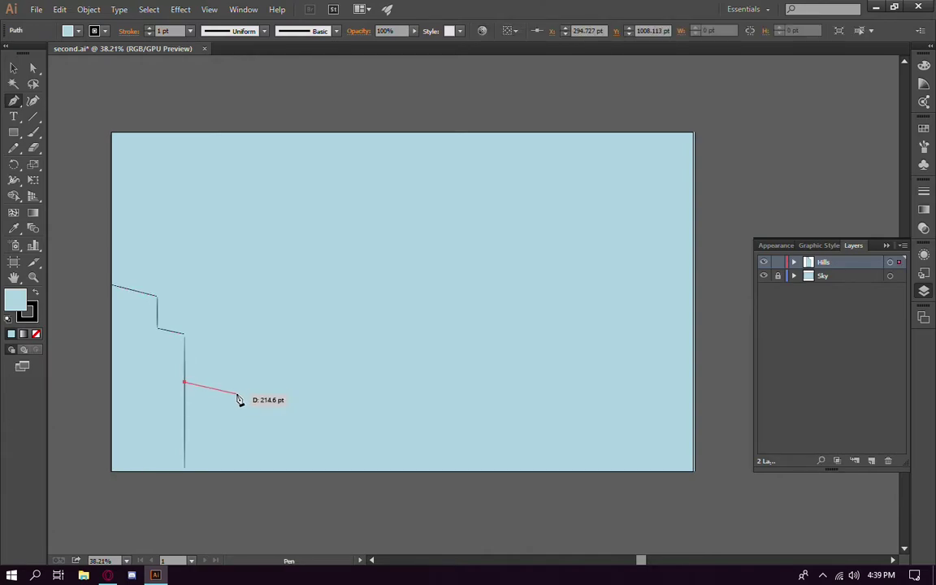
pyautogui.keyDown('ctrl'); pyautogui.click(226, 397); pyautogui.keyUp('ctrl')
pyautogui.click(185, 372)
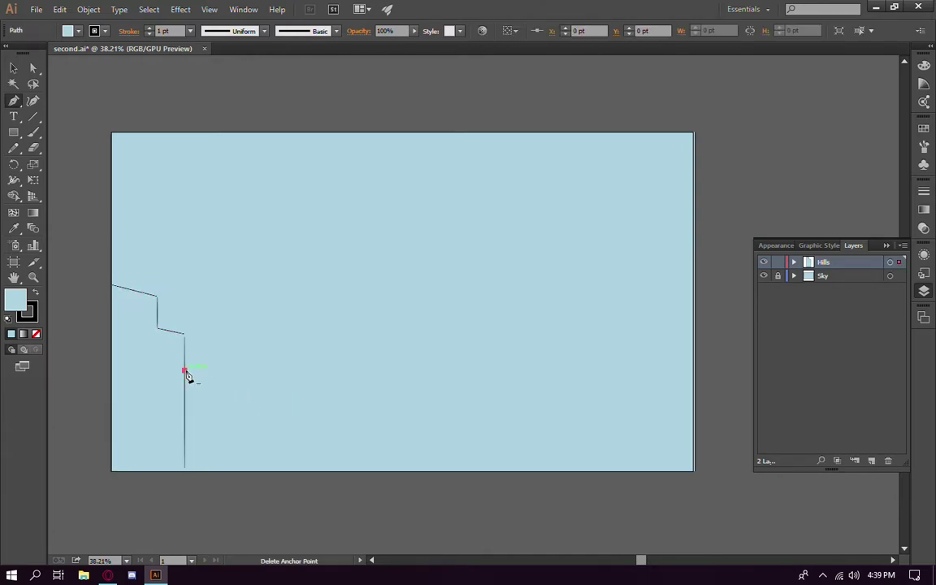
pyautogui.click(246, 381)
pyautogui.click(246, 424)
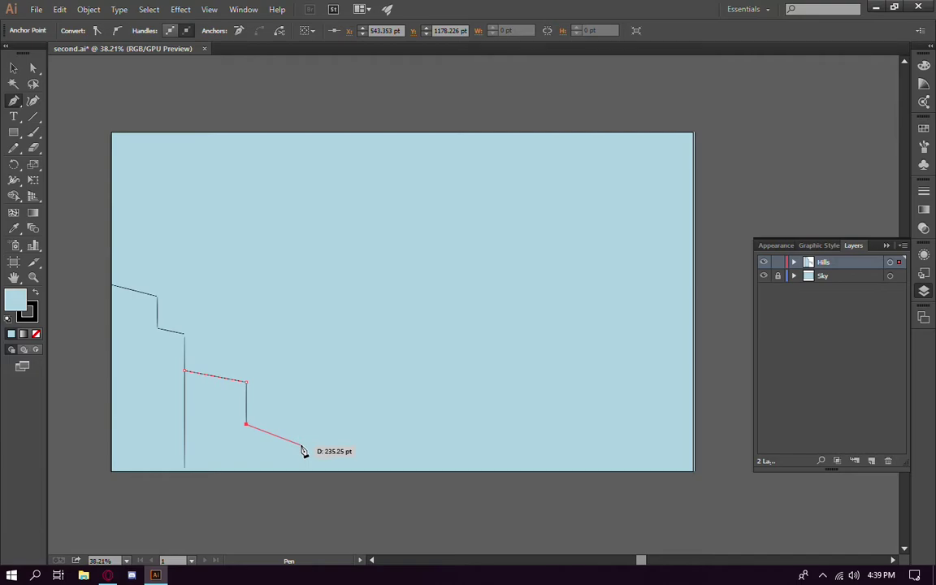
pyautogui.click(301, 457)
pyautogui.click(324, 464)
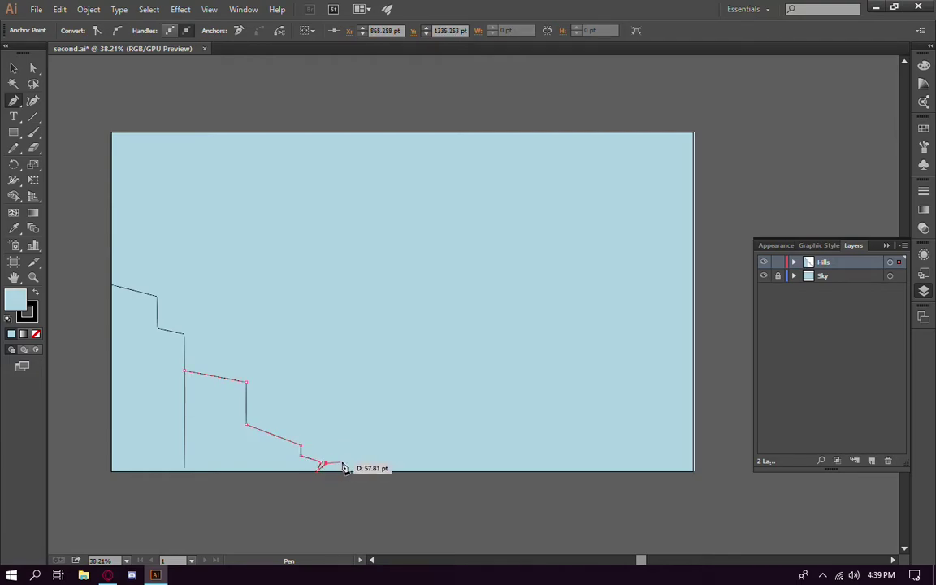
pyautogui.moveTo(356, 470)
pyautogui.mouseDown()
pyautogui.moveTo(187, 477)
pyautogui.moveTo(185, 374)
pyautogui.mouseUp()
pyautogui.keyDown('ctrl'); pyautogui.click(482, 449); pyautogui.keyUp('ctrl')
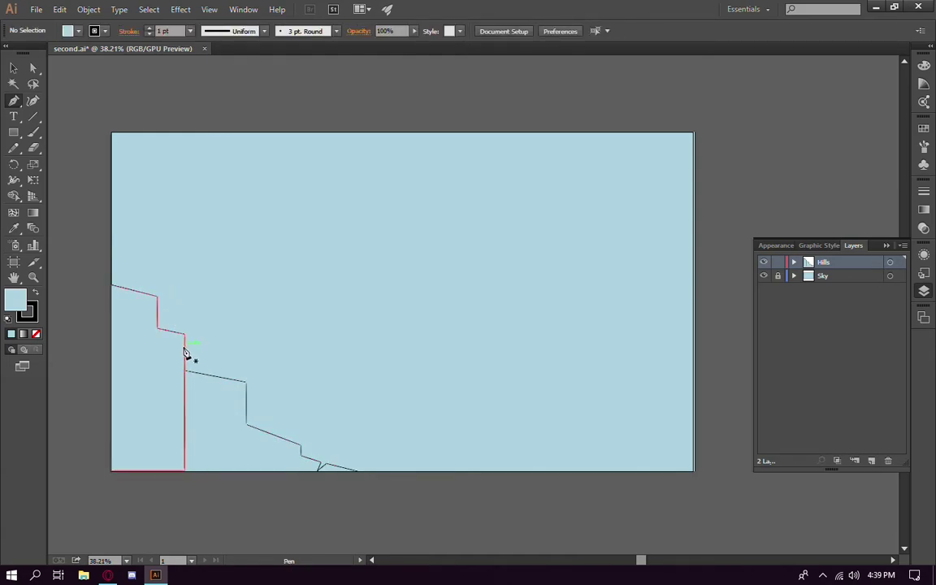
pyautogui.click(157, 310)
pyautogui.click(204, 291)
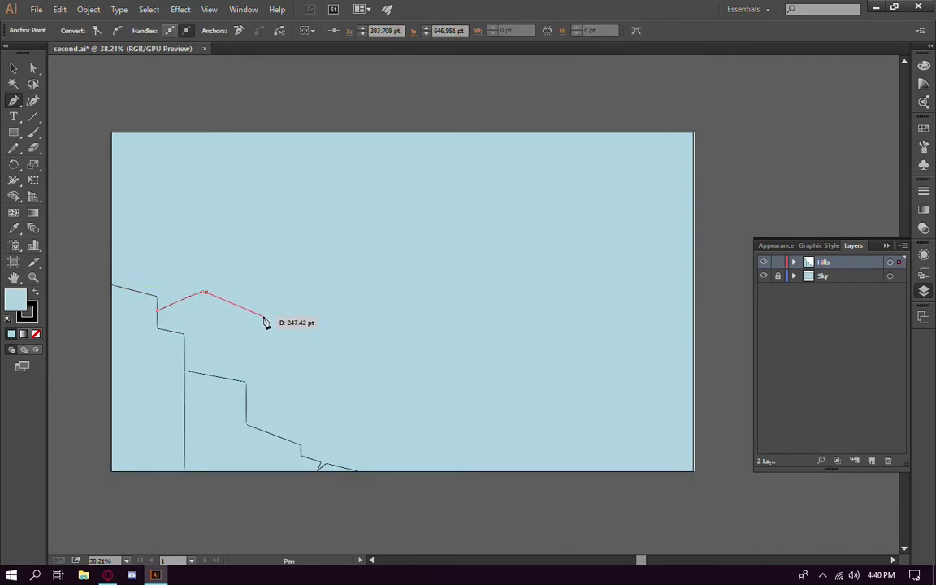
# Finish the upper ridge line and start a slanted line rising from the ledge
pyautogui.click(262, 316)
pyautogui.keyDown('ctrl'); pyautogui.click(318, 260); pyautogui.keyUp('ctrl')
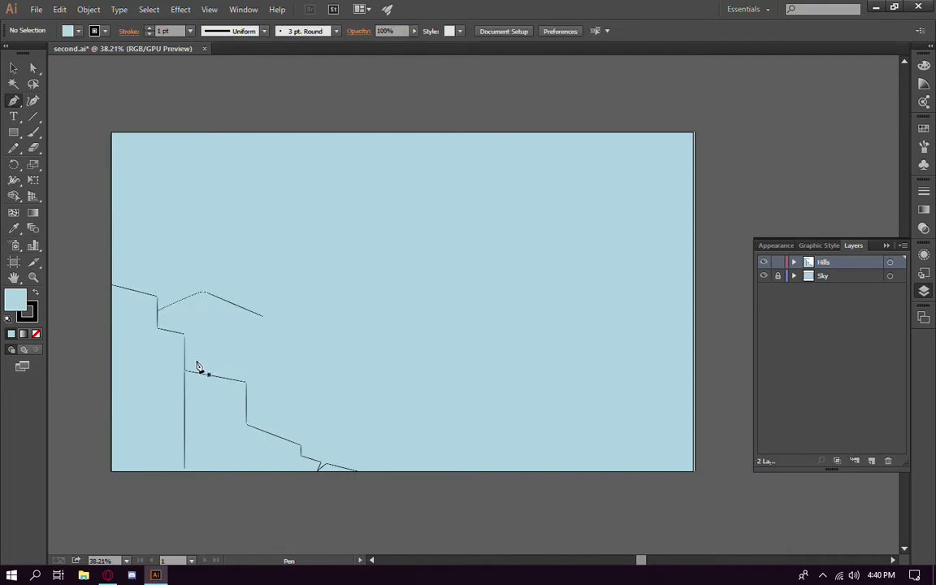
pyautogui.click(219, 376)
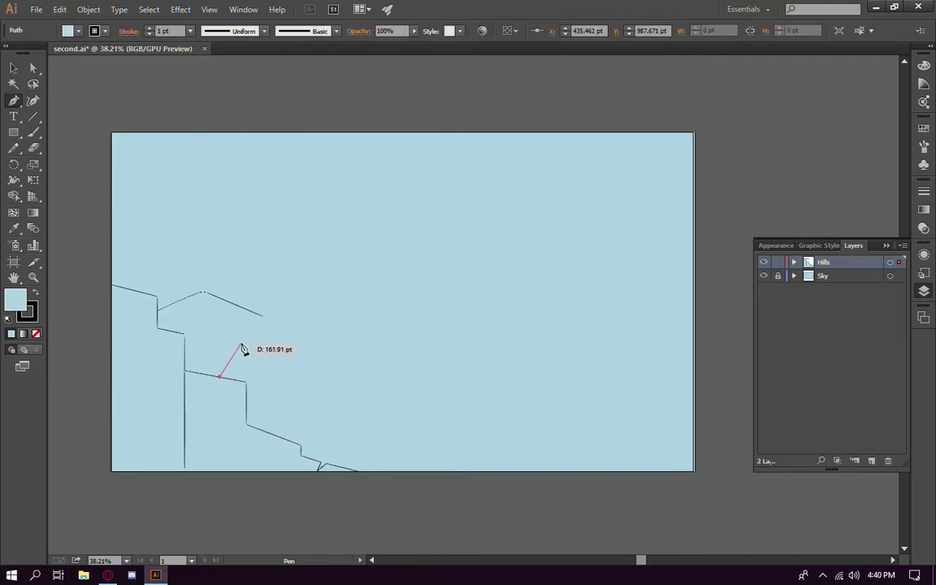
pyautogui.click(249, 340)
pyautogui.click(274, 289)
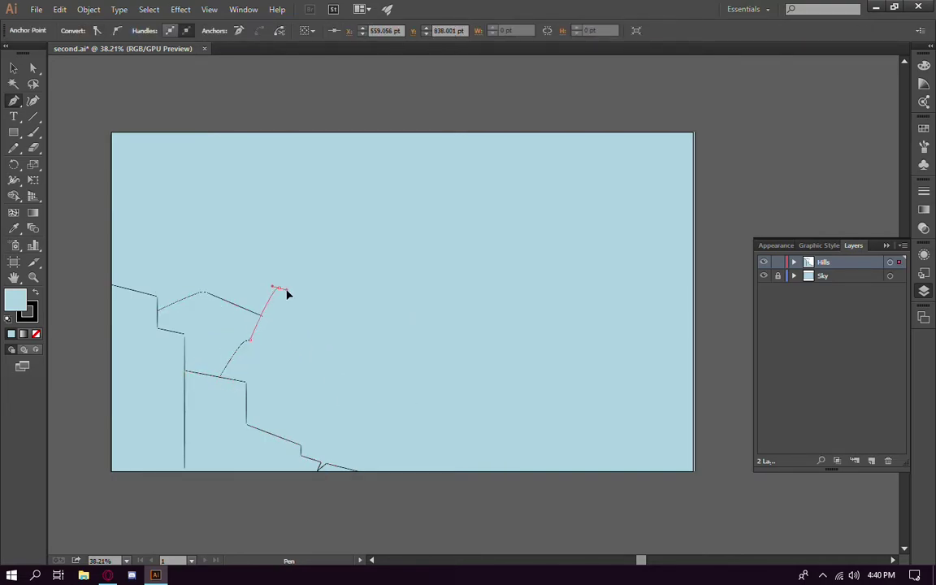
pyautogui.hotkey('ctrl', 'z')
pyautogui.moveTo(269, 312); pyautogui.dragTo(271, 314)
pyautogui.click(284, 304)
# Trace the mountain's ridge peaks and lower edge, closing the faceted shape beside the cliffs
pyautogui.click(335, 255)
pyautogui.click(351, 252)
pyautogui.click(364, 238)
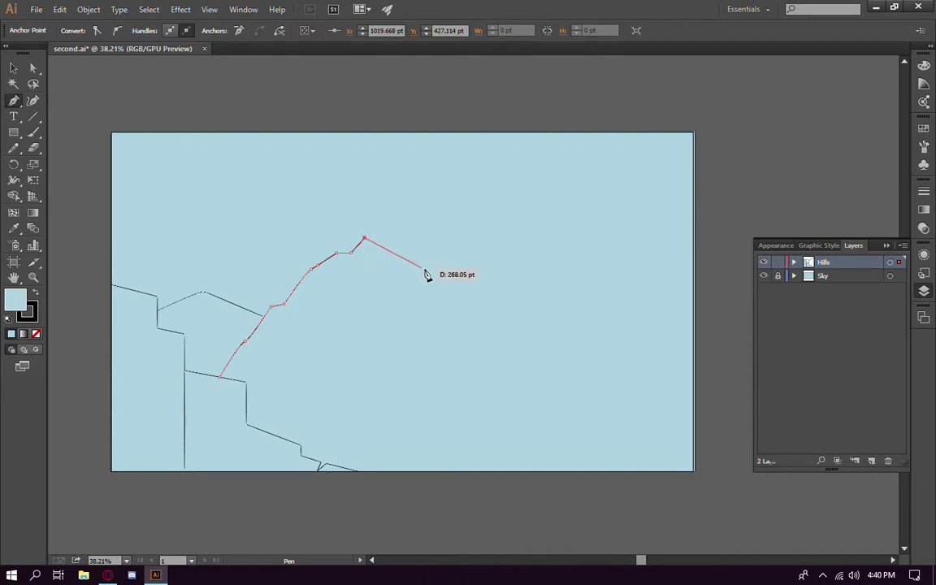
pyautogui.click(425, 282)
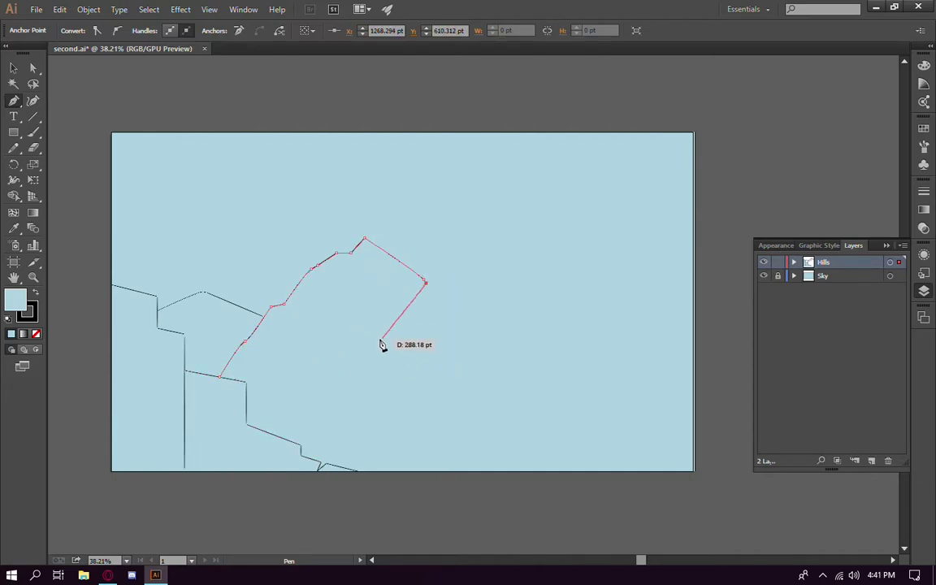
pyautogui.click(304, 363)
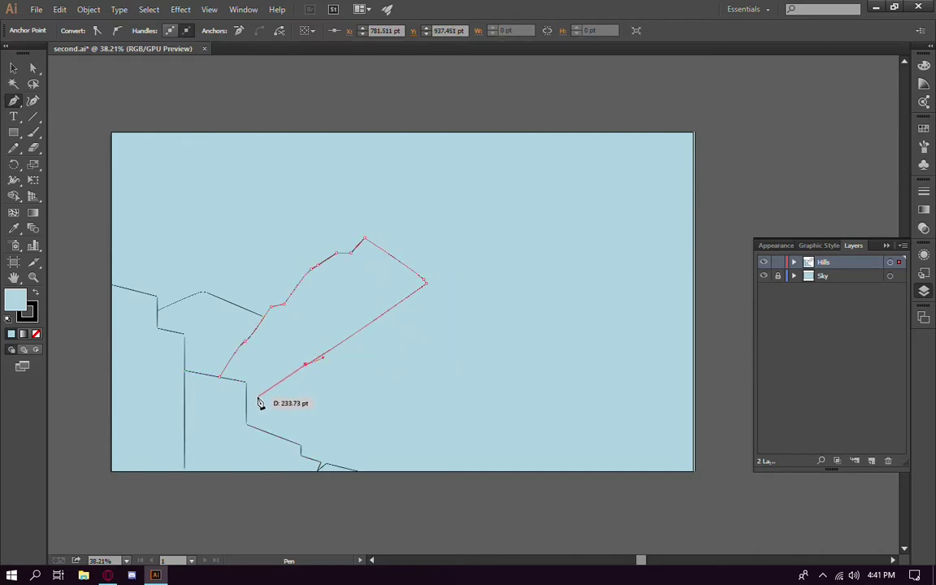
pyautogui.click(246, 404)
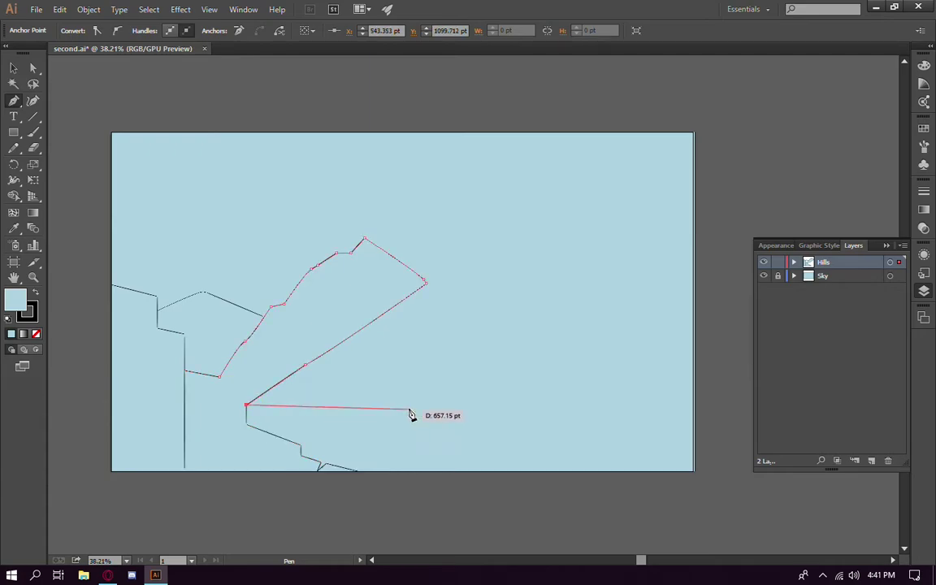
pyautogui.click(247, 382)
pyautogui.click(221, 376)
pyautogui.keyDown('ctrl'); pyautogui.click(488, 390); pyautogui.keyUp('ctrl')
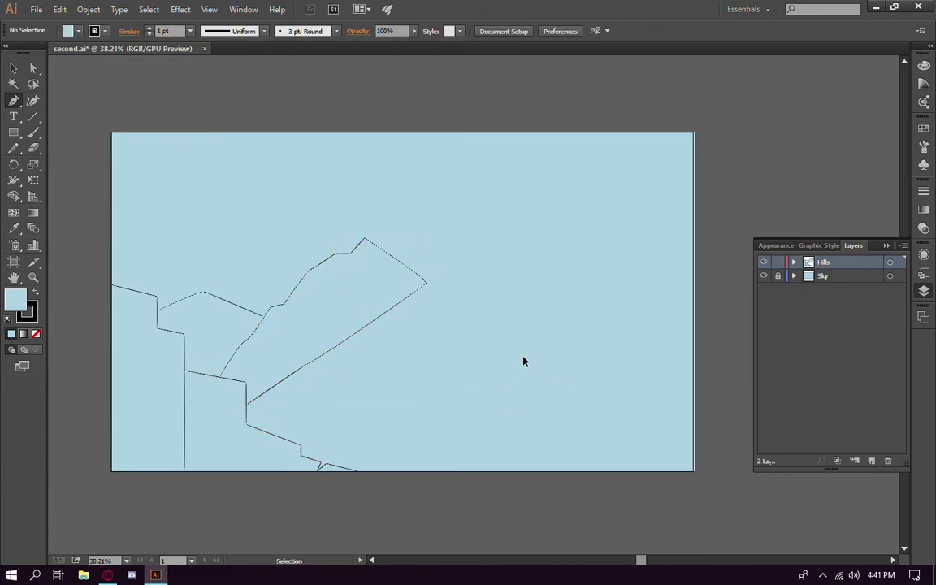
pyautogui.click(426, 284)
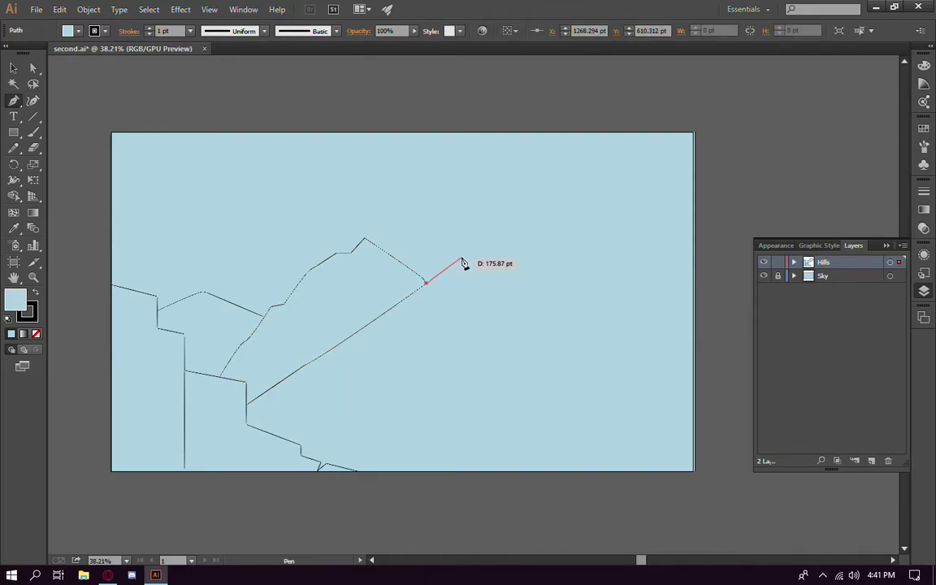
# Outline the second mountain's ridge, right-side notch and jagged lower-left slope
pyautogui.click(455, 254)
pyautogui.click(530, 221)
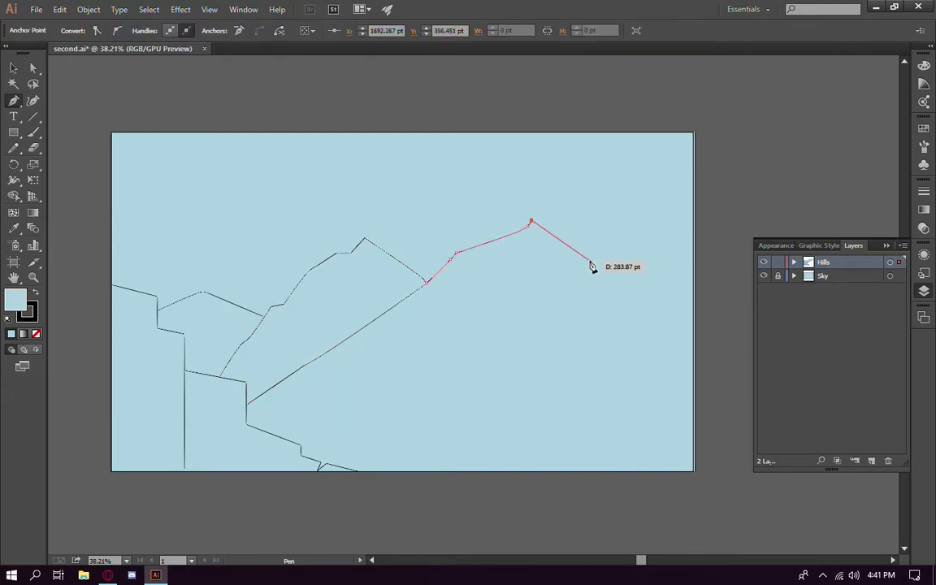
pyautogui.click(589, 262)
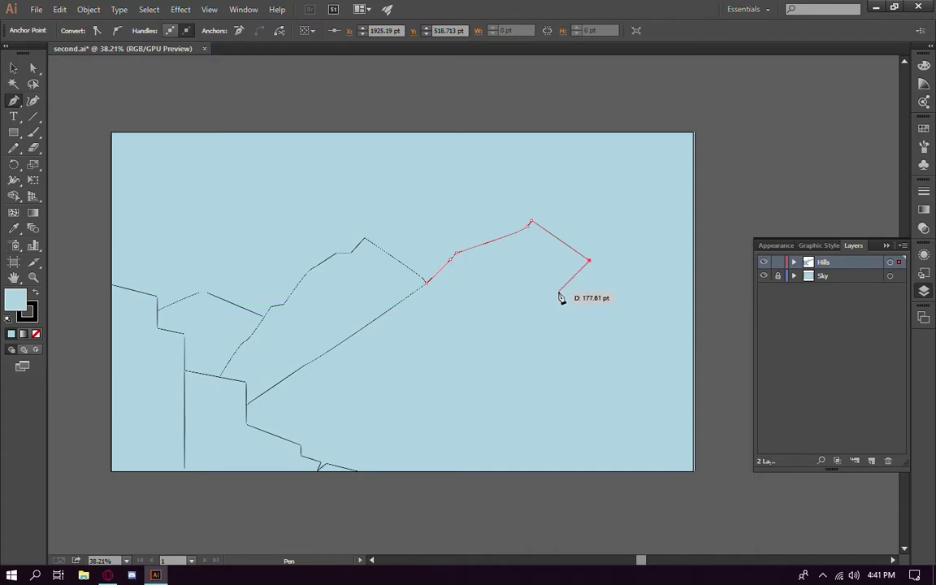
pyautogui.click(558, 290)
pyautogui.click(529, 276)
pyautogui.moveTo(446, 367); pyautogui.dragTo(441, 390)
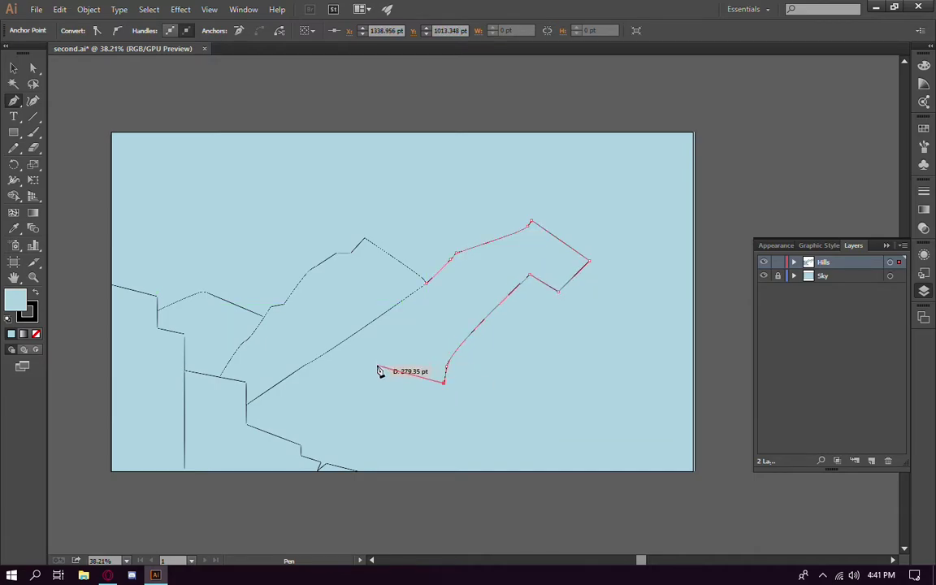
pyautogui.click(412, 379)
pyautogui.click(402, 372)
pyautogui.click(376, 397)
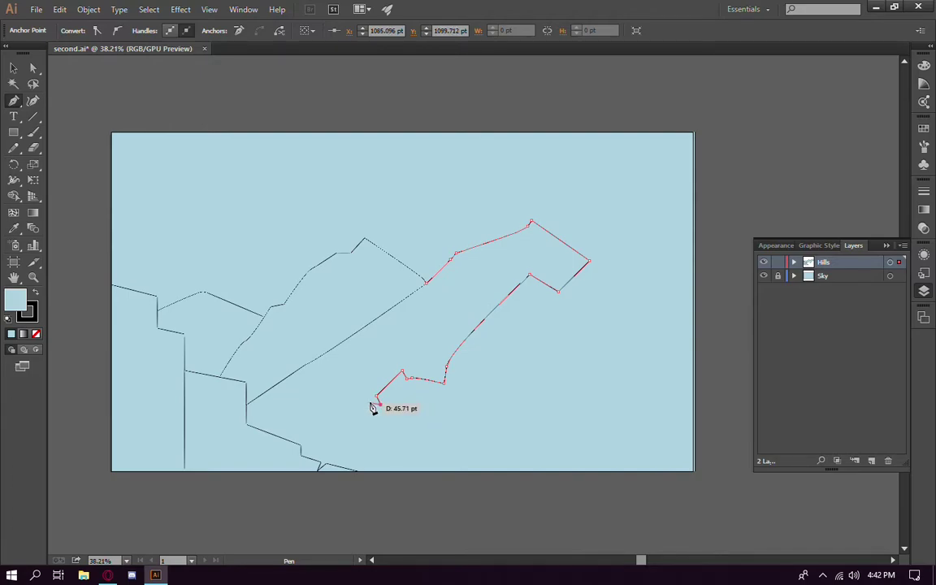
pyautogui.click(340, 442)
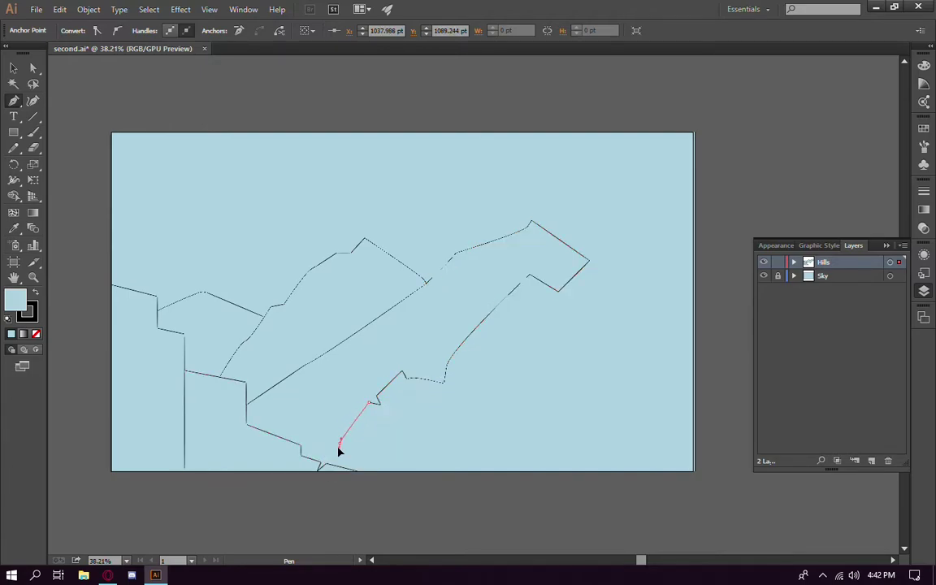
# Draw the range's curved base along the bottom up to the artboard's right edge
pyautogui.moveTo(456, 439); pyautogui.dragTo(491, 445)
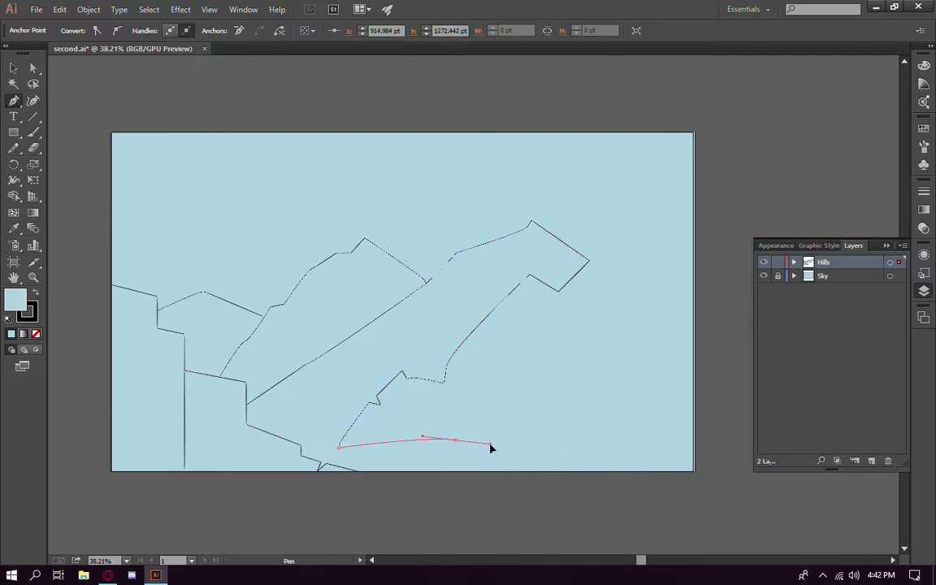
pyautogui.click(490, 446)
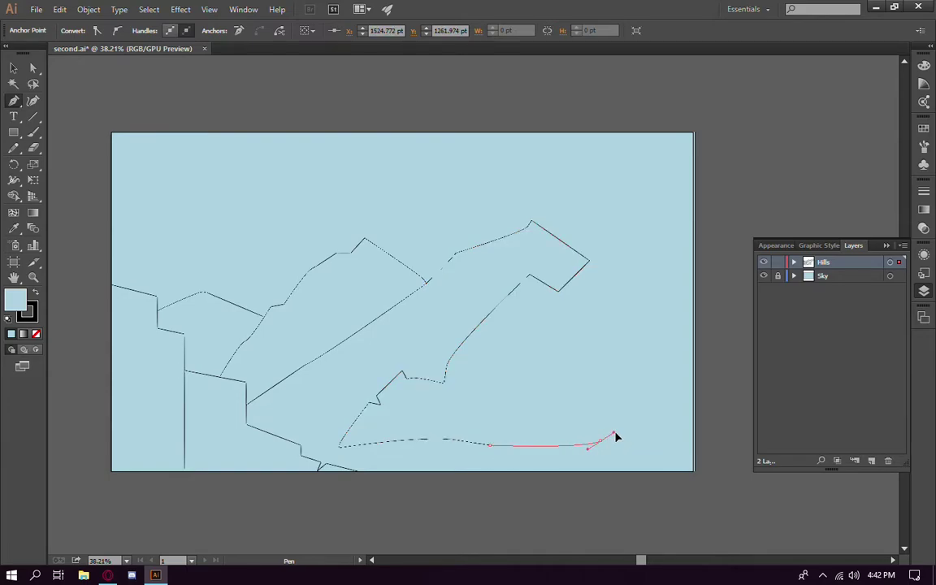
pyautogui.moveTo(600, 443)
pyautogui.mouseDown()
pyautogui.moveTo(472, 427)
pyautogui.moveTo(537, 428)
pyautogui.mouseUp()
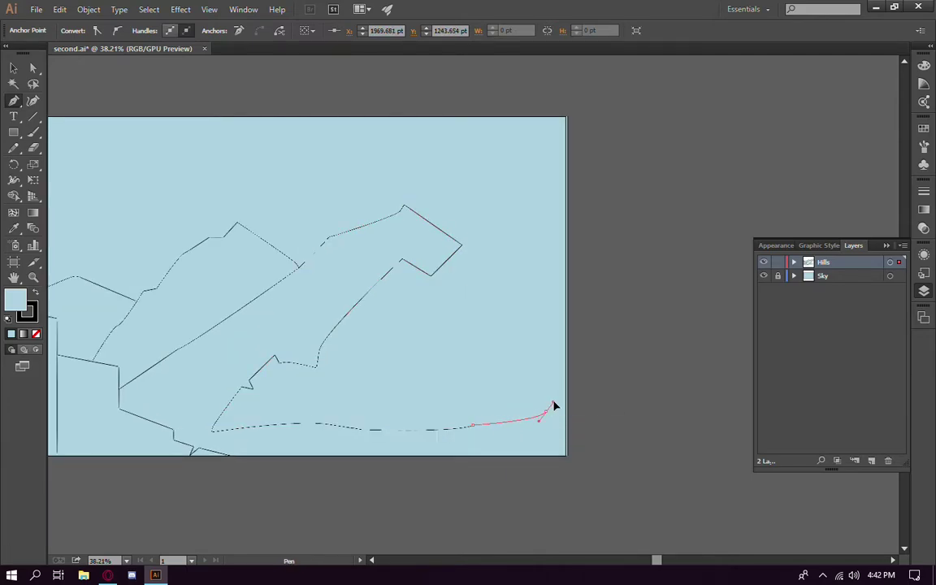
pyautogui.click(561, 407)
# Widen the artboard to the right and continue the curved base across the new area
pyautogui.hotkey('shift', 'o')
pyautogui.moveTo(566, 286); pyautogui.dragTo(761, 287)
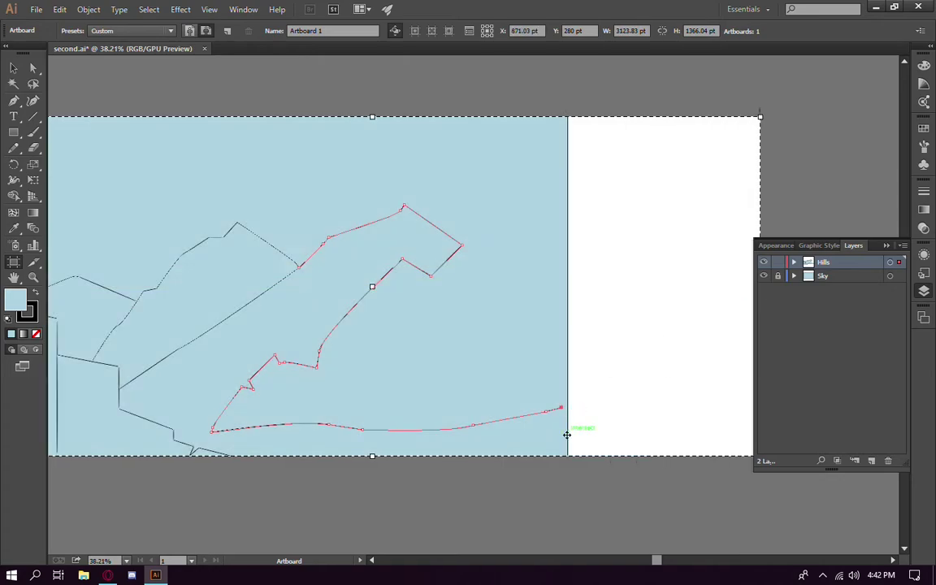
pyautogui.press('p')
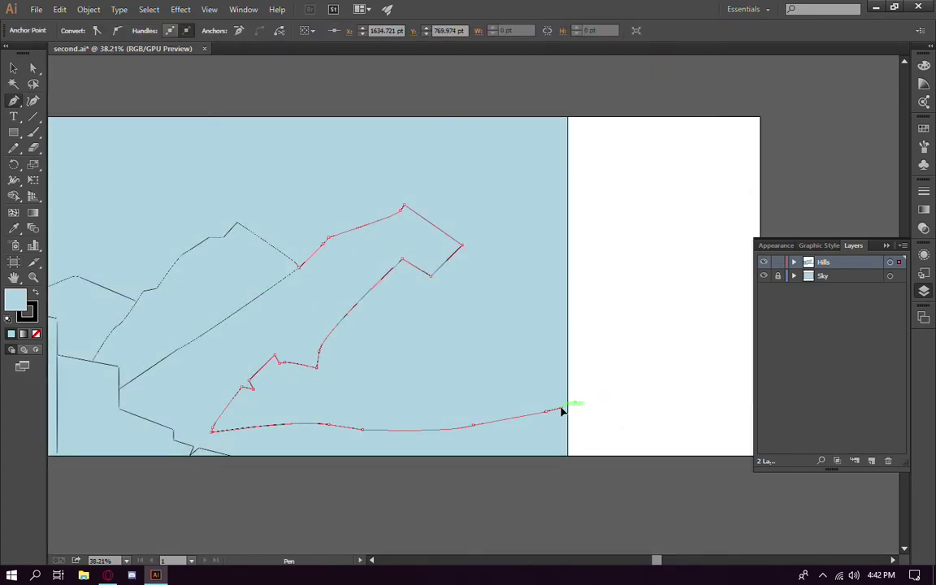
pyautogui.click(561, 408)
pyautogui.hscroll(2, 645, 417)
pyautogui.moveTo(675, 398)
pyautogui.mouseDown()
pyautogui.moveTo(724, 429)
pyautogui.moveTo(688, 407)
pyautogui.mouseUp()
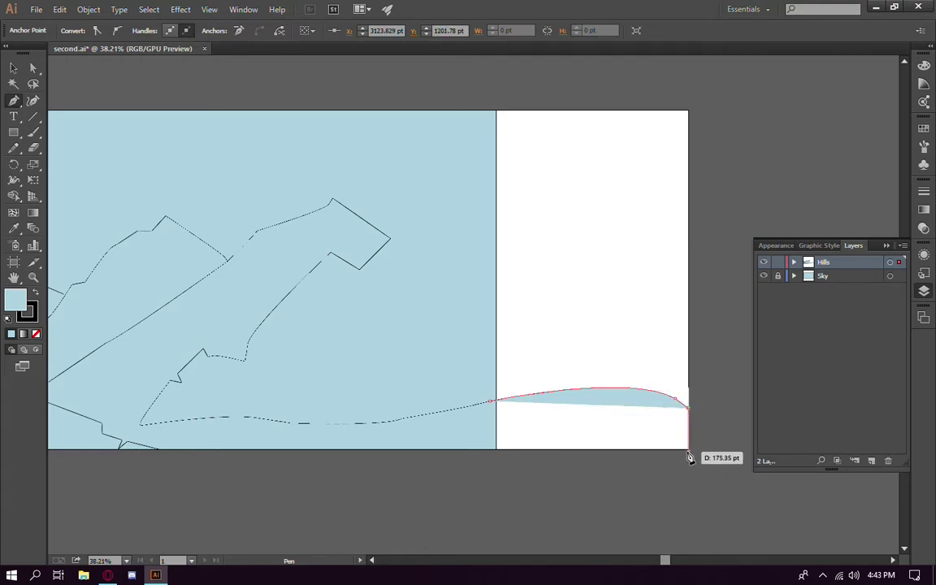
pyautogui.scroll(1, 658, 391)
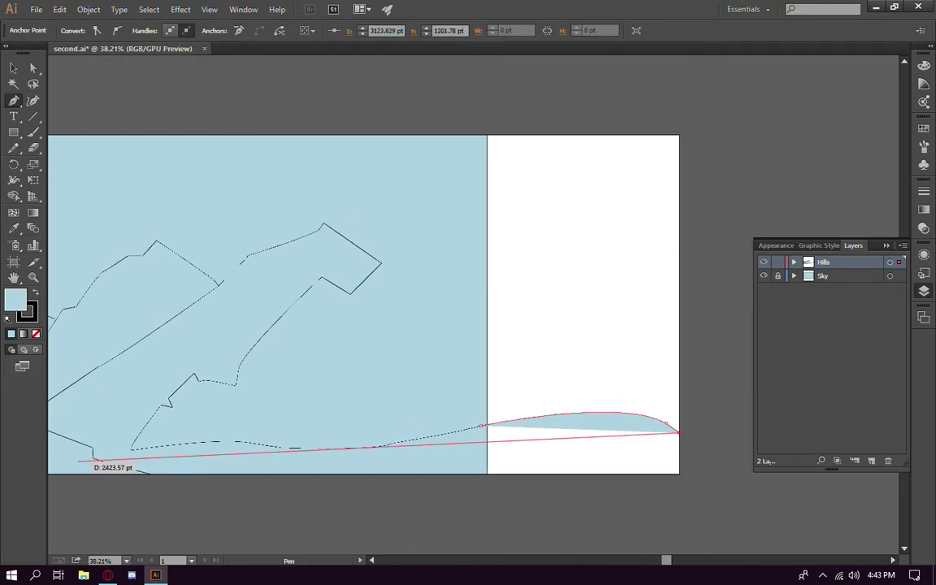
# Set the fill to None and outline peaks, notches and jagged rocky corners down the ridge
pyautogui.press('/')
pyautogui.click(678, 294)
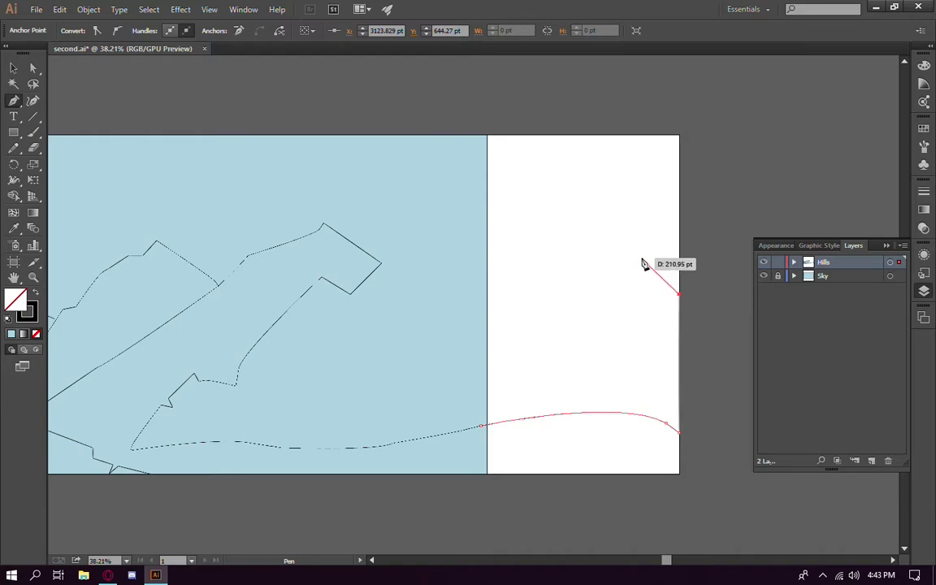
pyautogui.click(642, 258)
pyautogui.click(601, 286)
pyautogui.click(579, 269)
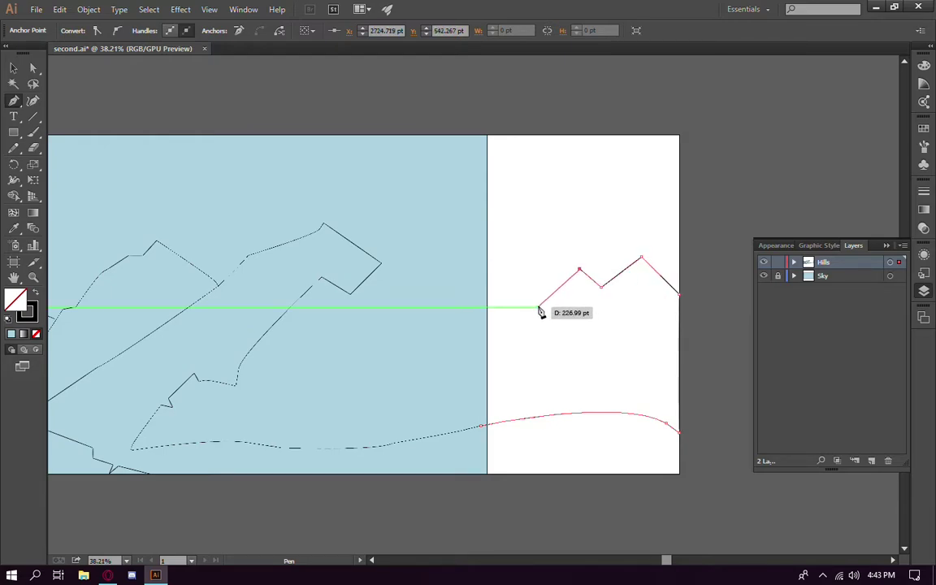
pyautogui.click(540, 312)
pyautogui.click(523, 312)
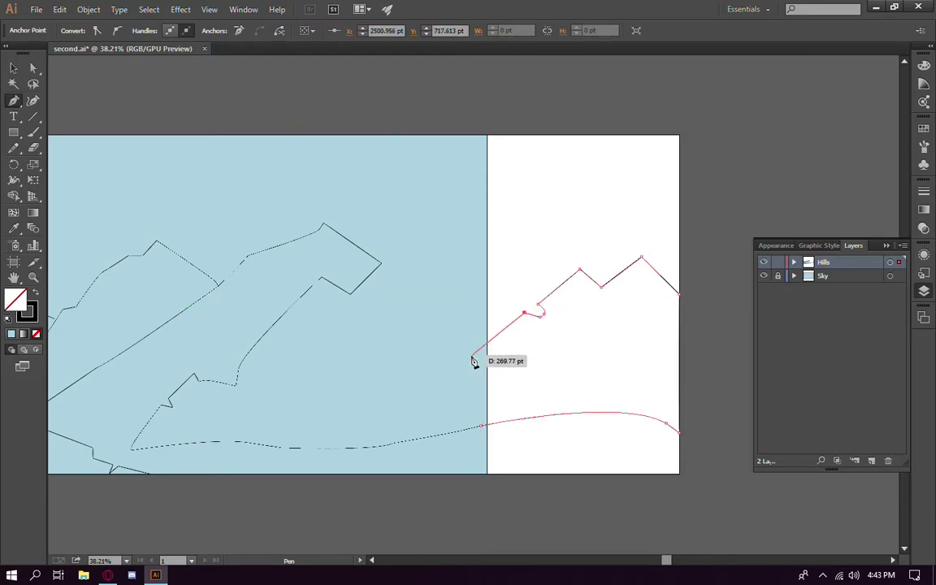
pyautogui.click(486, 352)
pyautogui.click(472, 333)
pyautogui.click(457, 361)
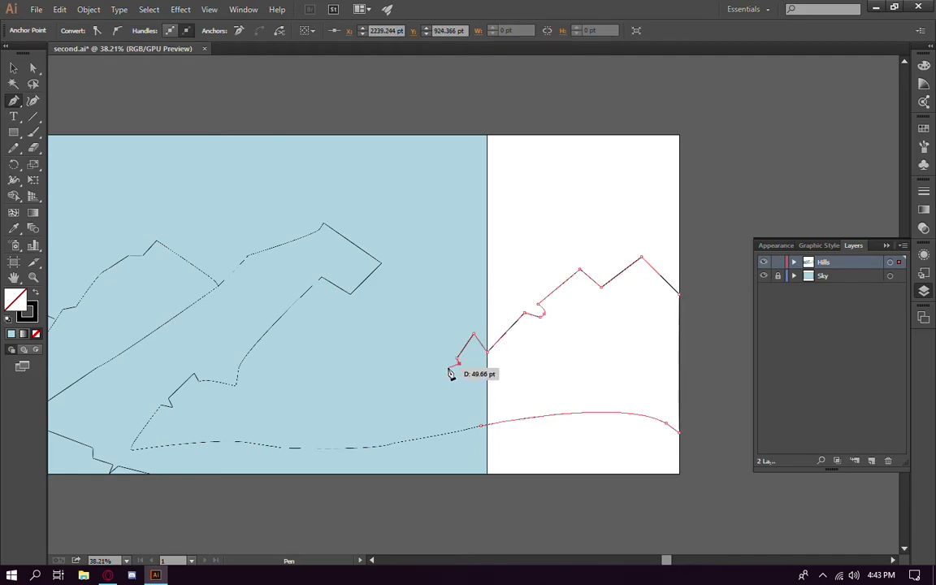
pyautogui.click(444, 368)
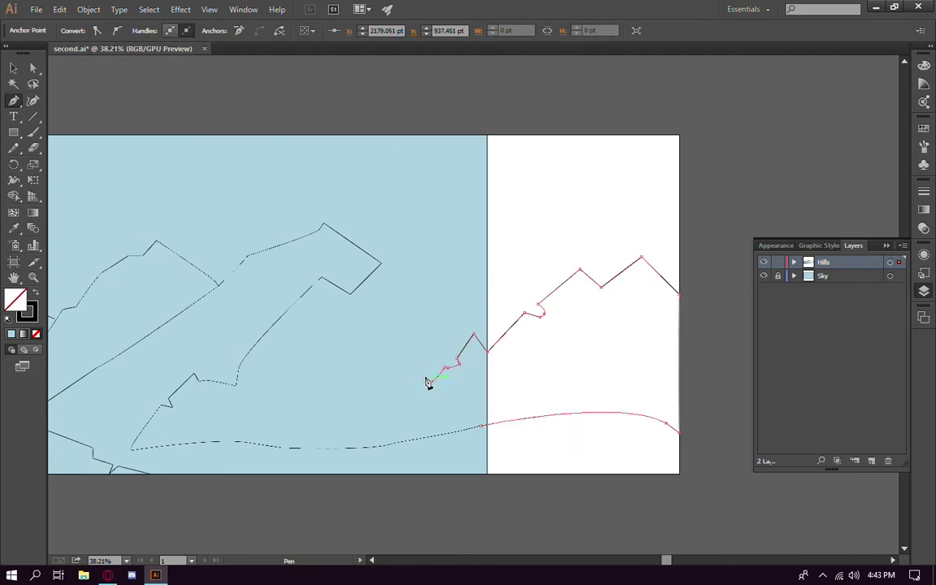
# Curve the lower edge leftward along the central cliff and join it to the left shape
pyautogui.moveTo(392, 362); pyautogui.dragTo(358, 333)
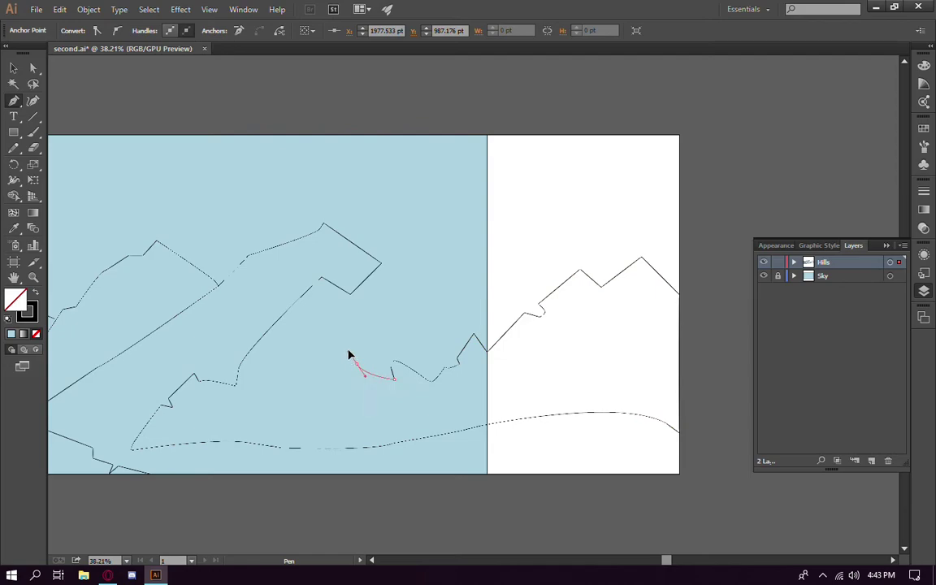
pyautogui.moveTo(367, 376); pyautogui.dragTo(331, 351)
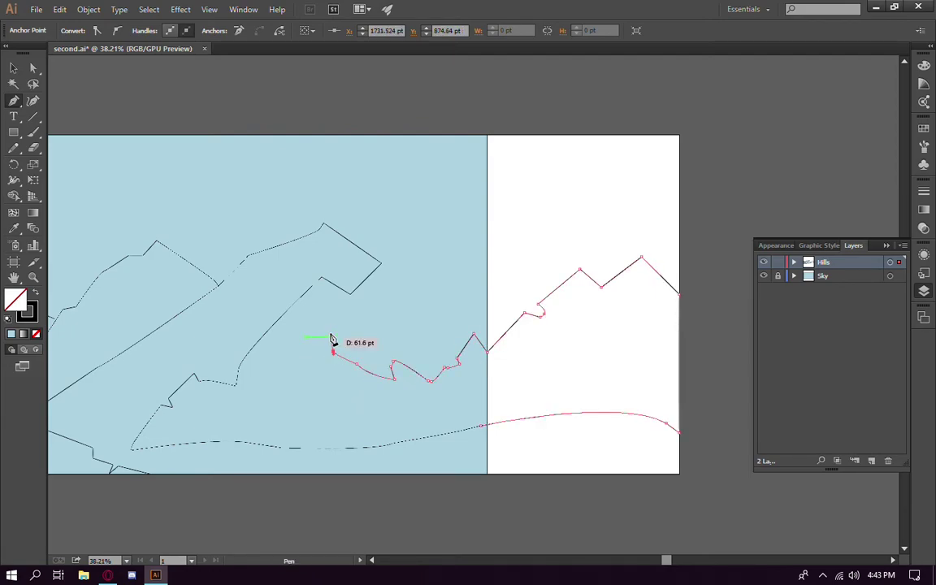
pyautogui.moveTo(315, 311)
pyautogui.mouseDown()
pyautogui.moveTo(324, 309)
pyautogui.moveTo(284, 323)
pyautogui.mouseUp()
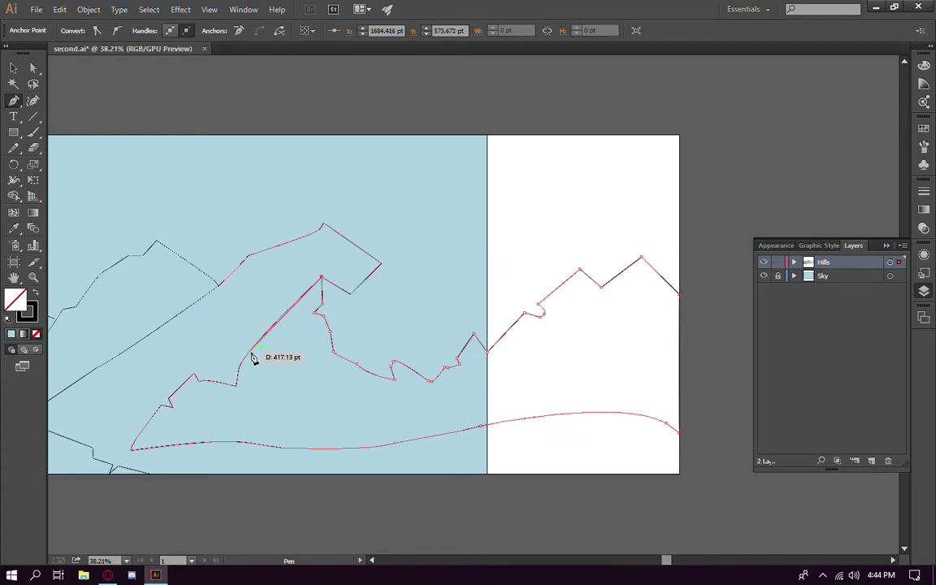
pyautogui.moveTo(284, 322); pyautogui.dragTo(246, 355)
pyautogui.moveTo(236, 386); pyautogui.dragTo(239, 393)
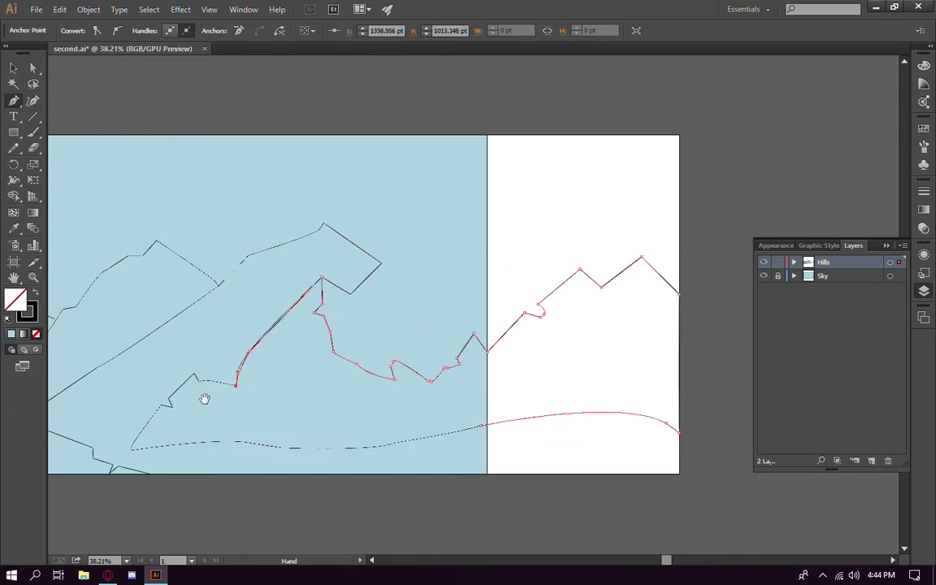
pyautogui.moveTo(415, 418); pyautogui.dragTo(412, 362)
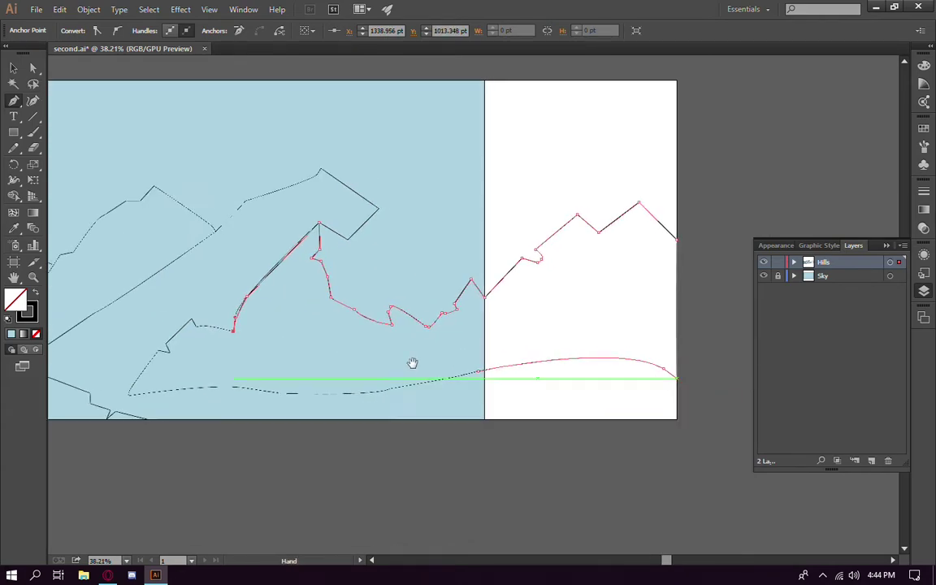
pyautogui.click(206, 326)
pyautogui.press('ctrl')
# Stretch the sky rectangle across the widened artboard
pyautogui.keyDown('ctrl'); pyautogui.click(410, 190); pyautogui.keyUp('ctrl')
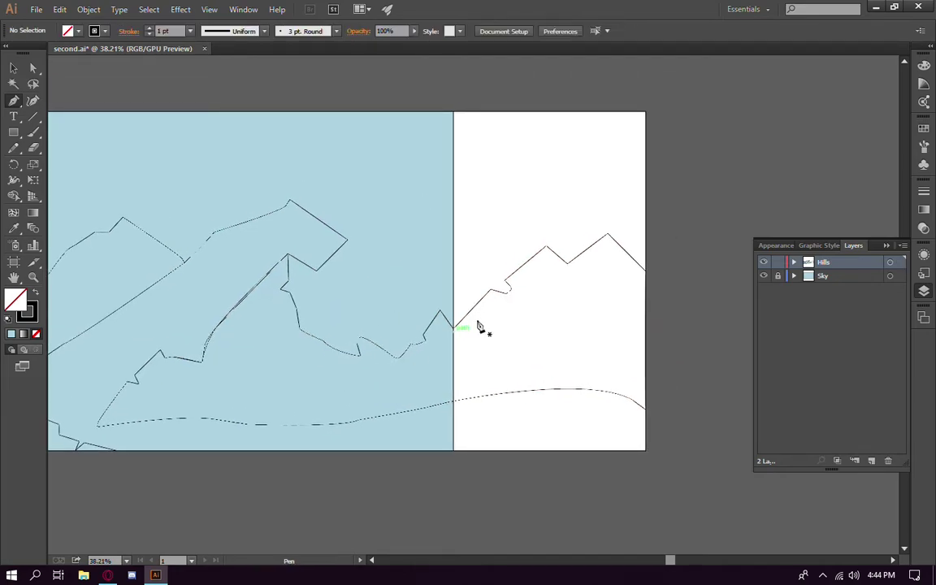
pyautogui.click(776, 278)
pyautogui.keyDown('ctrl'); pyautogui.click(451, 288); pyautogui.keyUp('ctrl')
pyautogui.moveTo(452, 287); pyautogui.dragTo(645, 287)
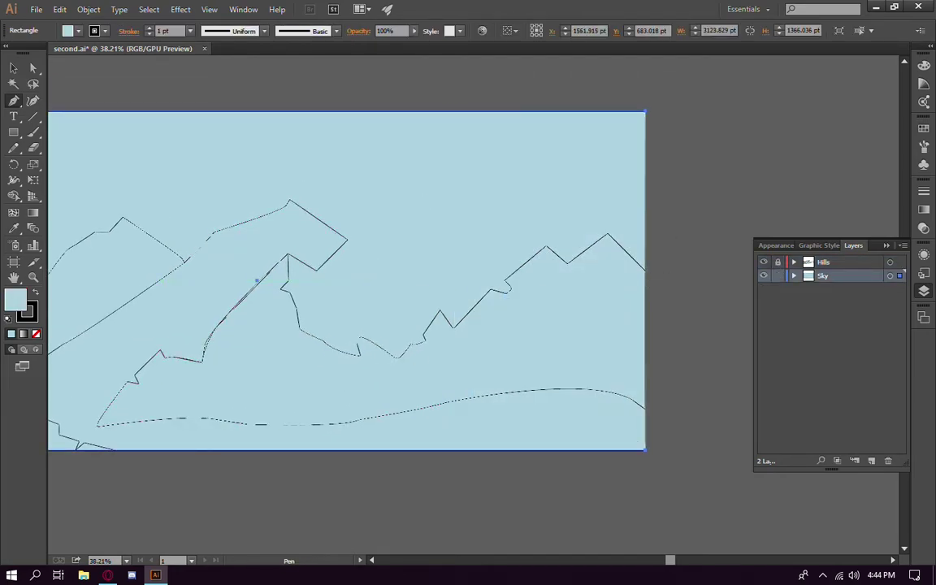
pyautogui.click(778, 276)
pyautogui.hscroll(-3, 480, 514)
pyautogui.hscroll(1, 440, 503)
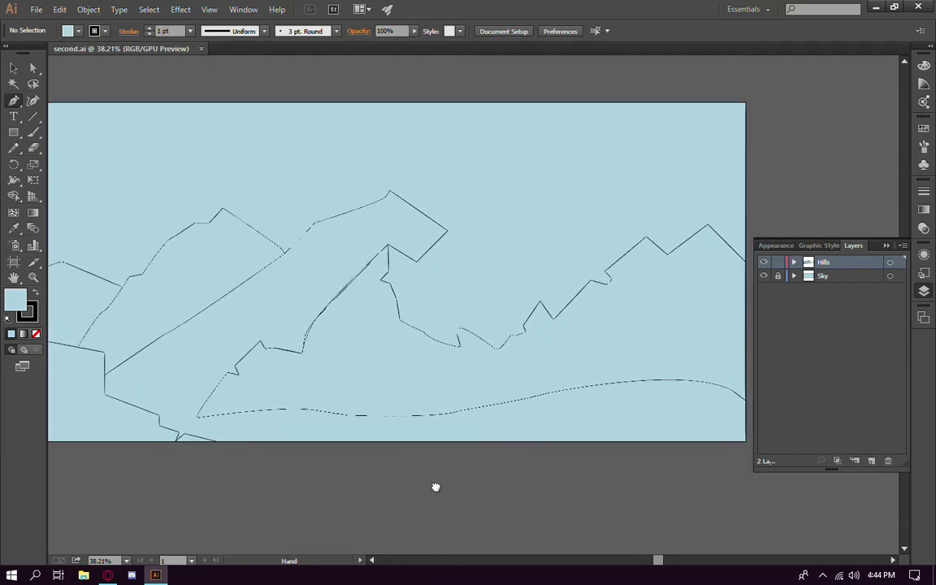
pyautogui.scroll(-2, 425, 498)
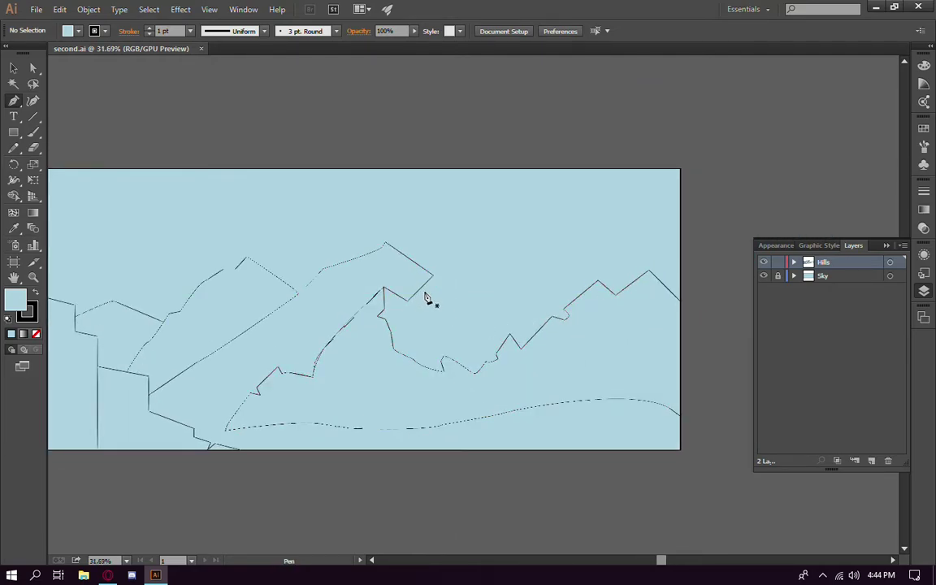
# Outline a closed shadow wedge below the central peak
pyautogui.click(406, 302)
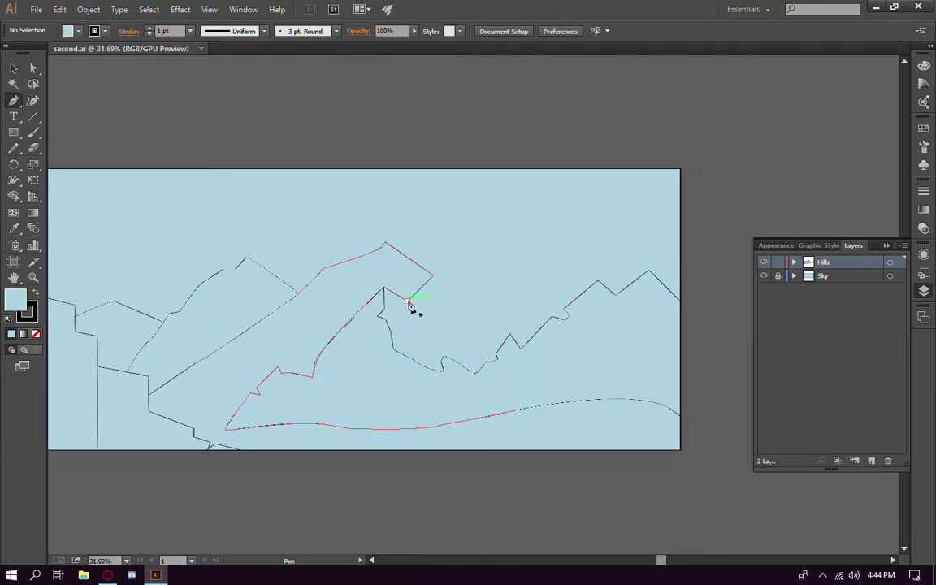
pyautogui.click(450, 329)
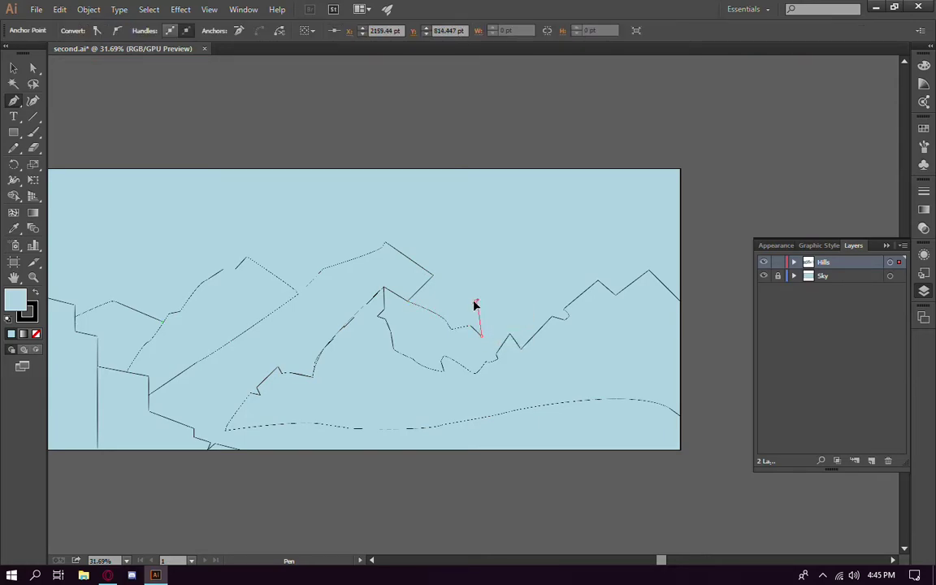
pyautogui.click(496, 277)
pyautogui.click(501, 257)
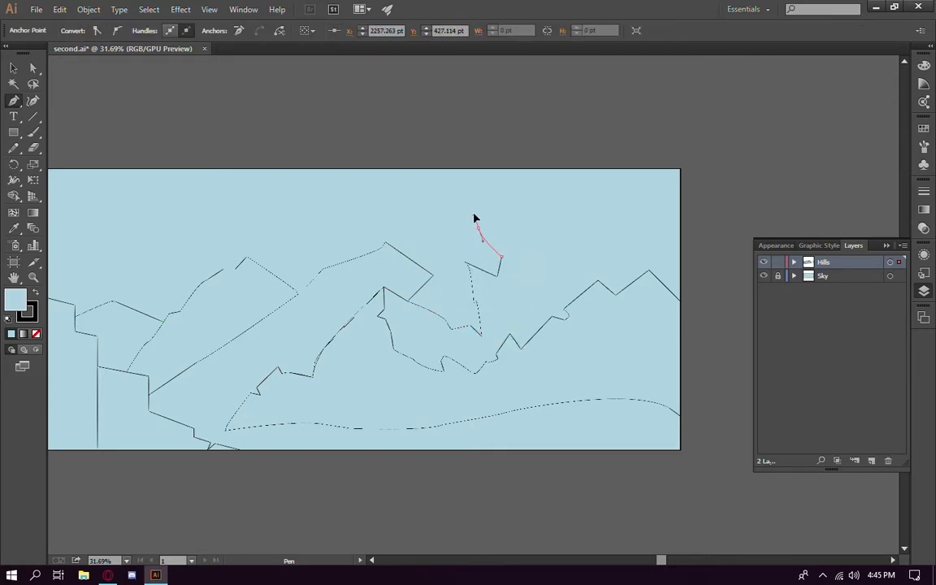
pyautogui.click(410, 303)
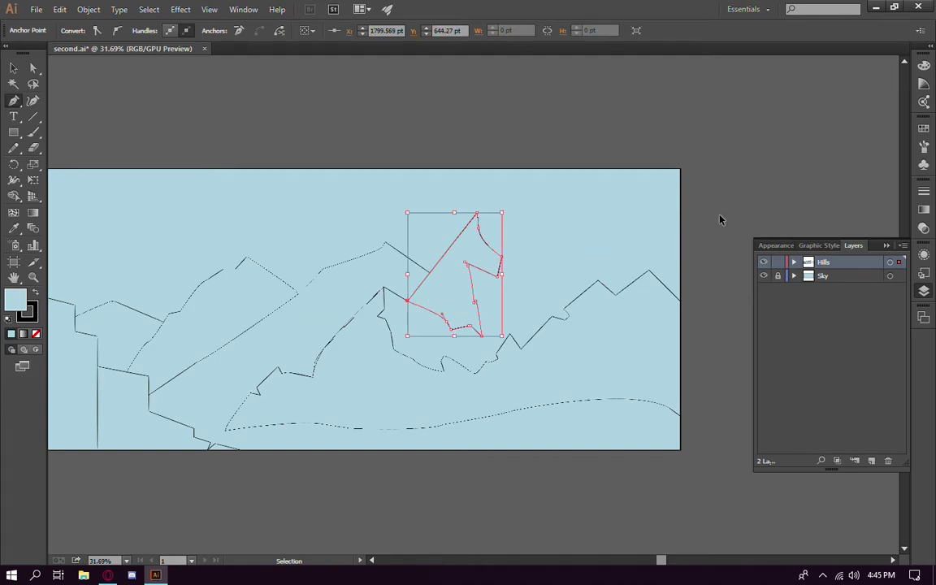
# Outline the central mountain's right face from the peak down the jagged slope and back
pyautogui.keyDown('ctrl'); pyautogui.click(721, 216); pyautogui.keyUp('ctrl')
pyautogui.click(477, 213)
pyautogui.click(498, 223)
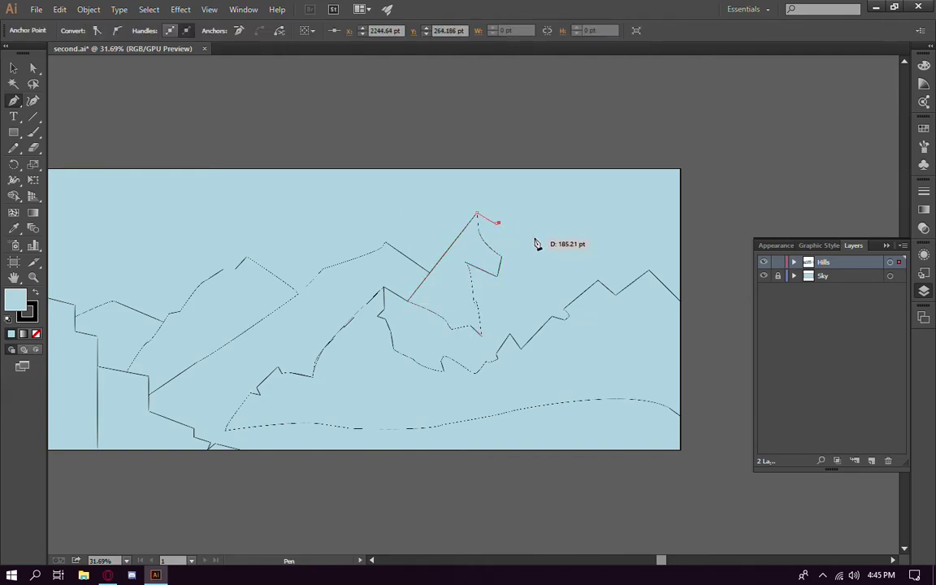
pyautogui.click(597, 280)
pyautogui.moveTo(566, 315)
pyautogui.mouseDown()
pyautogui.moveTo(567, 324)
pyautogui.moveTo(529, 309)
pyautogui.mouseUp()
pyautogui.click(510, 334)
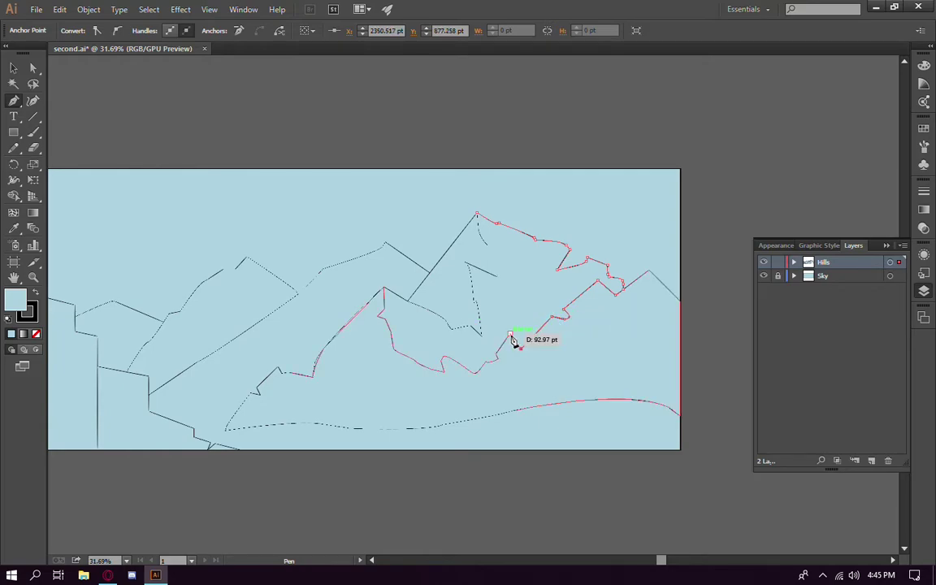
pyautogui.click(488, 361)
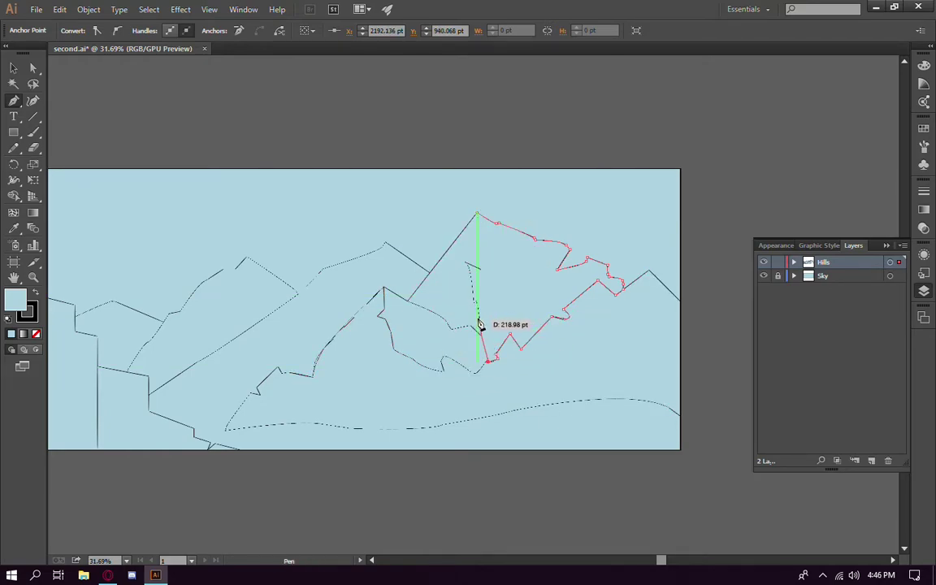
pyautogui.keyDown('ctrl'); pyautogui.click(571, 342); pyautogui.keyUp('ctrl')
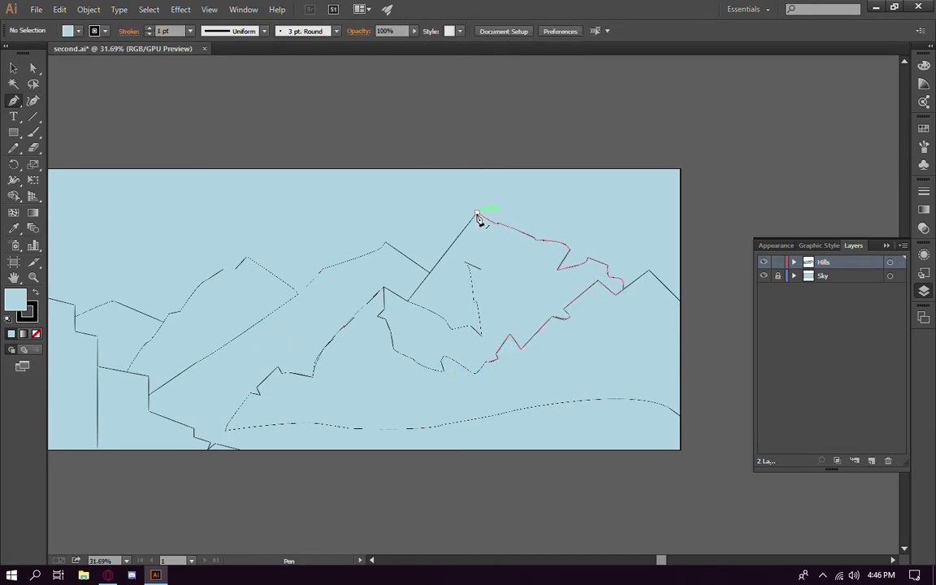
pyautogui.moveTo(482, 220); pyautogui.dragTo(494, 257)
# Outline a closed face over a new far-right peak, from the notch to the artboard's right edge
pyautogui.scroll(5, 504, 244)
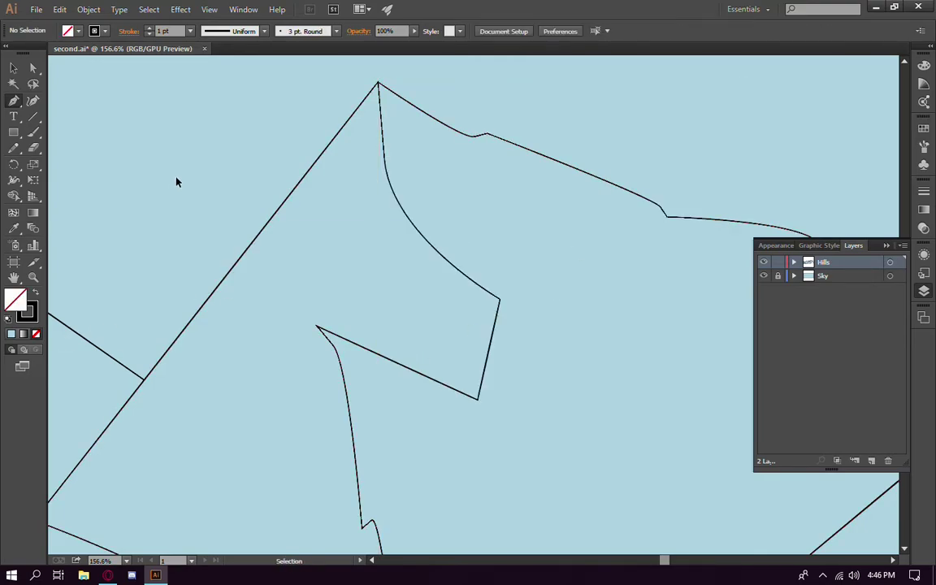
pyautogui.scroll(-4, 440, 387)
pyautogui.scroll(-1, 404, 397)
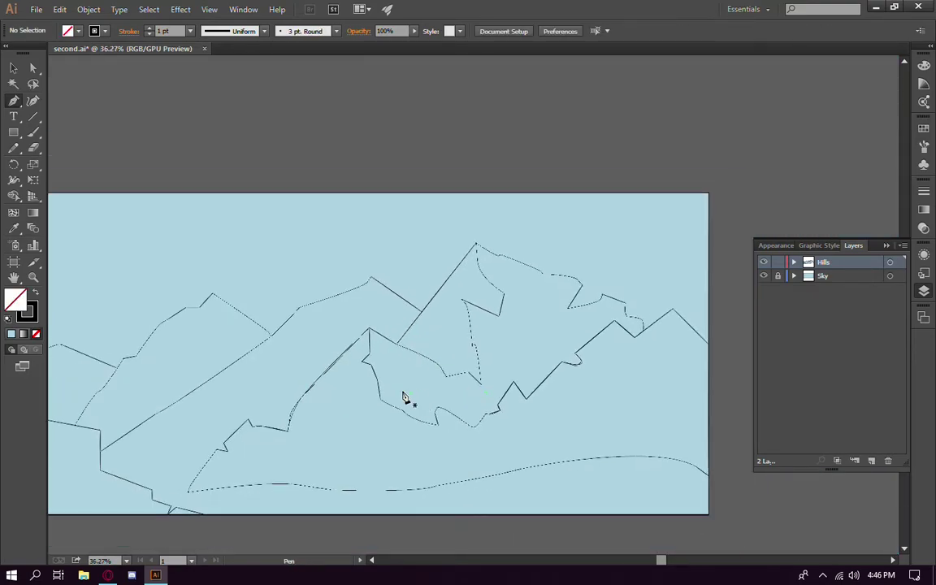
pyautogui.moveTo(564, 275)
pyautogui.mouseDown()
pyautogui.moveTo(608, 273)
pyautogui.moveTo(598, 274)
pyautogui.mouseUp()
pyautogui.click(641, 238)
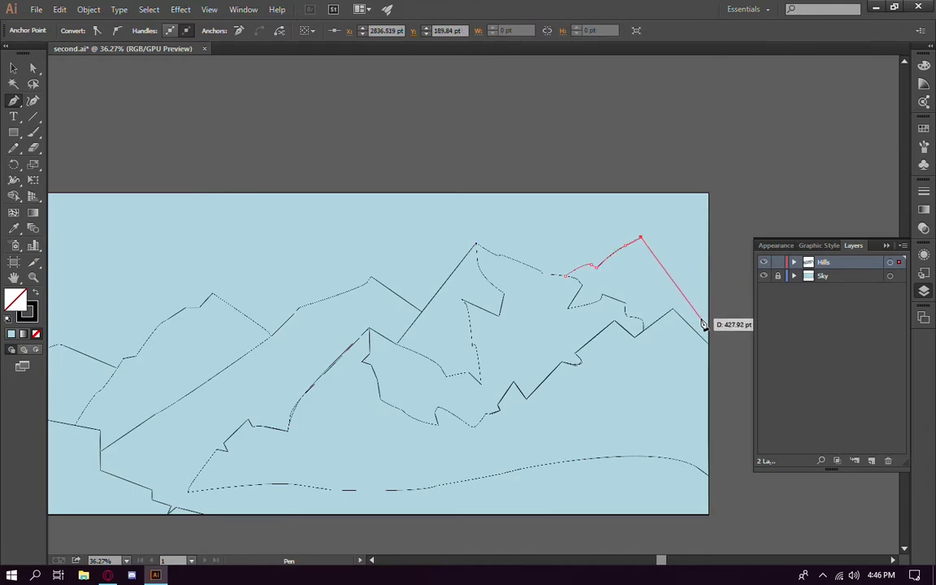
pyautogui.click(708, 281)
pyautogui.keyDown('ctrl'); pyautogui.click(712, 348); pyautogui.keyUp('ctrl')
pyautogui.click(710, 346)
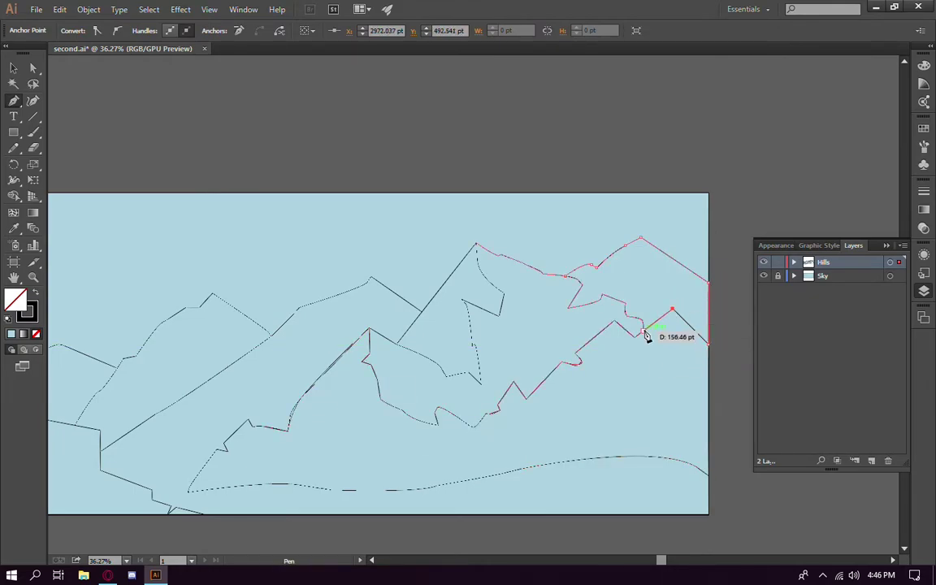
pyautogui.moveTo(638, 313); pyautogui.dragTo(641, 323)
pyautogui.click(605, 316)
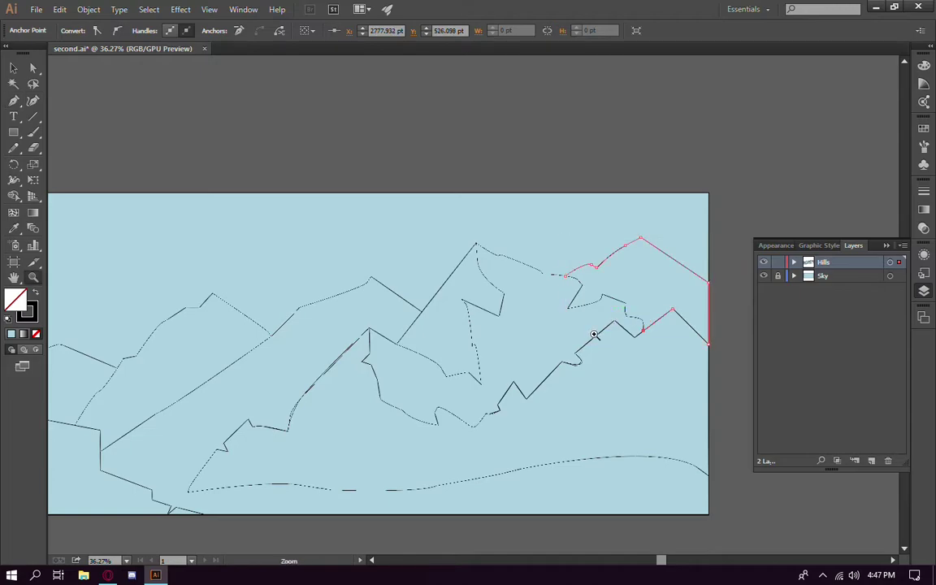
pyautogui.keyDown('ctrl'); pyautogui.click(735, 251); pyautogui.keyUp('ctrl')
pyautogui.keyDown('alt'); pyautogui.scroll(-2, 583, 297); pyautogui.keyUp('alt')
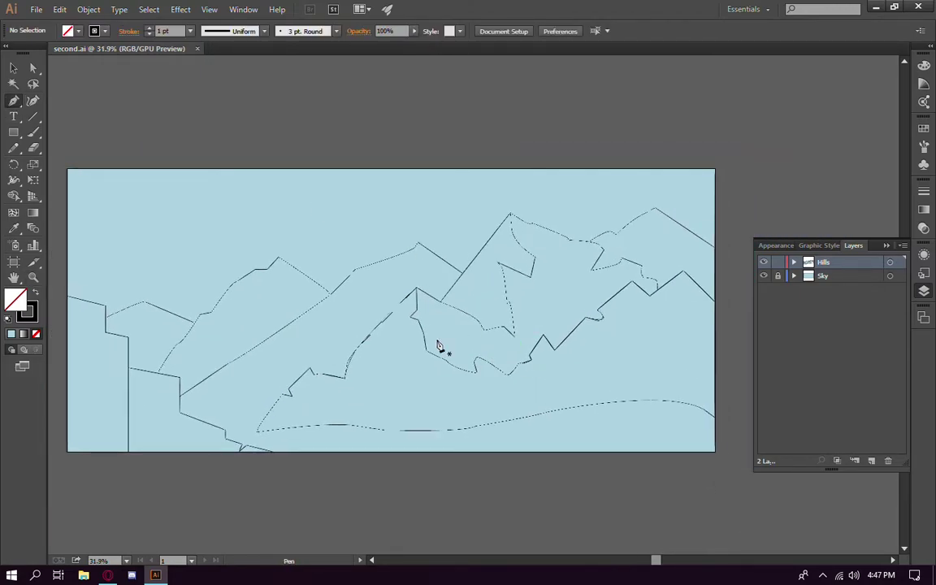
pyautogui.moveTo(333, 494); pyautogui.dragTo(325, 496)
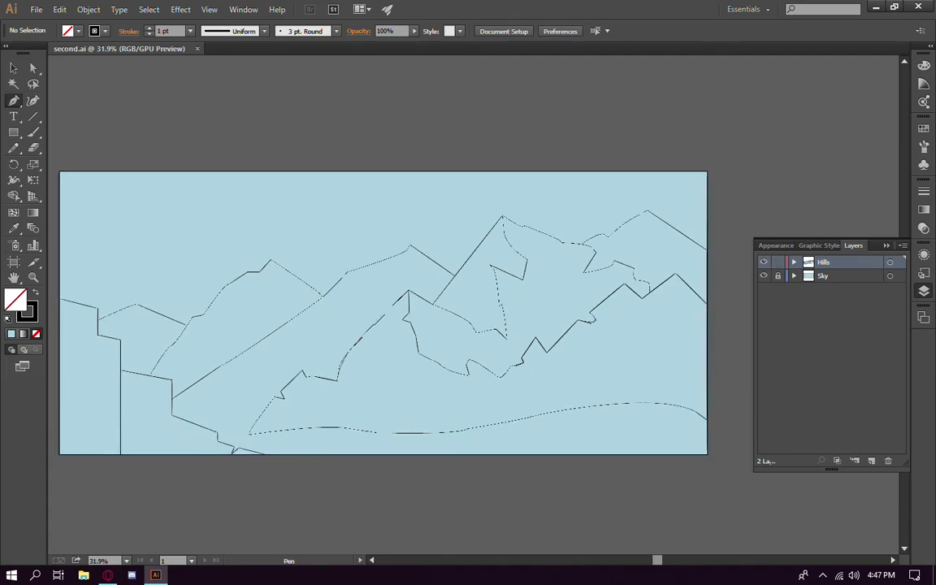
# Hide the Sky layer, set the hill shapes' stray blue fills to None, then save
pyautogui.click(778, 278)
pyautogui.click(764, 277)
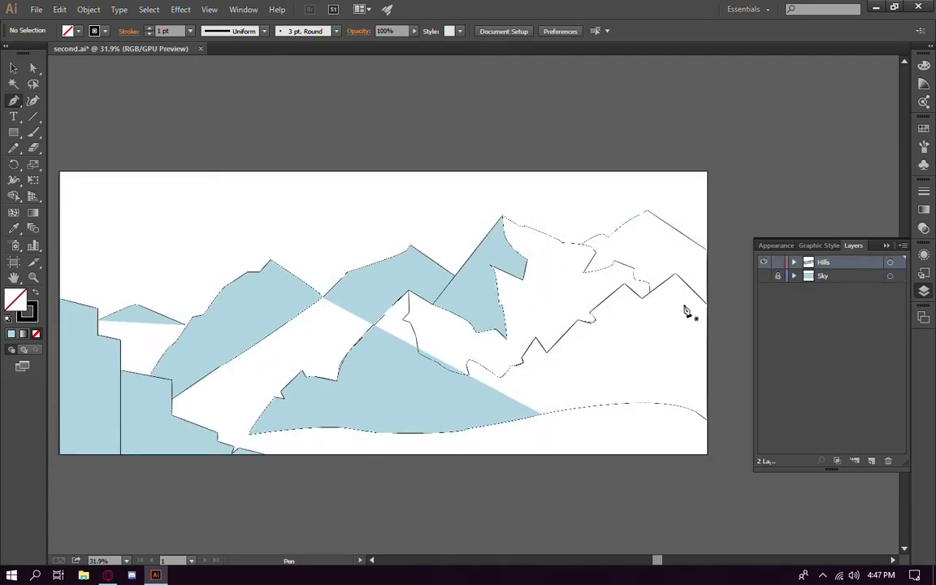
pyautogui.hotkey('ctrl', 'a')
pyautogui.keyDown('ctrl'); pyautogui.click(163, 242); pyautogui.keyUp('ctrl')
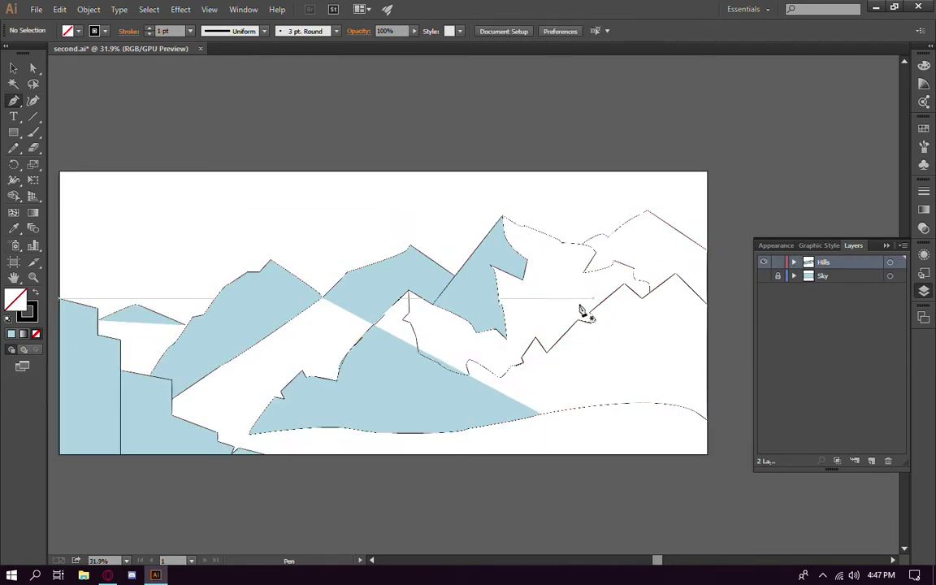
pyautogui.keyDown('ctrl'); pyautogui.click(84, 324); pyautogui.keyUp('ctrl')
pyautogui.keyDown('ctrl'); pyautogui.keyDown('shift'); pyautogui.click(144, 323); pyautogui.keyUp('shift'); pyautogui.keyUp('ctrl')
pyautogui.press('/')
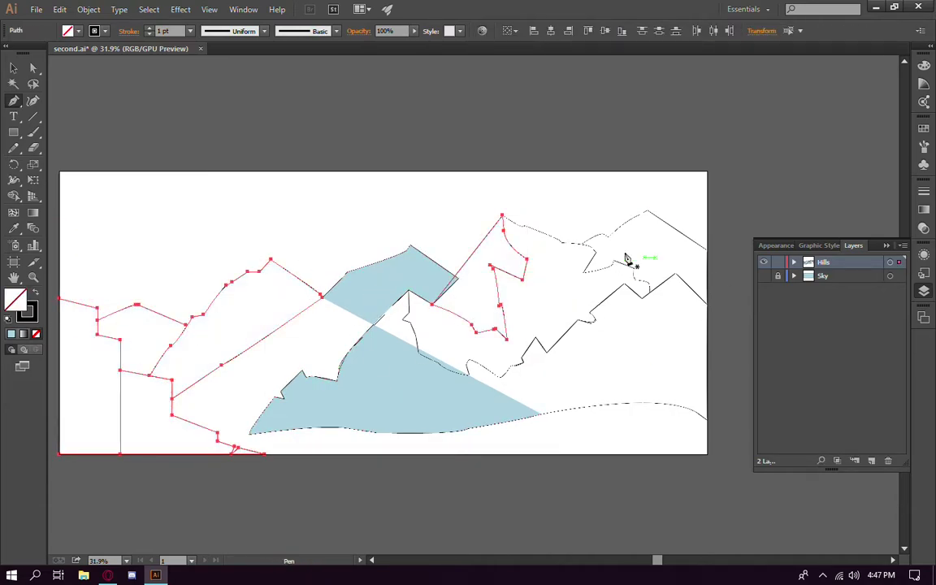
pyautogui.keyDown('ctrl'); pyautogui.click(431, 358); pyautogui.keyUp('ctrl')
pyautogui.press('/')
pyautogui.hotkey('ctrl', 'shift', 'a')
pyautogui.click(764, 276)
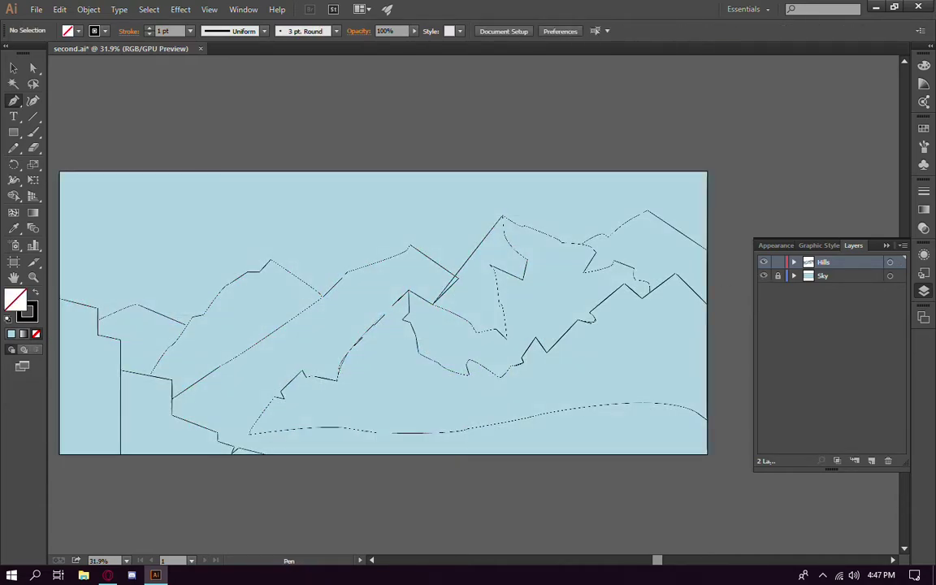
pyautogui.hotkey('ctrl', 's')
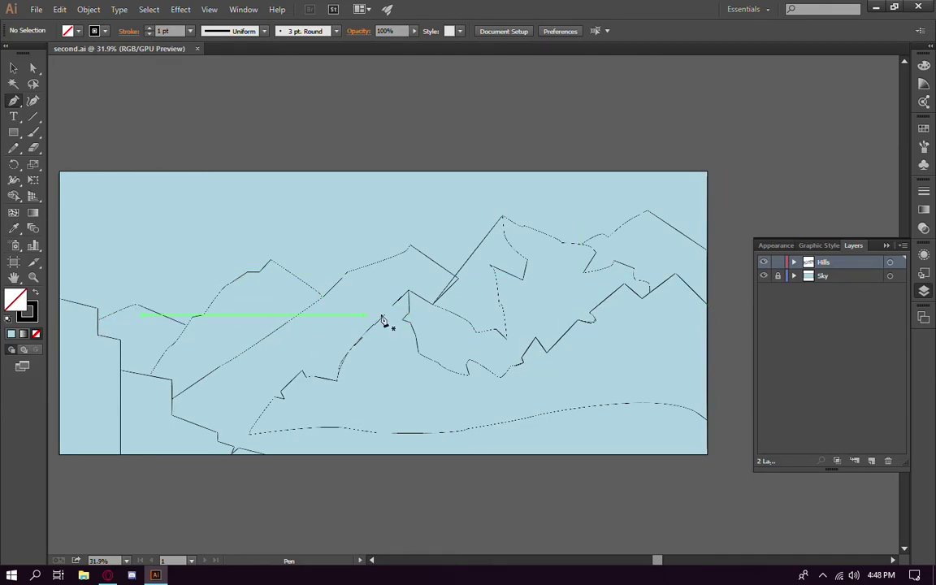
# Recolour the sky rectangle cyan, then switch its fill to a linear gradient
pyautogui.click(777, 275)
pyautogui.keyDown('ctrl'); pyautogui.click(406, 194); pyautogui.keyUp('ctrl')
pyautogui.doubleClick(15, 301)
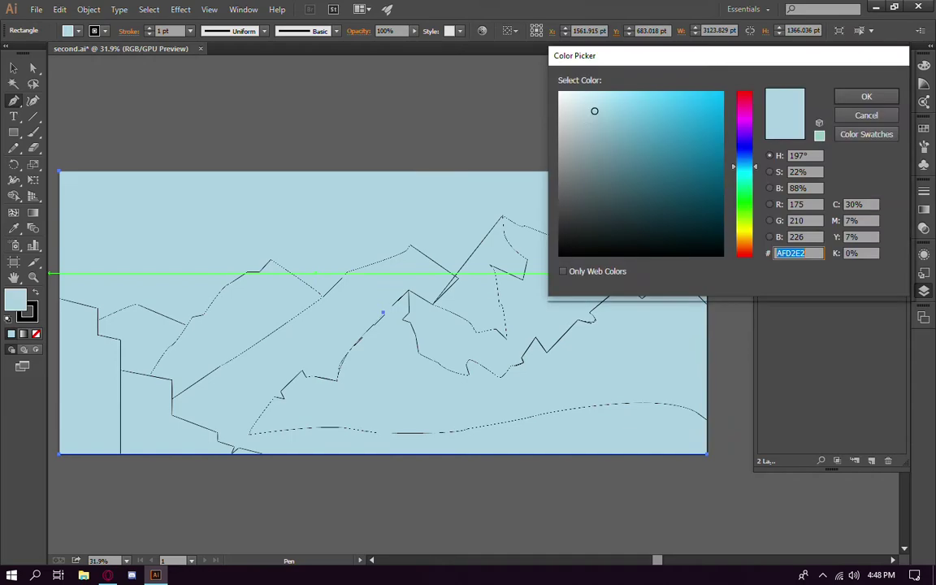
pyautogui.click(744, 175)
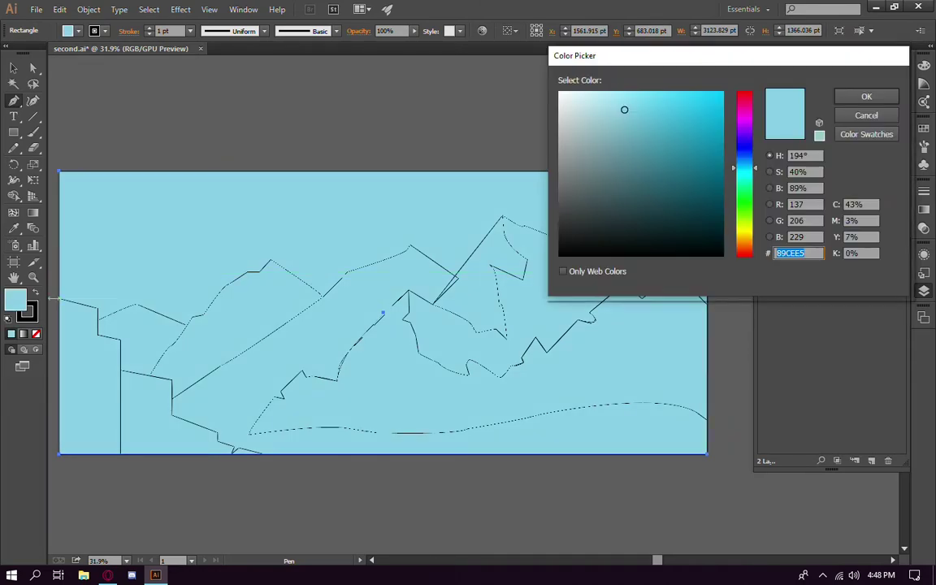
pyautogui.click(866, 95)
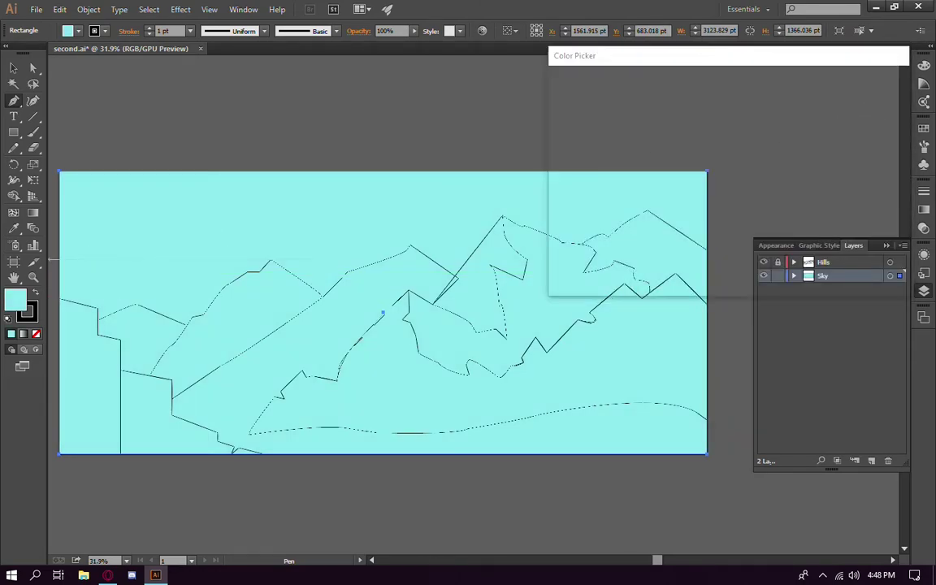
pyautogui.press('.')
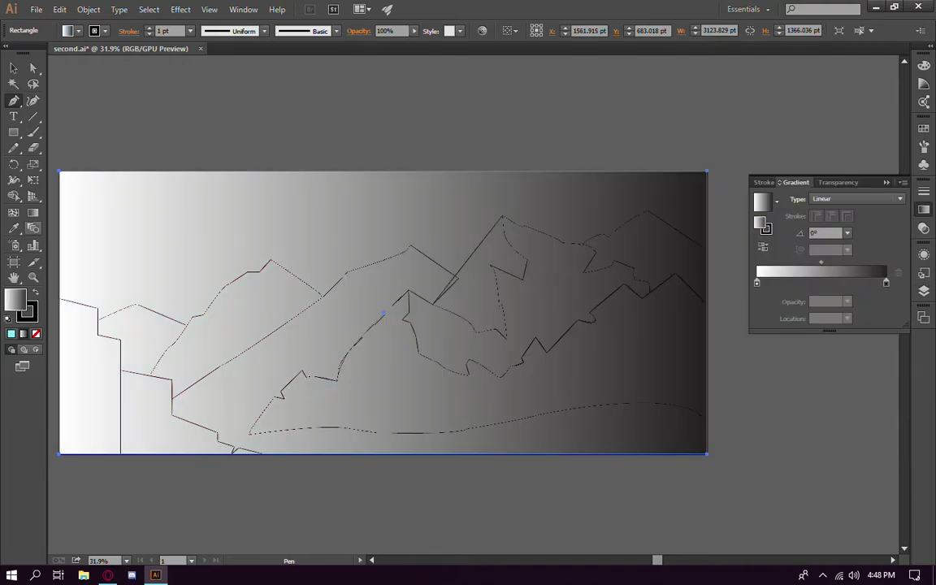
# Run the sky gradient vertically and set its bottom stop to pale cyan
pyautogui.press('g')
pyautogui.moveTo(383, 449); pyautogui.dragTo(382, 169)
pyautogui.doubleClick(886, 283)
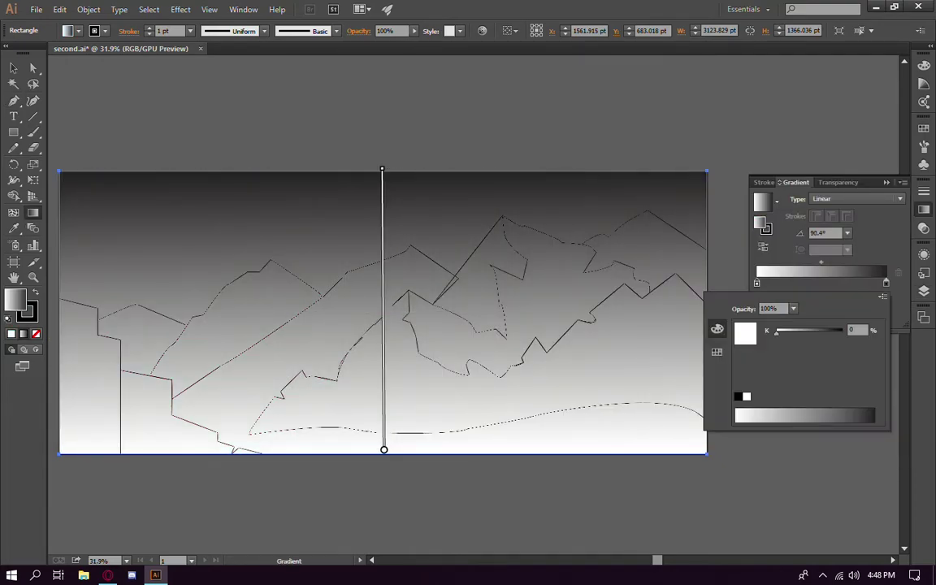
pyautogui.click(716, 328)
pyautogui.click(717, 351)
pyautogui.click(780, 323)
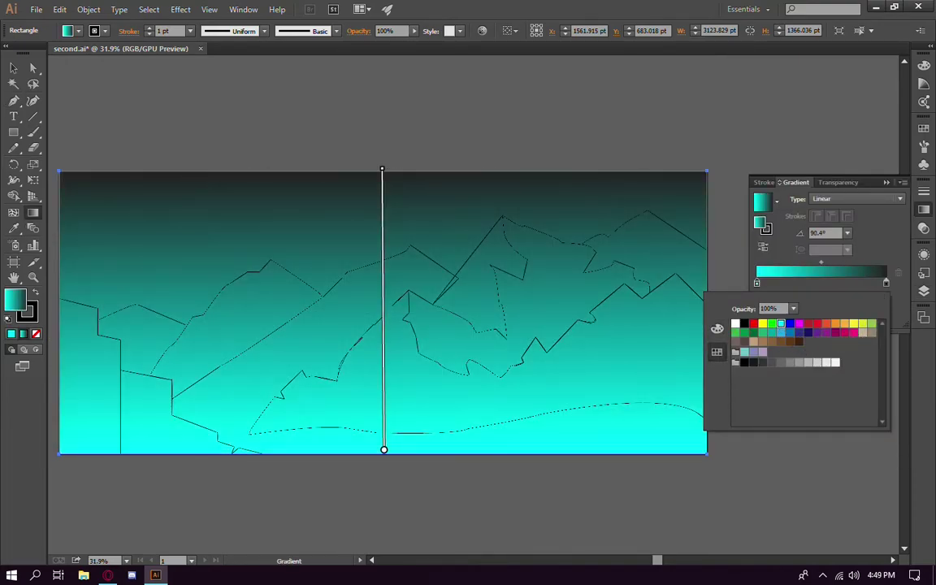
pyautogui.click(745, 354)
pyautogui.click(735, 323)
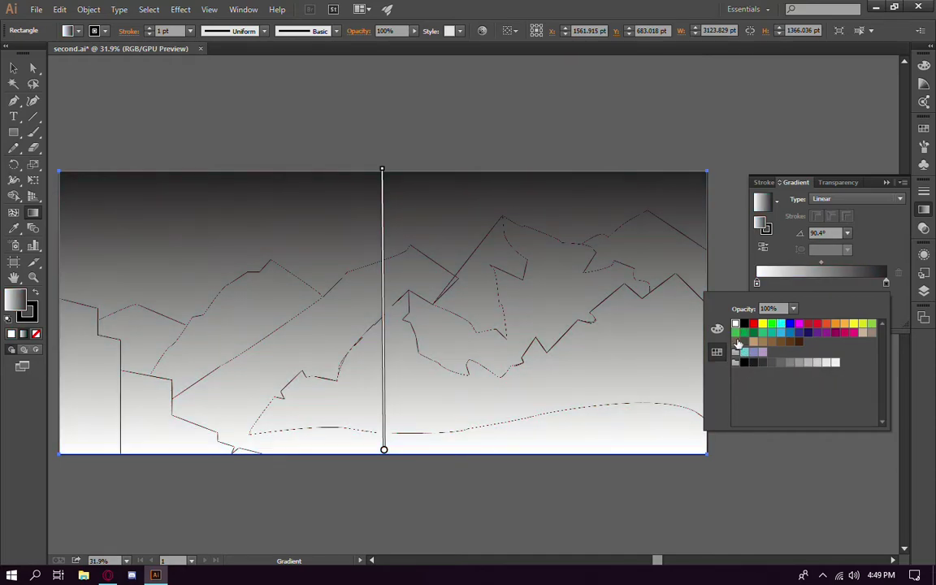
pyautogui.click(716, 328)
pyautogui.click(801, 414)
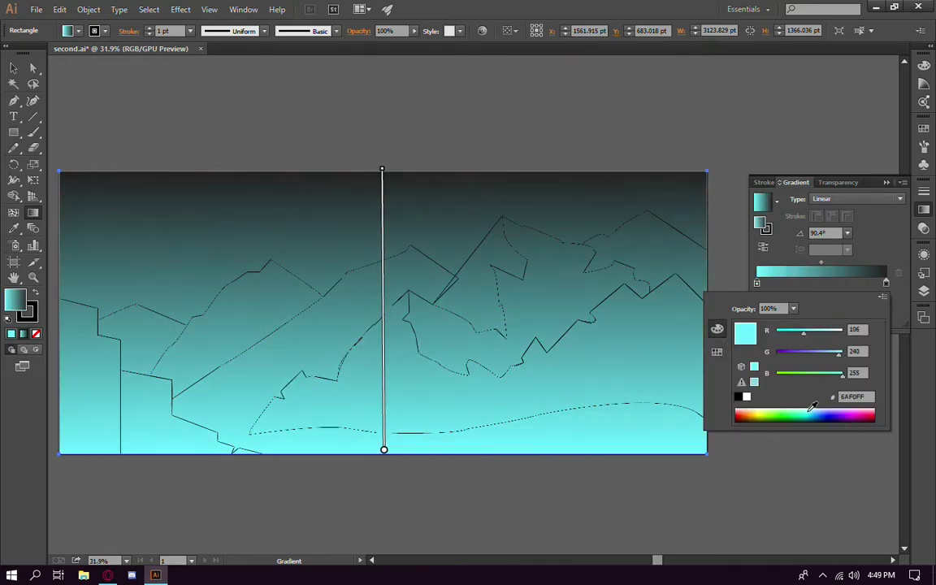
pyautogui.click(811, 414)
pyautogui.click(757, 282)
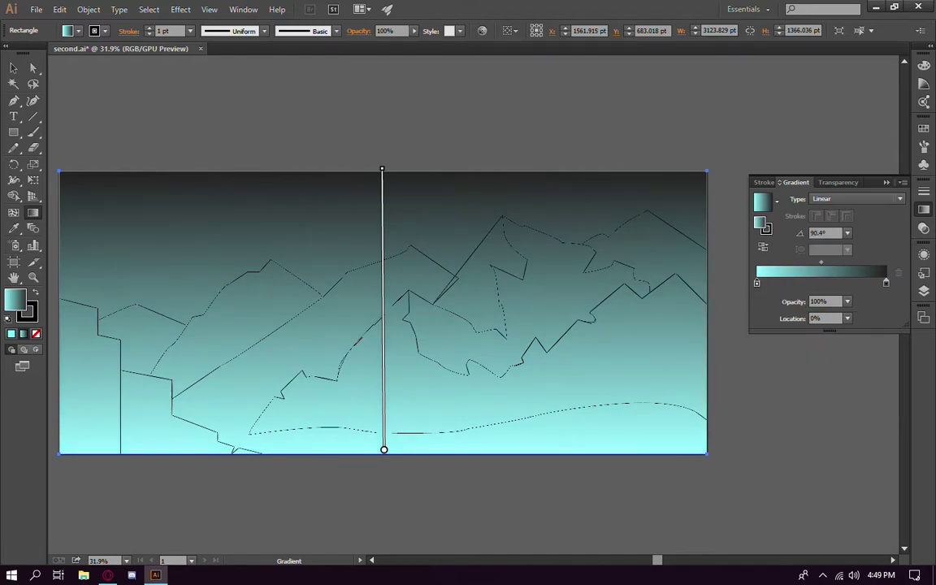
# Set the gradient's top stop to sky blue 95DCFF
pyautogui.doubleClick(756, 283)
pyautogui.click(717, 351)
pyautogui.click(781, 323)
pyautogui.click(717, 329)
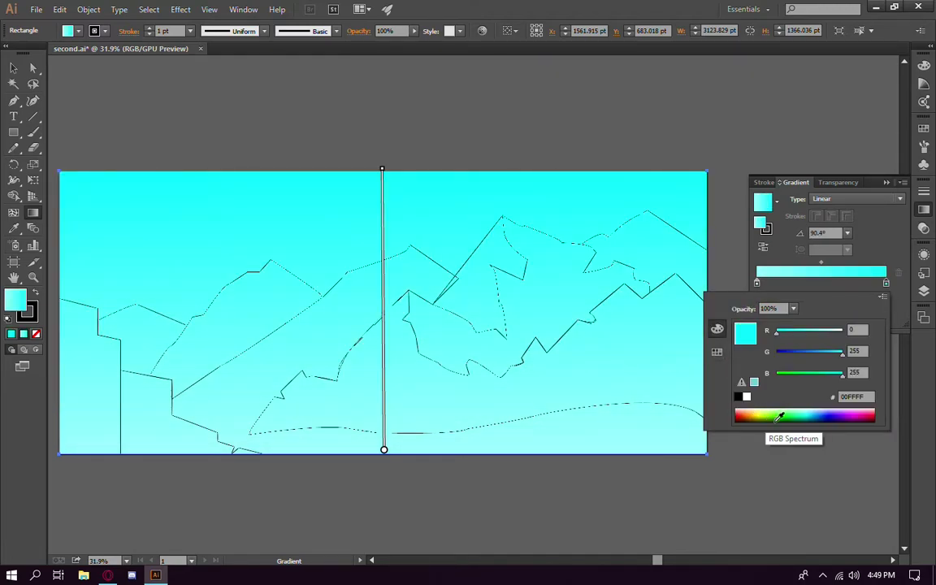
pyautogui.click(804, 414)
pyautogui.moveTo(804, 415); pyautogui.dragTo(812, 401)
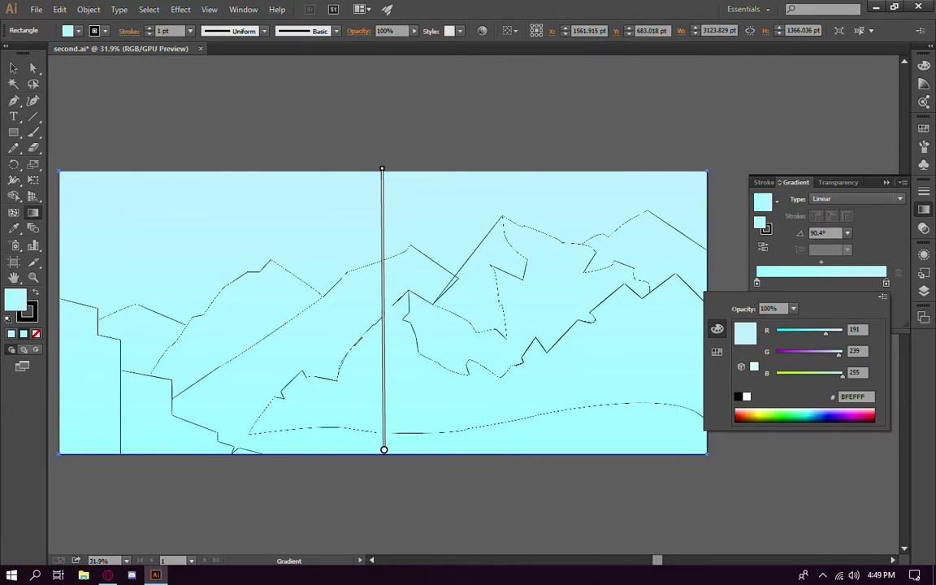
pyautogui.moveTo(812, 402); pyautogui.dragTo(815, 406)
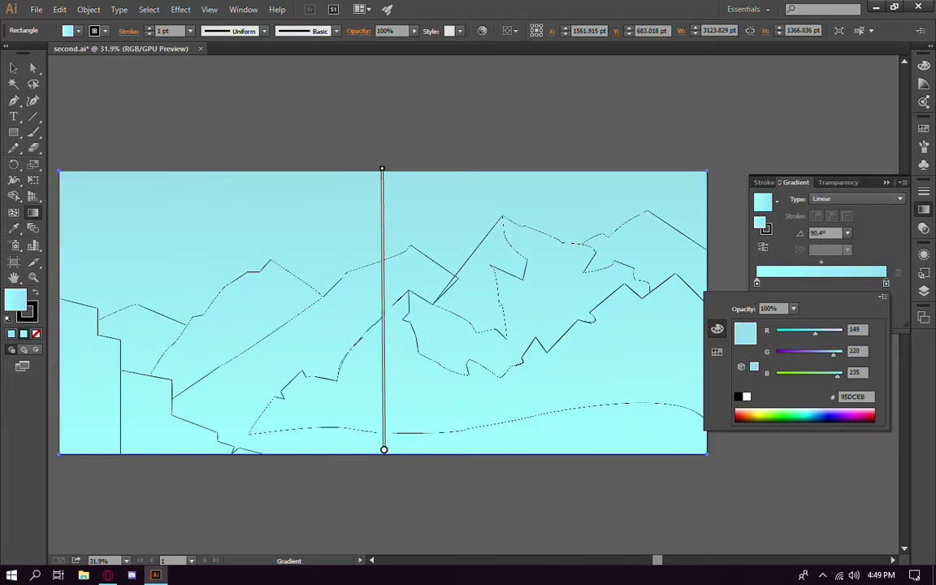
pyautogui.press('Escape')
# Reselect the sky rectangle and edit the colour of the added middle gradient stop
pyautogui.click(792, 409)
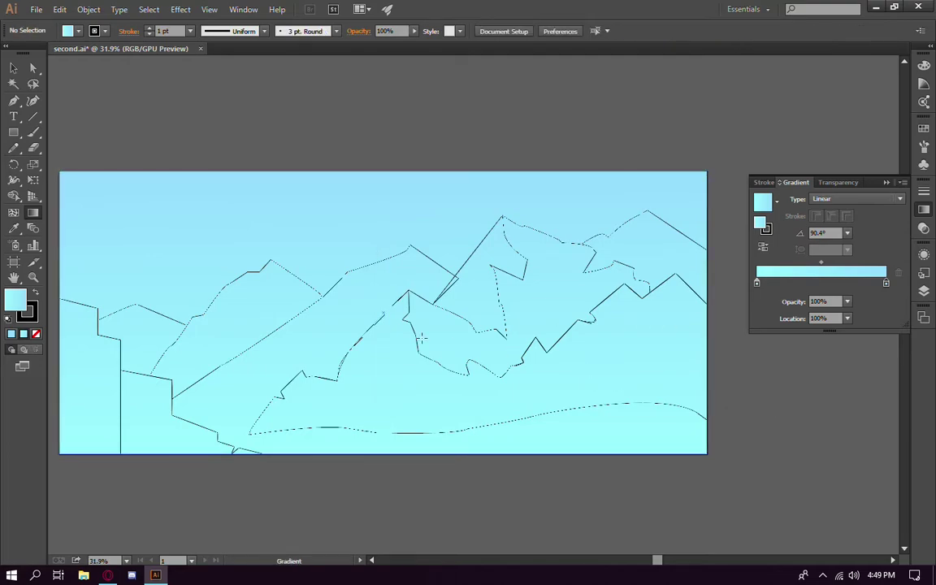
pyautogui.scroll(5, 501, 304)
pyautogui.scroll(-5, 320, 311)
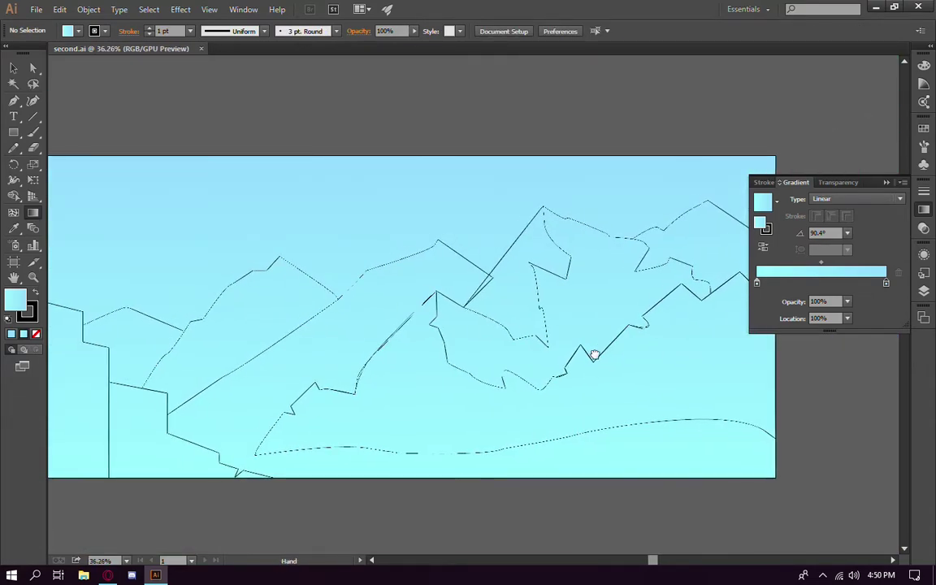
pyautogui.click(413, 234)
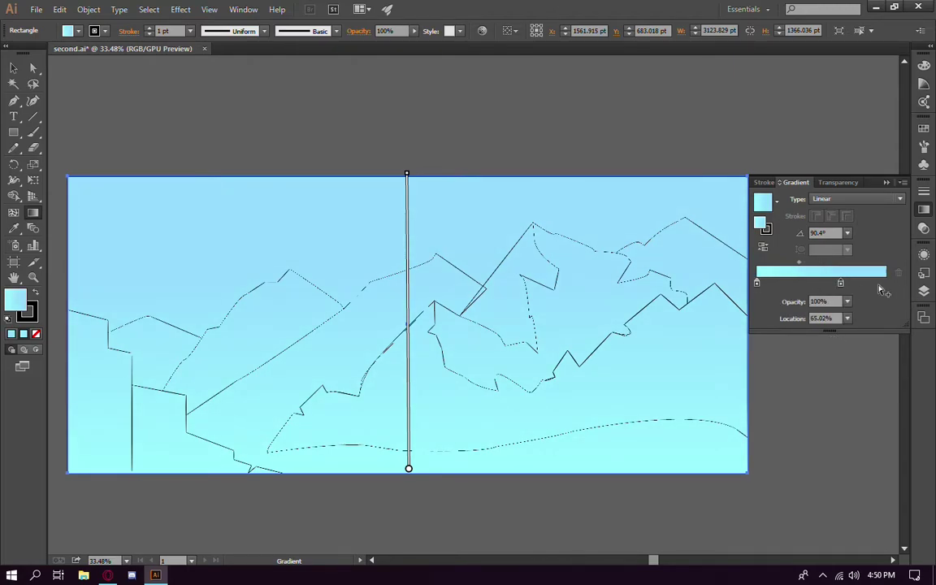
pyautogui.doubleClick(885, 282)
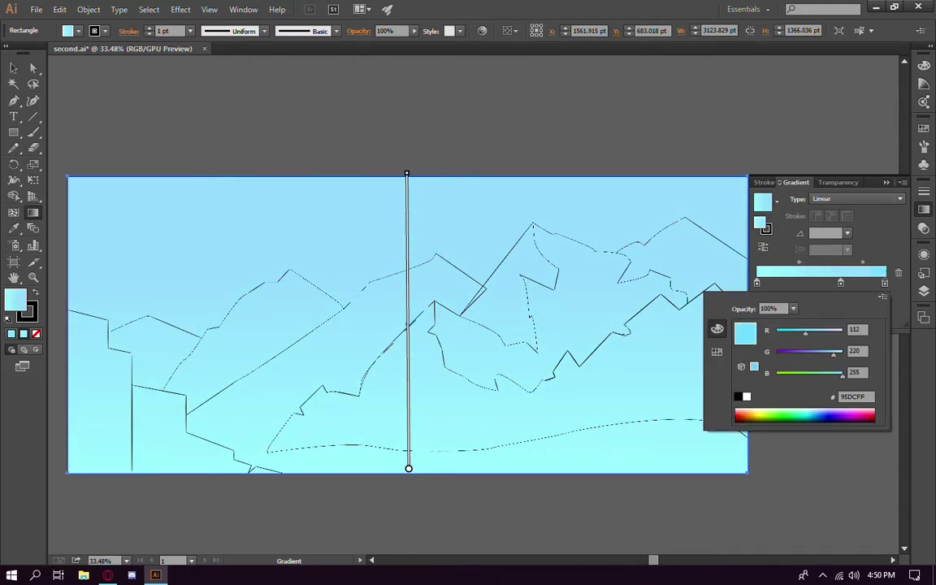
# Fill the tall left-edge cliff shape with tan B7AC91
pyautogui.click(872, 450)
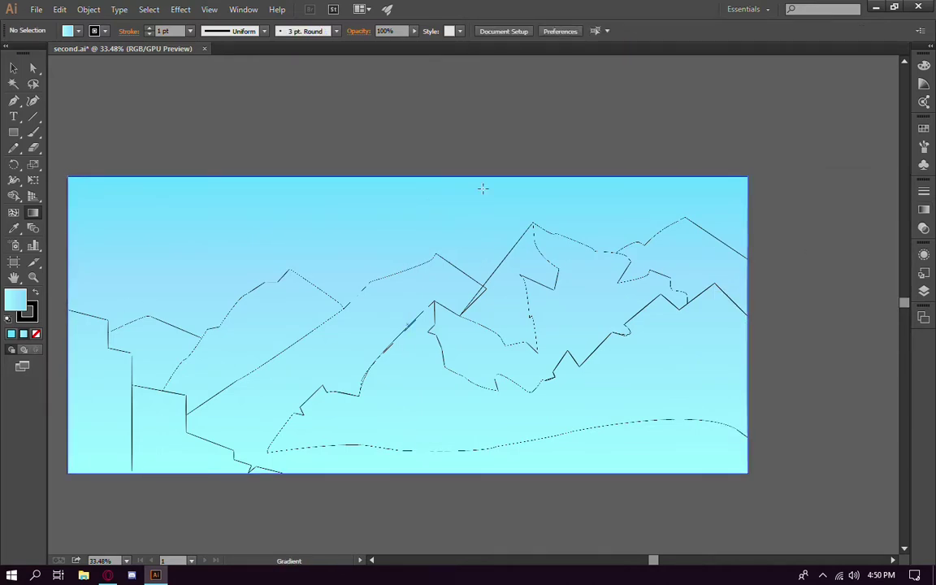
pyautogui.scroll(-1, 355, 280)
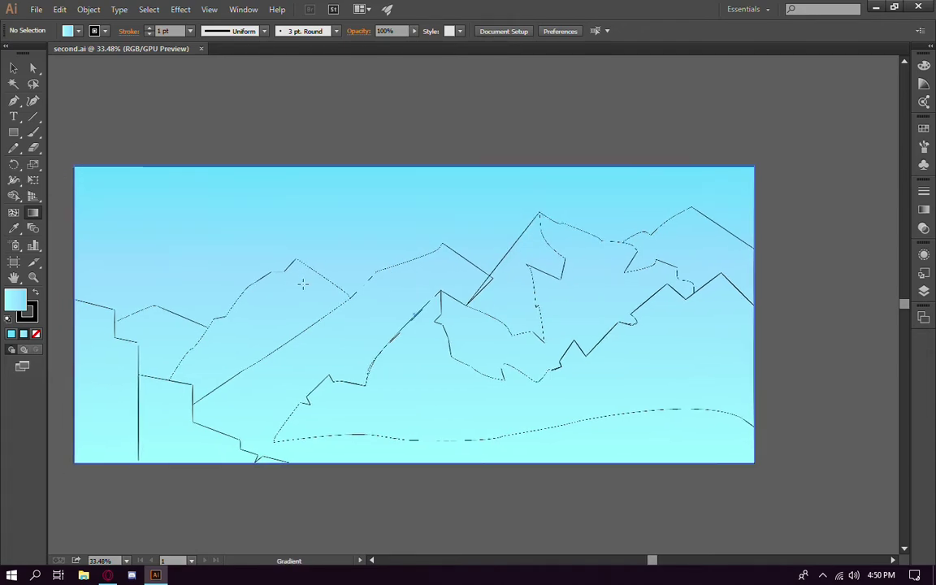
pyautogui.click(924, 291)
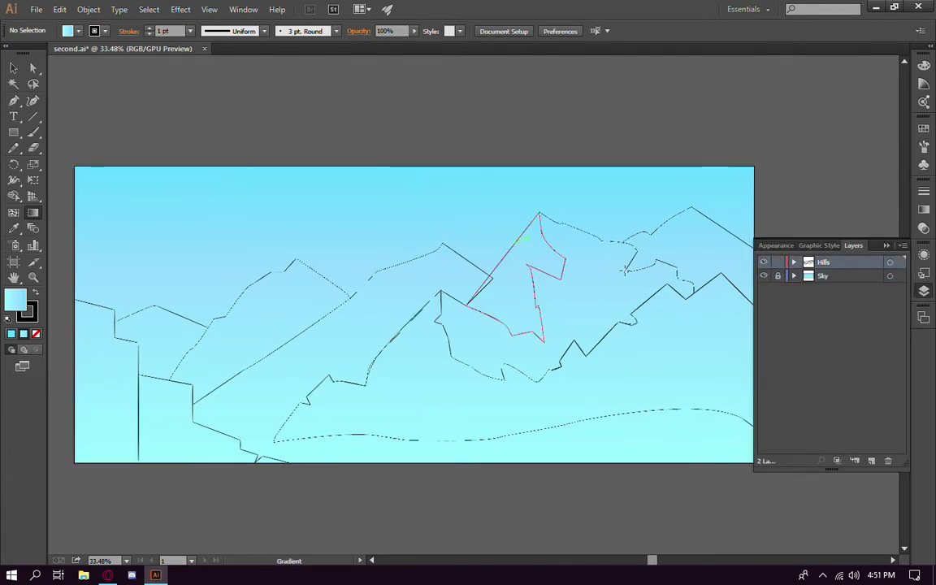
pyautogui.click(138, 361)
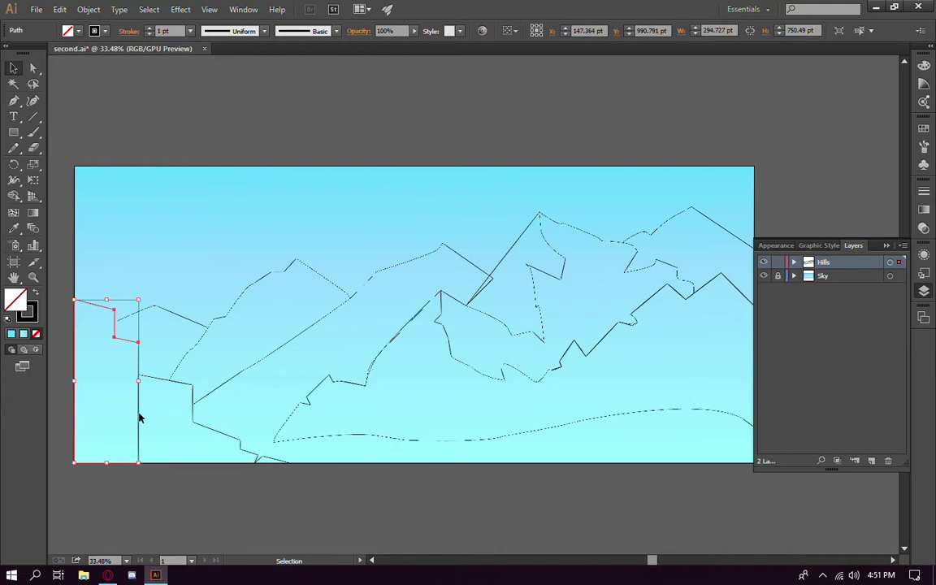
pyautogui.doubleClick(15, 299)
pyautogui.moveTo(744, 171)
pyautogui.mouseDown()
pyautogui.moveTo(744, 137)
pyautogui.moveTo(745, 227)
pyautogui.mouseUp()
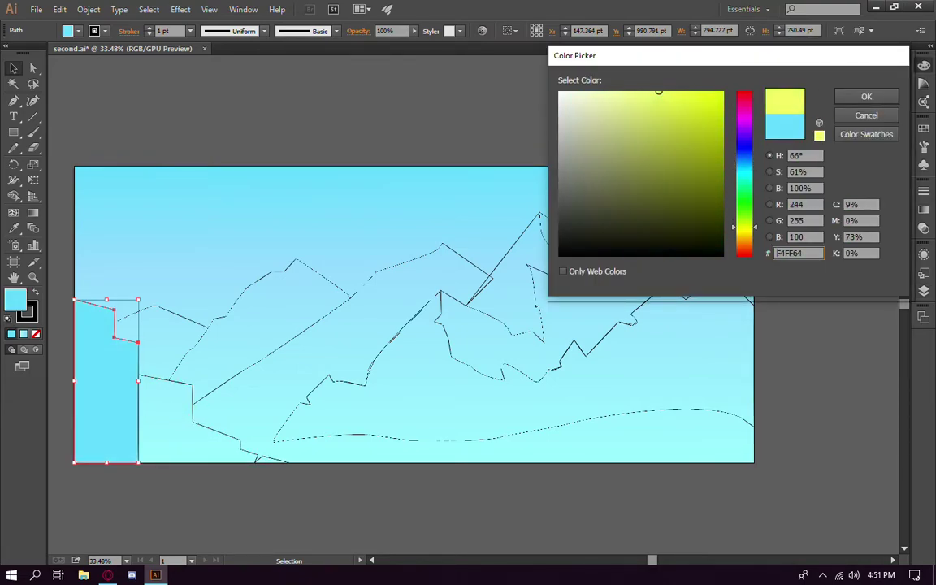
pyautogui.moveTo(622, 101); pyautogui.dragTo(600, 126)
pyautogui.moveTo(744, 226); pyautogui.dragTo(745, 235)
pyautogui.moveTo(599, 125); pyautogui.dragTo(598, 139)
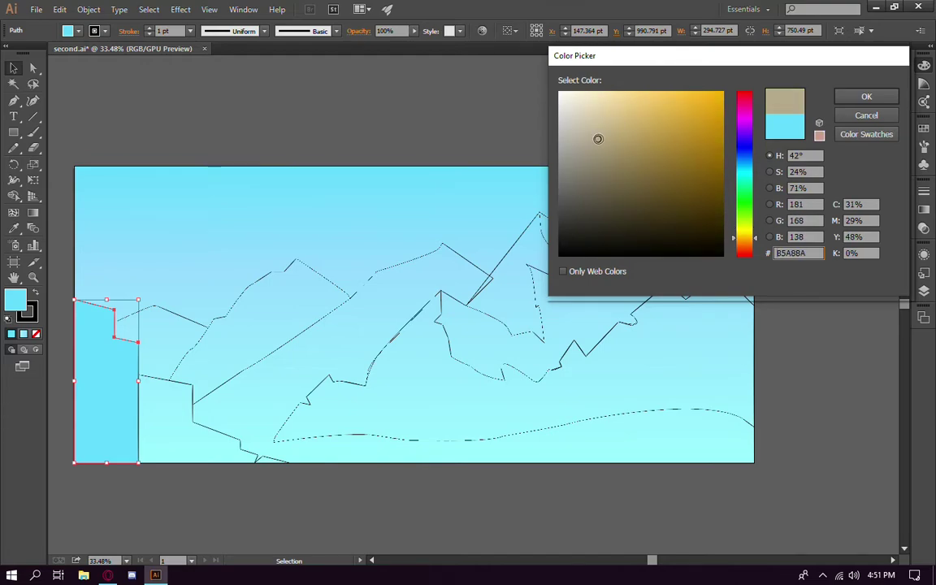
pyautogui.press('Return')
# Set the left cliff's stroke to None
pyautogui.click(389, 362)
pyautogui.click(85, 325)
pyautogui.press('x')
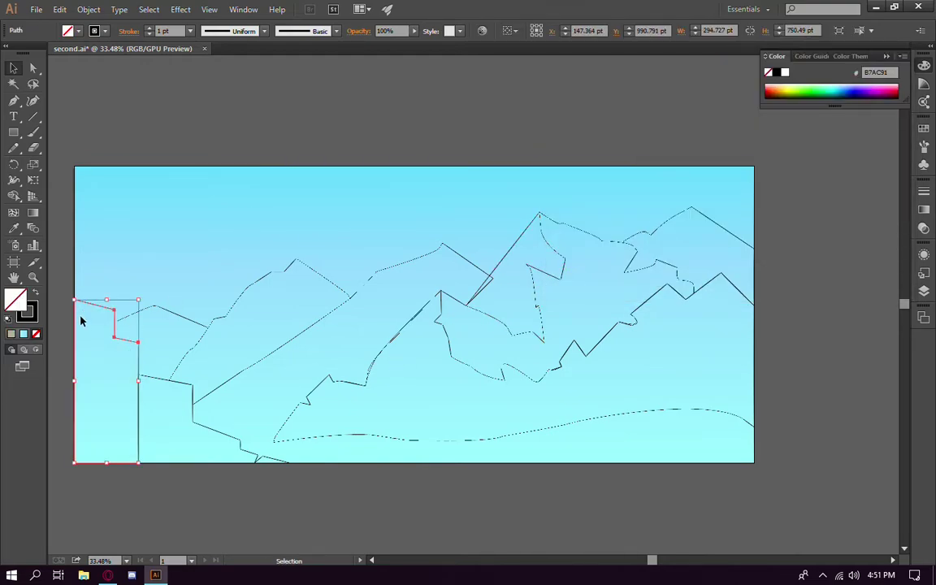
pyautogui.press('/')
pyautogui.click(173, 341)
# Eyedrop the tan fill onto the lower-left foreground slope
pyautogui.press('a')
pyautogui.click(203, 397)
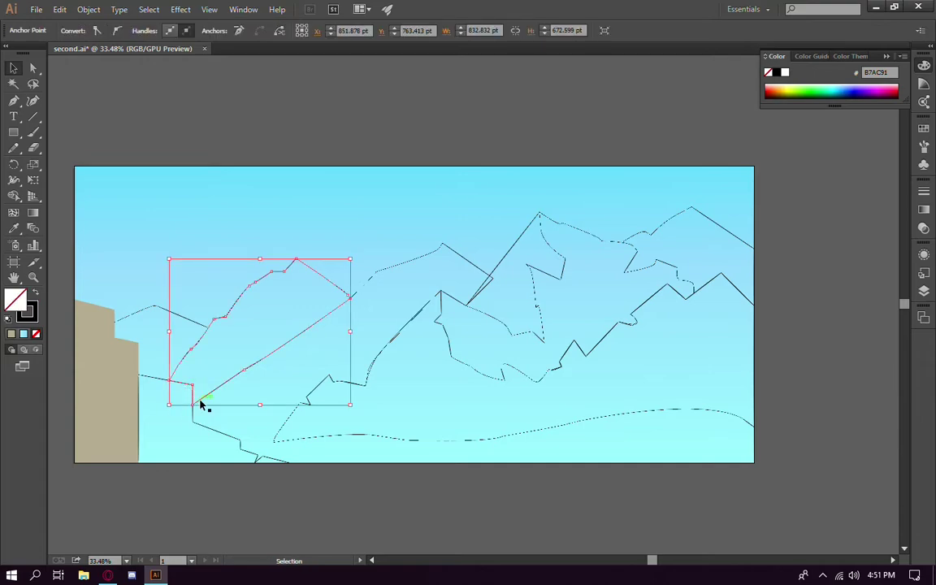
pyautogui.click(173, 416)
pyautogui.click(172, 416)
pyautogui.press('i')
pyautogui.click(109, 376)
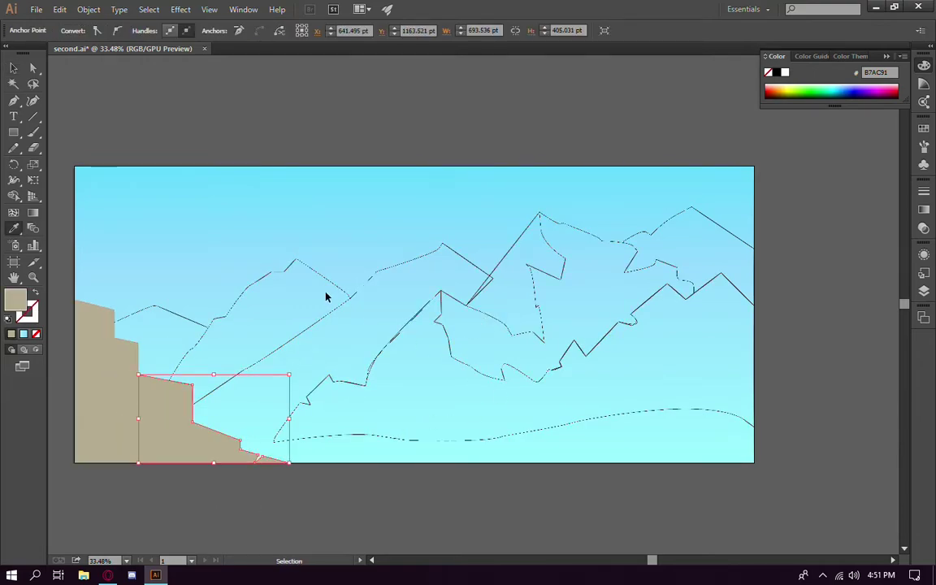
pyautogui.hotkey('ctrl', 'shift', 'a')
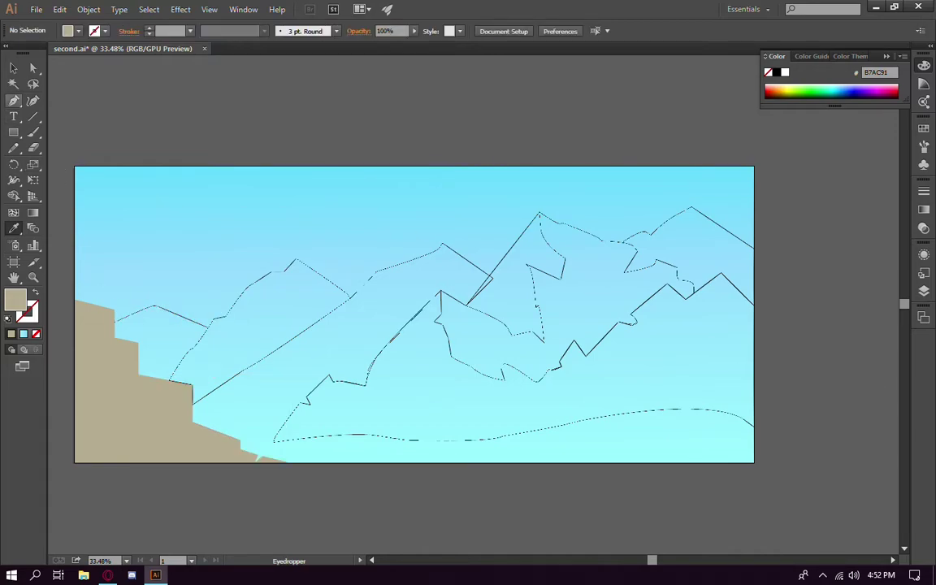
# Draw a cliff facet below the ridge and fill it with darker tan AA9F85
pyautogui.press('p')
pyautogui.click(155, 307)
pyautogui.click(149, 330)
pyautogui.click(169, 340)
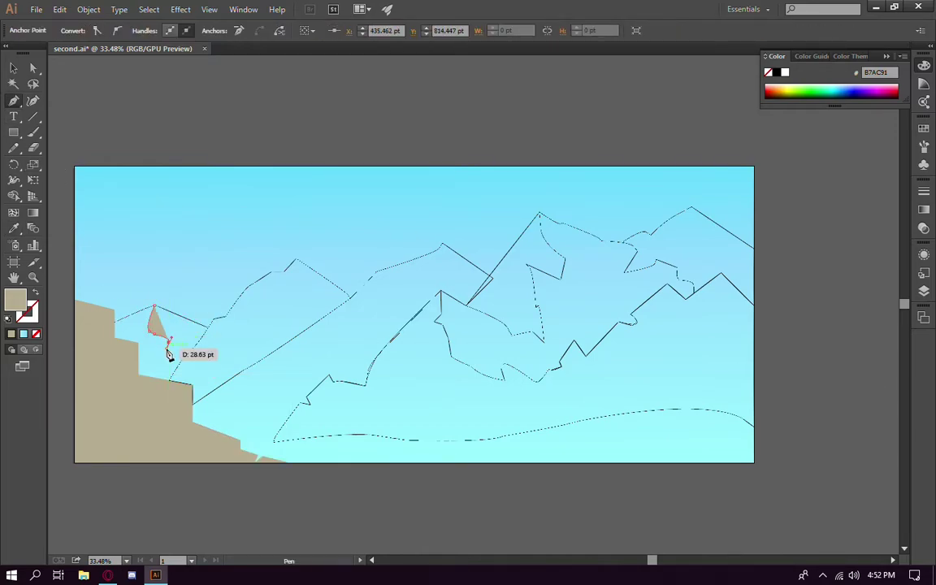
pyautogui.click(168, 347)
pyautogui.click(154, 376)
pyautogui.click(103, 371)
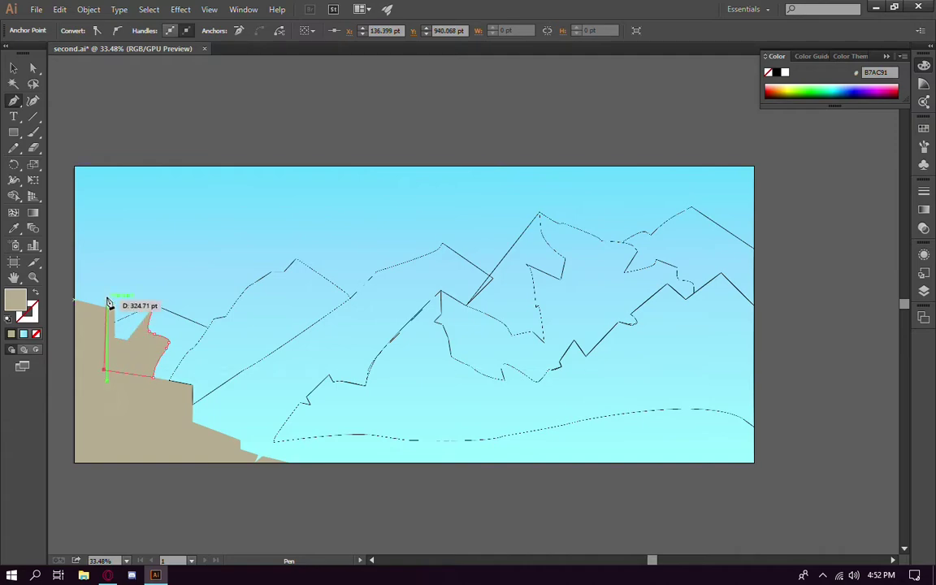
pyautogui.click(154, 307)
pyautogui.hotkey('ctrl', 'shift', 'a')
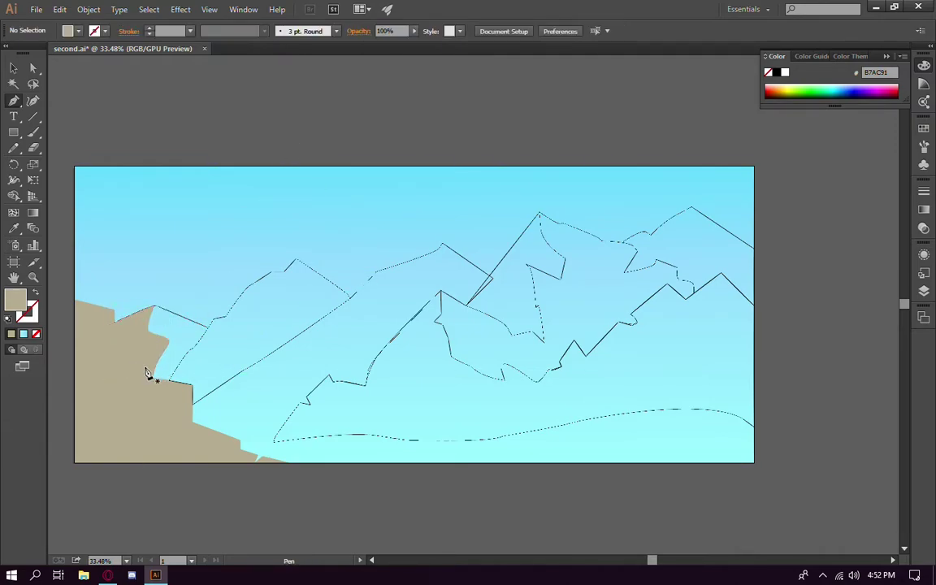
pyautogui.doubleClick(14, 299)
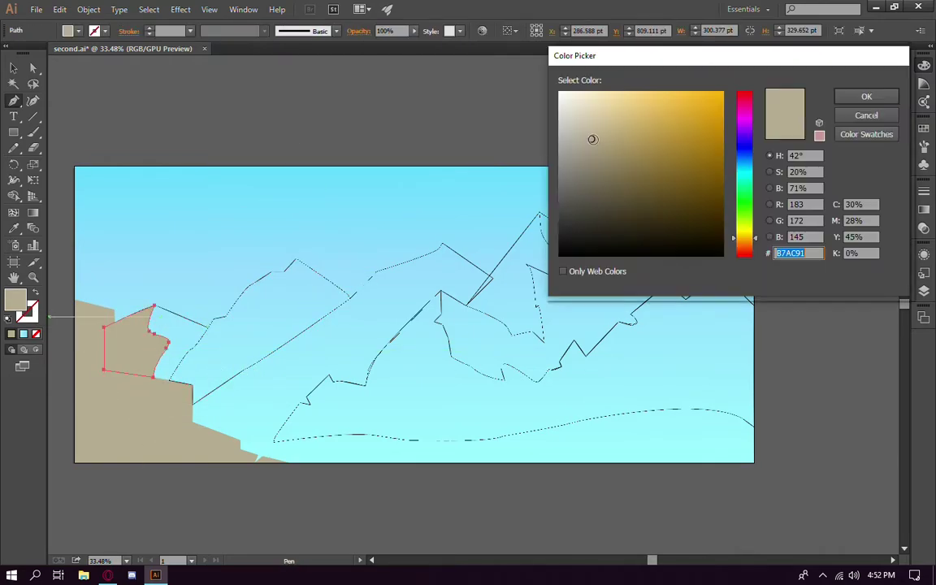
pyautogui.click(852, 96)
pyautogui.click(113, 317)
# Draw a facet along the cliff top and fill it with the sampled cliff tan
pyautogui.click(156, 306)
pyautogui.click(208, 327)
pyautogui.press('i')
pyautogui.click(167, 416)
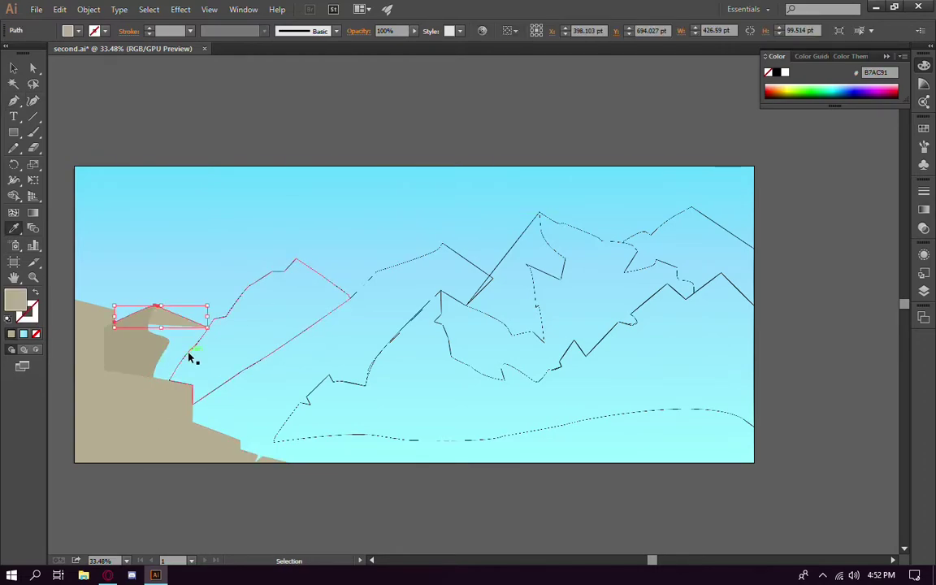
pyautogui.press('p')
pyautogui.click(208, 326)
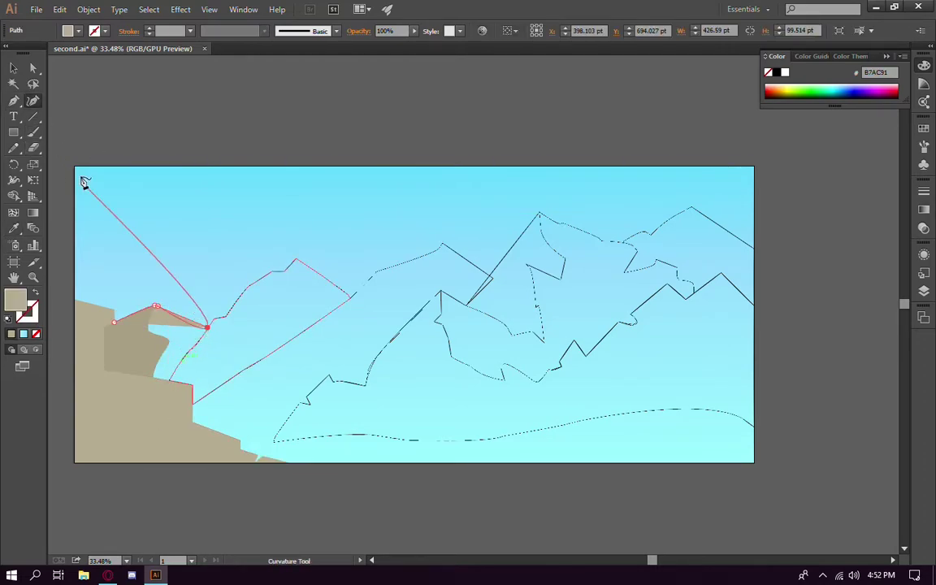
pyautogui.click(152, 376)
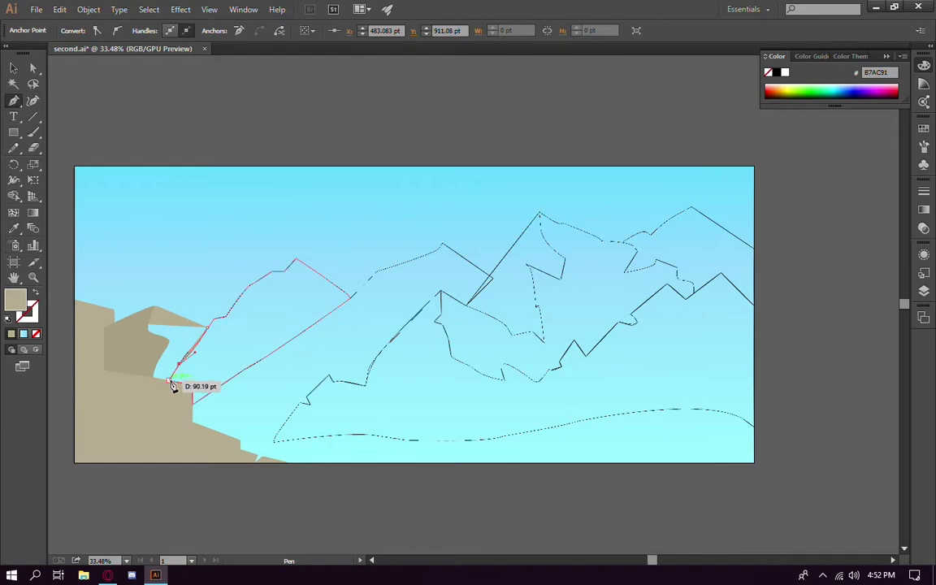
pyautogui.click(144, 326)
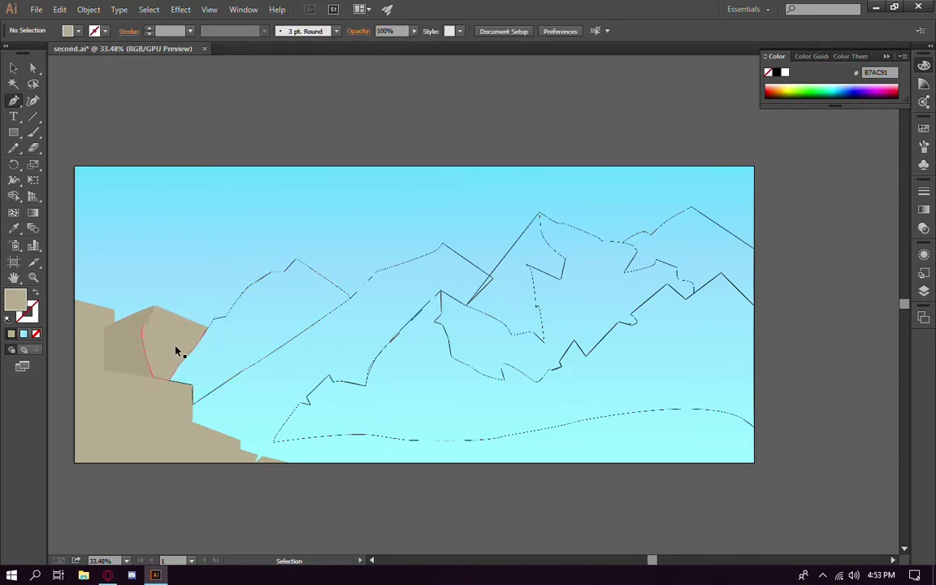
# Send a tan facet one level backward in the stacking order
pyautogui.rightClick(182, 332)
pyautogui.press('Escape')
pyautogui.keyDown('ctrl'); pyautogui.click(125, 359); pyautogui.keyUp('ctrl')
pyautogui.rightClick(128, 343)
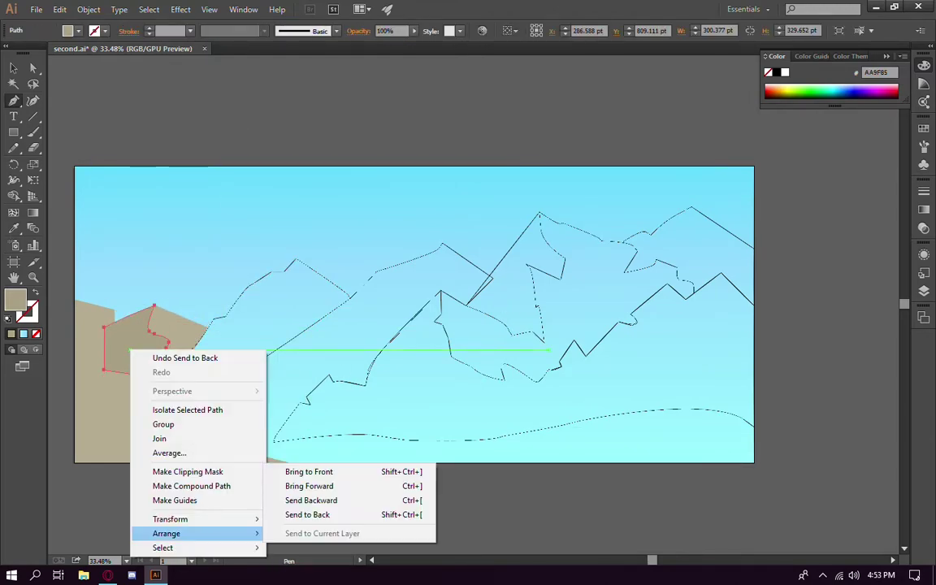
pyautogui.click(323, 501)
pyautogui.rightClick(135, 358)
pyautogui.press('Escape')
pyautogui.hotkey('ctrl', 'shift', 'a')
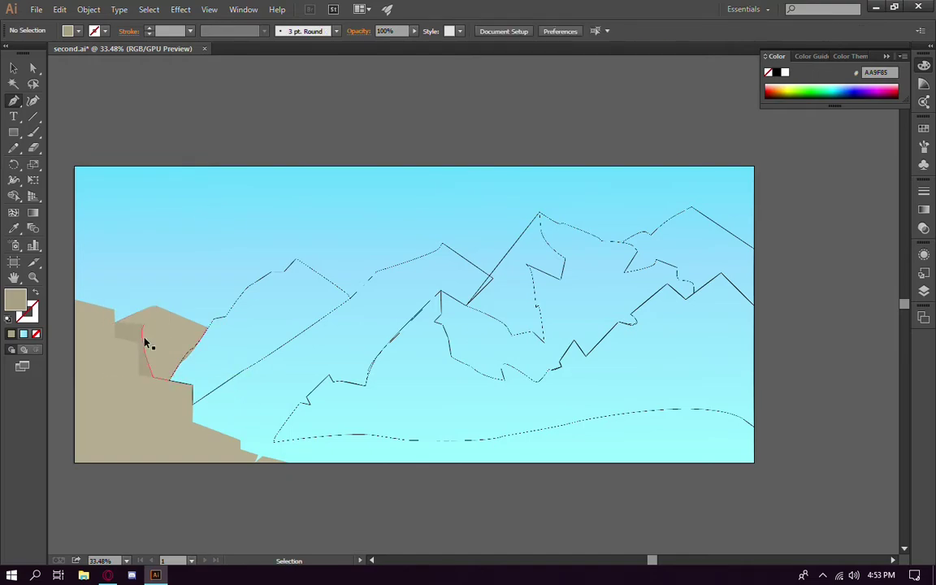
pyautogui.rightClick(188, 339)
pyautogui.press('Escape')
pyautogui.rightClick(167, 310)
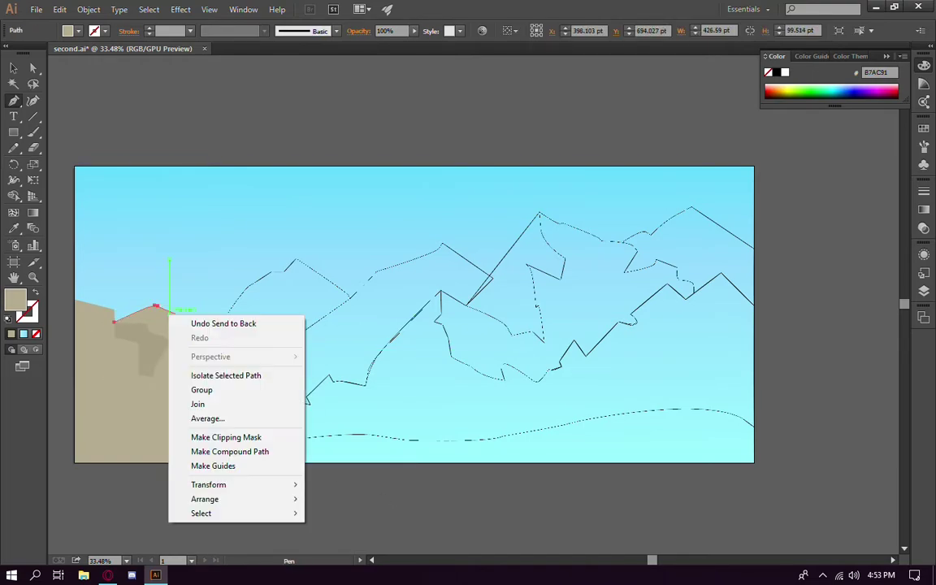
pyautogui.press('Escape')
# Lighten the lower foreground slope's fill to BCB29B
pyautogui.keyDown('ctrl'); pyautogui.click(147, 418); pyautogui.keyUp('ctrl')
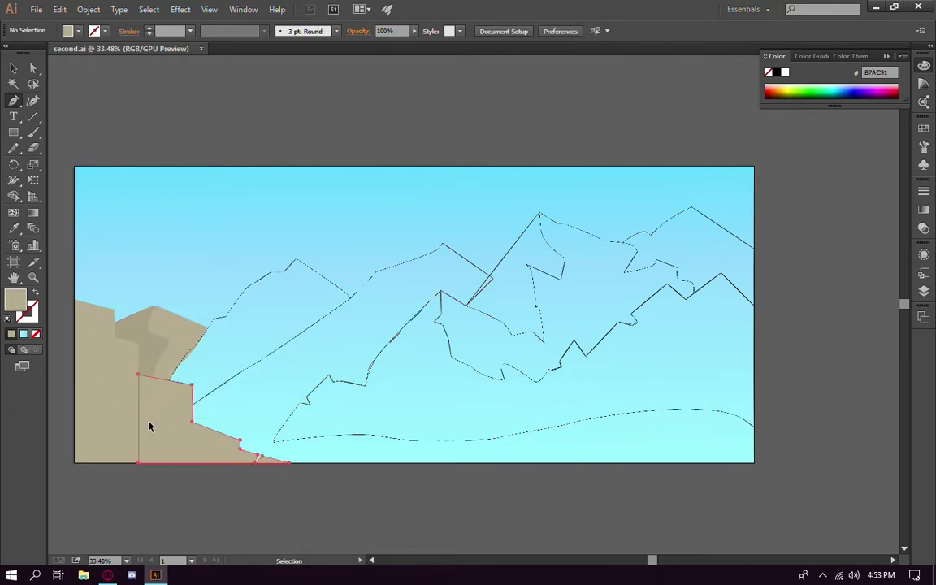
pyautogui.doubleClick(15, 299)
pyautogui.click(594, 127)
pyautogui.press('Return')
pyautogui.hotkey('ctrl', 'shift', 'a')
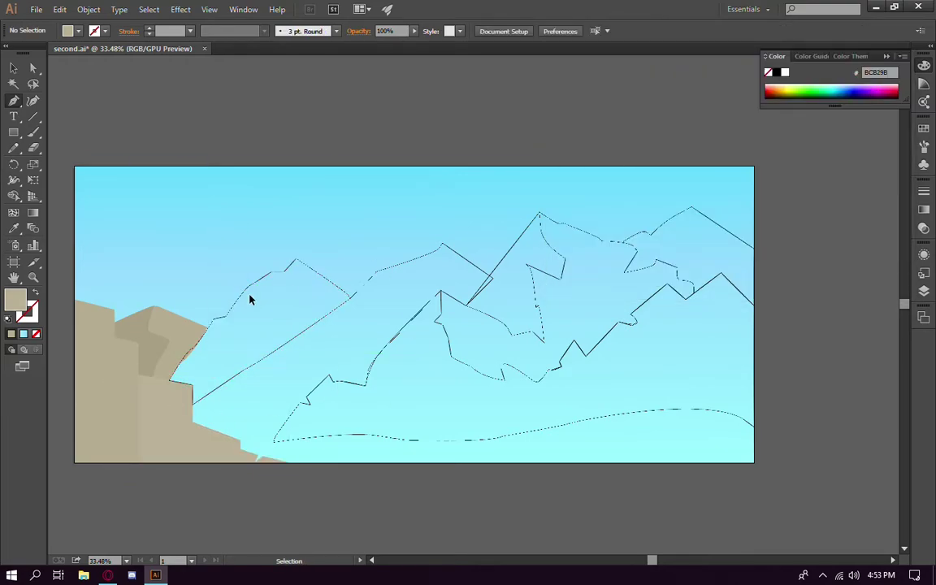
# Draw a closed ridge shape from the left peak down to the cliffs
pyautogui.click(297, 260)
pyautogui.click(303, 282)
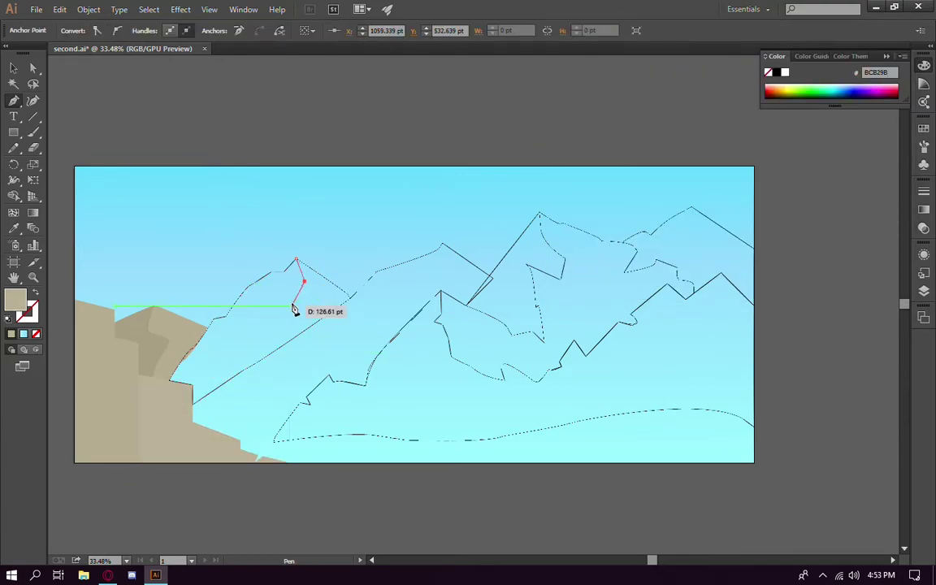
pyautogui.click(303, 324)
pyautogui.click(303, 329)
pyautogui.click(191, 403)
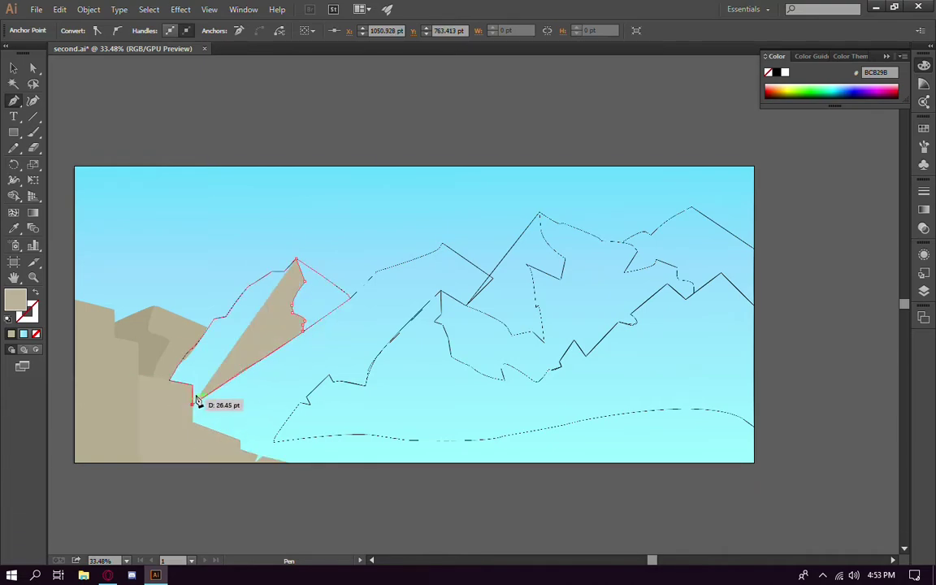
pyautogui.click(169, 380)
pyautogui.click(192, 349)
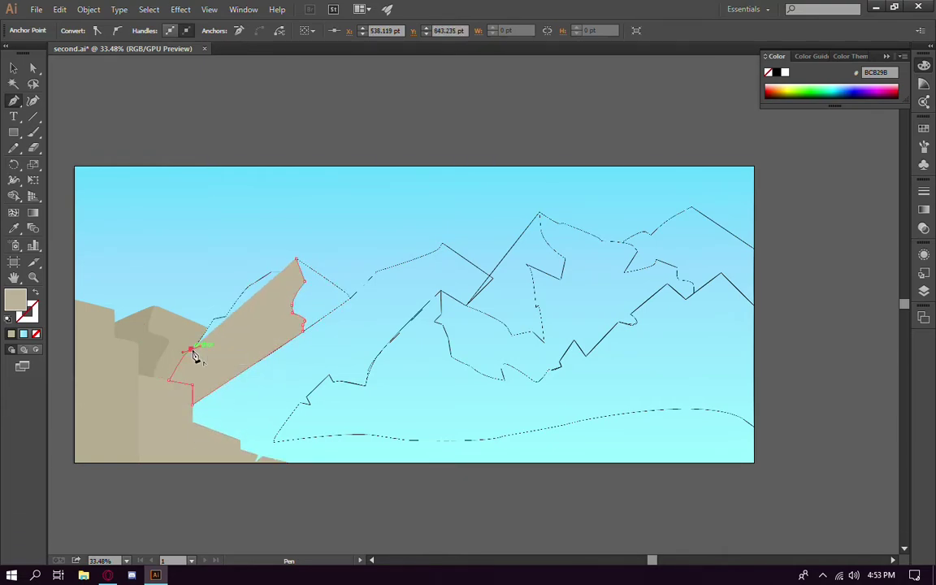
pyautogui.click(213, 320)
pyautogui.click(226, 316)
pyautogui.click(250, 286)
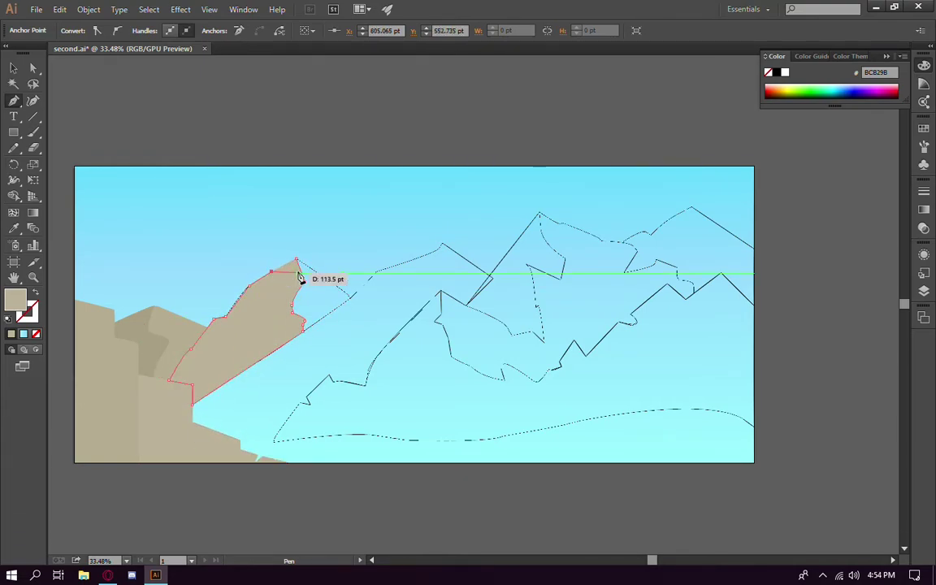
pyautogui.click(350, 299)
# Eyedrop tan into the new ridge, then resample it to a darker tan
pyautogui.press('i')
pyautogui.click(115, 409)
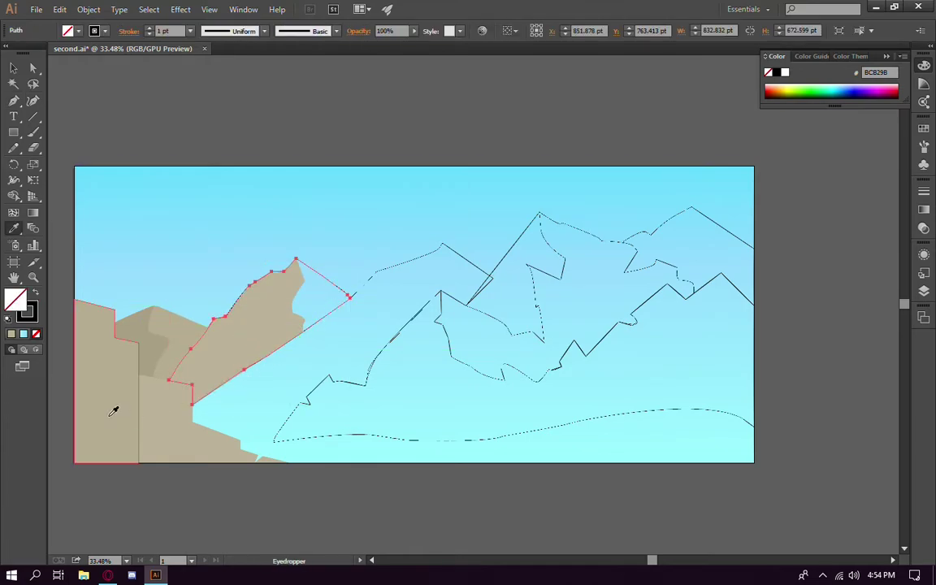
pyautogui.hotkey('ctrl', 'shift', 'a')
pyautogui.keyDown('ctrl'); pyautogui.click(222, 353); pyautogui.keyUp('ctrl')
pyautogui.click(299, 296)
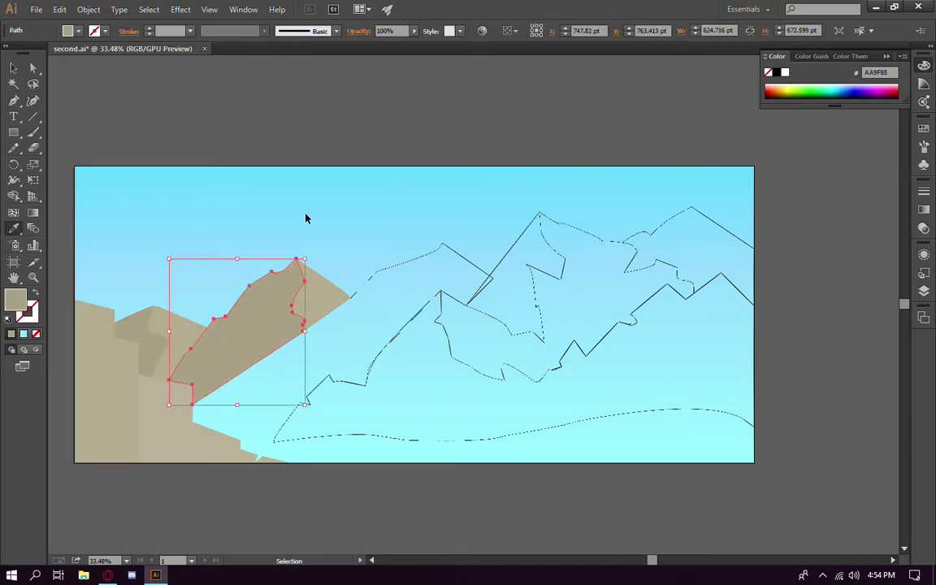
pyautogui.hotkey('ctrl', 'shift', 'a')
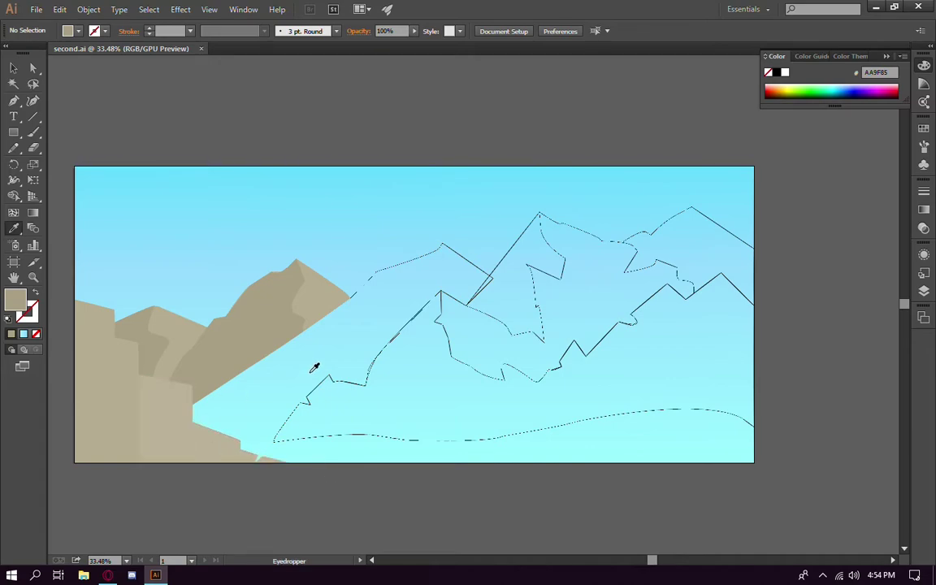
# Inspect the existing mountain ridge outline paths in curvature editing mode
pyautogui.keyDown('ctrl'); pyautogui.click(392, 289); pyautogui.keyUp('ctrl')
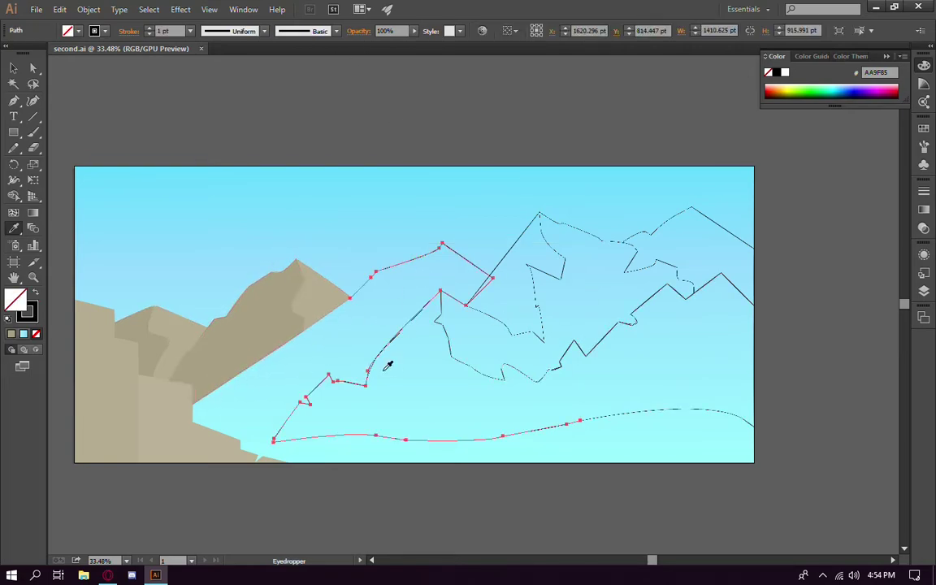
pyautogui.hotkey('ctrl', 'shift', 'a')
pyautogui.keyDown('ctrl'); pyautogui.click(469, 264); pyautogui.keyUp('ctrl')
pyautogui.hotkey('shift', '`')
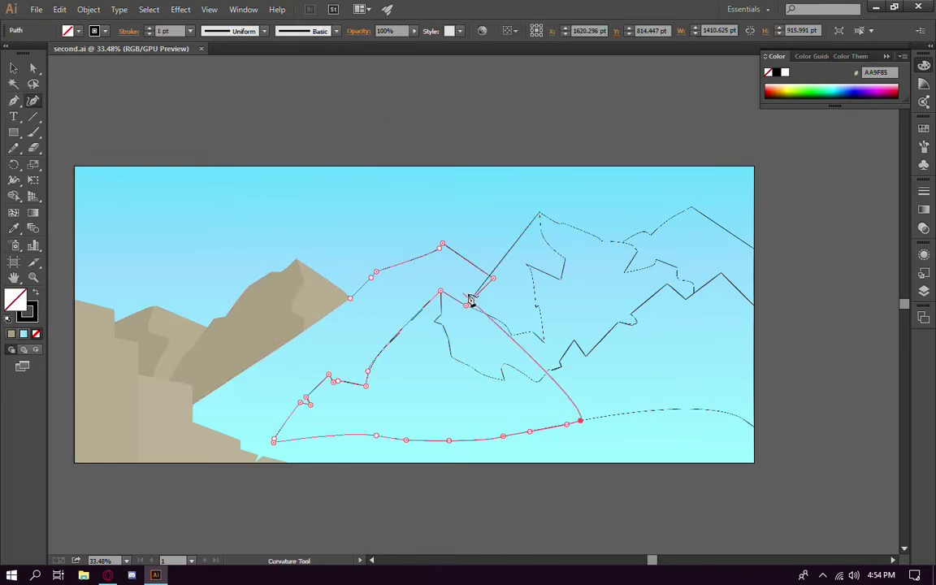
pyautogui.scroll(3, 490, 279)
pyautogui.scroll(-4, 490, 279)
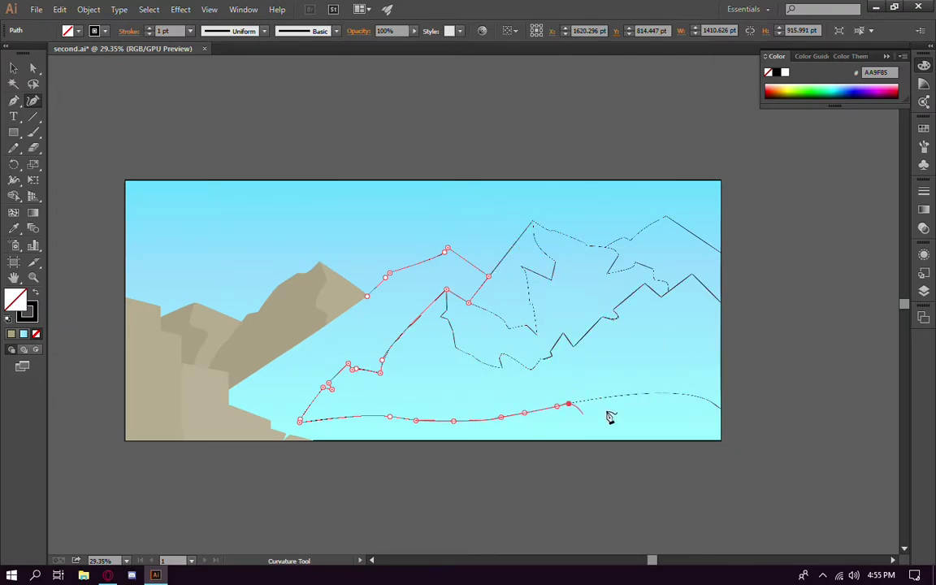
pyautogui.press('v')
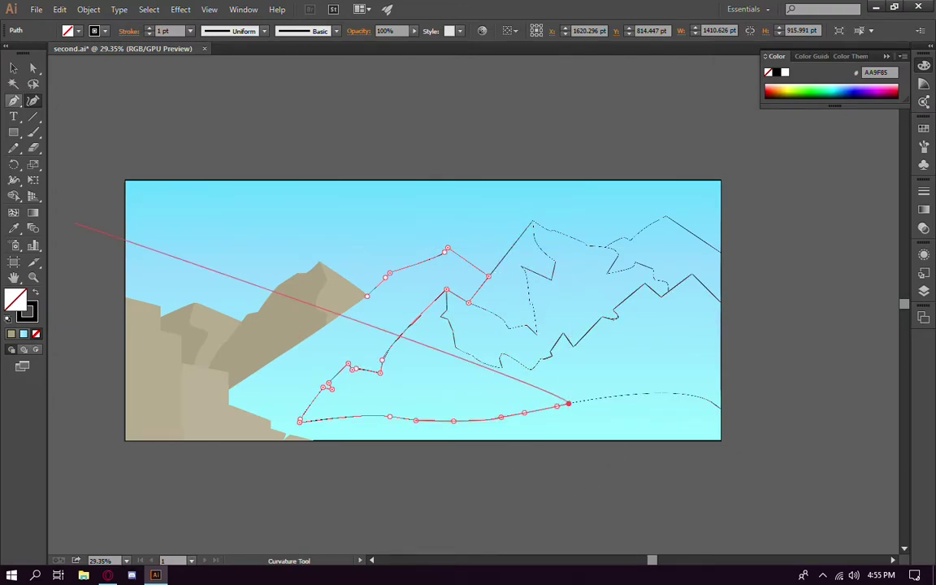
pyautogui.keyDown('ctrl'); pyautogui.click(573, 405); pyautogui.keyUp('ctrl')
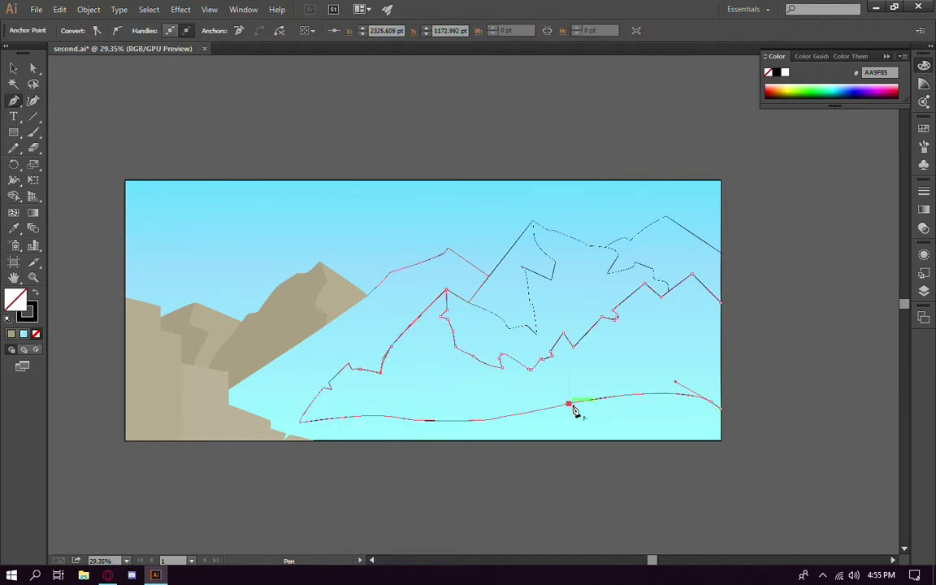
pyautogui.keyDown('ctrl'); pyautogui.click(582, 452); pyautogui.keyUp('ctrl')
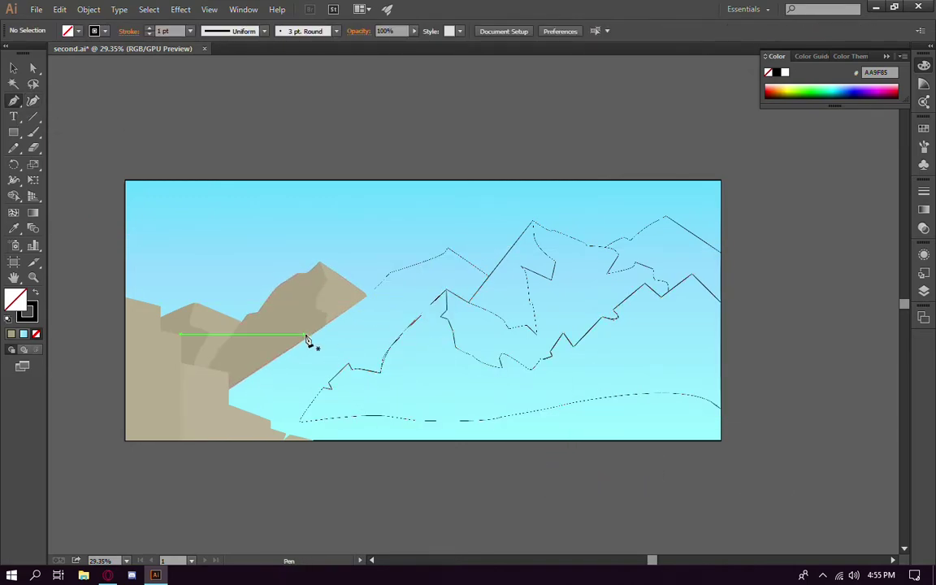
# Reshape the dashed outline, pulling its end onto the cliff base and adding curve points
pyautogui.keyDown('ctrl'); pyautogui.click(409, 267); pyautogui.keyUp('ctrl')
pyautogui.scroll(3, 313, 419)
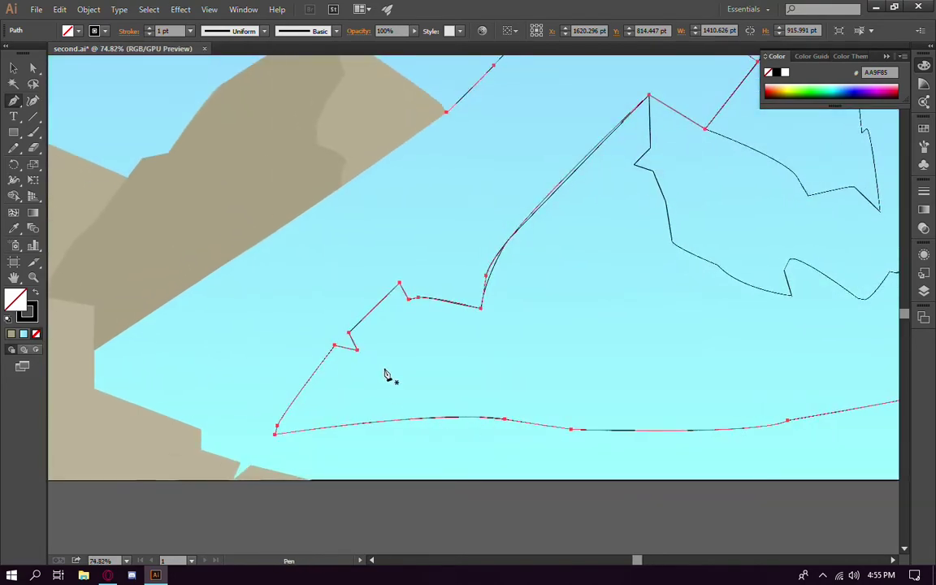
pyautogui.hotkey('shift', '`')
pyautogui.moveTo(276, 425); pyautogui.dragTo(206, 452)
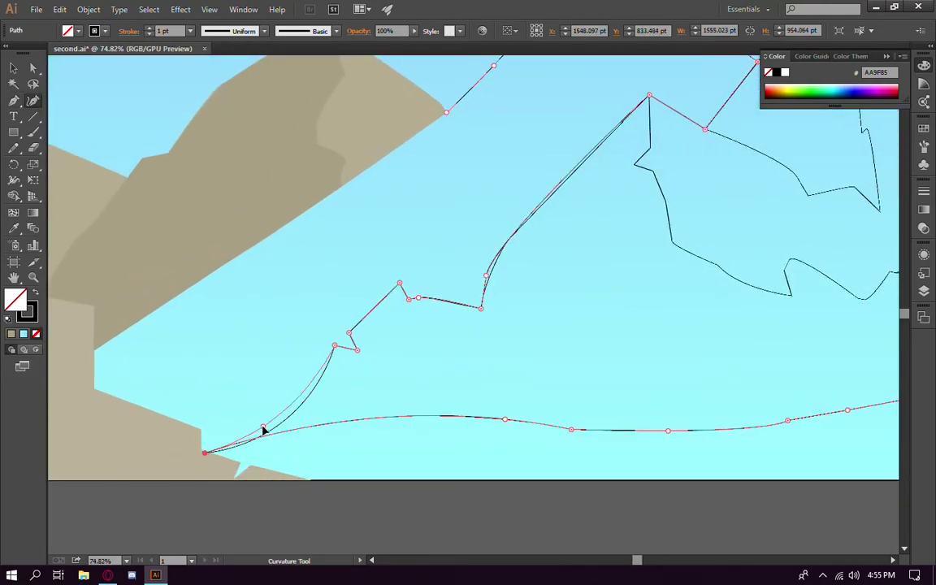
pyautogui.click(254, 423)
pyautogui.scroll(-2, 208, 457)
pyautogui.click(609, 420)
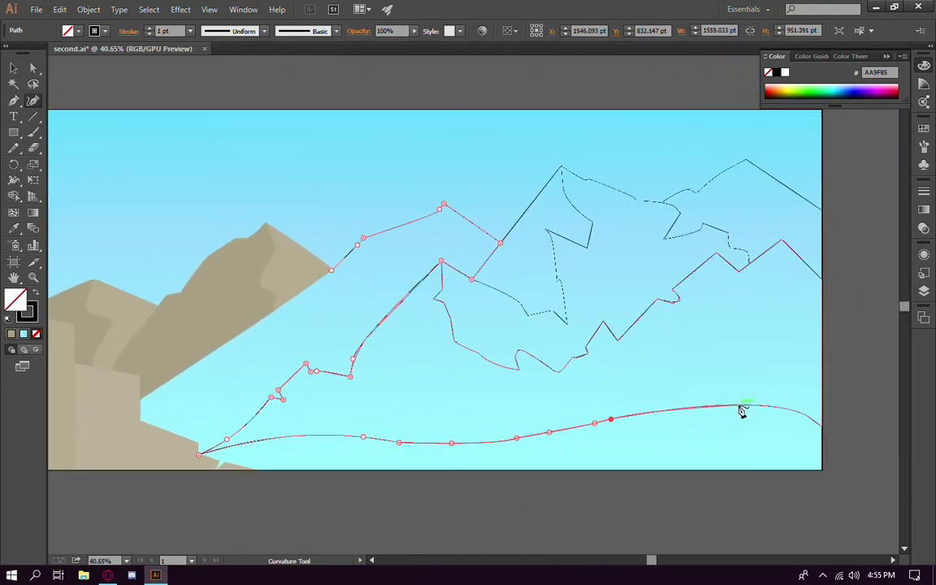
pyautogui.keyDown('ctrl'); pyautogui.click(679, 494); pyautogui.keyUp('ctrl')
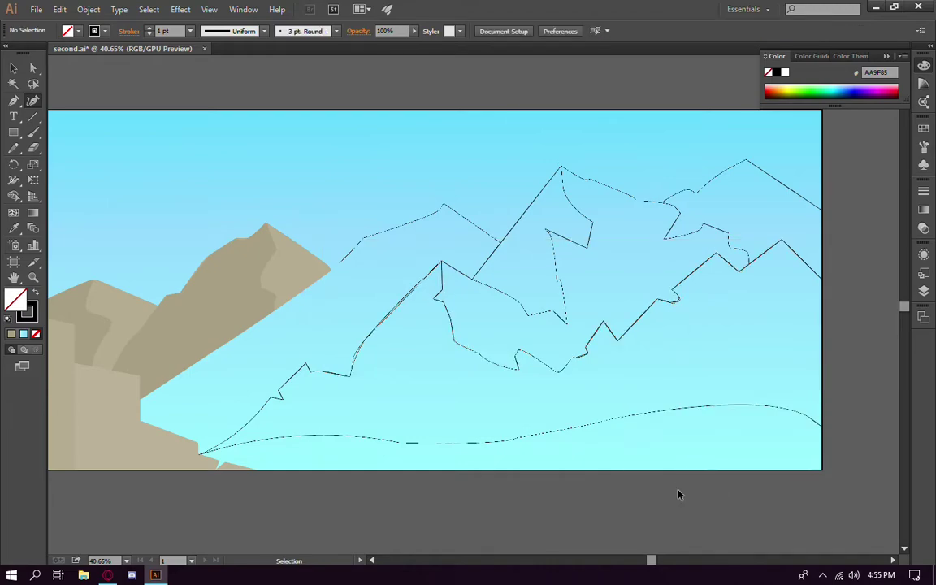
pyautogui.keyDown('ctrl'); pyautogui.click(560, 429); pyautogui.keyUp('ctrl')
pyautogui.press('Delete')
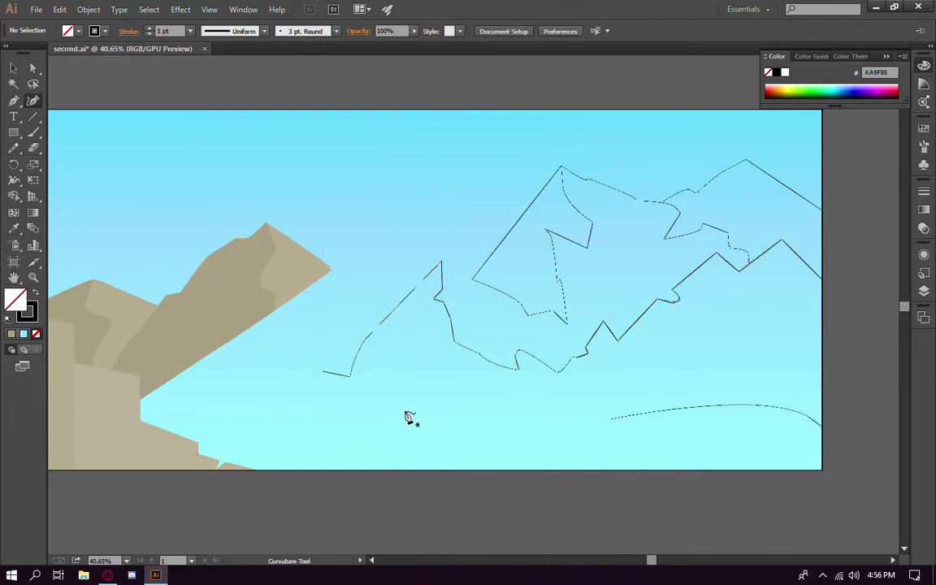
pyautogui.hotkey('ctrl', 'z')
pyautogui.keyDown('ctrl'); pyautogui.click(647, 456); pyautogui.keyUp('ctrl')
# With the Pen, trace the new ridge from the left peak over the central summit and down its slope
pyautogui.press('p')
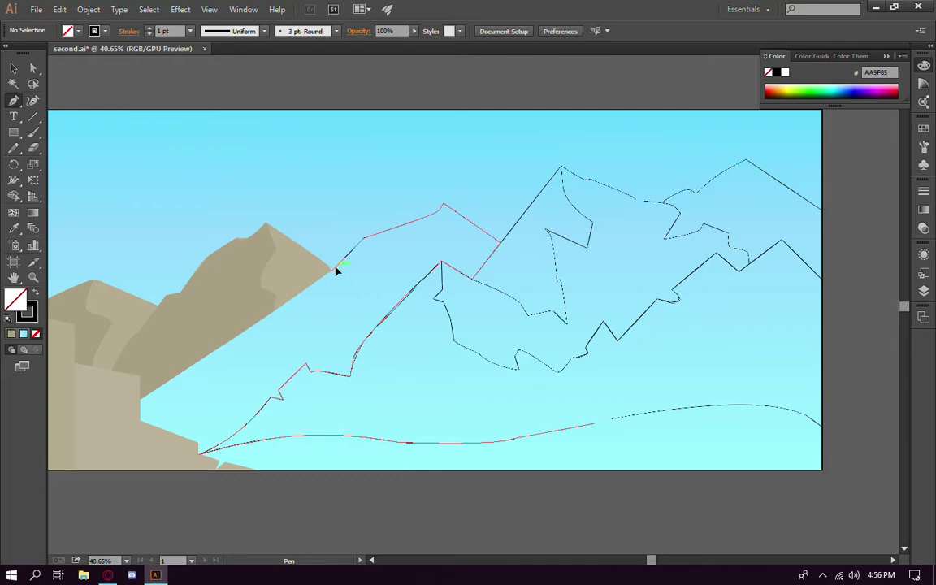
pyautogui.click(335, 267)
pyautogui.click(362, 237)
pyautogui.click(443, 205)
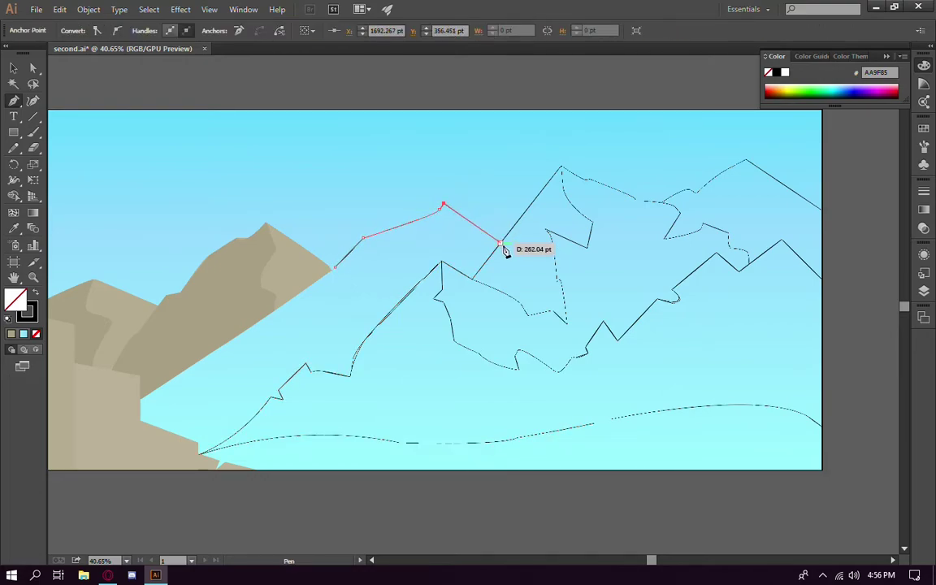
pyautogui.click(500, 243)
pyautogui.click(471, 278)
pyautogui.click(441, 262)
pyautogui.click(359, 348)
pyautogui.click(351, 371)
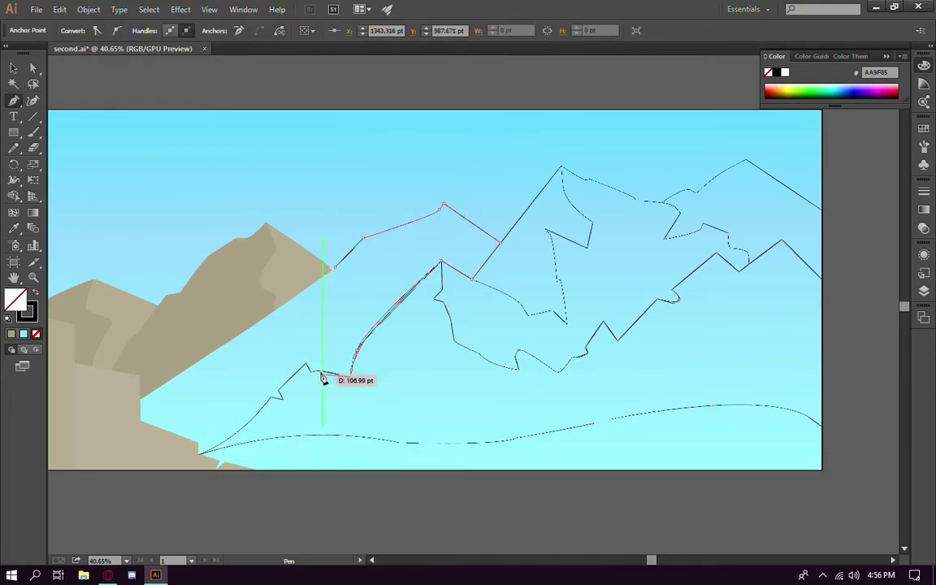
# Continue the ridge outline down to the ground, back along the cliff edge, and close it
pyautogui.click(307, 365)
pyautogui.click(281, 397)
pyautogui.click(270, 397)
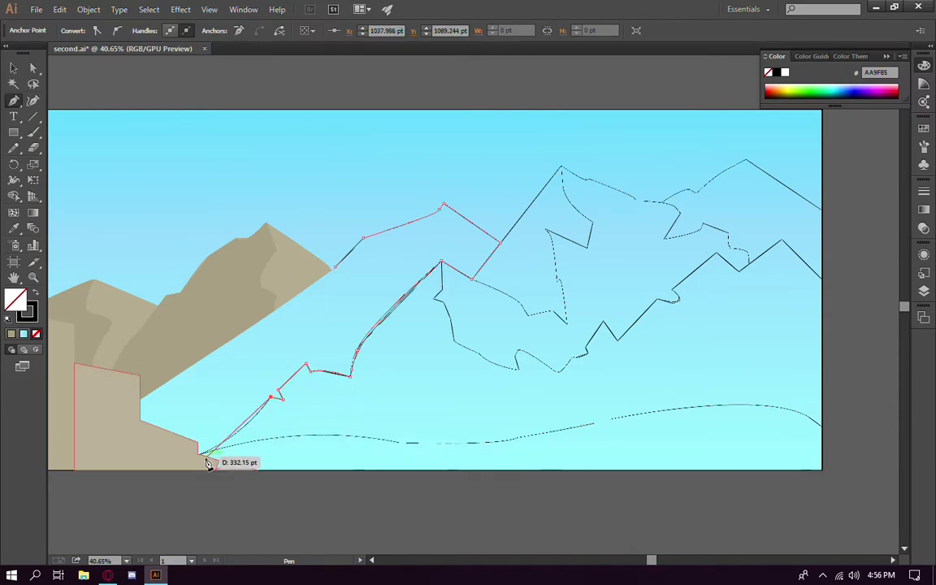
pyautogui.click(208, 463)
pyautogui.click(140, 421)
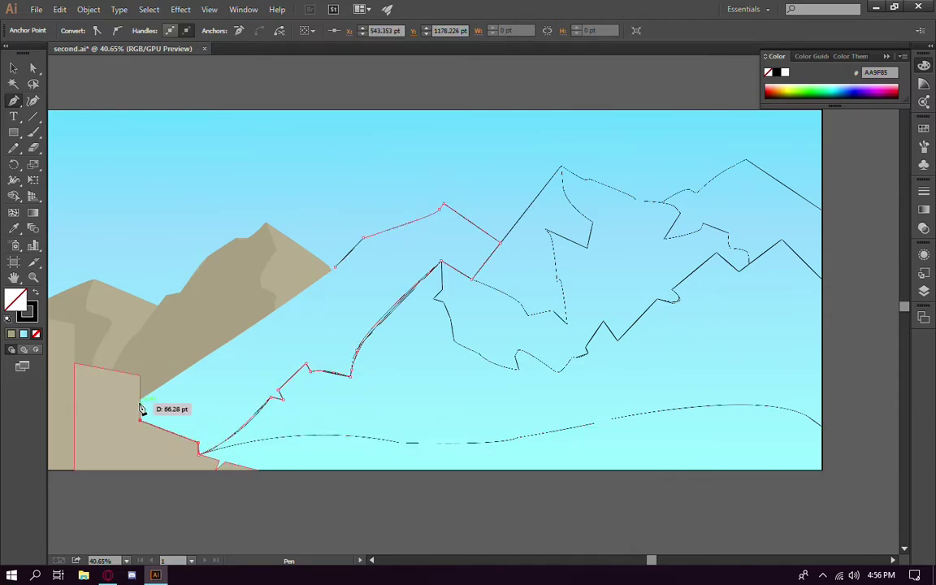
pyautogui.click(140, 399)
pyautogui.click(334, 267)
# Fill the new ridge shape with the neighbouring mountain's tan using the Eyedropper
pyautogui.keyDown('ctrl'); pyautogui.click(839, 347); pyautogui.keyUp('ctrl')
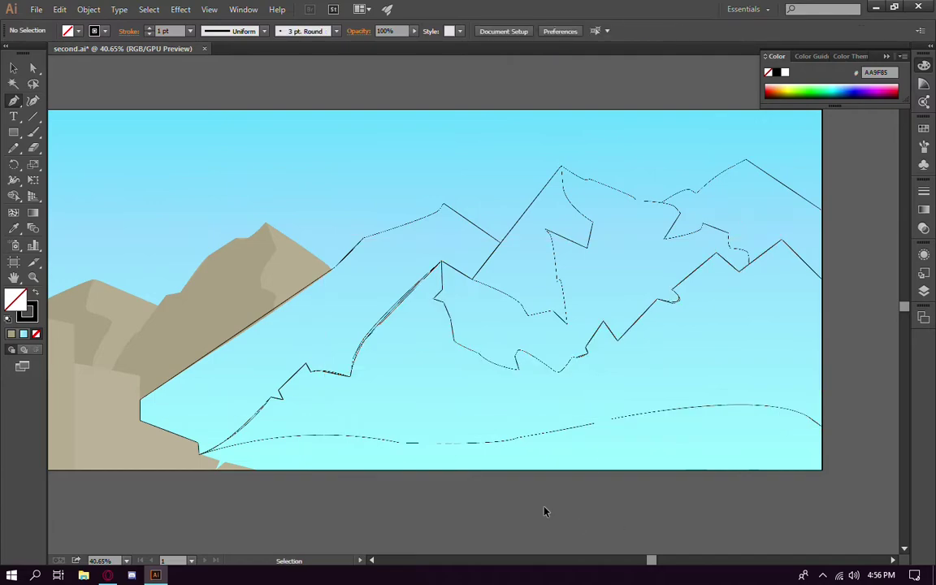
pyautogui.keyDown('ctrl'); pyautogui.click(358, 245); pyautogui.keyUp('ctrl')
pyautogui.press('i')
pyautogui.click(230, 306)
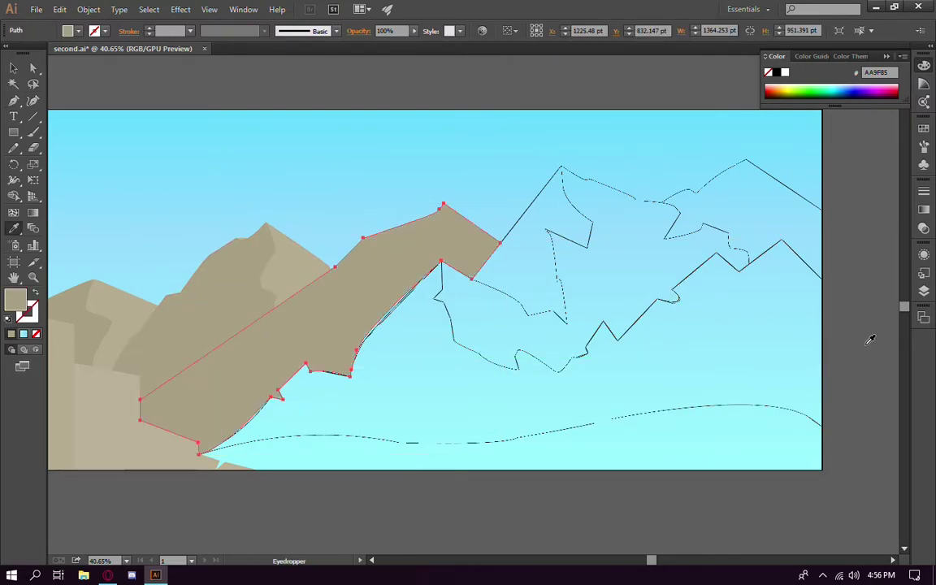
pyautogui.keyDown('ctrl'); pyautogui.click(895, 365); pyautogui.keyUp('ctrl')
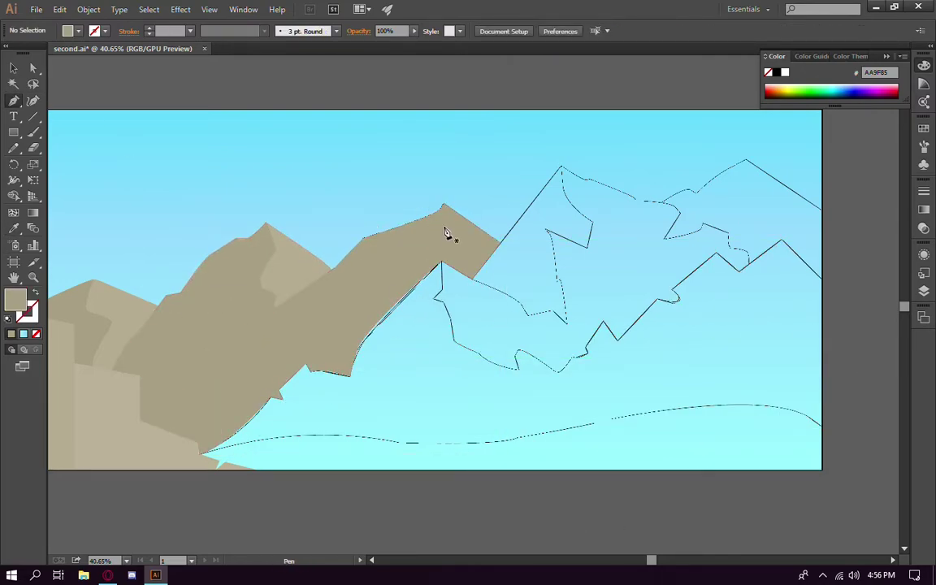
# Draw a small facet at the ridge top and give it a lighter sampled tan (#B7AC91)
pyautogui.click(443, 204)
pyautogui.click(448, 233)
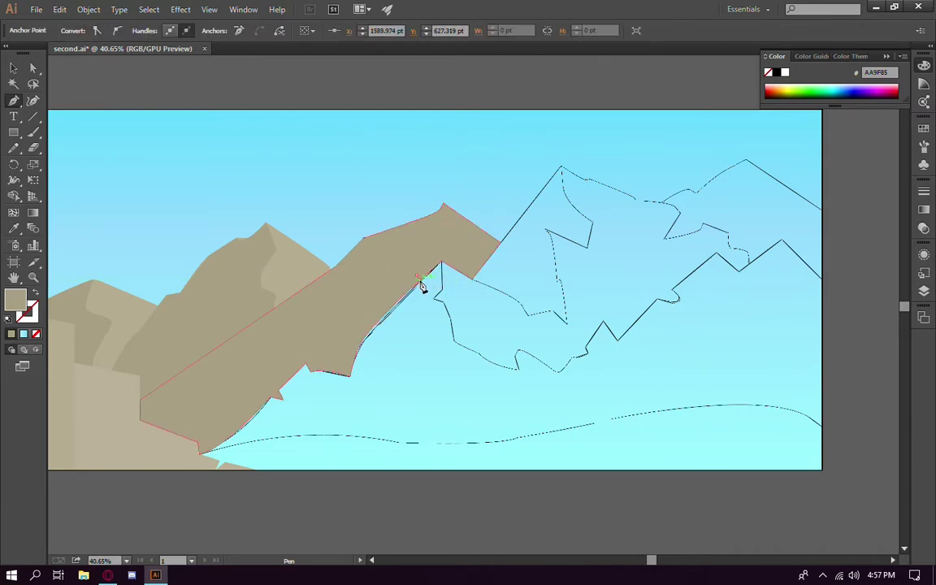
pyautogui.click(304, 276)
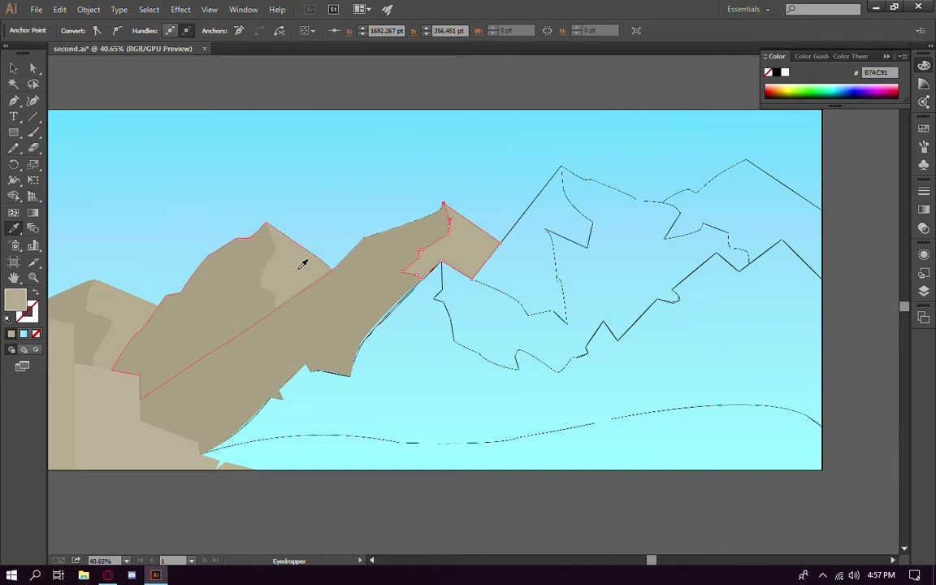
pyautogui.keyDown('ctrl'); pyautogui.click(675, 436); pyautogui.keyUp('ctrl')
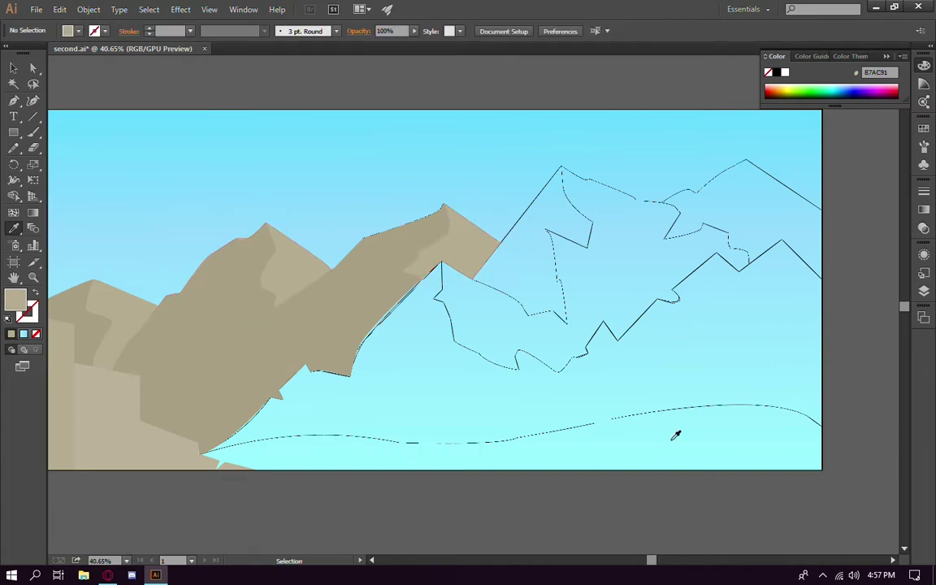
# Trace a path from the ridge along the curved meadow line to the right canvas edge
pyautogui.keyDown('ctrl'); pyautogui.click(484, 365); pyautogui.keyUp('ctrl')
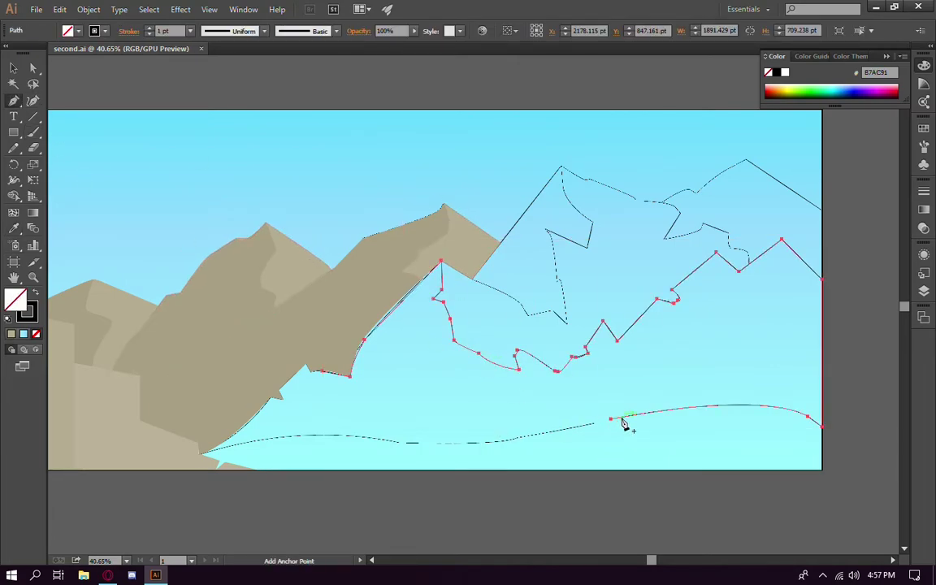
pyautogui.moveTo(331, 380)
pyautogui.mouseDown()
pyautogui.moveTo(286, 391)
pyautogui.moveTo(199, 453)
pyautogui.mouseUp()
pyautogui.moveTo(404, 444)
pyautogui.mouseDown()
pyautogui.moveTo(535, 469)
pyautogui.moveTo(736, 418)
pyautogui.mouseUp()
pyautogui.click(820, 423)
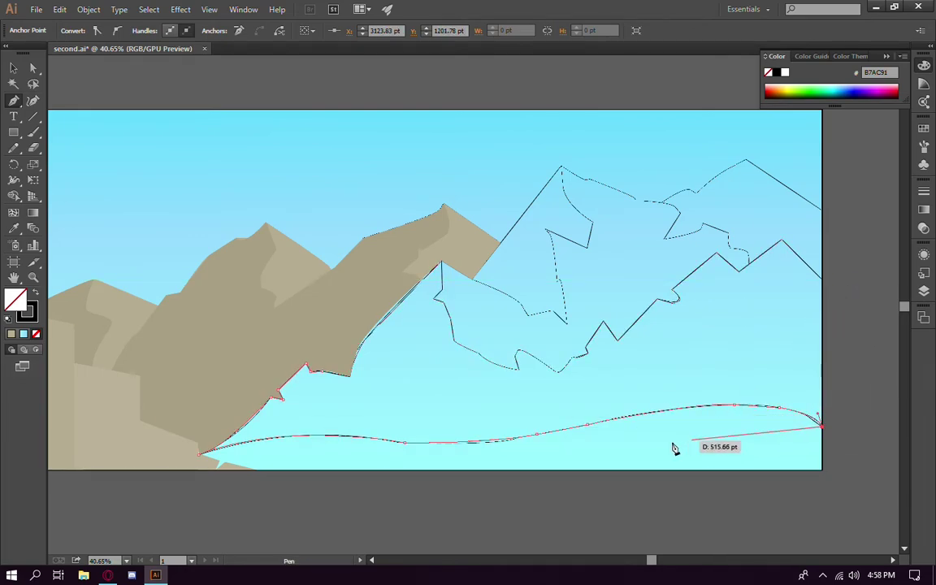
pyautogui.hotkey('ctrl', 'z')
pyautogui.hotkey('ctrl', 'z')
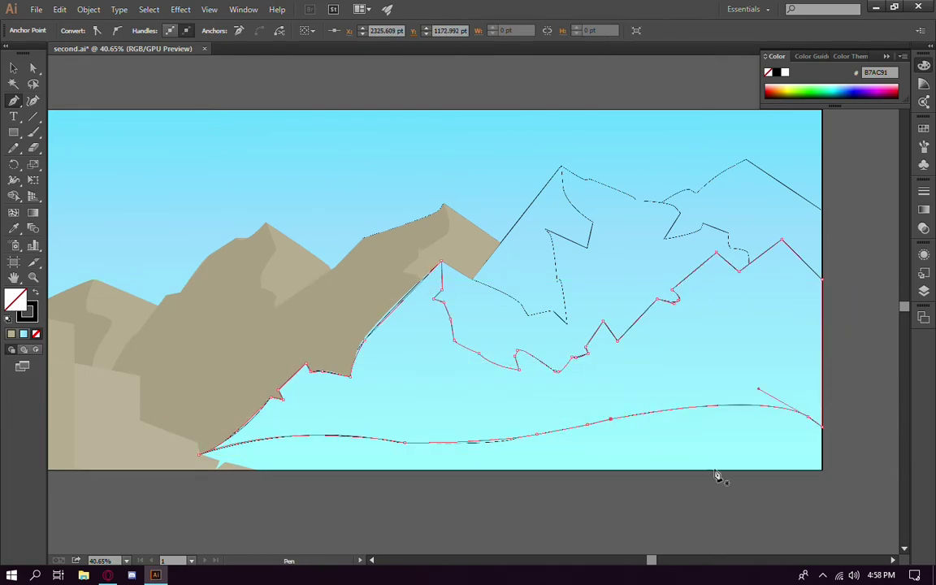
pyautogui.keyDown('ctrl'); pyautogui.click(678, 502); pyautogui.keyUp('ctrl')
# Fill the new mountain path with sampled tan and confirm it in the Color Picker
pyautogui.keyDown('ctrl'); pyautogui.click(405, 446); pyautogui.keyUp('ctrl')
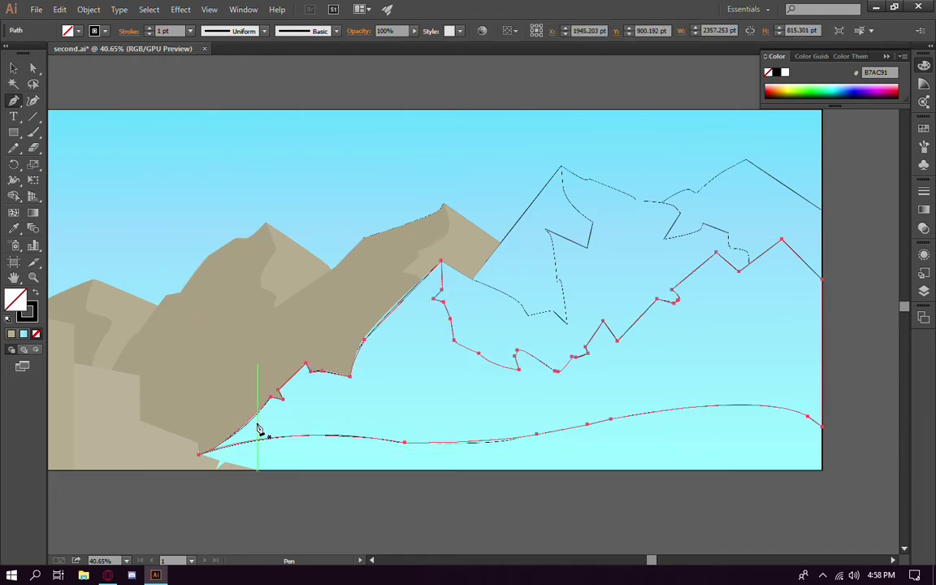
pyautogui.press('i')
pyautogui.click(94, 331)
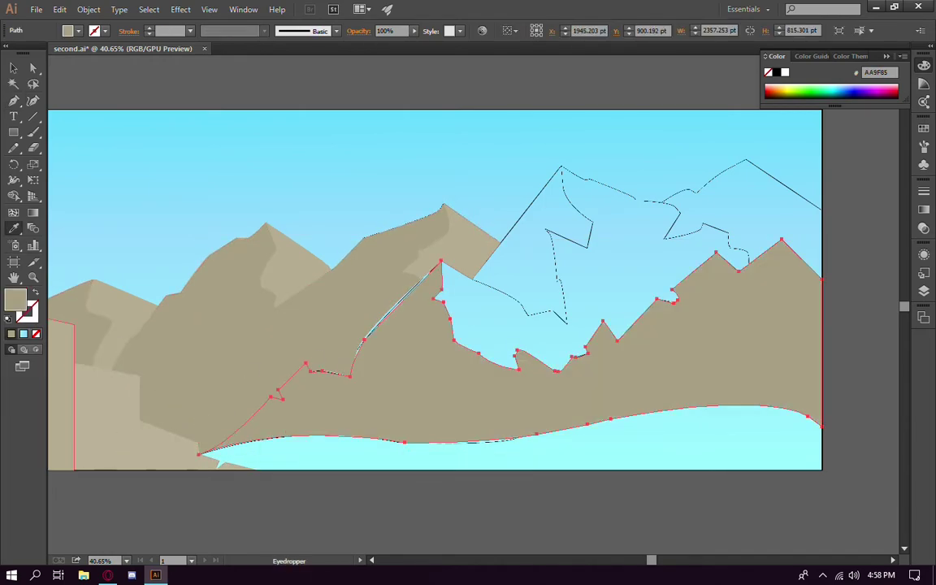
pyautogui.doubleClick(15, 299)
pyautogui.press('Return')
pyautogui.press('v')
pyautogui.hotkey('ctrl', 'shift', 'a')
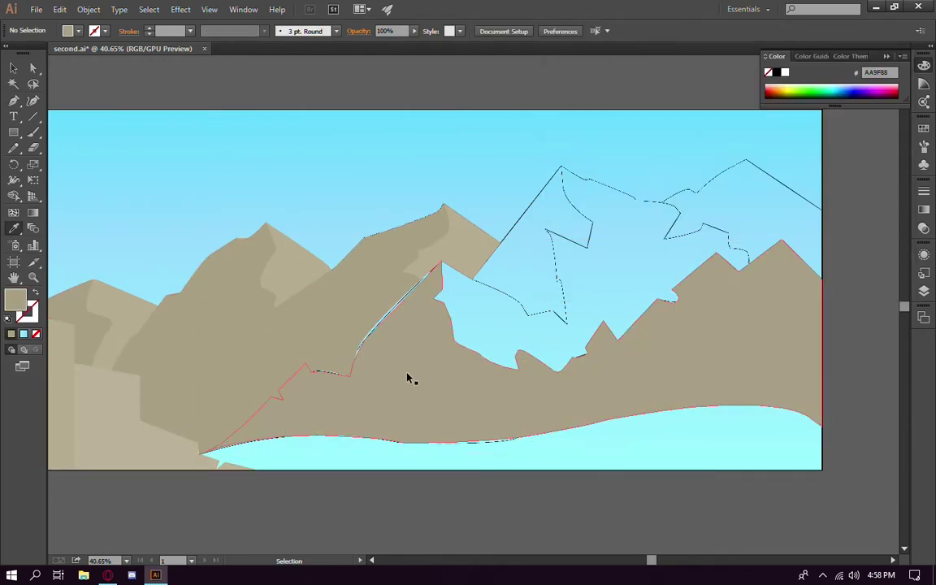
pyautogui.click(490, 443)
pyautogui.click(569, 470)
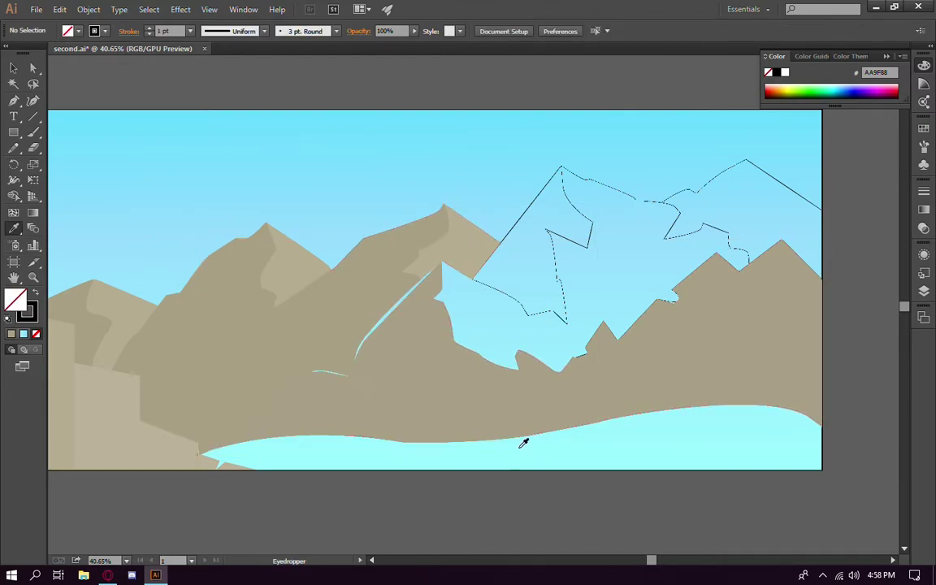
# Start a shadow outline at the right canvas edge up to the right peak
pyautogui.press('i')
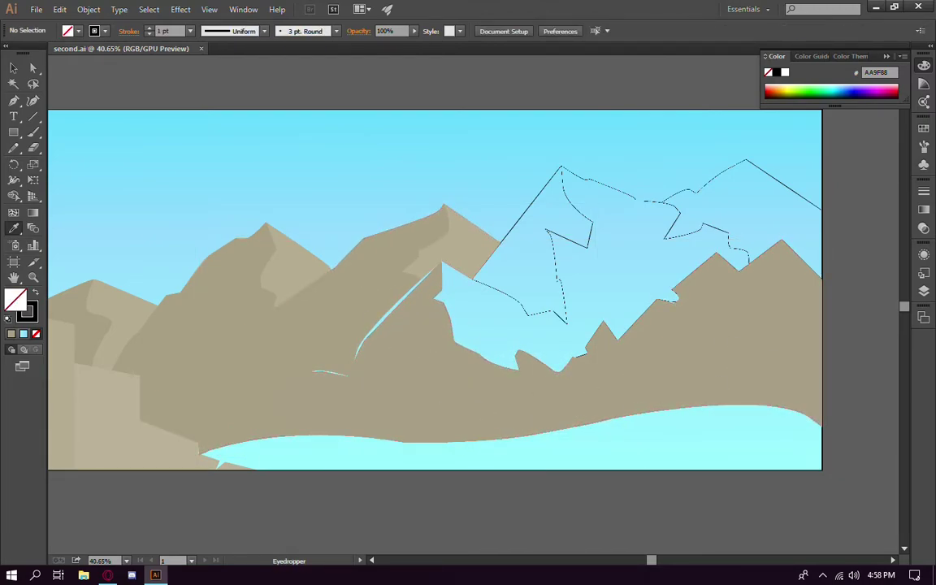
pyautogui.click(820, 279)
pyautogui.click(782, 241)
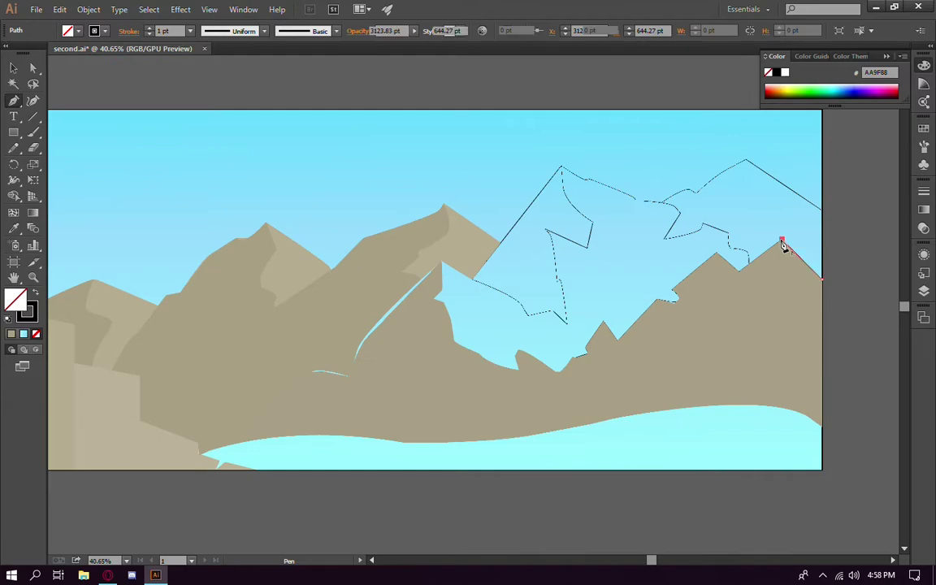
# Trace the shadow along the right ridge, down to the meadow and bottom-right corner, and close it
pyautogui.click(738, 269)
pyautogui.click(717, 253)
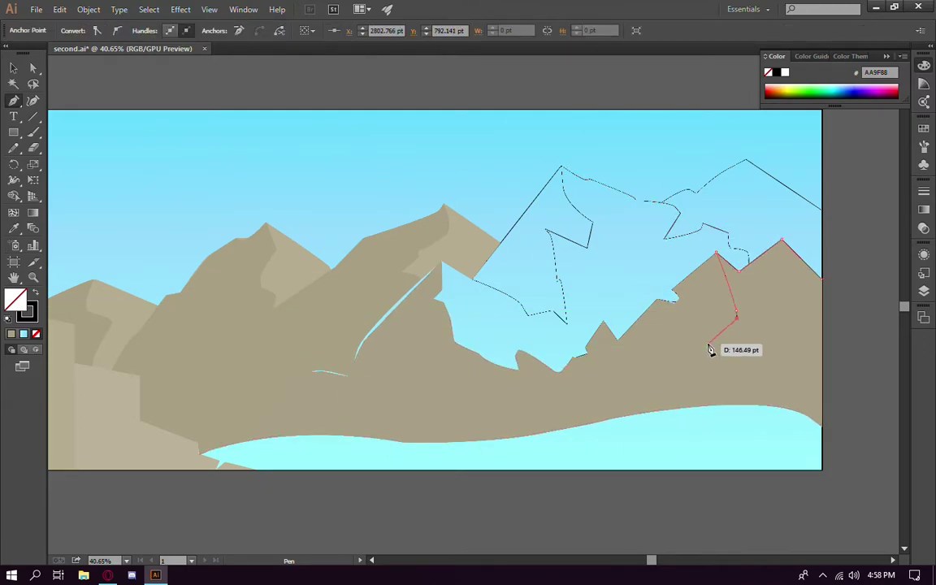
pyautogui.click(733, 355)
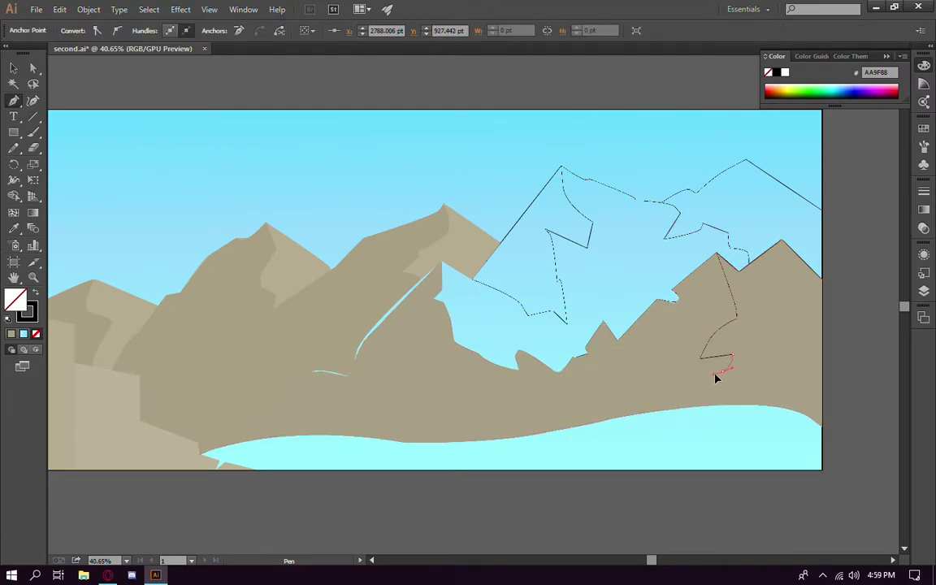
pyautogui.click(692, 407)
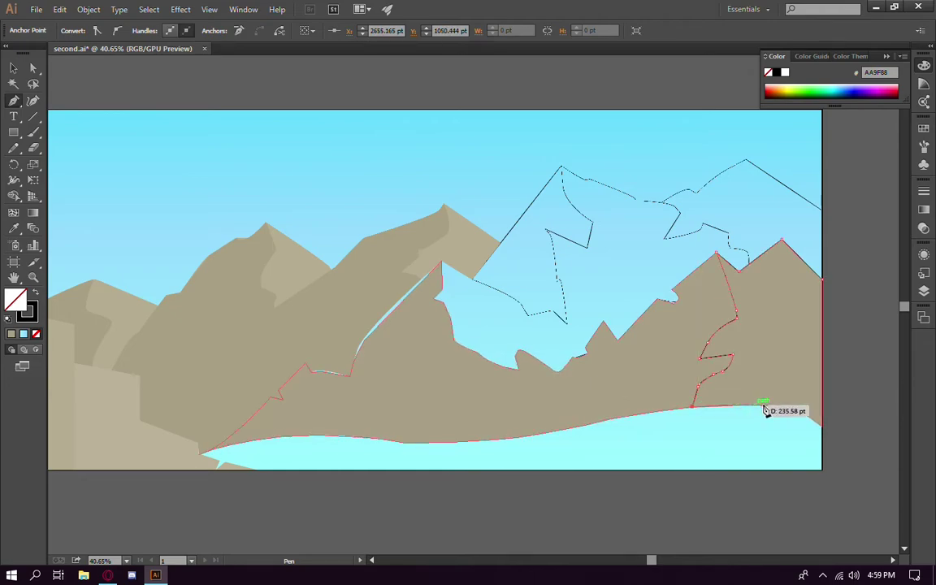
pyautogui.click(821, 423)
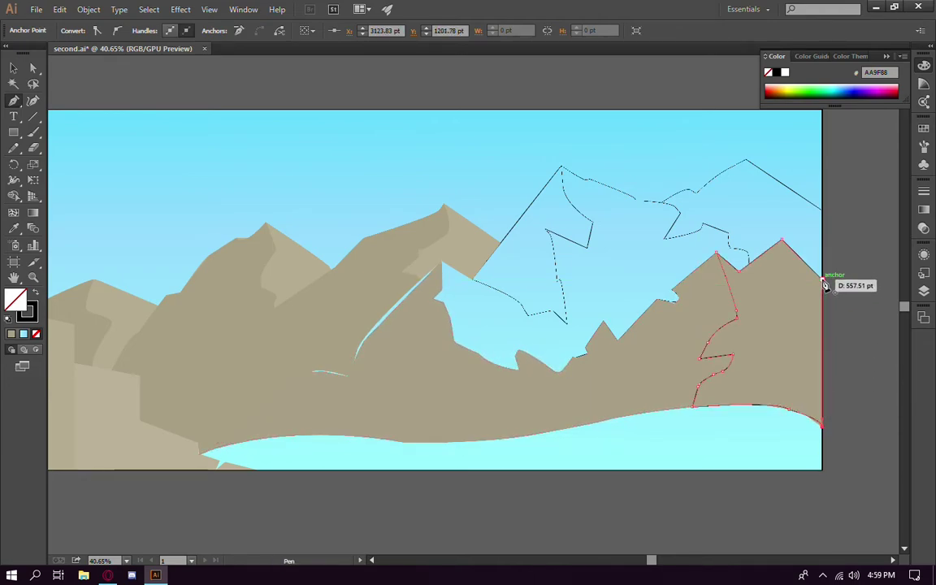
pyautogui.click(825, 284)
# Send the shadow shape one step backward and fill it with darker tan A59983
pyautogui.press('i')
pyautogui.click(601, 390)
pyautogui.rightClick(795, 348)
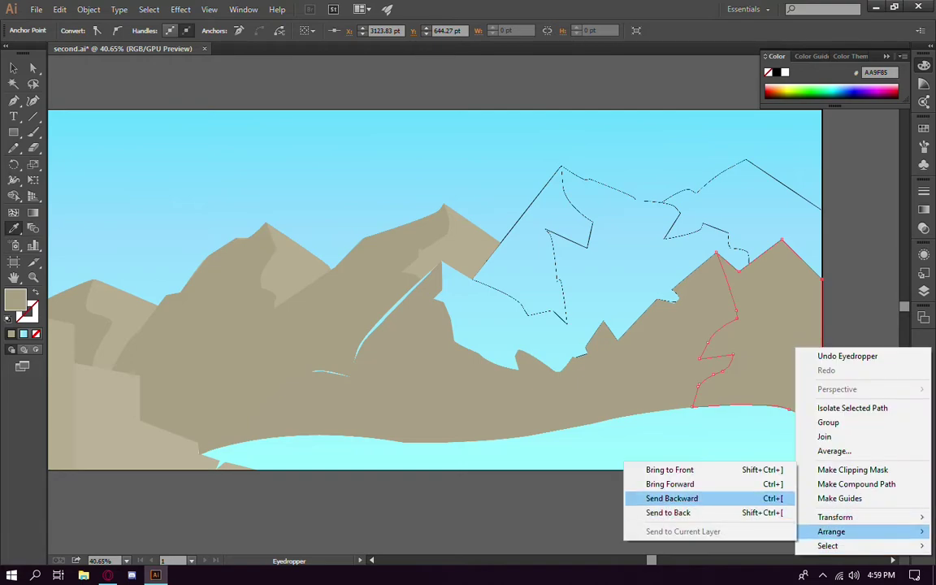
pyautogui.click(671, 498)
pyautogui.click(867, 506)
pyautogui.click(56, 299)
pyautogui.doubleClick(15, 300)
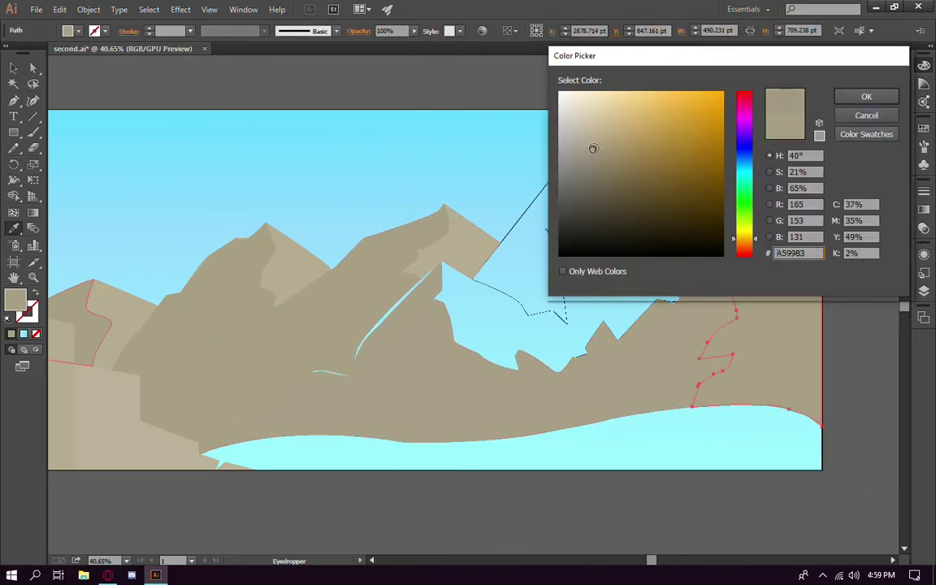
pyautogui.click(867, 96)
pyautogui.hotkey('ctrl', 'shift', 'a')
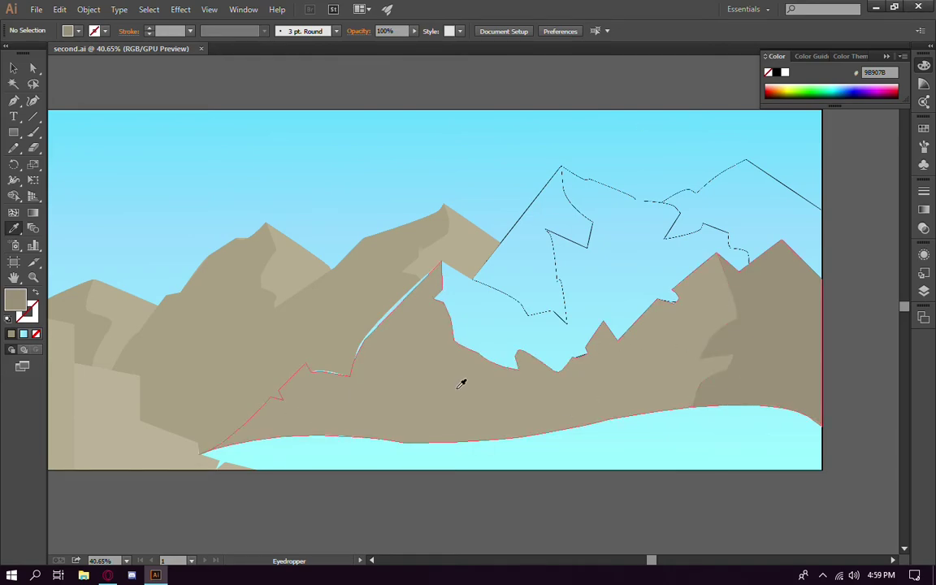
pyautogui.press('v')
pyautogui.click(325, 341)
# Give the diagonal middle mountain the darker fill 9B8F76
pyautogui.hotkey('shift', '`')
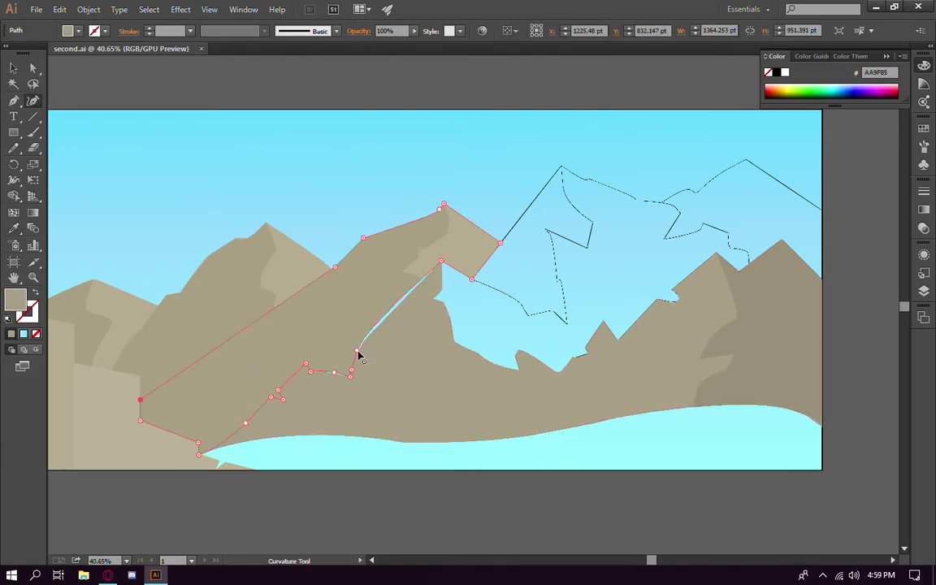
pyautogui.press('v')
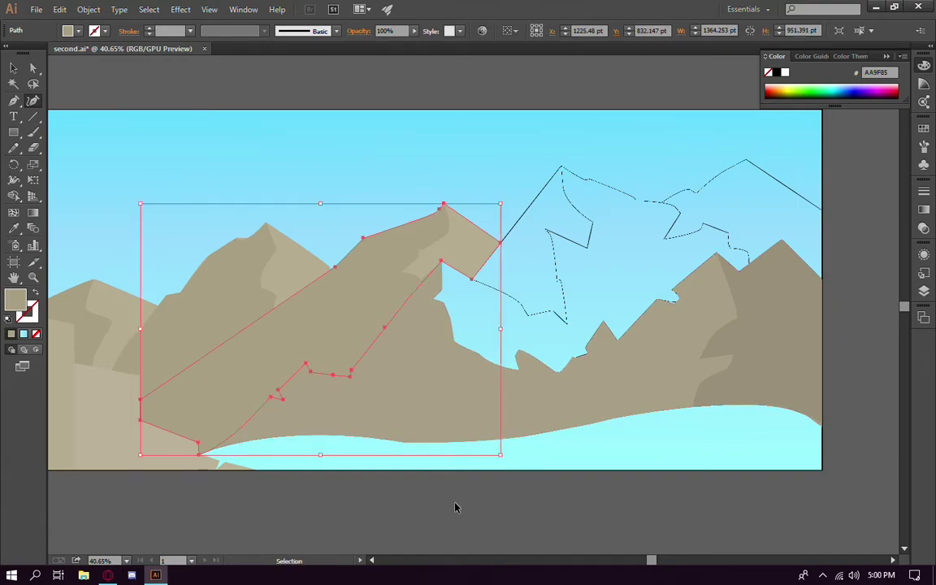
pyautogui.click(455, 504)
pyautogui.scroll(2, 554, 361)
pyautogui.click(353, 290)
pyautogui.doubleClick(15, 301)
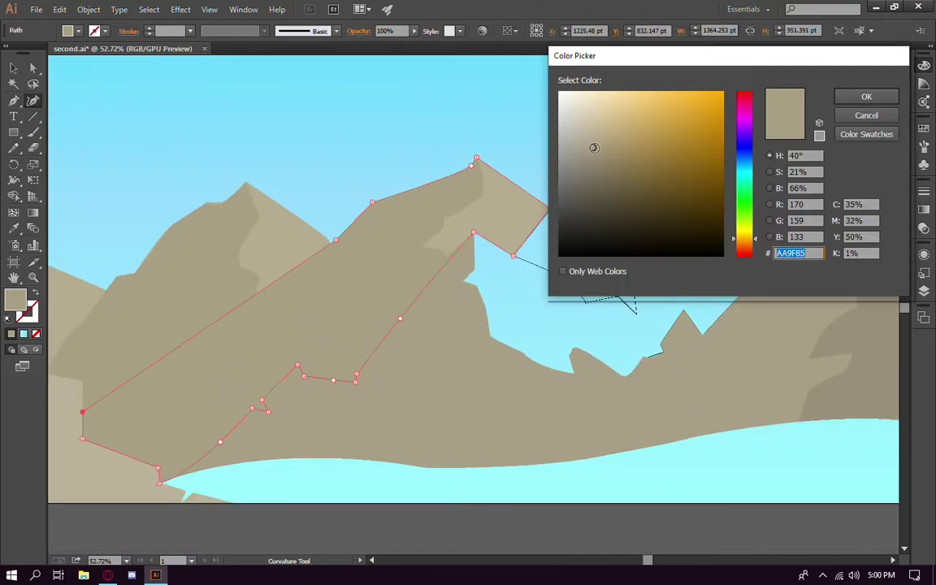
pyautogui.write('9B8F76')
pyautogui.press('Return')
pyautogui.hotkey('ctrl', 'shift', 'a')
pyautogui.scroll(-2, 706, 345)
pyautogui.hotkey('ctrl', 'z')
pyautogui.hotkey('ctrl', 'z')
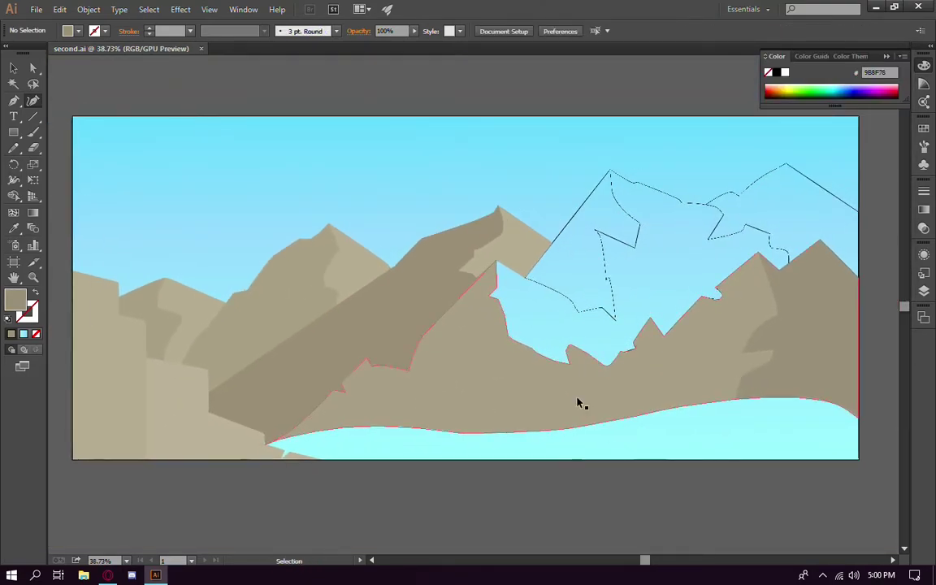
# Eyedropper a lighter tan onto the big mountain and fill the outlined central peak with mountain tan
pyautogui.press('i')
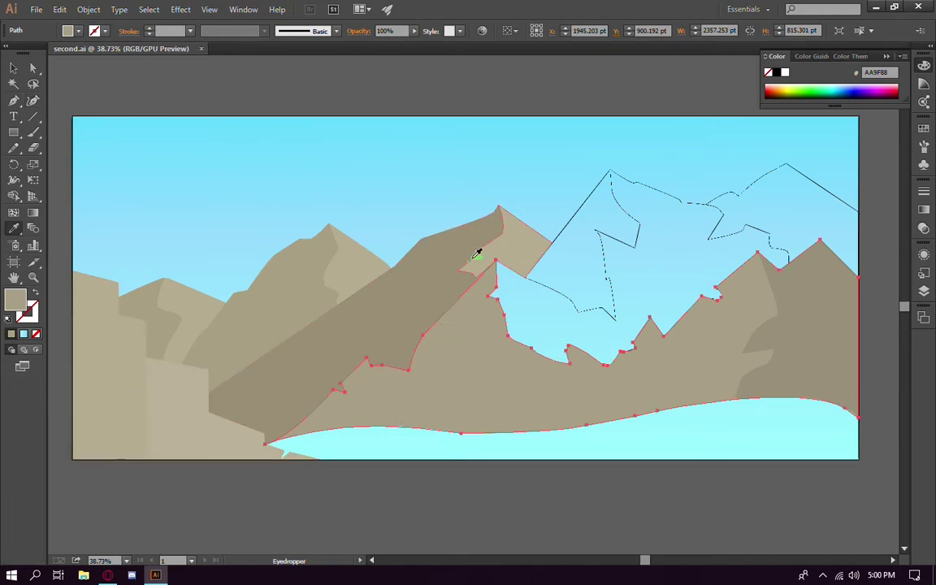
pyautogui.click(547, 361)
pyautogui.hotkey('ctrl', 'shift', 'a')
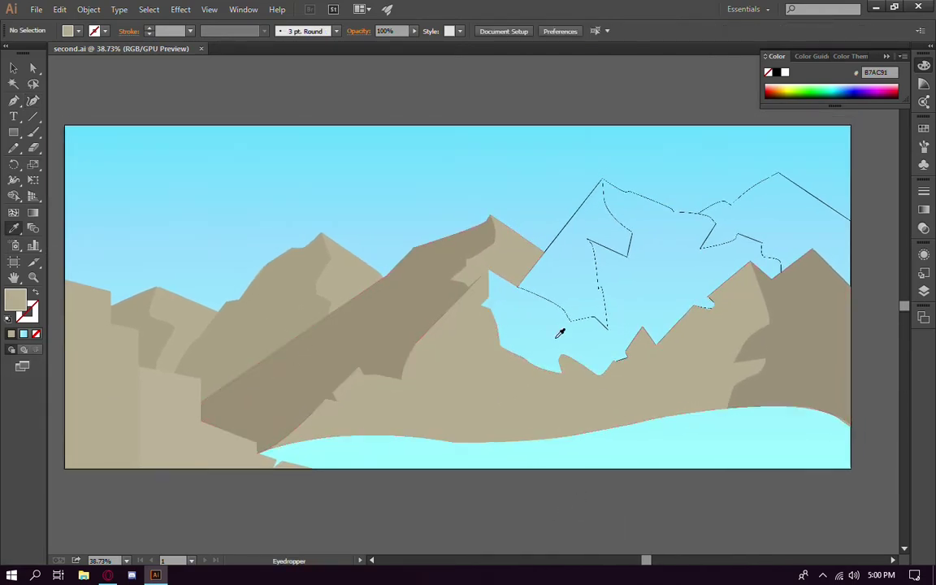
pyautogui.click(574, 259)
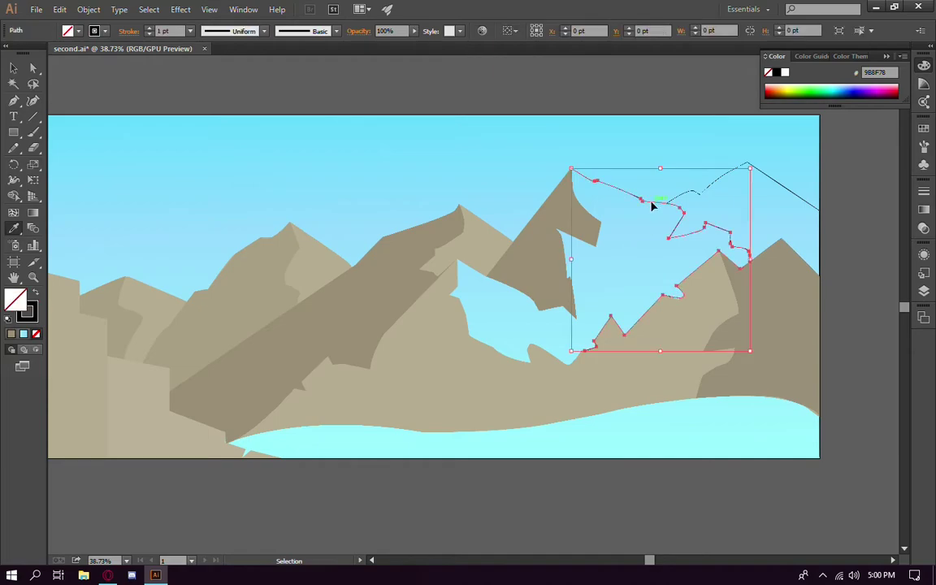
pyautogui.click(654, 202)
pyautogui.rightClick(610, 286)
pyautogui.click(622, 486)
# With the Curvature tool, curve the peak's outline down around the slope and back up to the summit
pyautogui.hotkey('shift', '`')
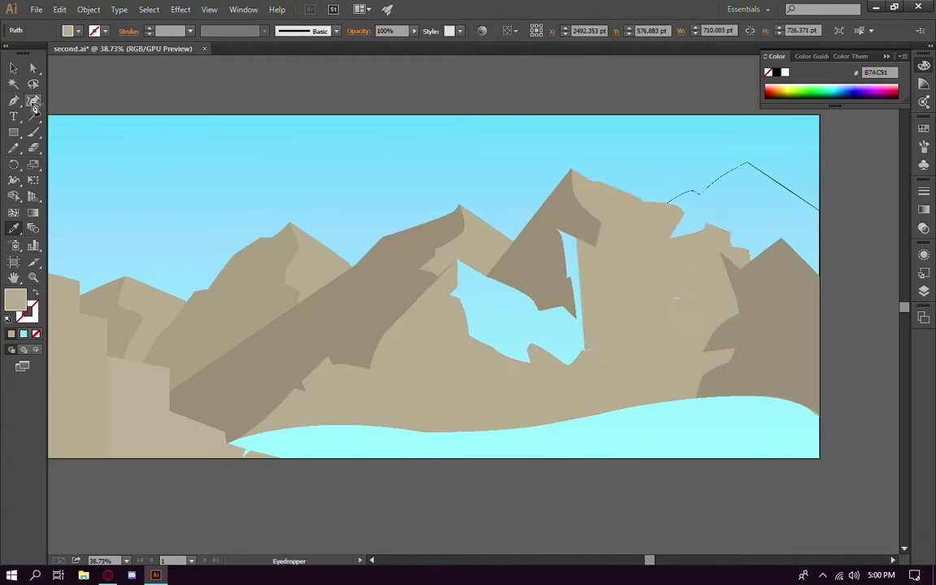
pyautogui.click(585, 351)
pyautogui.click(580, 377)
pyautogui.click(481, 360)
pyautogui.click(452, 319)
pyautogui.click(449, 277)
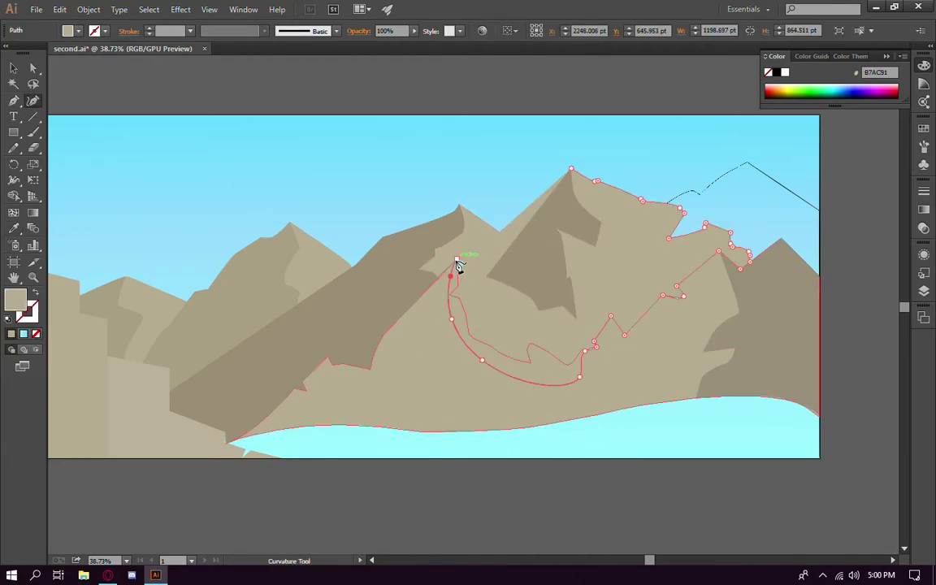
pyautogui.click(457, 248)
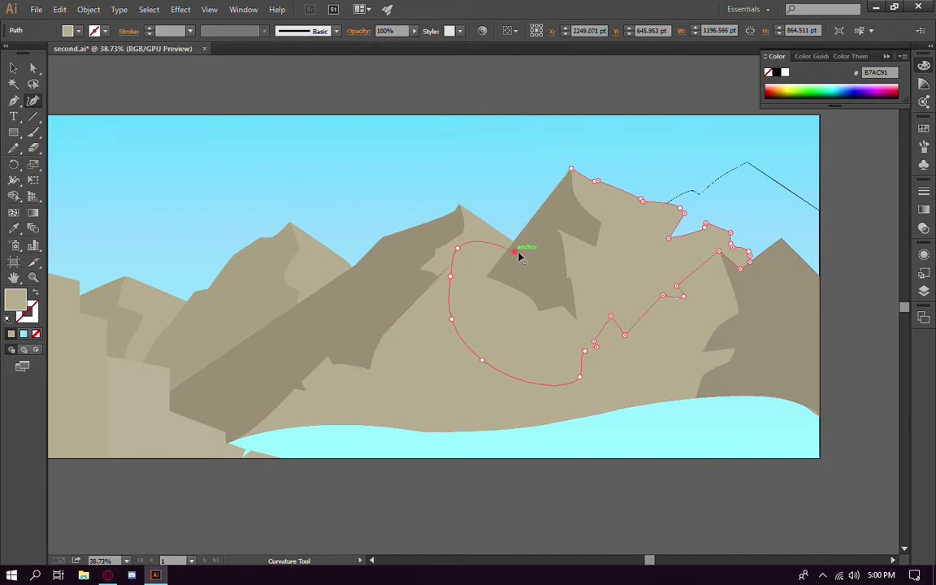
pyautogui.click(571, 170)
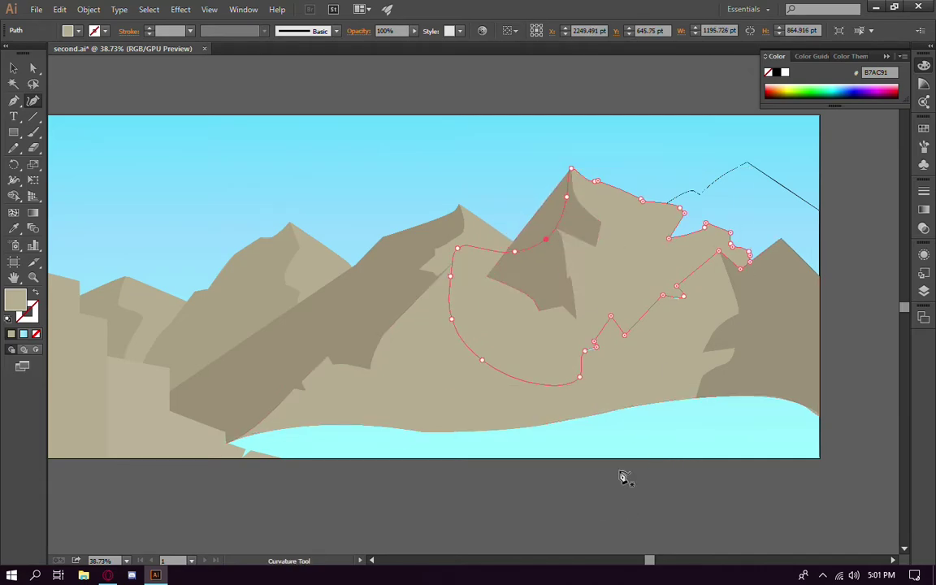
# Adjust the peak outline near its lower right and select the far-right peak
pyautogui.keyDown('ctrl'); pyautogui.click(435, 366); pyautogui.keyUp('ctrl')
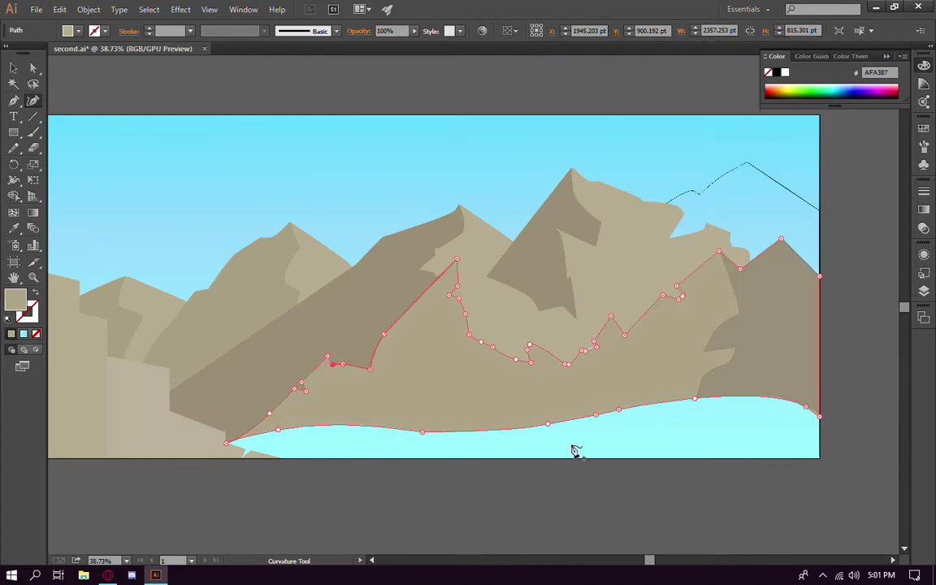
pyautogui.keyDown('ctrl'); pyautogui.click(589, 358); pyautogui.keyUp('ctrl')
pyautogui.moveTo(589, 358); pyautogui.dragTo(605, 351)
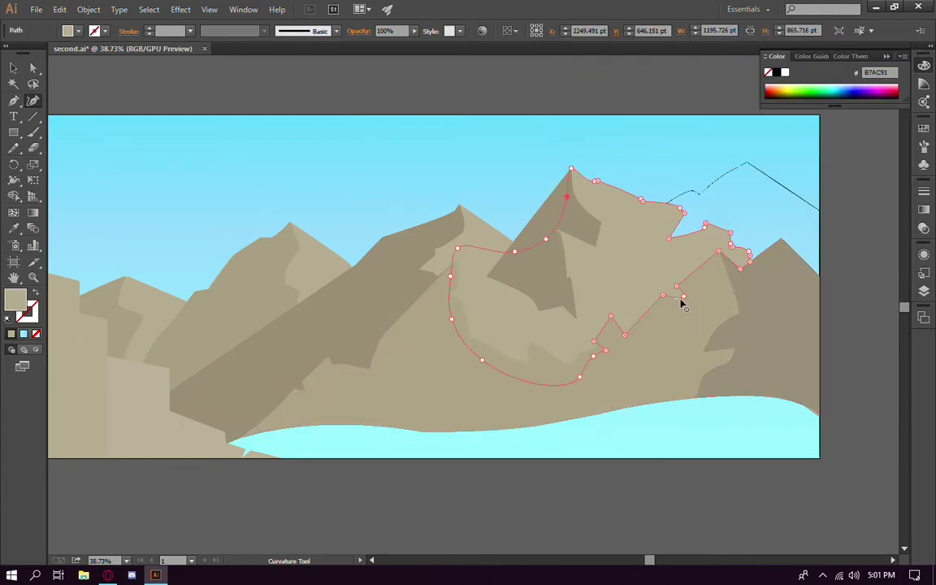
pyautogui.keyDown('ctrl'); pyautogui.click(689, 479); pyautogui.keyUp('ctrl')
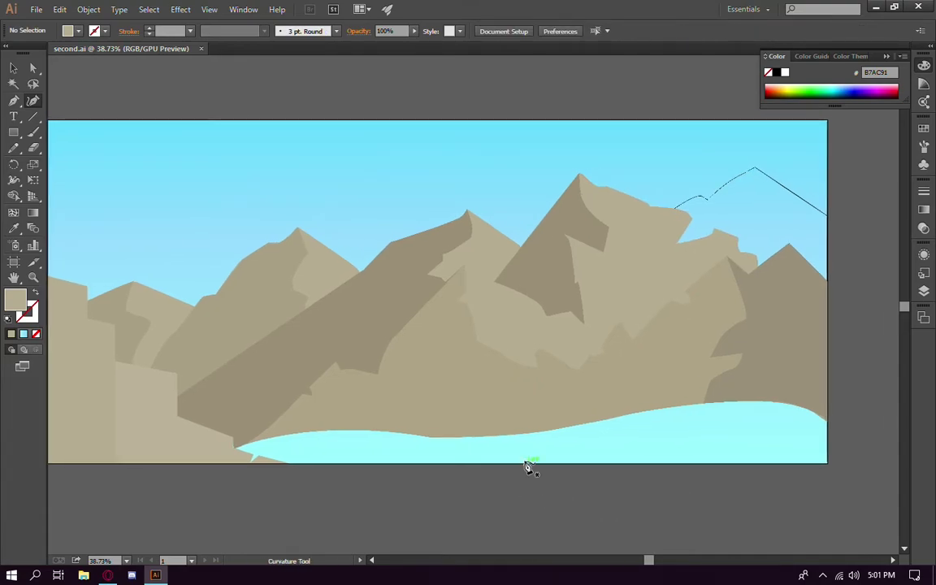
pyautogui.click(757, 266)
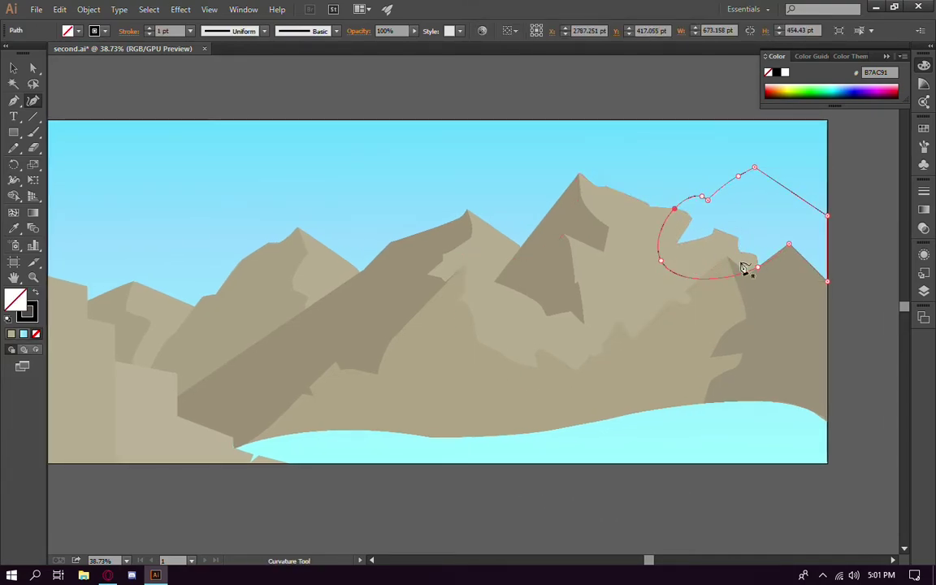
# Send the far-right peak backward and fill it with sampled beige
pyautogui.rightClick(745, 269)
pyautogui.click(585, 450)
pyautogui.press('i')
pyautogui.click(575, 246)
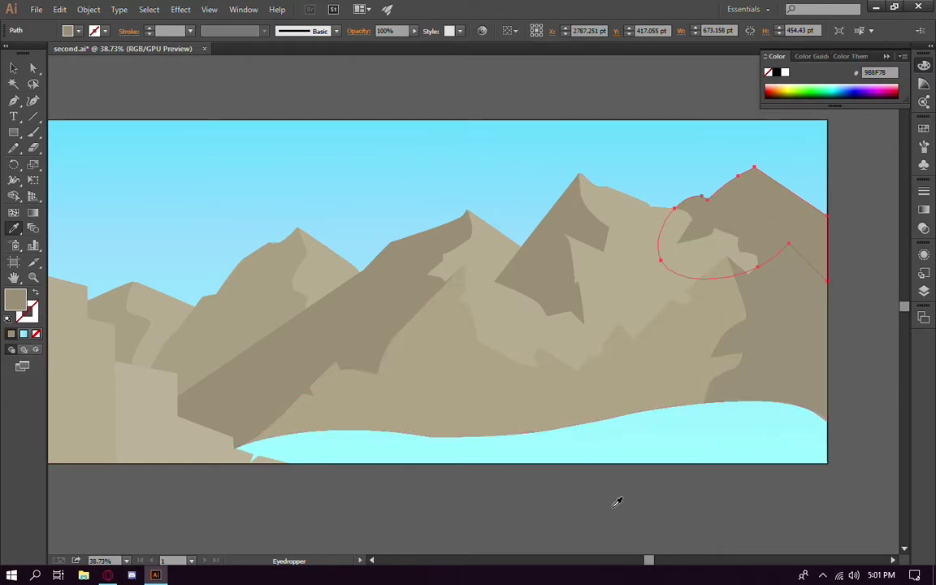
# Set the back mountain's fill to #897D6A and its opacity to 86%
pyautogui.click(758, 202)
pyautogui.doubleClick(14, 299)
pyautogui.press('Escape')
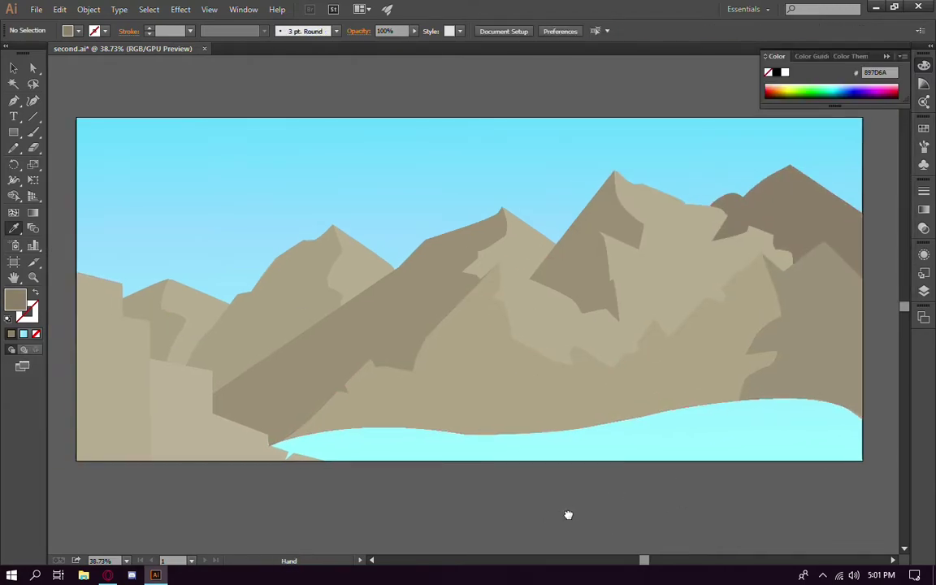
pyautogui.write('85')
pyautogui.press('Return')
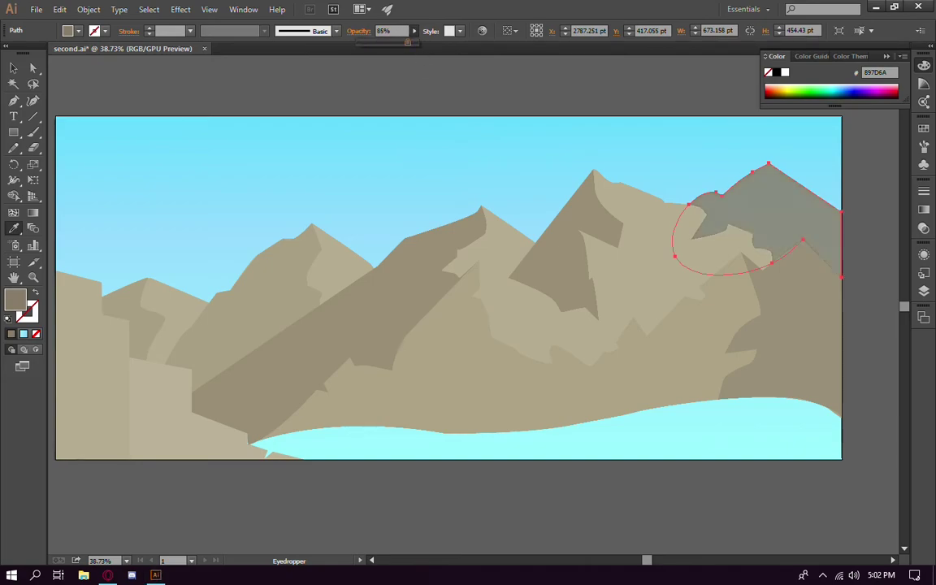
pyautogui.click(539, 480)
pyautogui.hscroll(1, 520, 504)
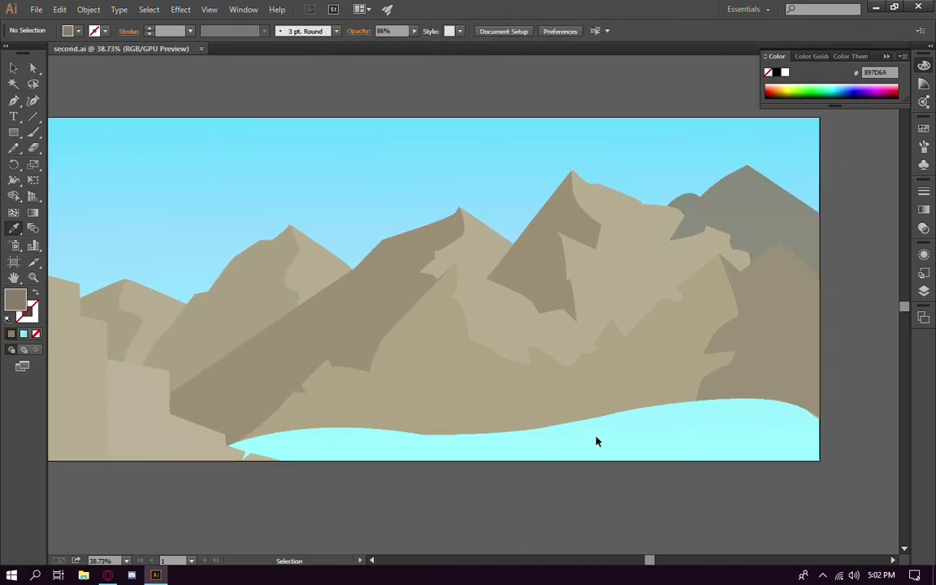
# Draw a closed Pen shape over the river, extending down to the artboard's bottom edge
pyautogui.click(228, 446)
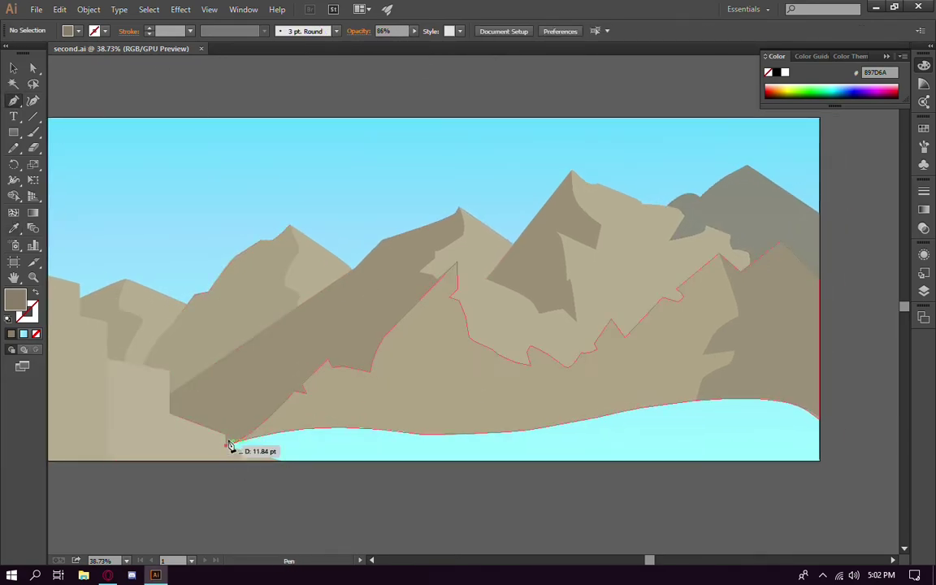
pyautogui.click(332, 414)
pyautogui.click(370, 416)
pyautogui.click(786, 380)
pyautogui.click(819, 390)
pyautogui.click(819, 460)
pyautogui.click(198, 460)
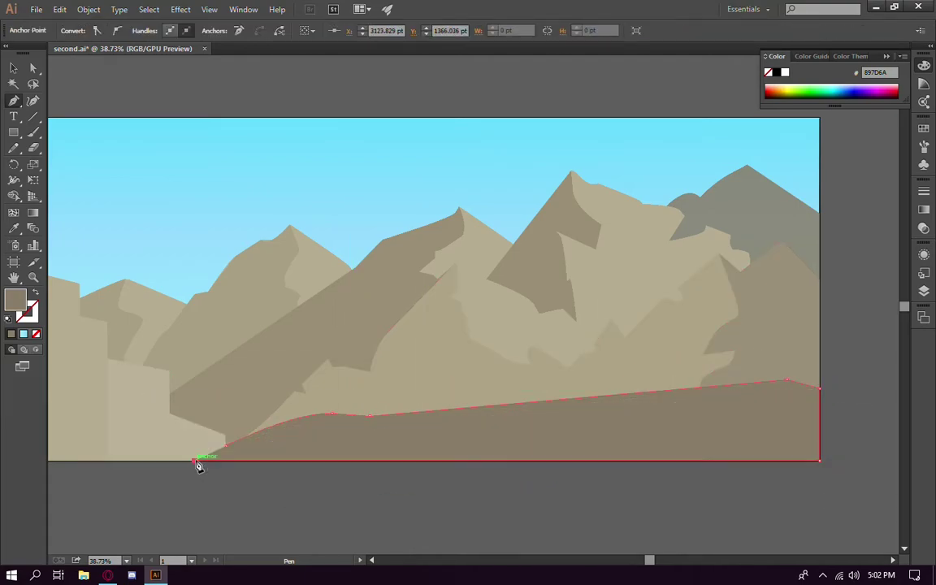
pyautogui.rightClick(355, 242)
pyautogui.press('Escape')
pyautogui.keyDown('ctrl'); pyautogui.click(599, 535); pyautogui.keyUp('ctrl')
pyautogui.keyDown('ctrl'); pyautogui.click(658, 404); pyautogui.keyUp('ctrl')
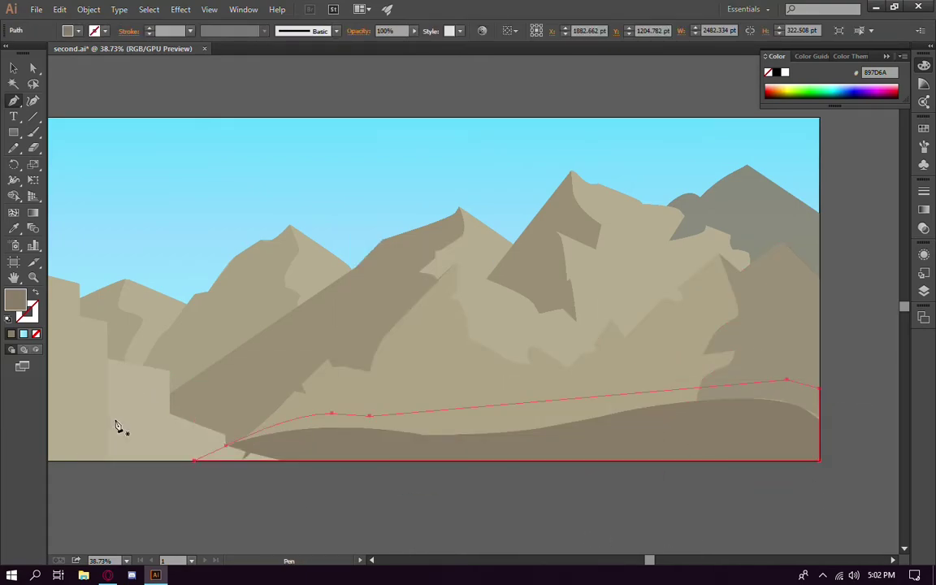
# Fill the new meadow shape with green #5E9656
pyautogui.doubleClick(14, 299)
pyautogui.moveTo(744, 237); pyautogui.dragTo(744, 205)
pyautogui.press('Return')
pyautogui.click(545, 520)
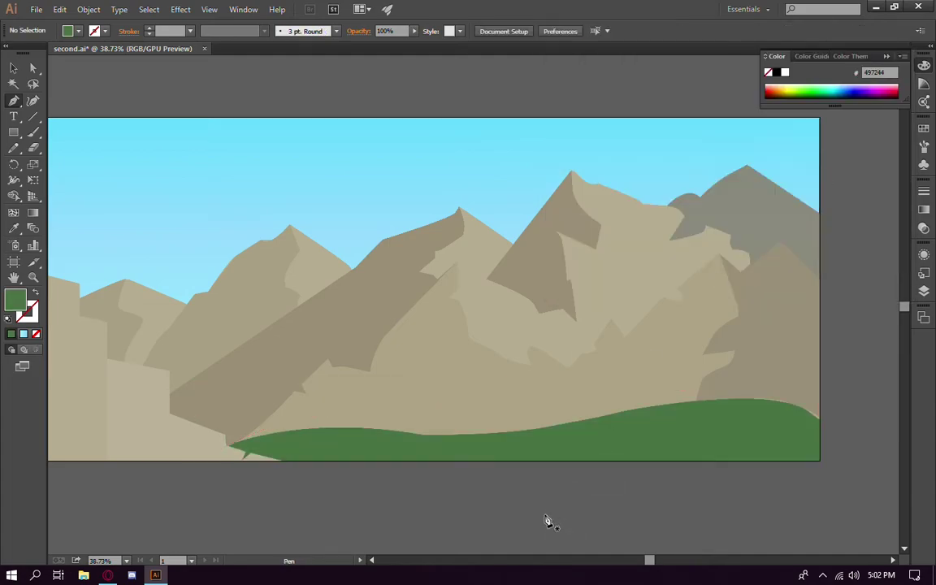
pyautogui.keyDown('ctrl'); pyautogui.click(566, 443); pyautogui.keyUp('ctrl')
pyautogui.doubleClick(15, 299)
pyautogui.click(631, 158)
pyautogui.press('Return')
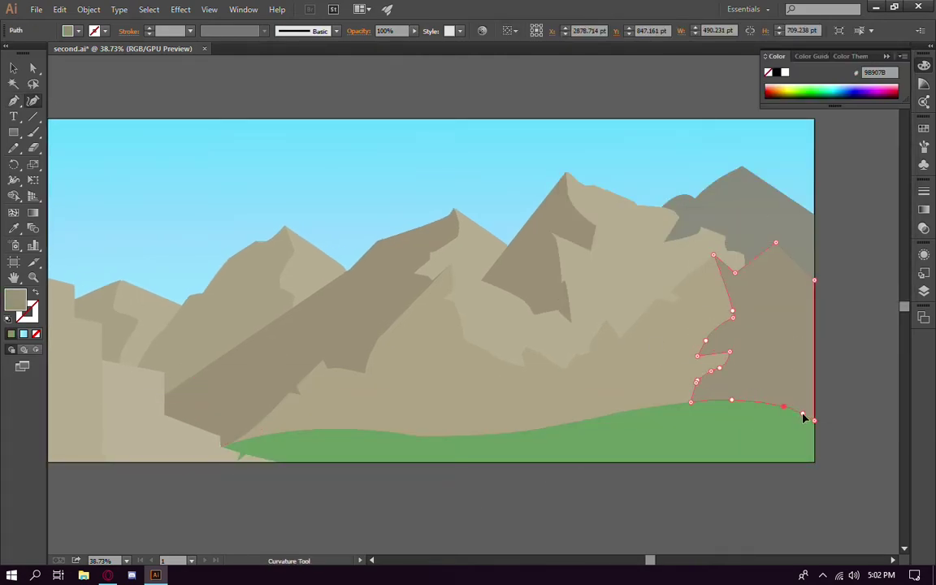
# Fit the artwork in view and add a new Layer 3 above Hills and Sky
pyautogui.click(804, 416)
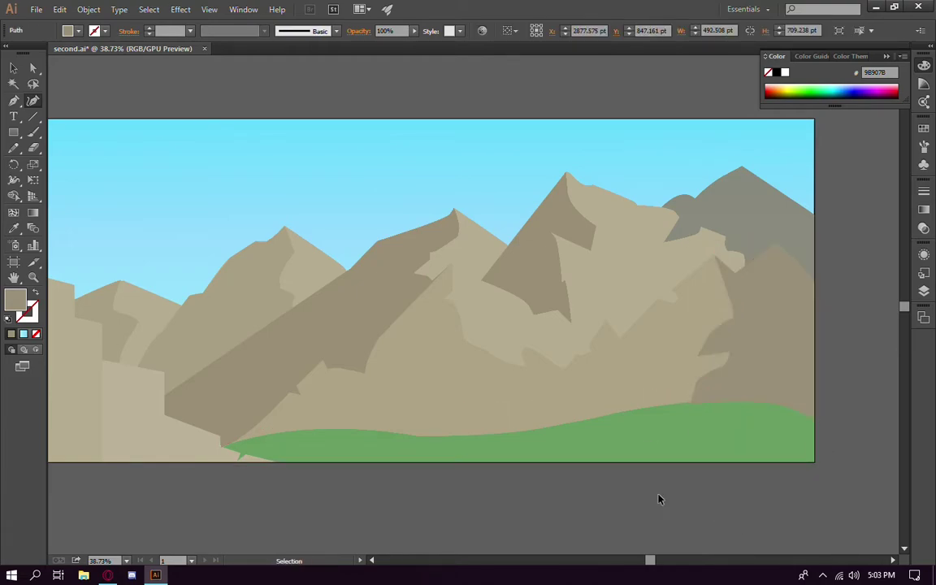
pyautogui.click(691, 407)
pyautogui.scroll(5, 804, 409)
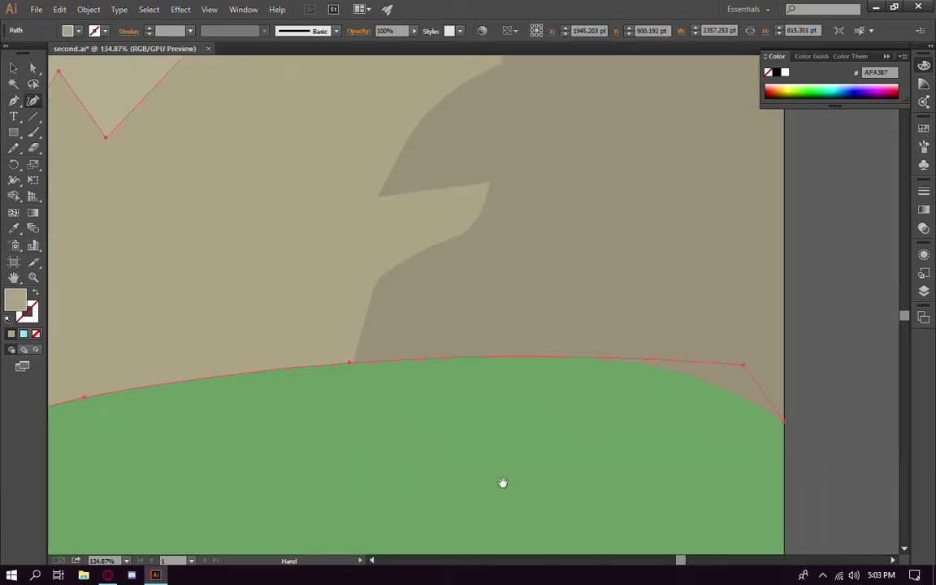
pyautogui.scroll(-5, 501, 483)
pyautogui.hotkey('ctrl', 'shift', 'a')
pyautogui.moveTo(225, 336); pyautogui.dragTo(237, 338)
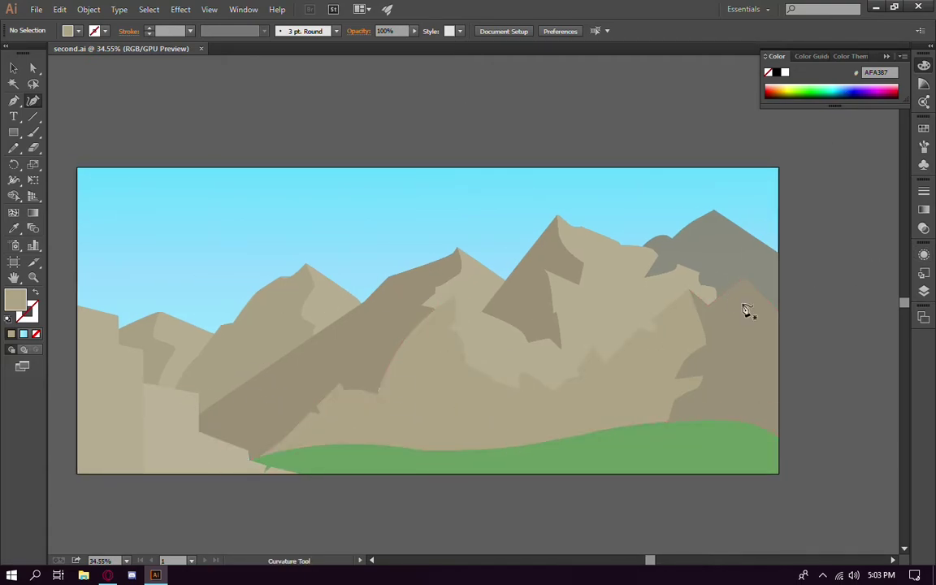
pyautogui.click(924, 291)
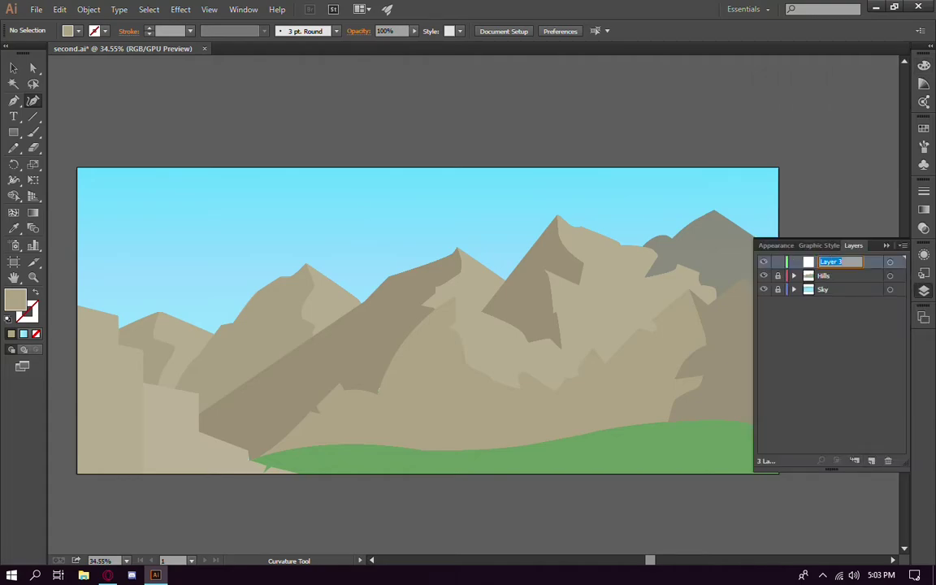
# Rename Layer 3 to Shades and start a shadow outline down the left cliff edge
pyautogui.write('Shades')
pyautogui.press('Return')
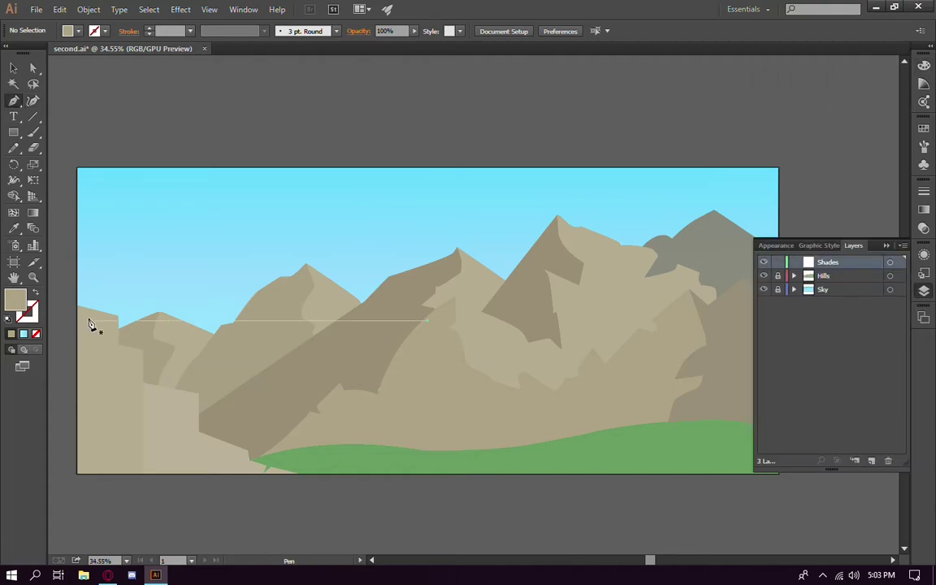
pyautogui.click(88, 310)
pyautogui.click(87, 390)
pyautogui.click(99, 394)
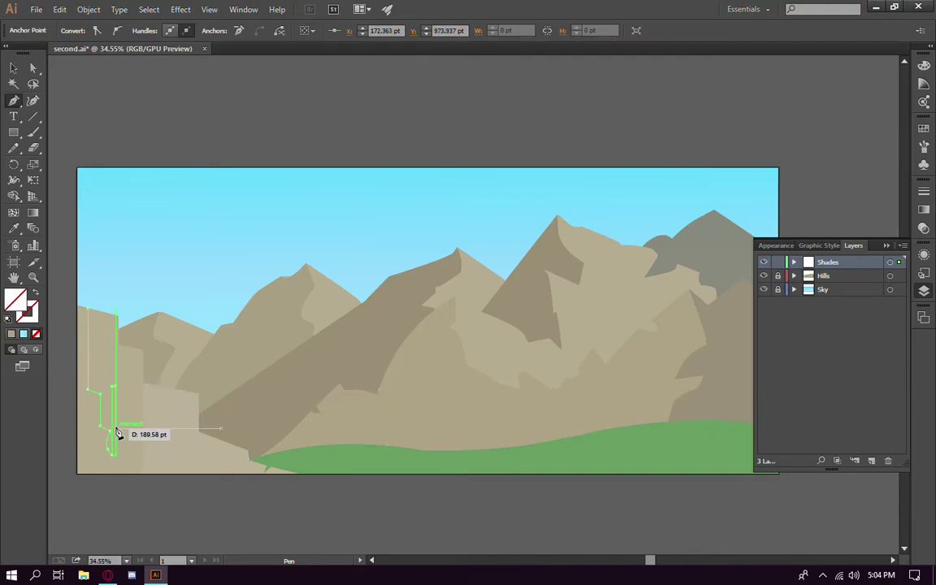
pyautogui.click(116, 409)
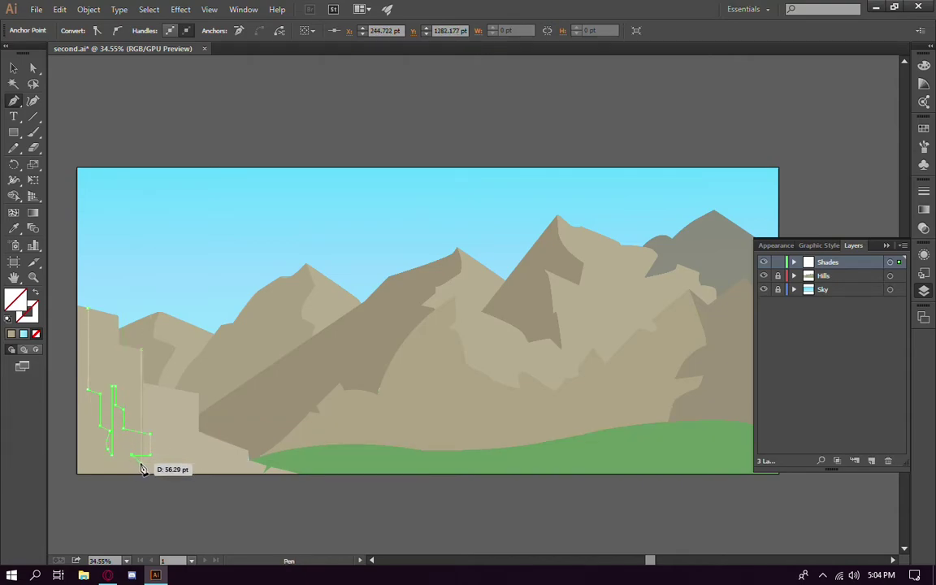
# Close the cliff shadow at the bottom-left corner and give it the darker cliff colour with the Eyedropper
pyautogui.click(142, 438)
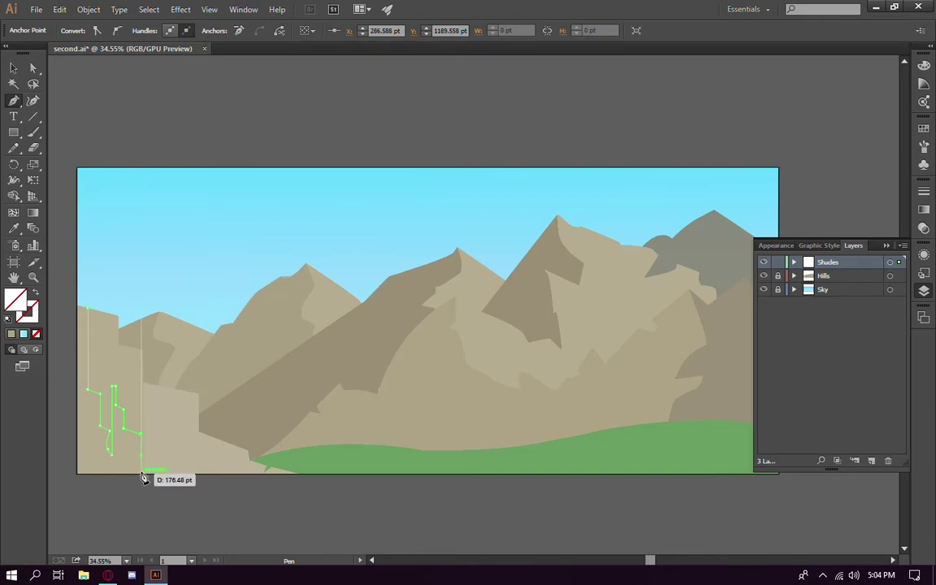
pyautogui.click(77, 474)
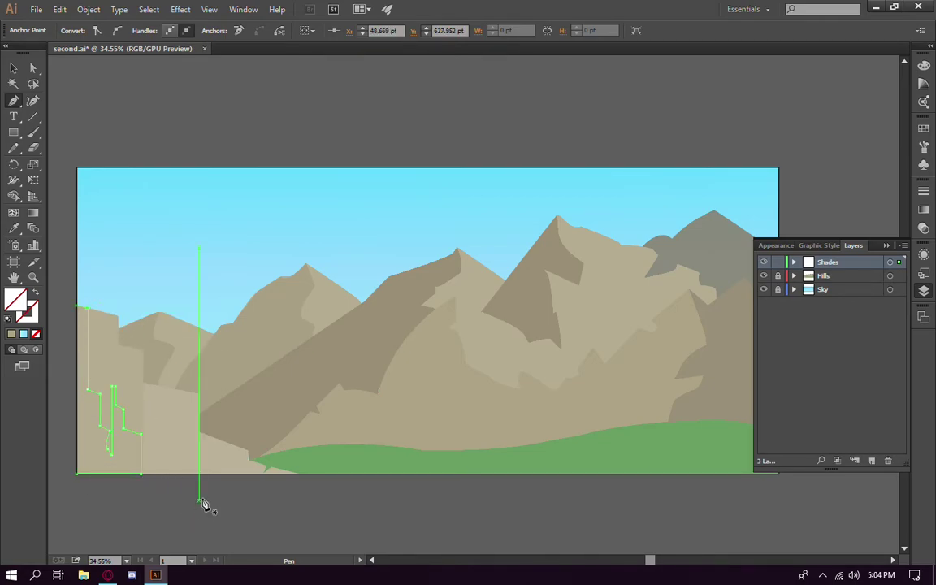
pyautogui.press('i')
pyautogui.click(718, 256)
pyautogui.click(139, 455)
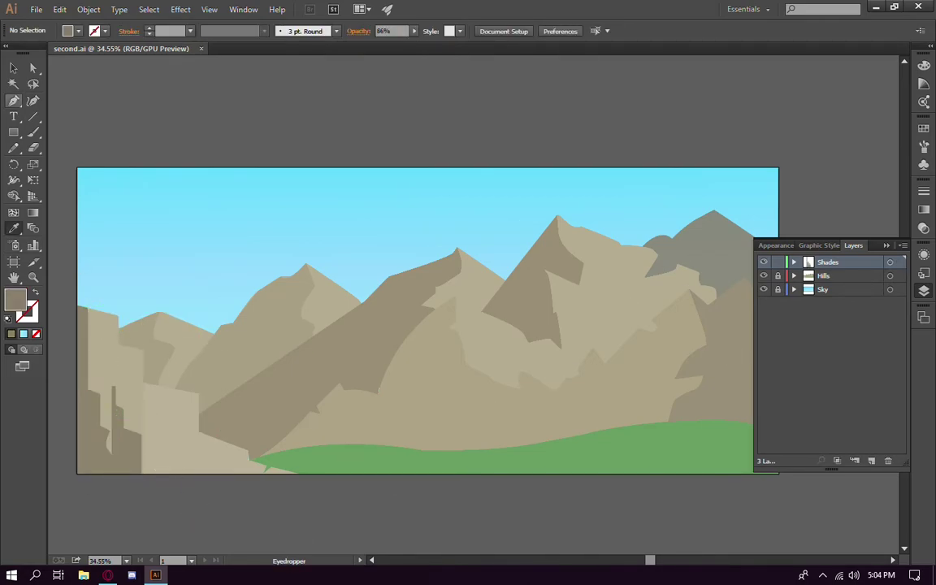
# Trace a shadow shape over the left cliff face down to the artboard's bottom edge
pyautogui.scroll(3, 118, 351)
pyautogui.click(126, 327)
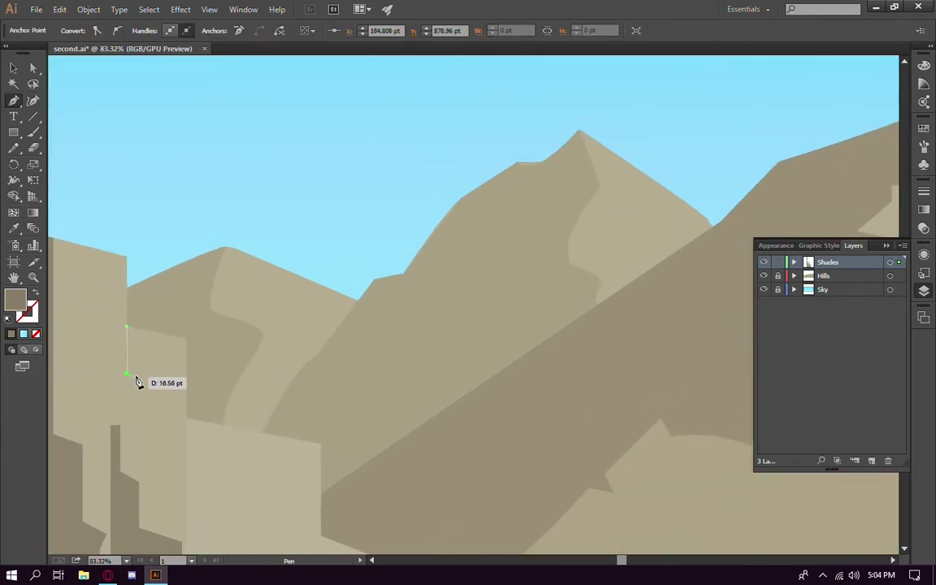
pyautogui.scroll(-2, 99, 406)
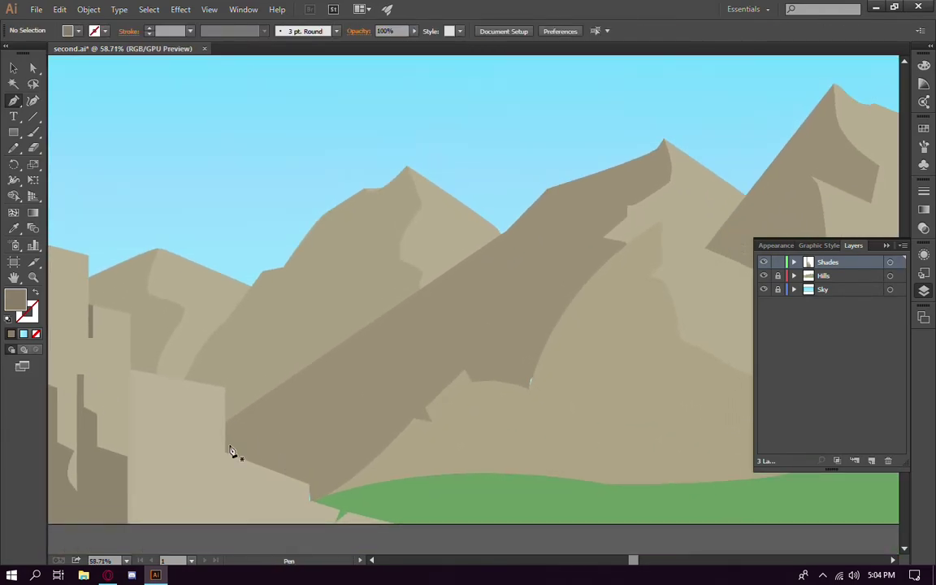
pyautogui.click(131, 357)
pyautogui.click(159, 362)
pyautogui.click(159, 437)
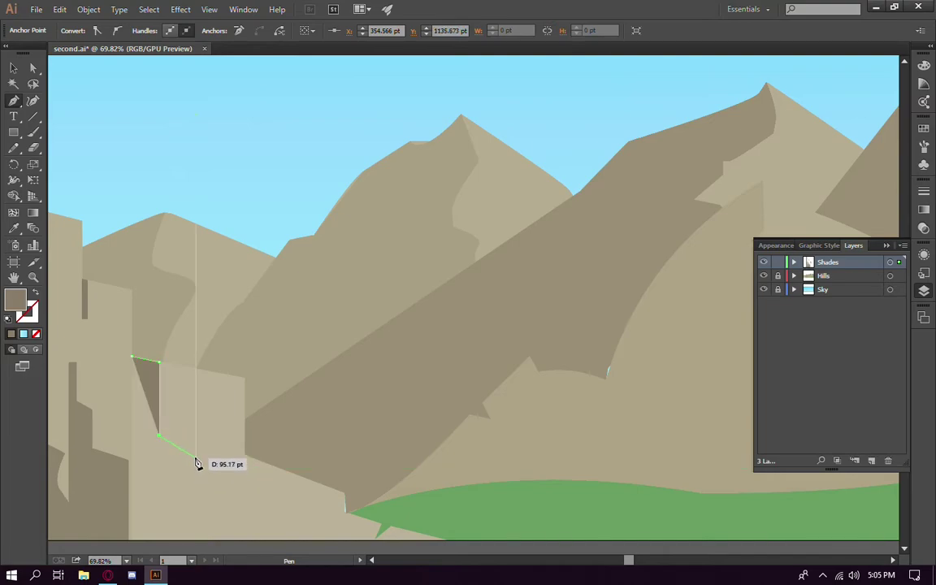
pyautogui.click(178, 447)
pyautogui.click(178, 507)
pyautogui.click(234, 519)
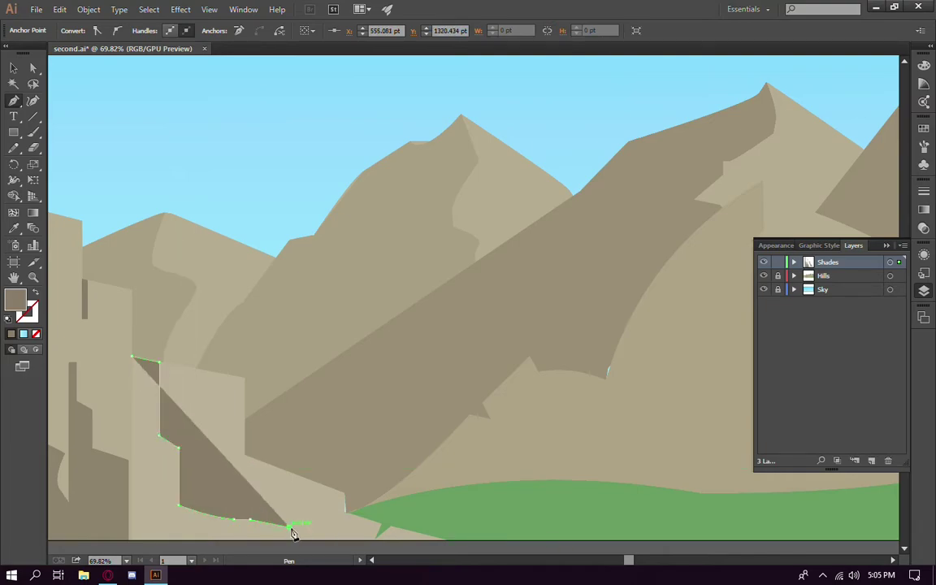
pyautogui.click(285, 539)
pyautogui.moveTo(301, 505); pyautogui.dragTo(301, 410)
pyautogui.click(173, 443)
pyautogui.click(135, 444)
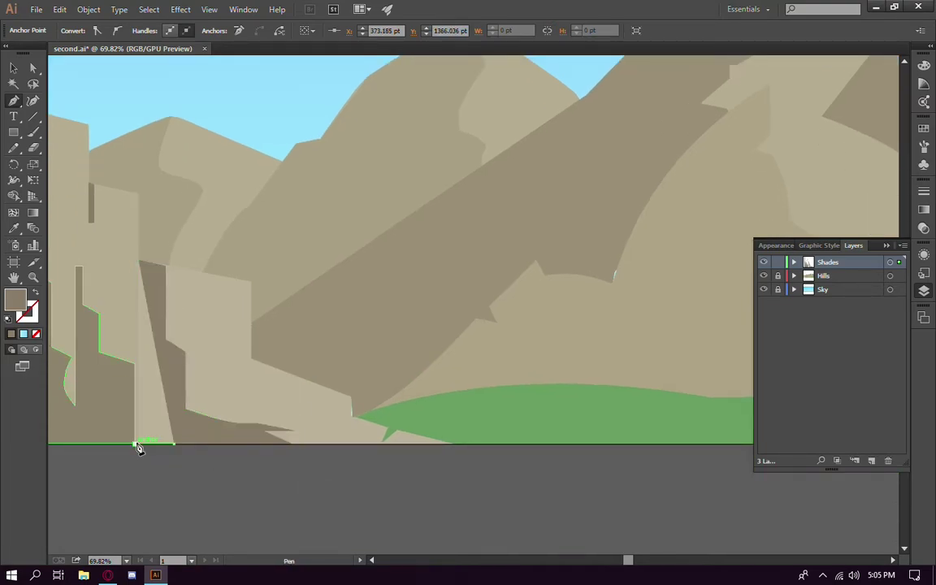
pyautogui.click(136, 262)
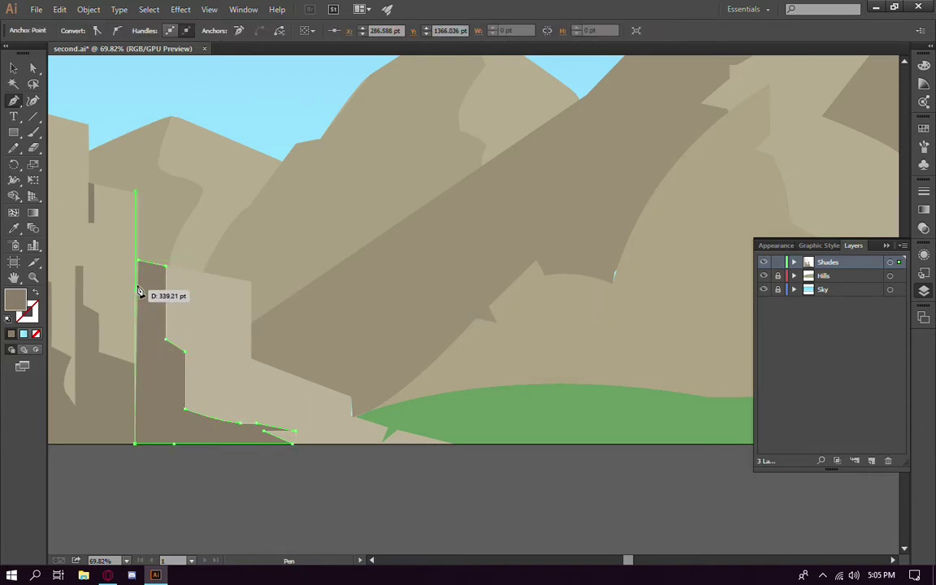
# Add another curved shadow shape across the cliffs, then return to the Selection tool
pyautogui.scroll(-2, 309, 520)
pyautogui.scroll(-3, 253, 472)
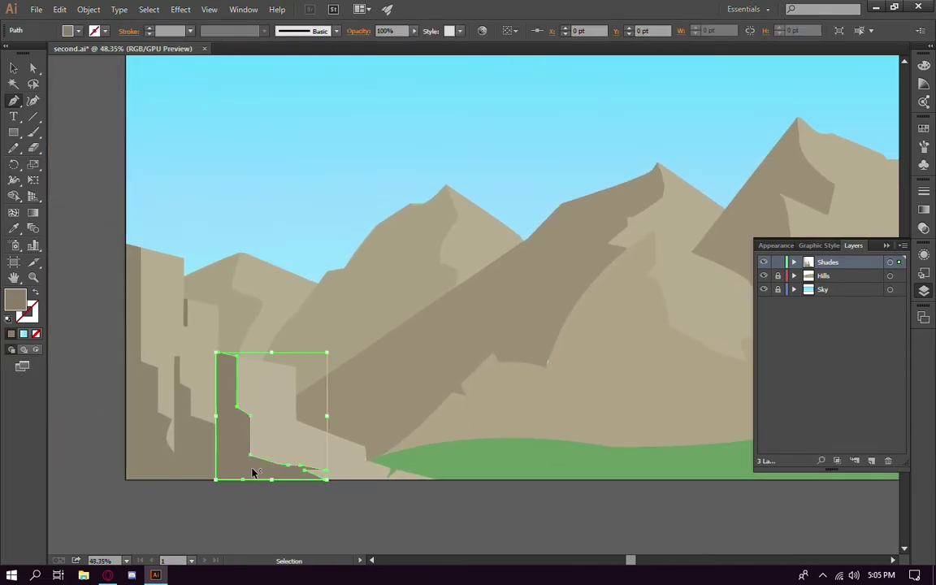
pyautogui.scroll(5, 252, 472)
pyautogui.scroll(-2, 355, 433)
pyautogui.keyDown('ctrl'); pyautogui.click(178, 485); pyautogui.keyUp('ctrl')
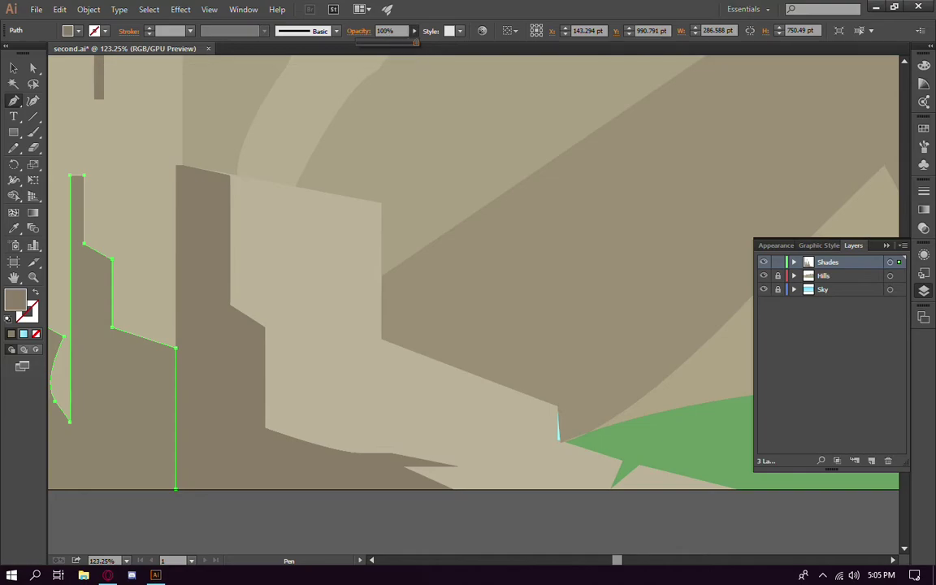
pyautogui.scroll(-3, 339, 407)
pyautogui.scroll(1, 339, 407)
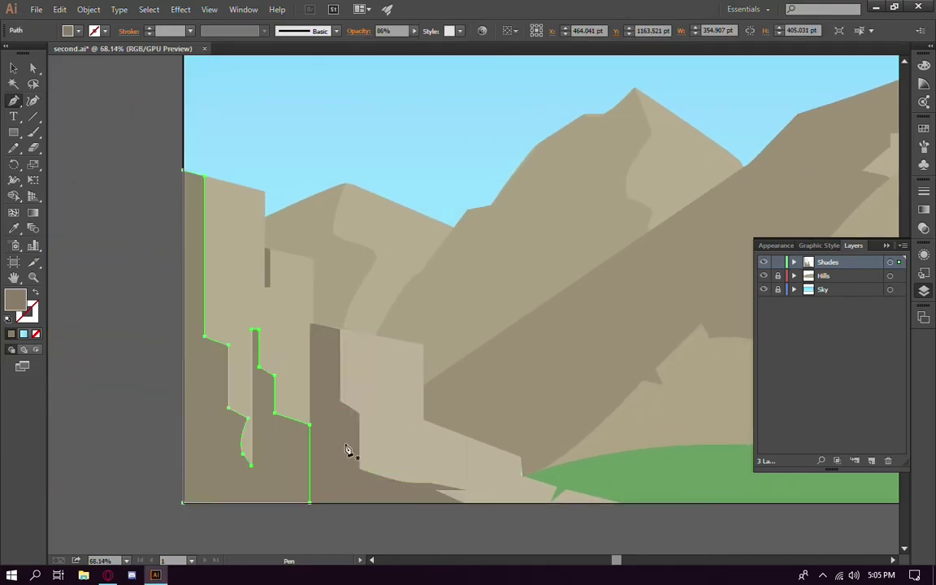
pyautogui.moveTo(320, 370); pyautogui.dragTo(320, 520)
pyautogui.click(314, 326)
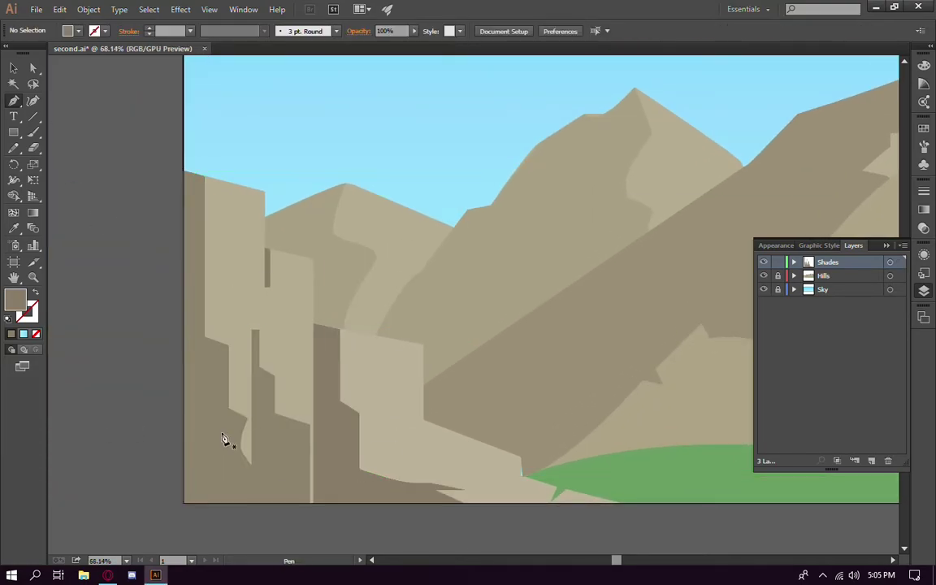
pyautogui.keyDown('ctrl'); pyautogui.click(224, 439); pyautogui.keyUp('ctrl')
pyautogui.hotkey('shift', '~')
pyautogui.hscroll(1, 317, 504)
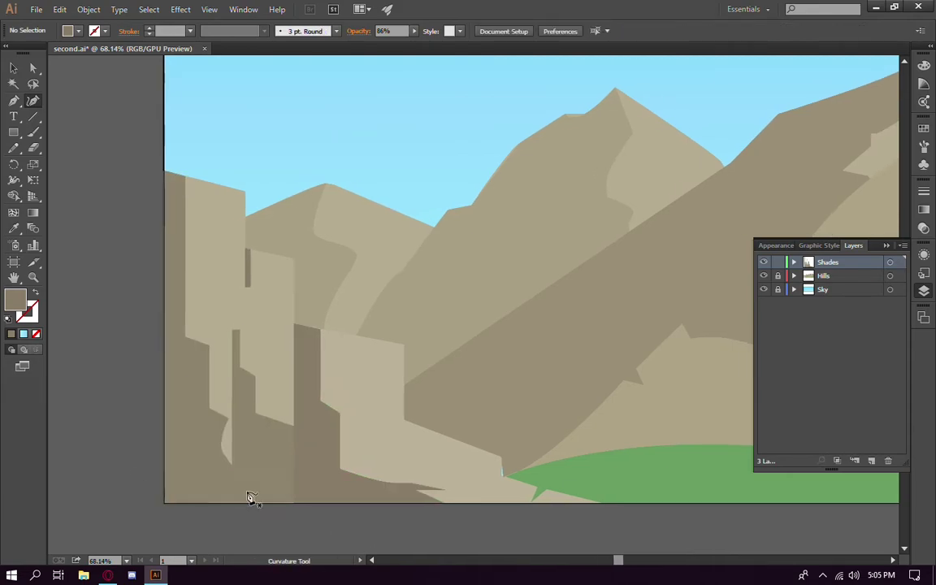
pyautogui.press('v')
pyautogui.click(349, 483)
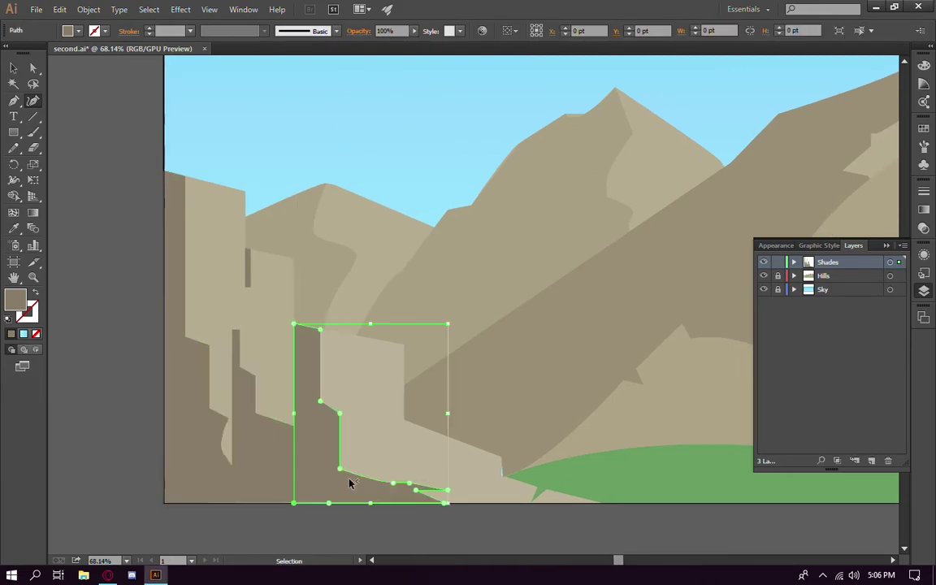
pyautogui.scroll(-2, 464, 505)
# Zoom in on the meadow and start a shading band along its top edge from the left tip
pyautogui.click(466, 527)
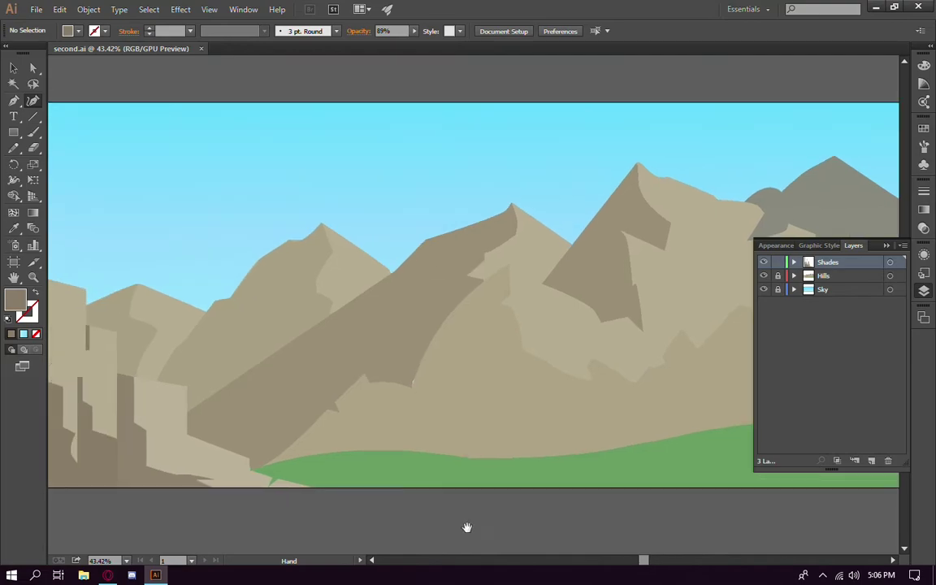
pyautogui.scroll(-2, 474, 473)
pyautogui.hotkey('shift', '~')
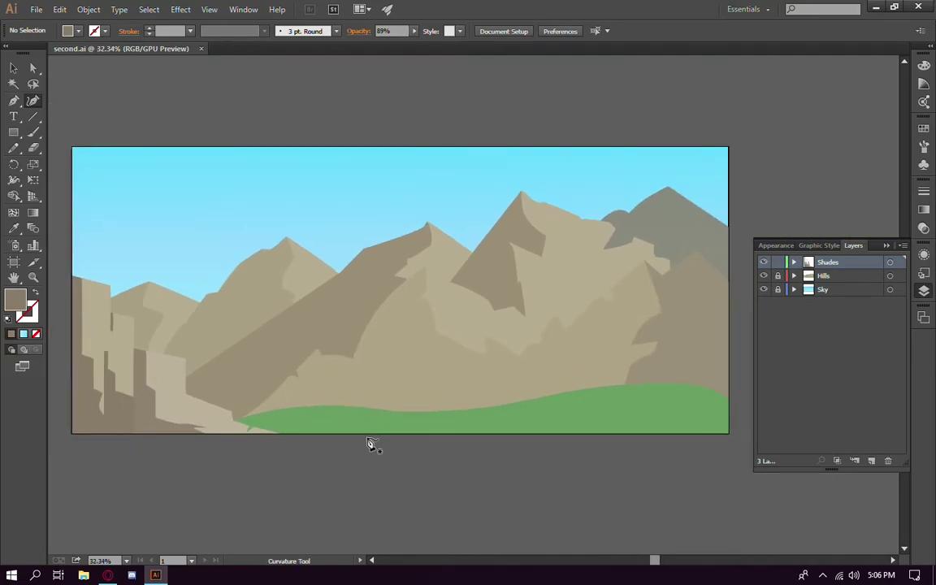
pyautogui.keyDown('ctrl'); pyautogui.click(449, 416); pyautogui.keyUp('ctrl')
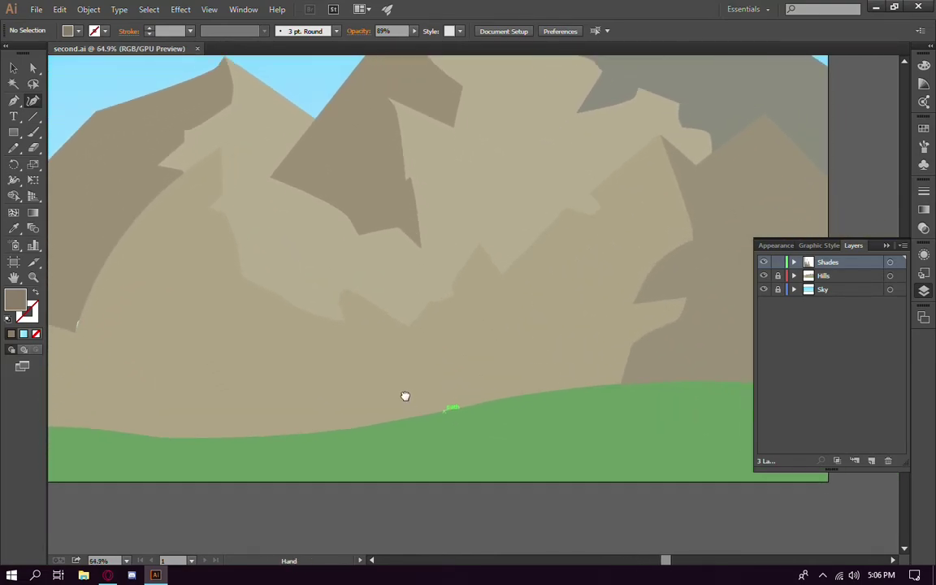
pyautogui.scroll(-3, 398, 319)
pyautogui.scroll(1, 428, 319)
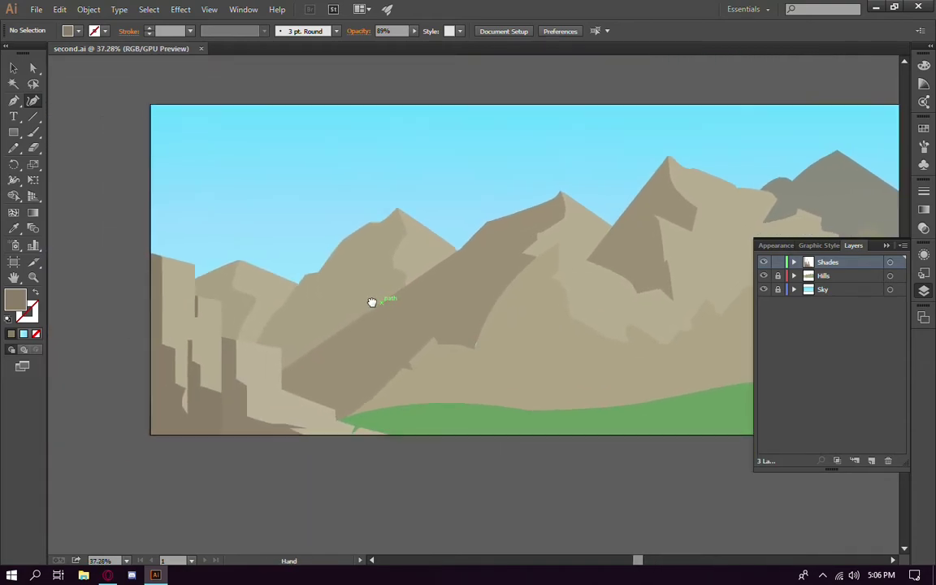
pyautogui.scroll(3, 372, 303)
pyautogui.scroll(2, 366, 309)
pyautogui.scroll(2, 279, 302)
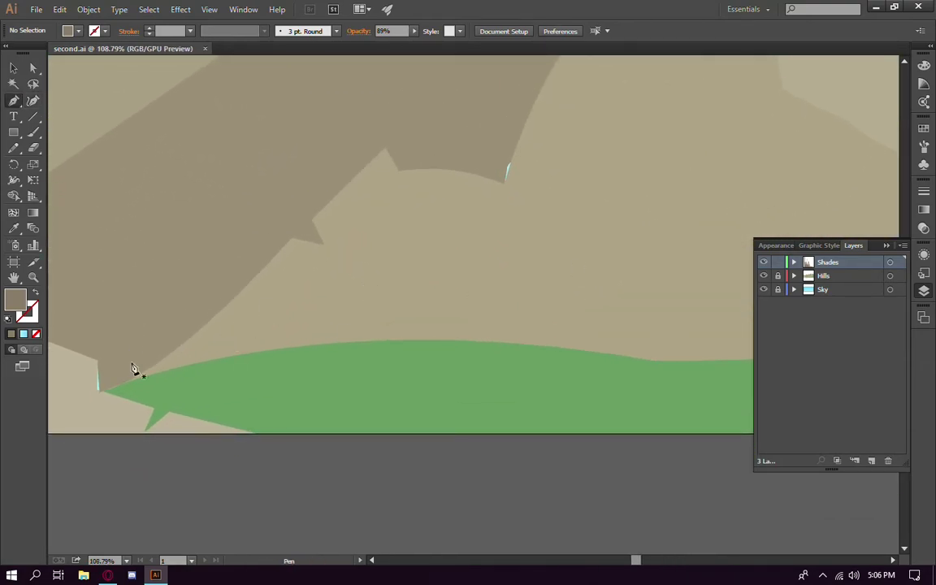
pyautogui.moveTo(135, 369); pyautogui.dragTo(90, 355)
pyautogui.click(71, 382)
pyautogui.moveTo(374, 345); pyautogui.dragTo(436, 359)
pyautogui.click(619, 365)
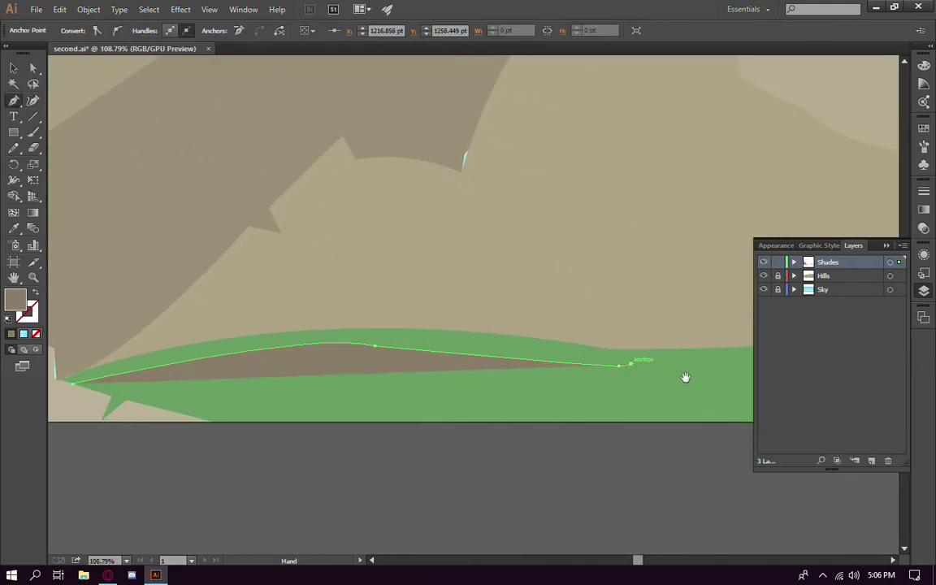
# Extend the band to the meadow's right end, curve its lower edge back, and fill it darker green
pyautogui.moveTo(685, 377)
pyautogui.mouseDown()
pyautogui.moveTo(617, 311)
pyautogui.moveTo(564, 323)
pyautogui.moveTo(574, 338)
pyautogui.moveTo(477, 328)
pyautogui.mouseUp()
pyautogui.click(575, 335)
pyautogui.click(735, 381)
pyautogui.moveTo(262, 343); pyautogui.dragTo(420, 322)
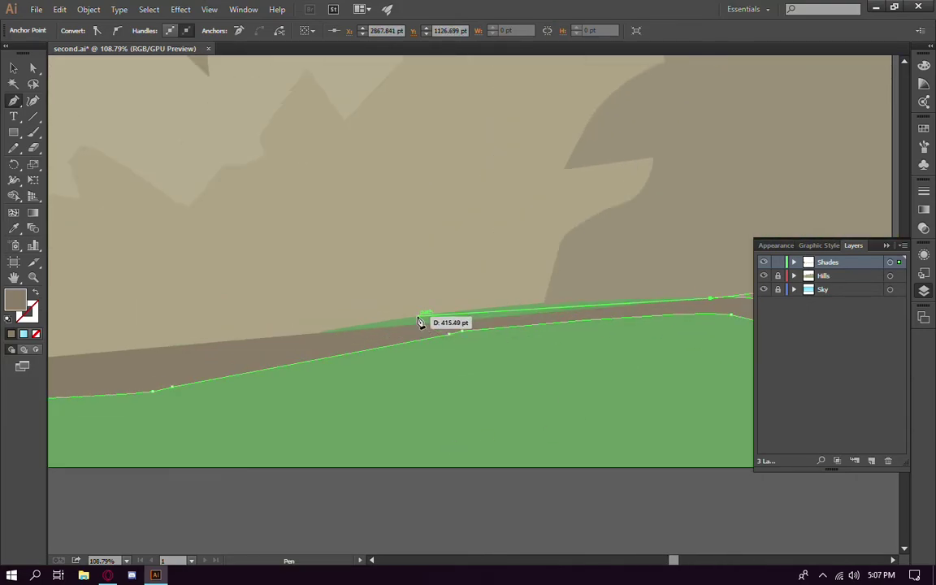
pyautogui.moveTo(94, 303)
pyautogui.mouseDown()
pyautogui.moveTo(271, 340)
pyautogui.moveTo(157, 375)
pyautogui.moveTo(98, 359)
pyautogui.moveTo(304, 366)
pyautogui.mouseUp()
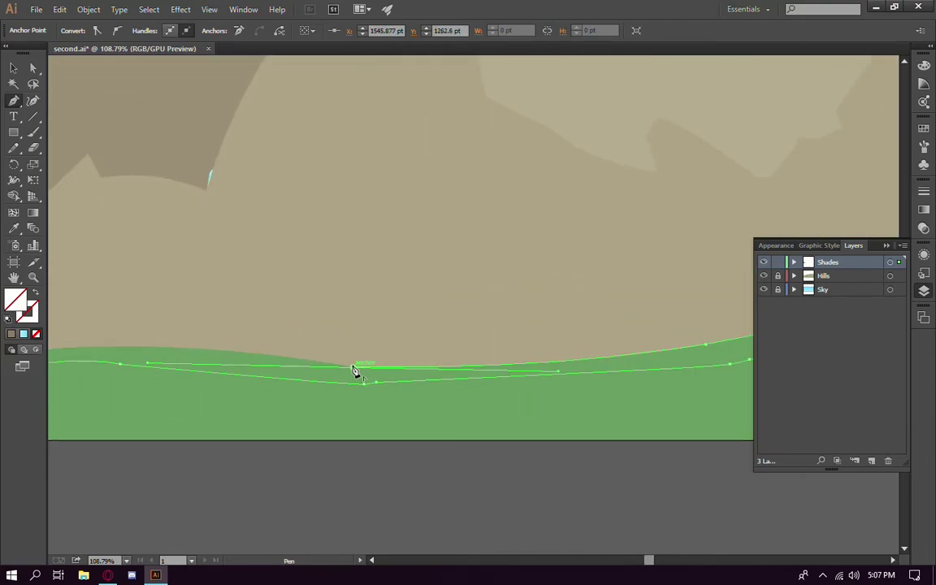
pyautogui.moveTo(195, 378)
pyautogui.mouseDown()
pyautogui.moveTo(278, 376)
pyautogui.moveTo(224, 440)
pyautogui.mouseUp()
pyautogui.click(294, 398)
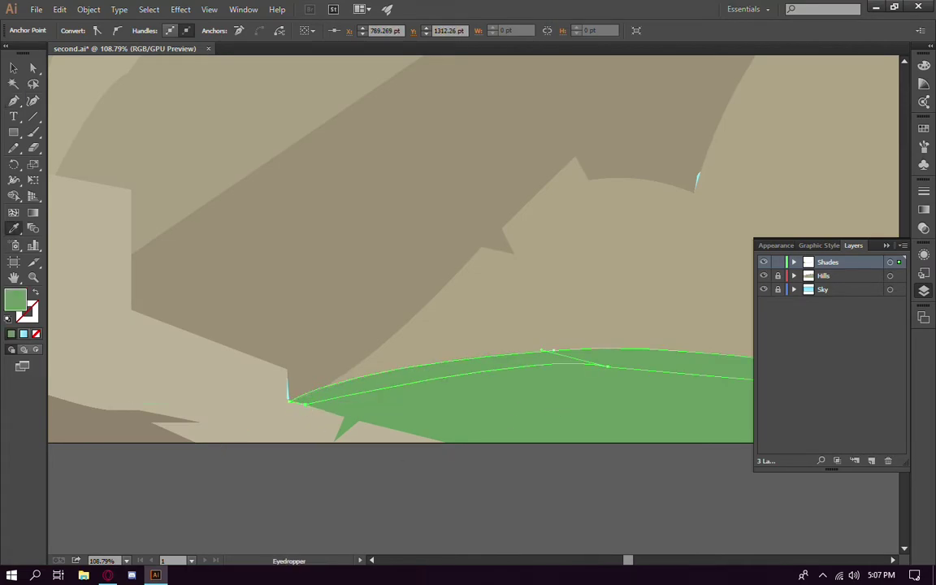
pyautogui.keyDown('alt'); pyautogui.click(271, 403); pyautogui.keyUp('alt')
pyautogui.keyDown('alt'); pyautogui.click(505, 434); pyautogui.keyUp('alt')
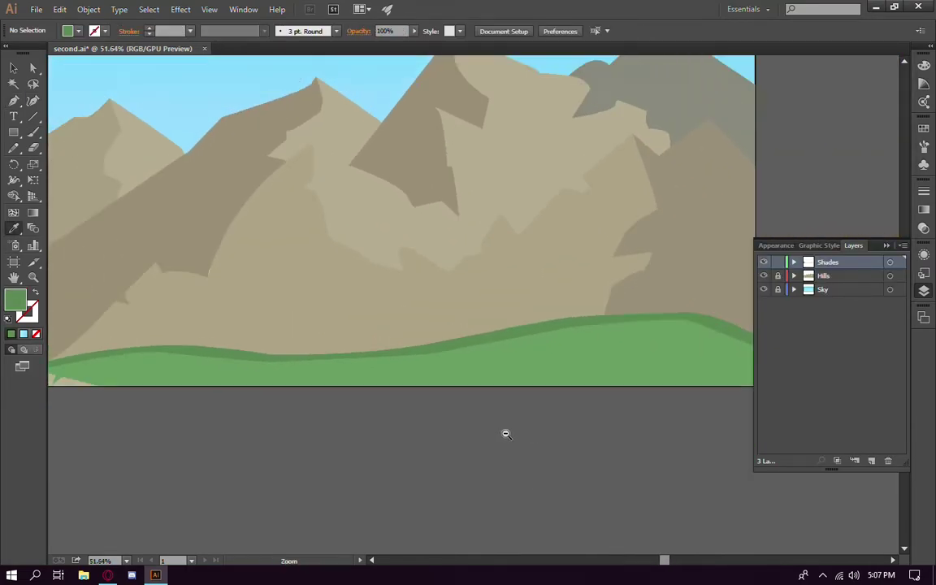
pyautogui.keyDown('alt'); pyautogui.click(506, 434); pyautogui.keyUp('alt')
pyautogui.moveTo(472, 453)
pyautogui.mouseDown()
pyautogui.moveTo(434, 438)
pyautogui.moveTo(679, 485)
pyautogui.moveTo(316, 442)
pyautogui.mouseUp()
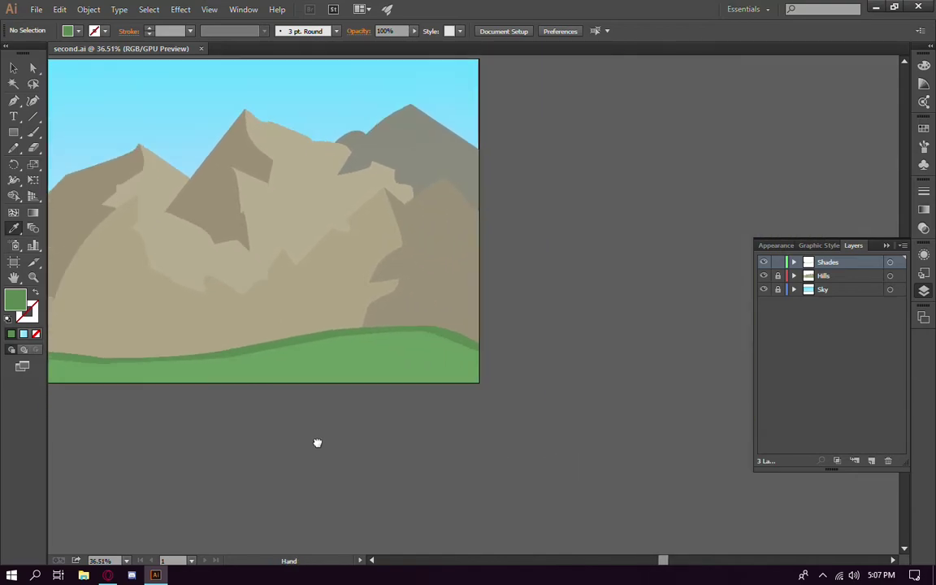
# Draw a dark green shade along the meadow's right edge down to the bottom-right corner
pyautogui.scroll(5, 504, 416)
pyautogui.press('p')
pyautogui.click(403, 188)
pyautogui.moveTo(360, 267); pyautogui.dragTo(313, 275)
pyautogui.click(298, 275)
pyautogui.hscroll(-5, 217, 325)
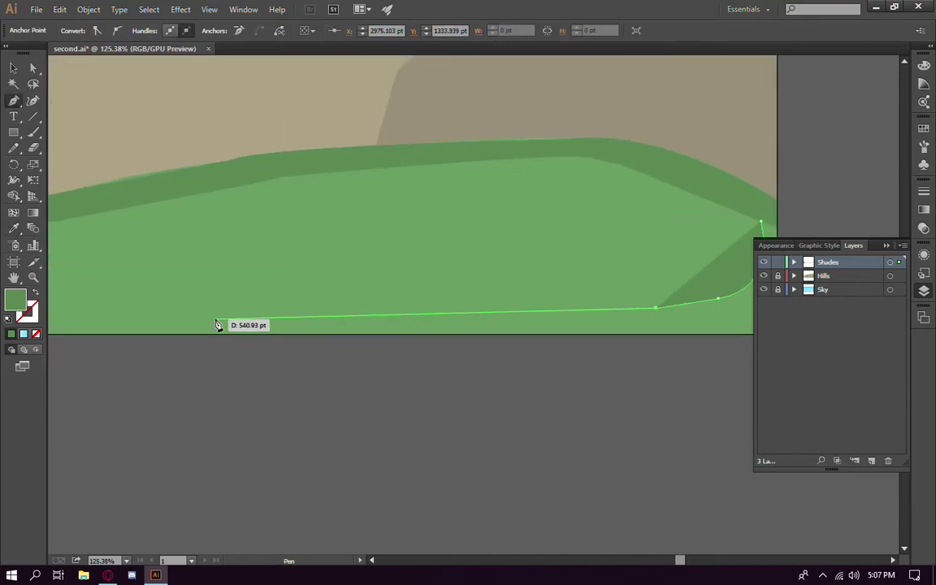
pyautogui.click(188, 333)
pyautogui.hscroll(5, 188, 333)
pyautogui.click(480, 320)
pyautogui.click(602, 323)
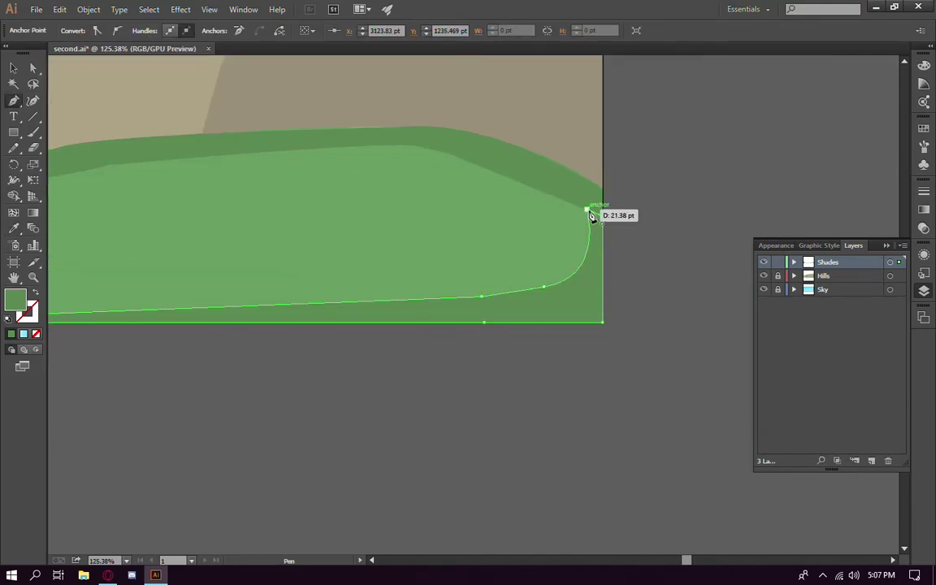
pyautogui.click(592, 213)
# Draw a shade on the meadow's lower-left tip, test reordering the Shades layer, then delete the shade
pyautogui.scroll(-3, 665, 465)
pyautogui.scroll(5, 373, 339)
pyautogui.click(253, 265)
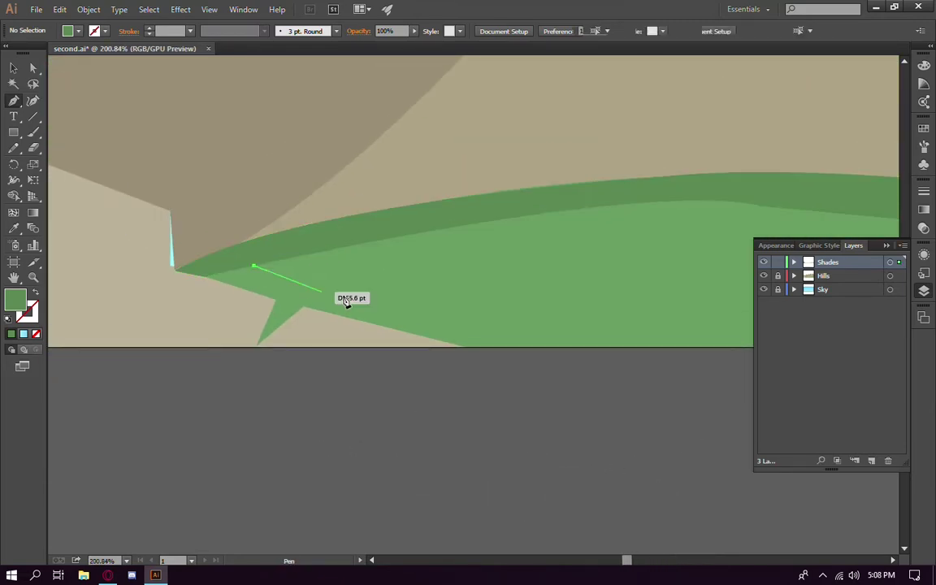
pyautogui.click(288, 287)
pyautogui.click(278, 309)
pyautogui.click(304, 293)
pyautogui.click(519, 347)
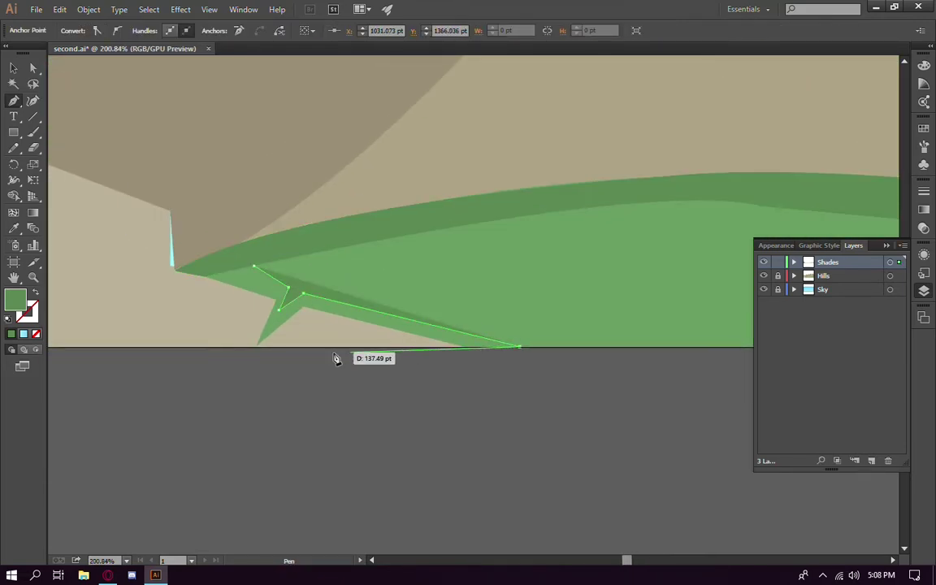
pyautogui.click(168, 349)
pyautogui.click(171, 267)
pyautogui.keyDown('ctrl'); pyautogui.click(342, 361); pyautogui.keyUp('ctrl')
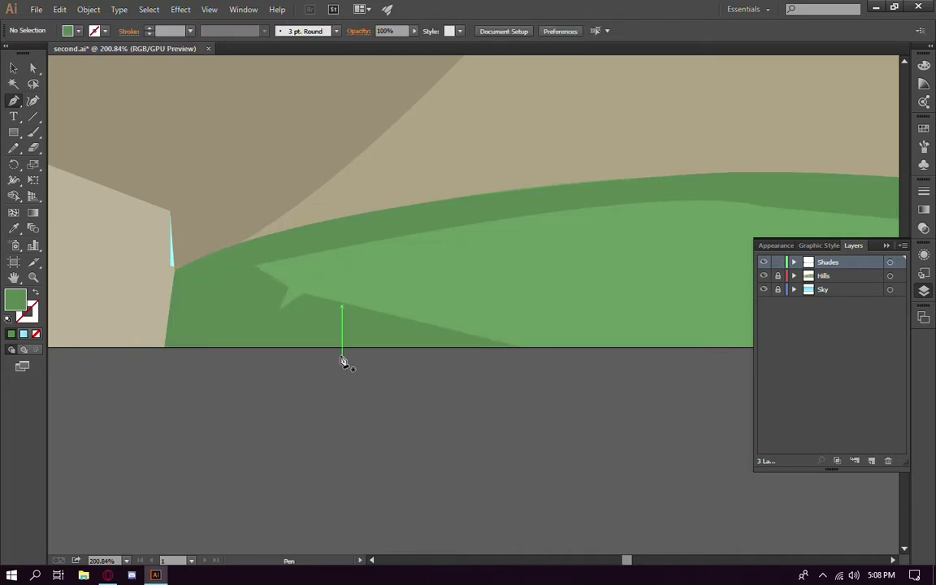
pyautogui.moveTo(827, 261); pyautogui.dragTo(829, 297)
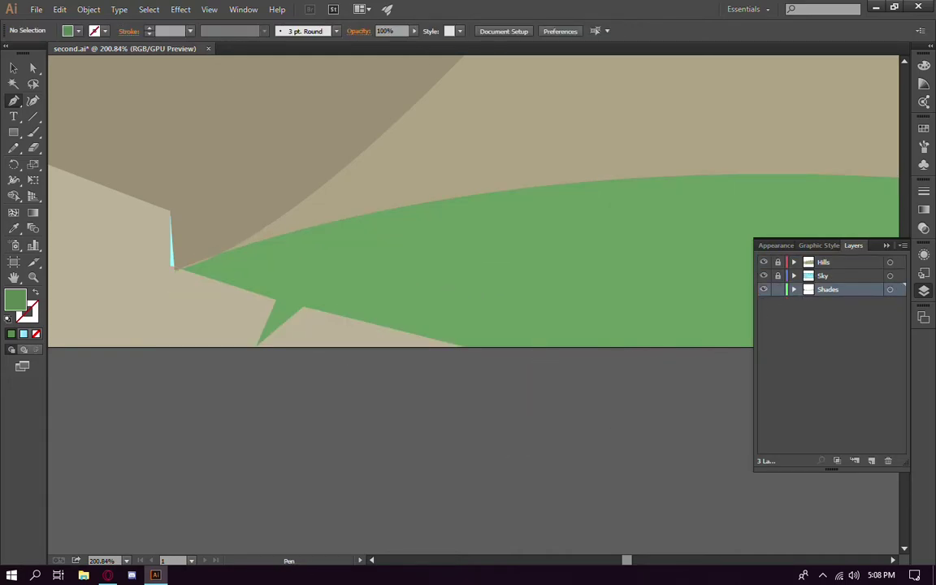
pyautogui.moveTo(827, 289)
pyautogui.mouseDown()
pyautogui.moveTo(827, 271)
pyautogui.moveTo(823, 283)
pyautogui.mouseUp()
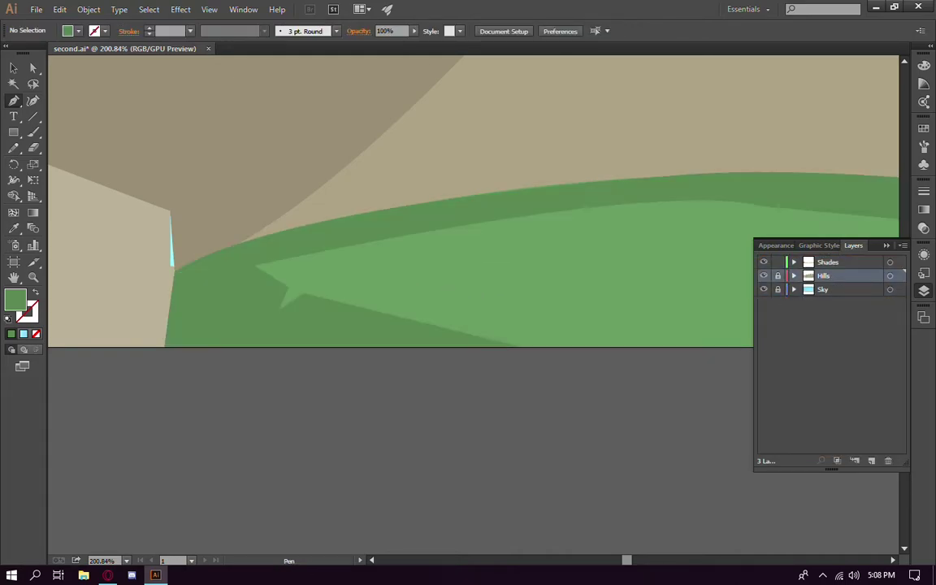
pyautogui.moveTo(163, 345); pyautogui.dragTo(248, 324)
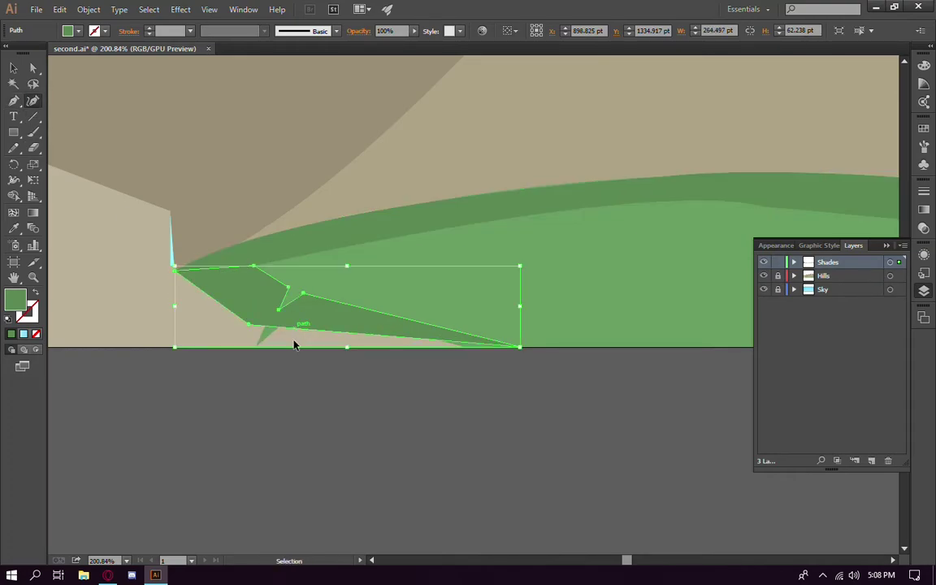
pyautogui.press('Delete')
# Redraw the dark green sliver tracing the meadow's jagged left tip down to the bottom edge
pyautogui.press('p')
pyautogui.click(256, 266)
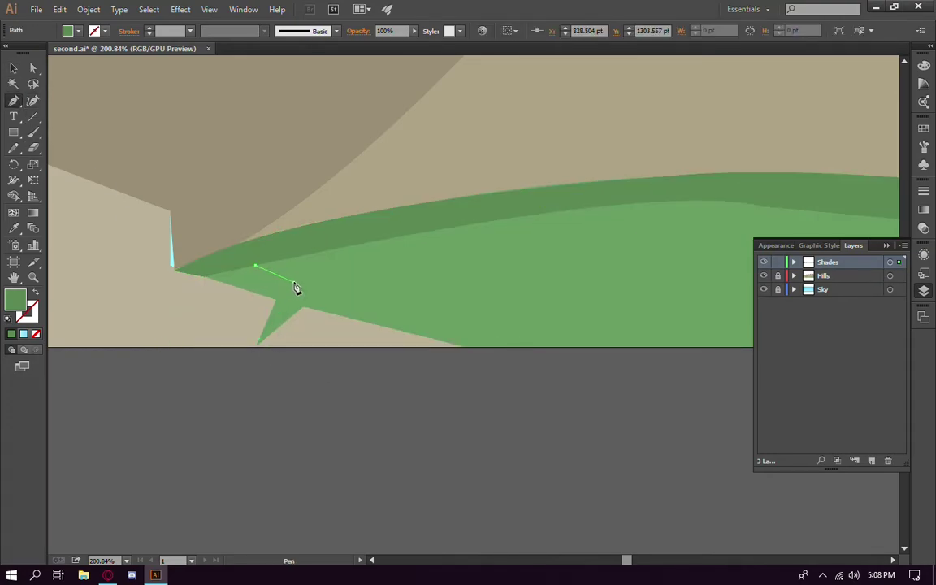
pyautogui.click(295, 287)
pyautogui.click(481, 338)
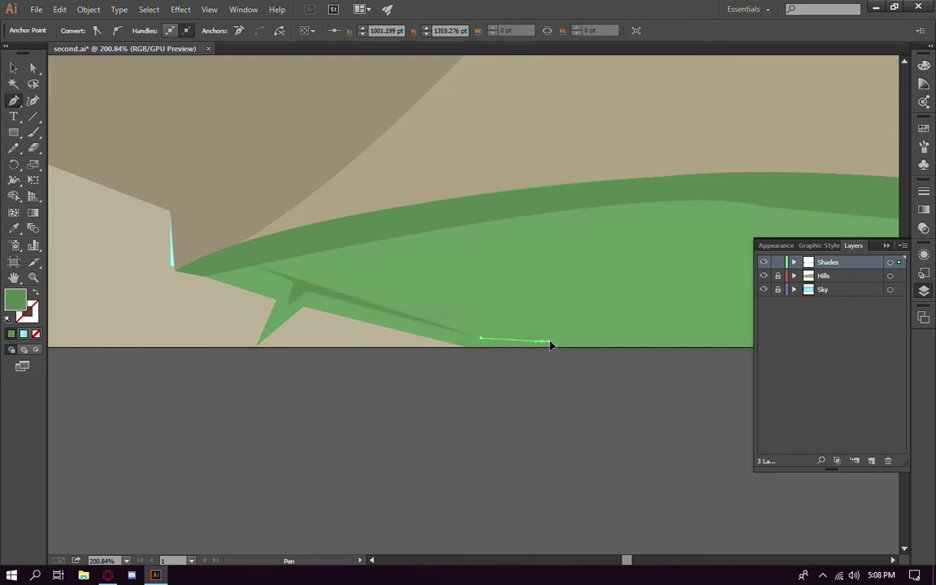
pyautogui.click(550, 341)
pyautogui.click(592, 347)
pyautogui.click(461, 347)
pyautogui.click(307, 291)
pyautogui.click(256, 347)
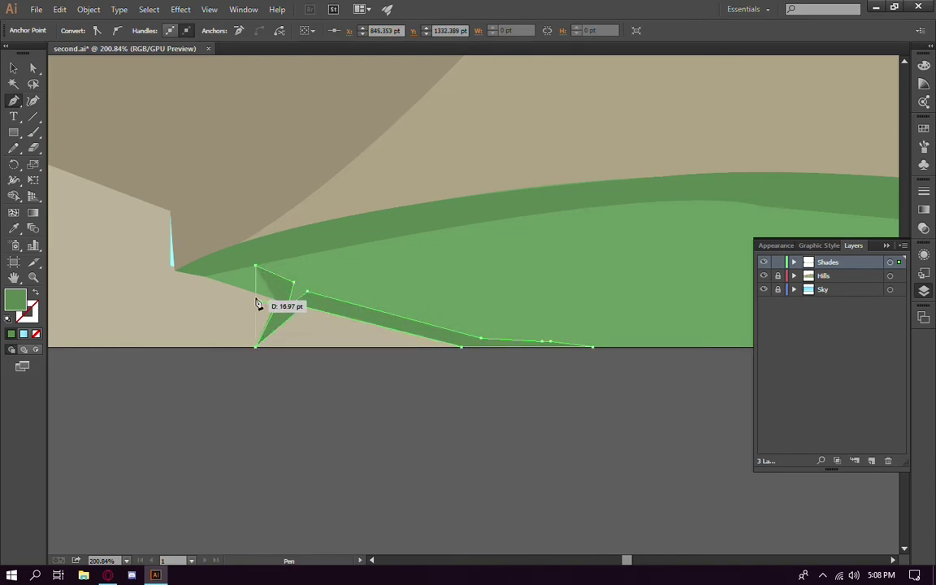
pyautogui.click(273, 301)
pyautogui.click(204, 276)
pyautogui.click(255, 266)
pyautogui.press('v')
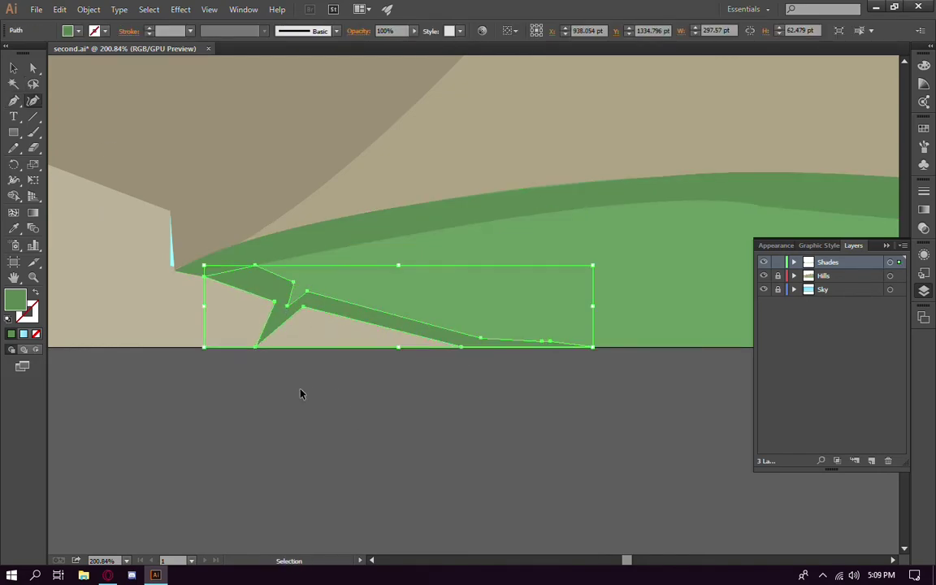
pyautogui.keyDown('ctrl'); pyautogui.click(300, 395); pyautogui.keyUp('ctrl')
pyautogui.scroll(-10, 479, 407)
pyautogui.hscroll(3, 506, 432)
# Pan around the artboard to review the finished shaded landscape
pyautogui.scroll(1, 330, 418)
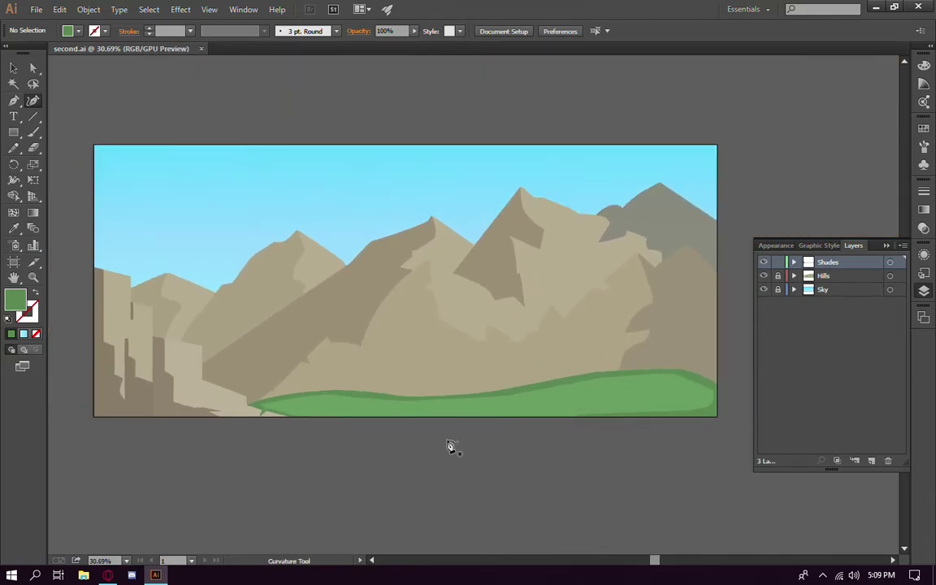
pyautogui.scroll(1, 272, 381)
pyautogui.hscroll(-1, 272, 381)
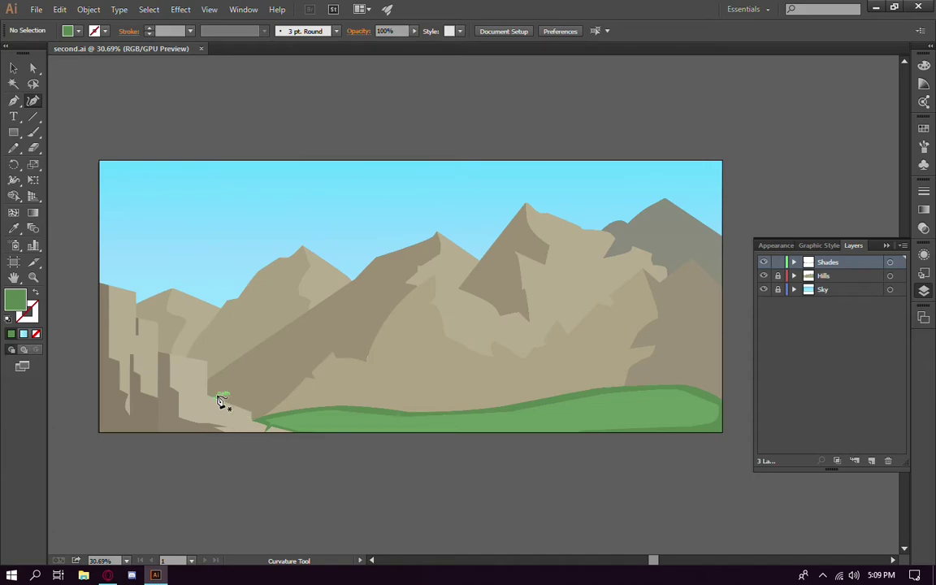
pyautogui.moveTo(377, 462); pyautogui.dragTo(342, 473)
pyautogui.scroll(1, 394, 337)
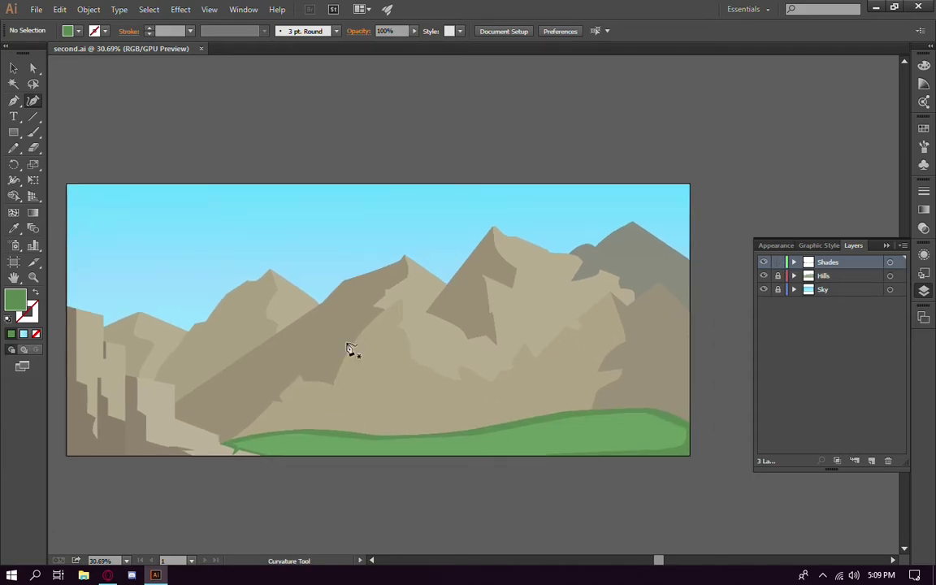
pyautogui.scroll(-2, 362, 347)
pyautogui.hscroll(1, 362, 347)
pyautogui.scroll(2, 399, 336)
pyautogui.hscroll(-5, 431, 335)
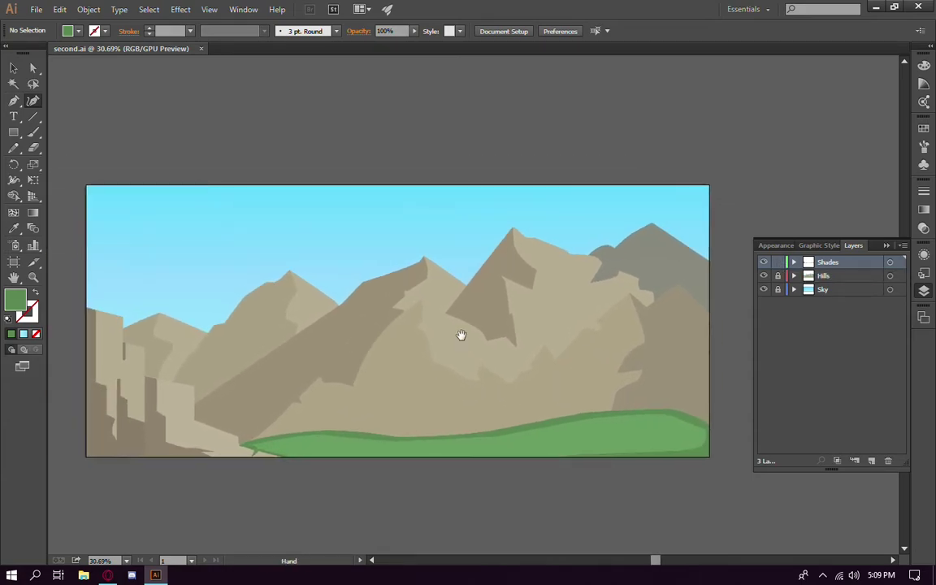
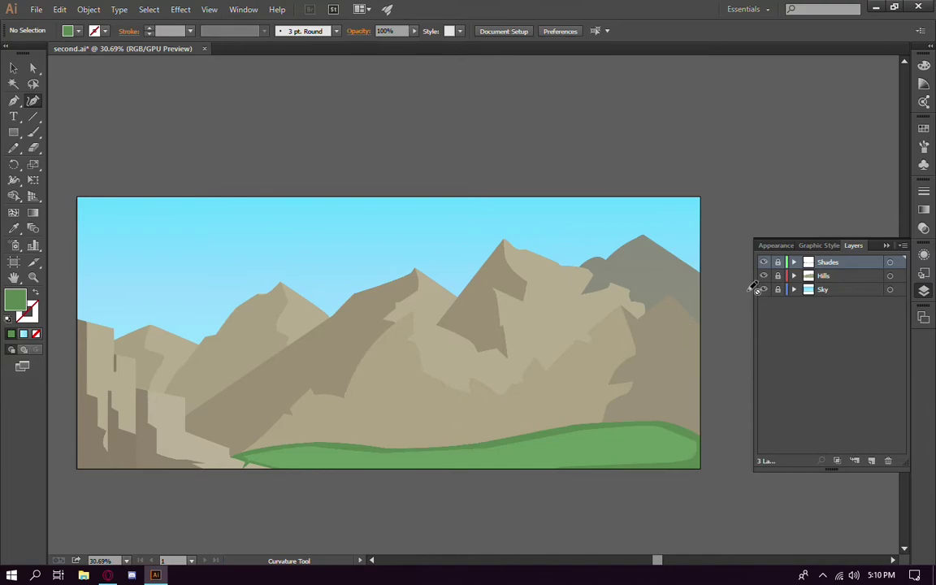
# Hide the Shades, Hills and Sky layers and add a new top layer named tree
pyautogui.moveTo(763, 261); pyautogui.dragTo(762, 289)
pyautogui.click(871, 461)
pyautogui.doubleClick(827, 262)
pyautogui.write('ree')
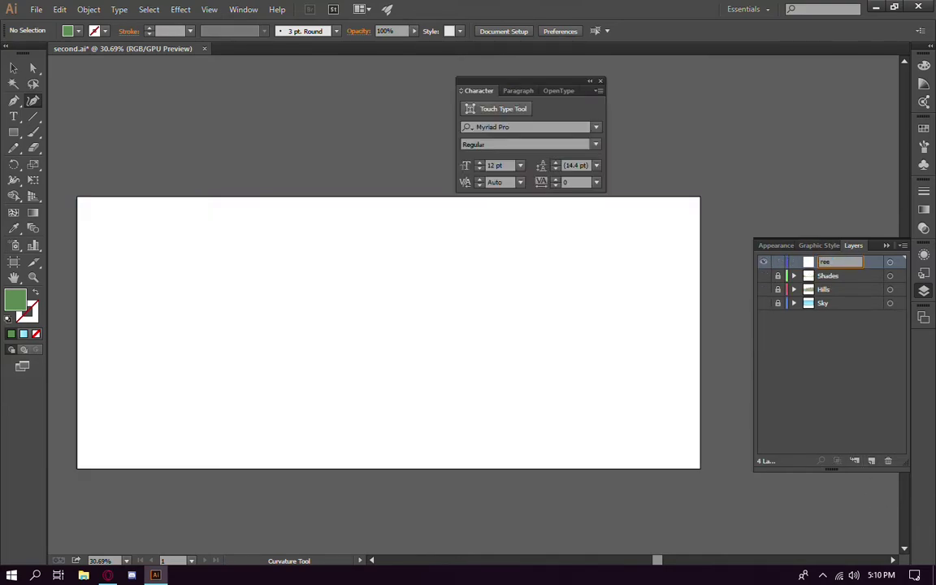
pyautogui.press('Return')
# Draw a thin green tapered trunk as a closed Pen path on the tree layer
pyautogui.scroll(3, 483, 331)
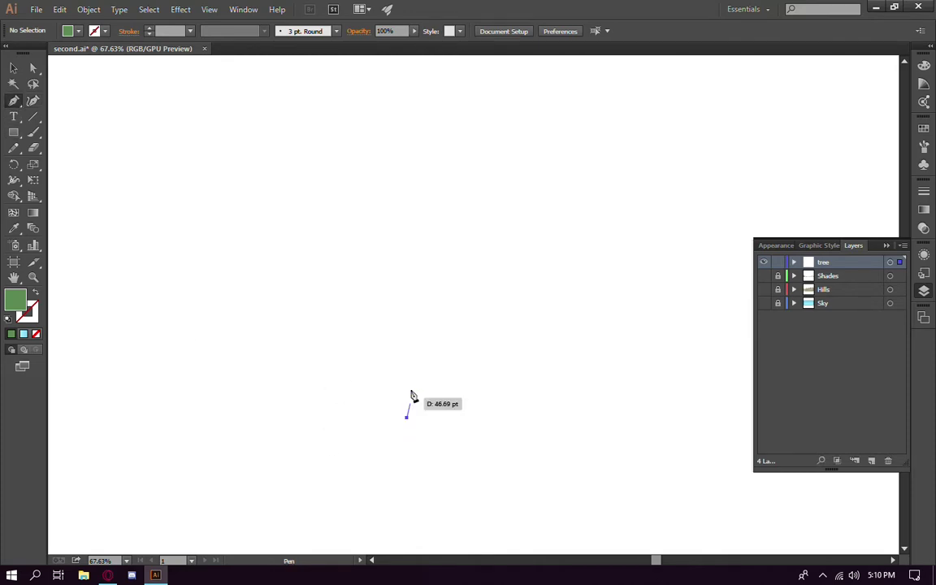
pyautogui.moveTo(413, 395)
pyautogui.mouseDown()
pyautogui.moveTo(408, 354)
pyautogui.moveTo(419, 346)
pyautogui.moveTo(411, 354)
pyautogui.mouseUp()
pyautogui.moveTo(407, 418); pyautogui.dragTo(409, 423)
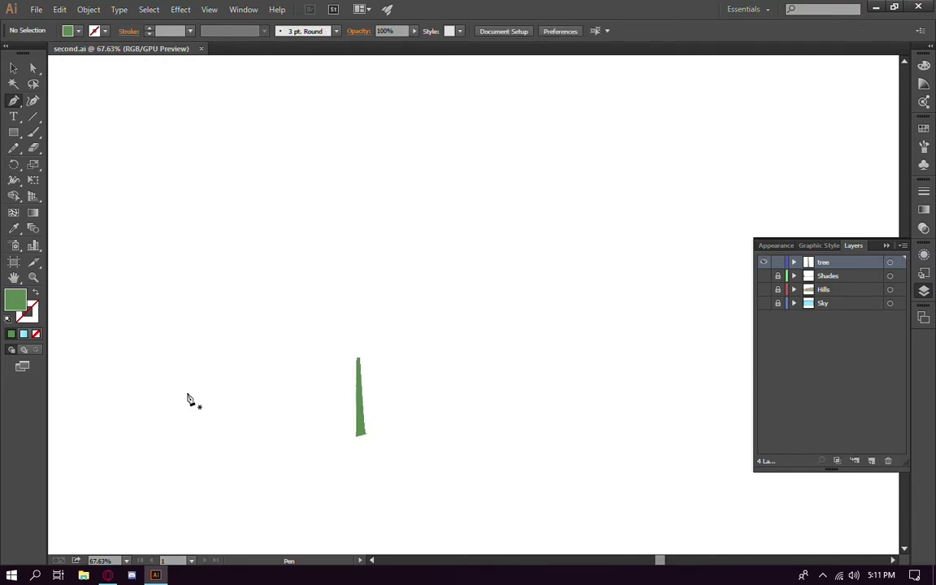
# Start the pine outline at the trunk top, tracing the lower left branches with no fill
pyautogui.click(357, 358)
pyautogui.moveTo(337, 363)
pyautogui.mouseDown()
pyautogui.moveTo(326, 390)
pyautogui.moveTo(269, 368)
pyautogui.moveTo(267, 359)
pyautogui.moveTo(248, 376)
pyautogui.mouseUp()
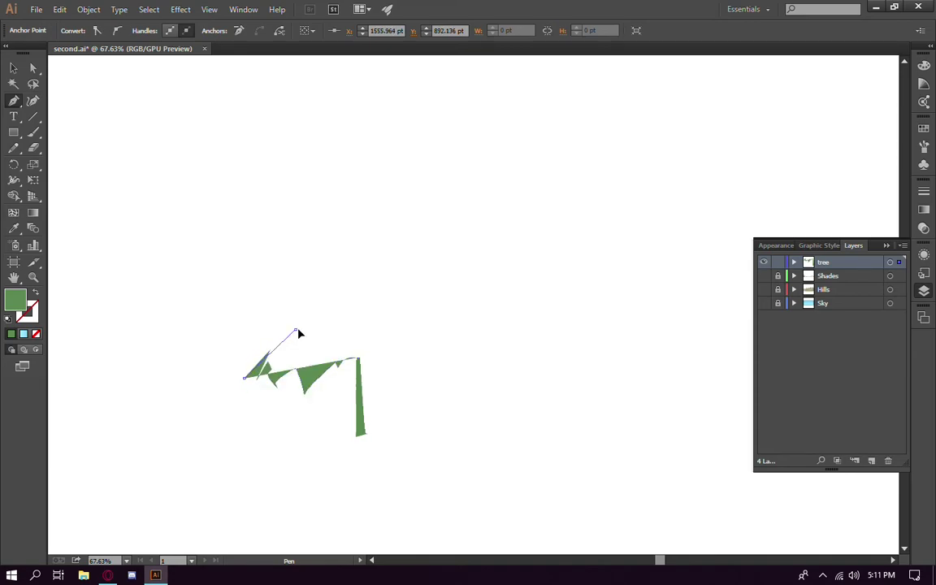
pyautogui.moveTo(298, 329)
pyautogui.mouseDown()
pyautogui.moveTo(319, 333)
pyautogui.moveTo(323, 314)
pyautogui.mouseUp()
pyautogui.moveTo(332, 277)
pyautogui.mouseDown()
pyautogui.moveTo(316, 299)
pyautogui.moveTo(73, 330)
pyautogui.mouseUp()
pyautogui.click(36, 333)
pyautogui.moveTo(312, 299)
pyautogui.mouseDown()
pyautogui.moveTo(308, 317)
pyautogui.moveTo(258, 331)
pyautogui.mouseUp()
pyautogui.click(288, 321)
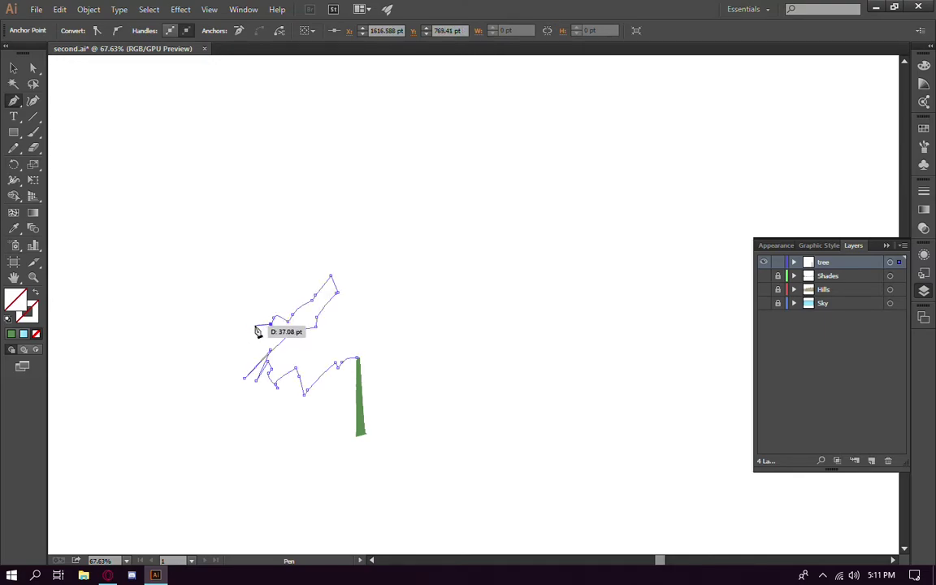
pyautogui.hotkey('ctrl', 'z')
pyautogui.hotkey('ctrl', 'z')
pyautogui.hotkey('ctrl', 'z')
pyautogui.click(294, 282)
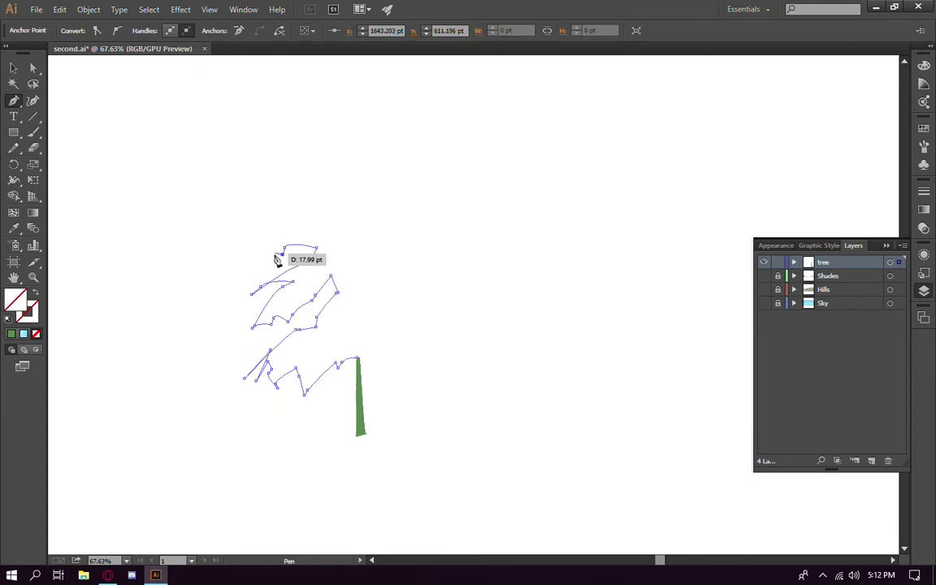
# Continue the green-stroked outline up the left side to a sharp treetop point
pyautogui.moveTo(275, 248); pyautogui.dragTo(246, 310)
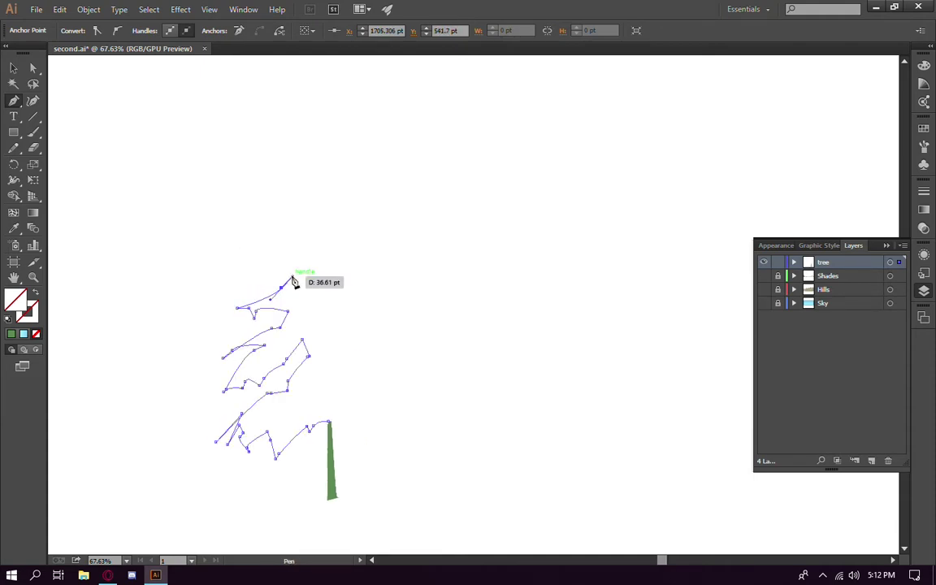
pyautogui.click(285, 283)
pyautogui.click(12, 333)
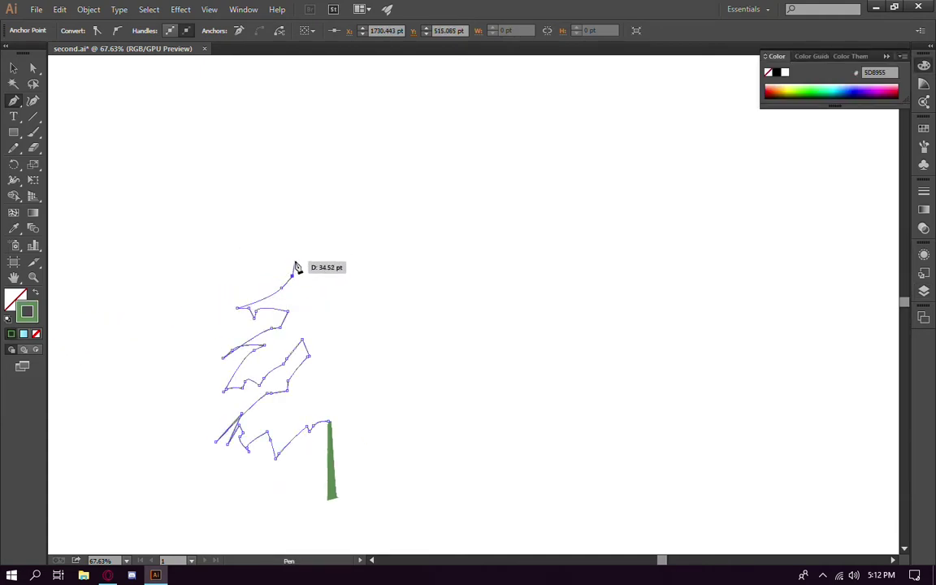
pyautogui.moveTo(298, 268); pyautogui.dragTo(264, 261)
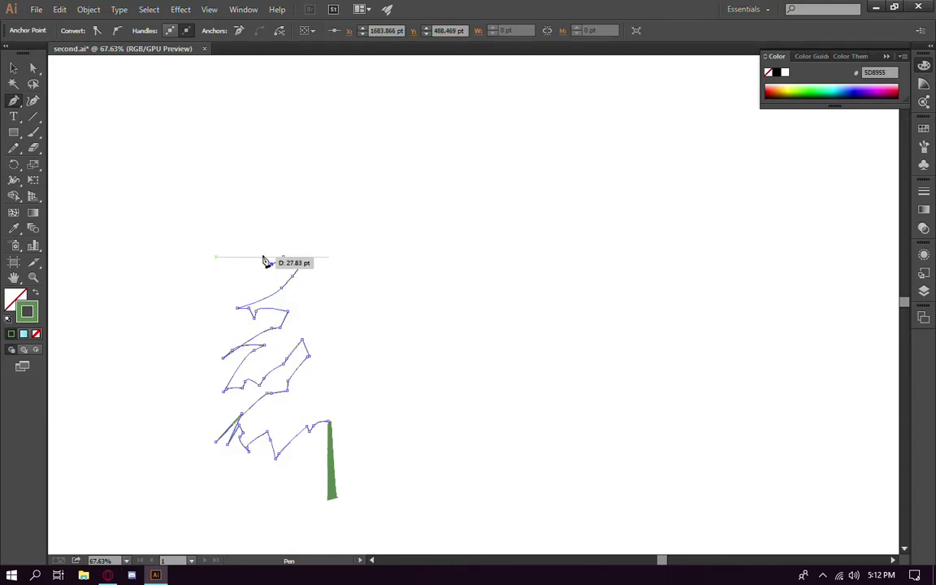
pyautogui.click(263, 258)
pyautogui.moveTo(329, 195); pyautogui.dragTo(331, 169)
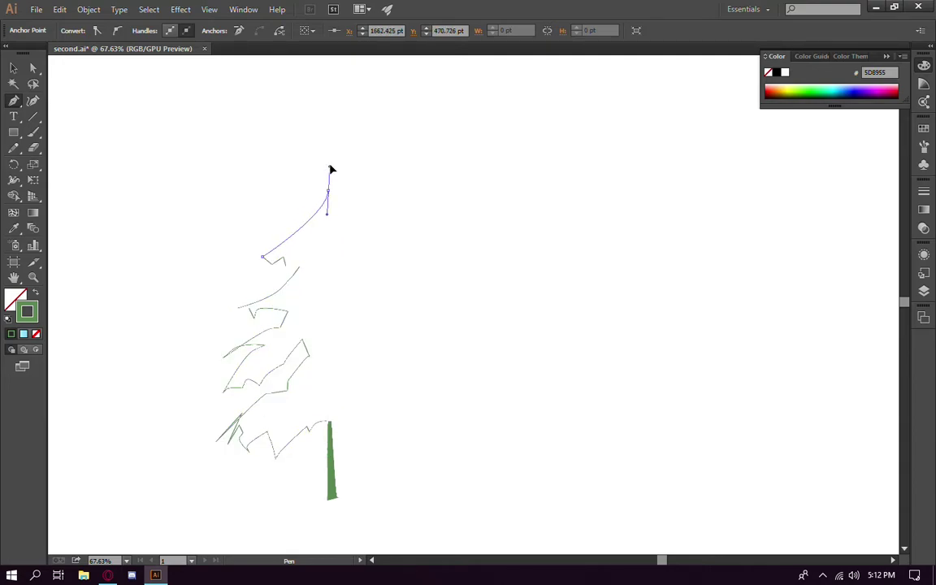
pyautogui.click(320, 192)
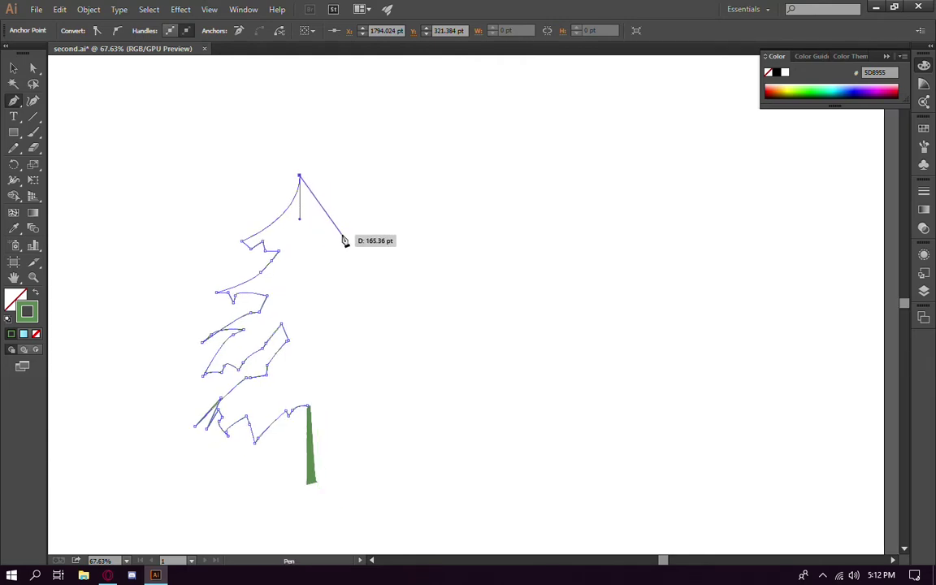
# Trace the right-side branches down and close the outline at the trunk top
pyautogui.moveTo(353, 241)
pyautogui.mouseDown()
pyautogui.moveTo(368, 252)
pyautogui.moveTo(338, 247)
pyautogui.moveTo(343, 262)
pyautogui.moveTo(333, 269)
pyautogui.moveTo(373, 307)
pyautogui.moveTo(348, 310)
pyautogui.mouseUp()
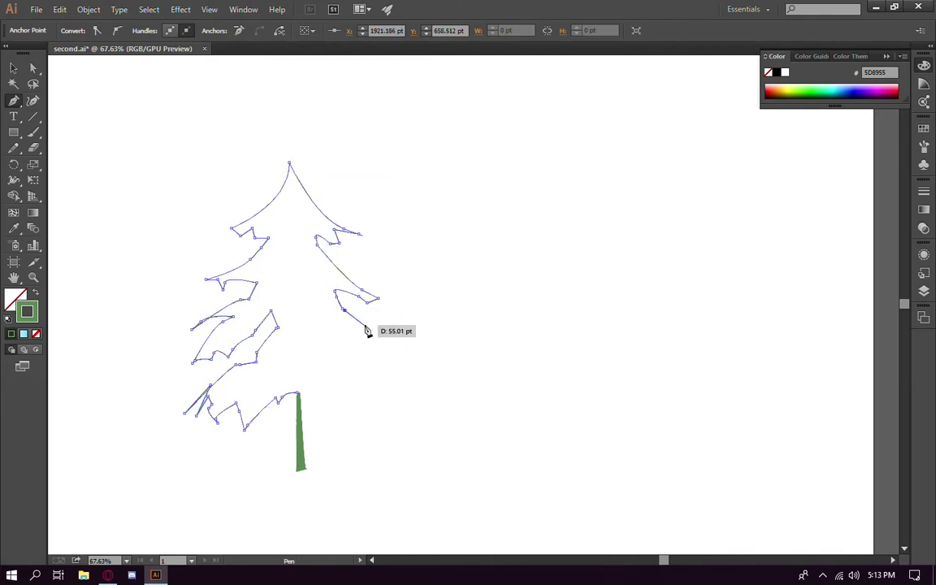
pyautogui.moveTo(347, 309); pyautogui.dragTo(357, 396)
pyautogui.click(366, 324)
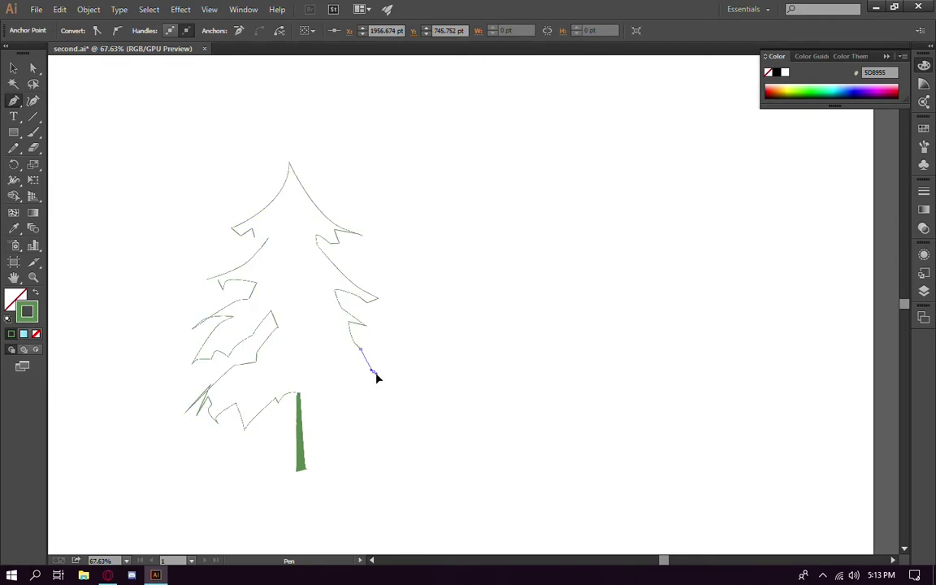
pyautogui.click(396, 406)
pyautogui.moveTo(349, 429); pyautogui.dragTo(303, 398)
pyautogui.keyDown('ctrl'); pyautogui.click(585, 405); pyautogui.keyUp('ctrl')
pyautogui.keyDown('alt'); pyautogui.scroll(-1, 325, 301); pyautogui.keyUp('alt')
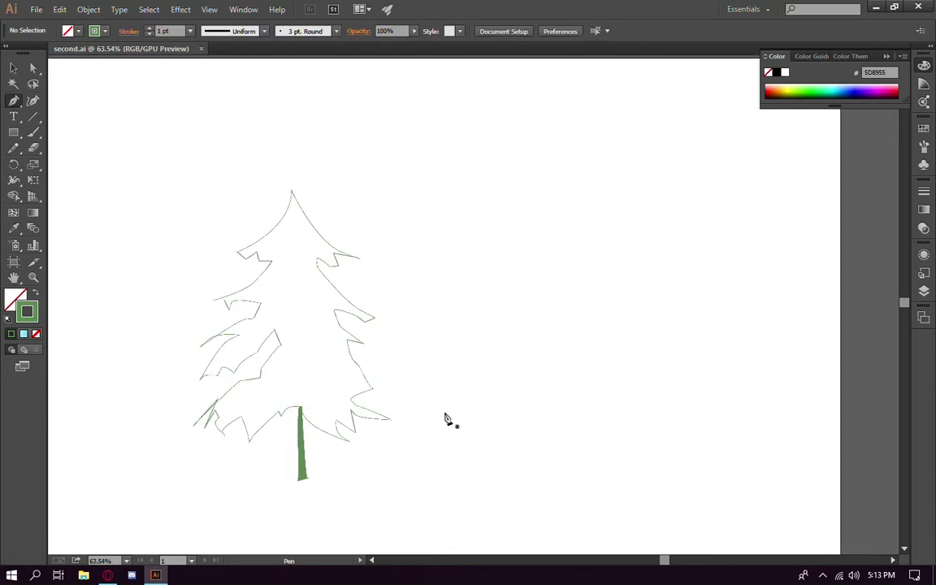
# Join the tree paths, place a copy to the right, and join the copy
pyautogui.hotkey('ctrl', 'a')
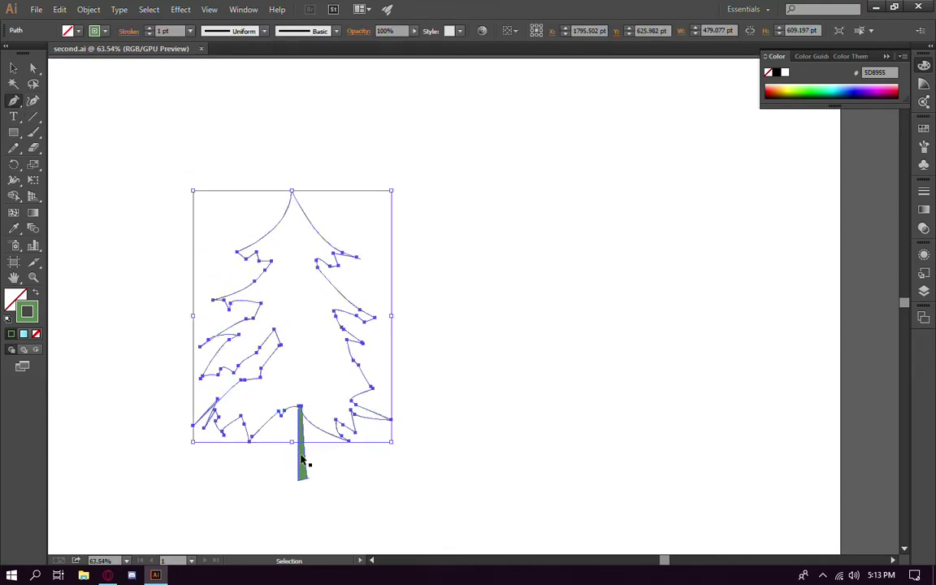
pyautogui.rightClick(309, 209)
pyautogui.click(342, 280)
pyautogui.keyDown('ctrl'); pyautogui.click(424, 328); pyautogui.keyUp('ctrl')
pyautogui.keyDown('ctrl'); pyautogui.click(280, 343); pyautogui.keyUp('ctrl')
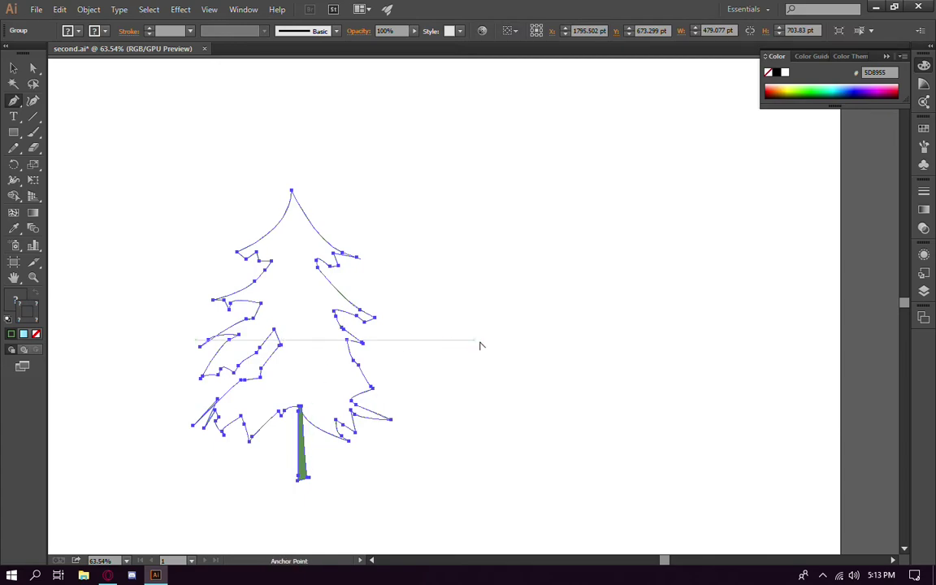
pyautogui.moveTo(247, 287); pyautogui.dragTo(507, 271)
pyautogui.hscroll(3, 508, 271)
pyautogui.hotkey('shift', '`')
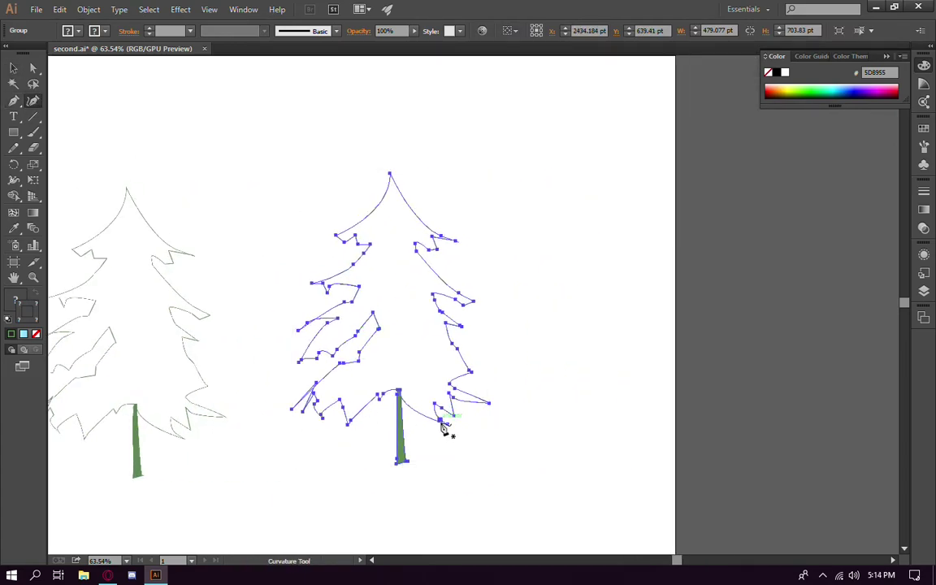
pyautogui.rightClick(397, 387)
pyautogui.click(442, 443)
# Reshape the copy's branch points with the Curvature tool, then fit both trees in view
pyautogui.scroll(3, 481, 309)
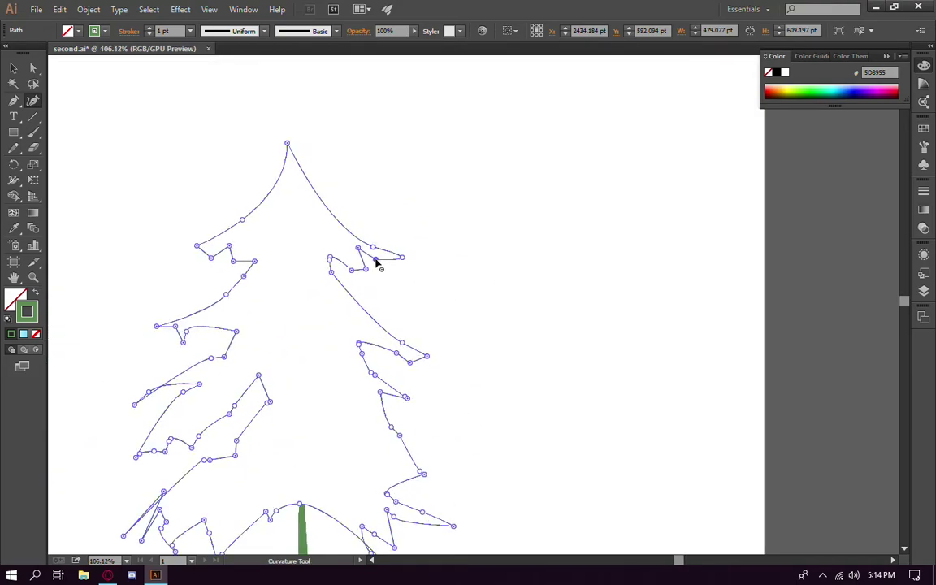
pyautogui.scroll(-3, 378, 261)
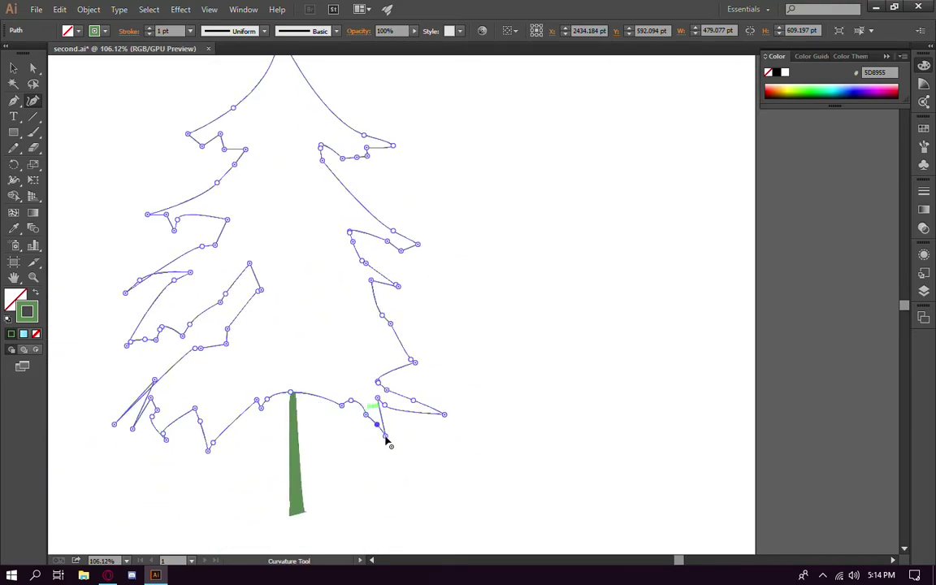
pyautogui.hscroll(-2, 293, 424)
pyautogui.press('p')
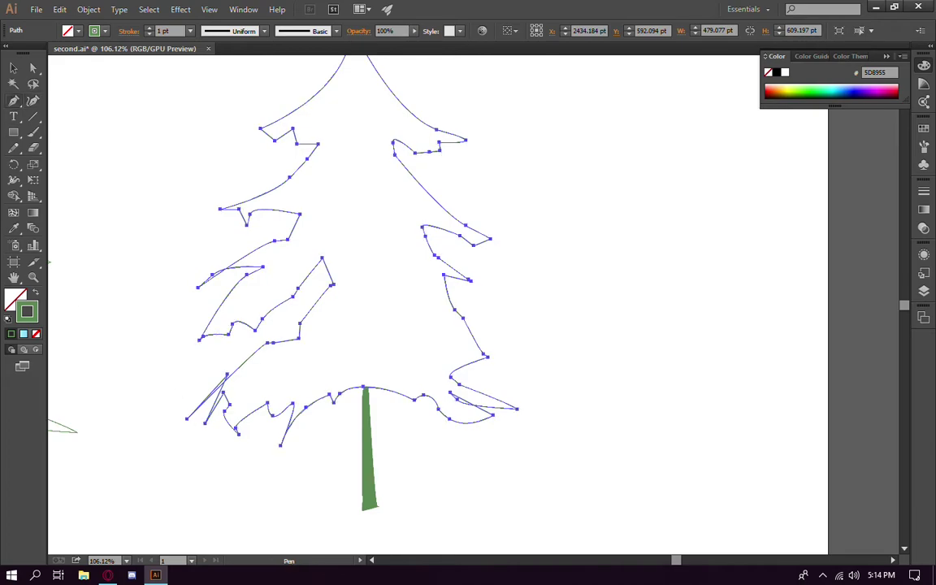
pyautogui.hotkey('shift', '`')
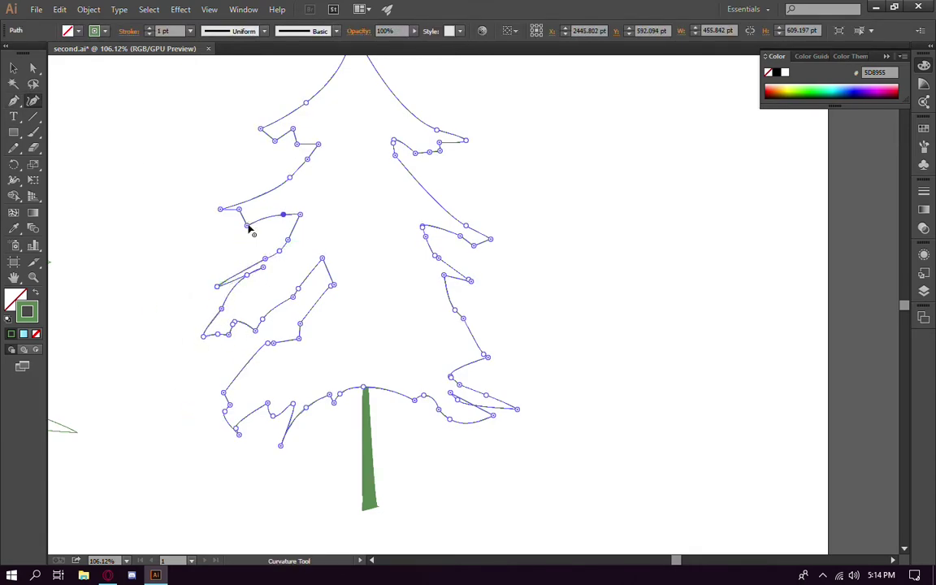
pyautogui.moveTo(249, 230); pyautogui.dragTo(276, 204)
pyautogui.click(415, 399)
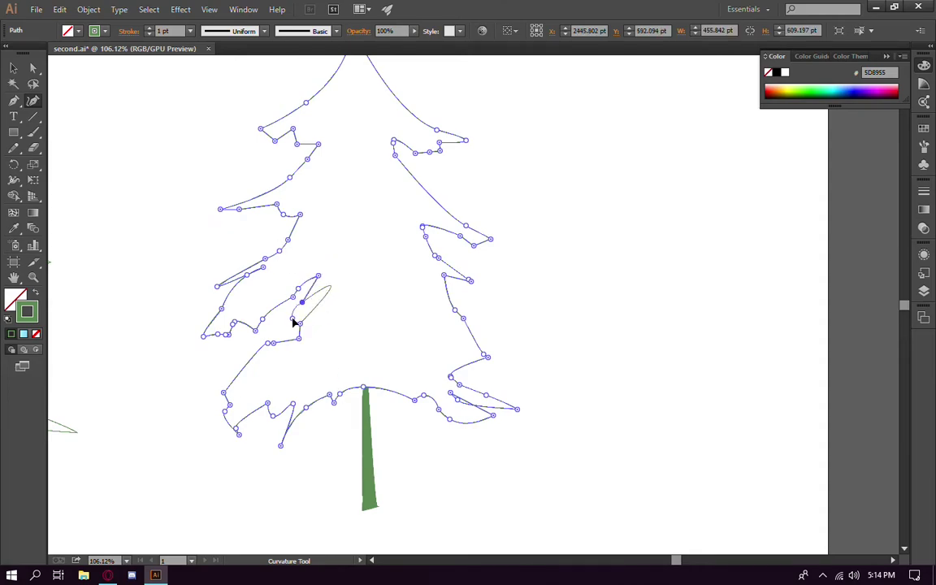
pyautogui.hotkey('ctrl', 'z')
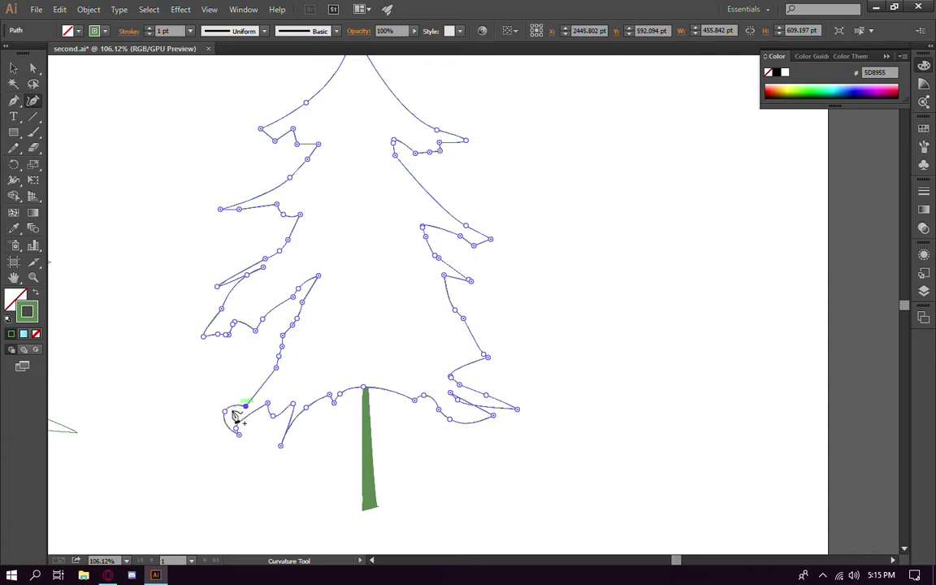
pyautogui.hotkey('ctrl', 'z')
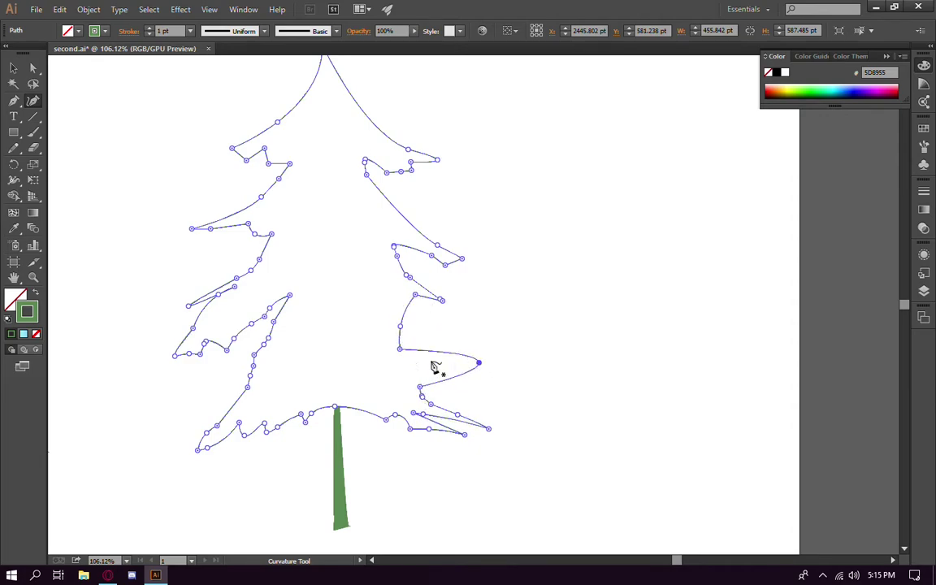
pyautogui.hotkey('ctrl', 'shift', 'a')
pyautogui.hotkey('ctrl', '0')
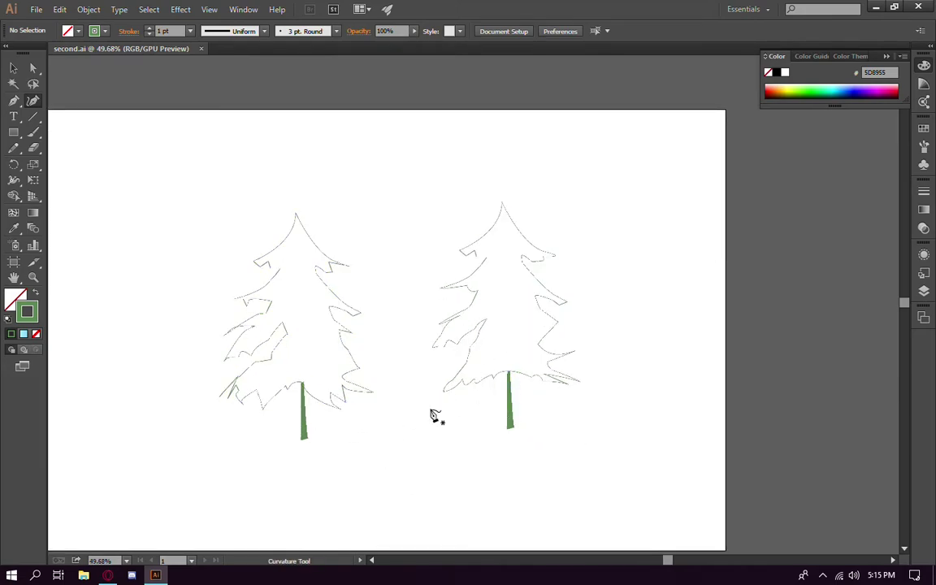
# Ungroup both the left and right trees
pyautogui.click(302, 411)
pyautogui.rightClick(309, 428)
pyautogui.click(387, 462)
pyautogui.rightClick(508, 372)
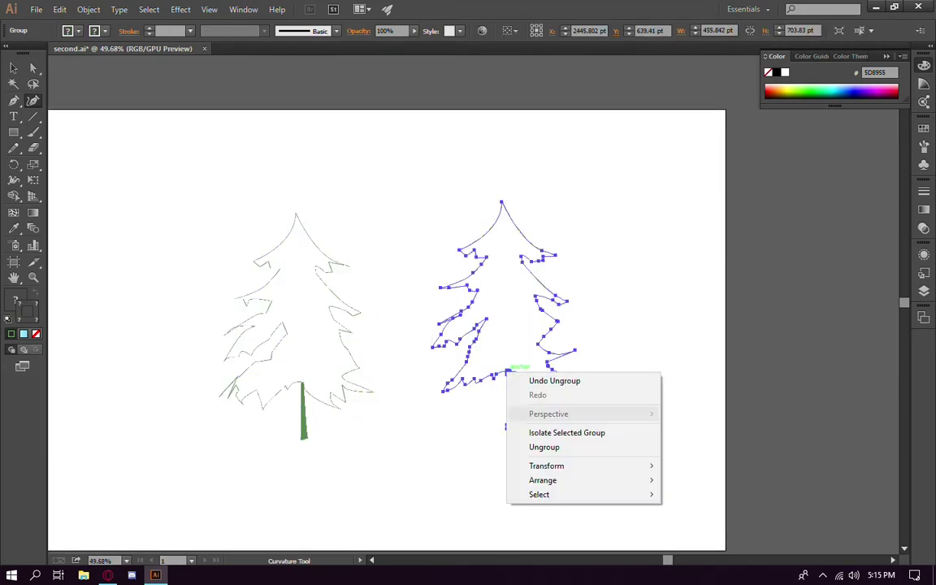
pyautogui.click(543, 447)
pyautogui.click(314, 438)
# Show the Shades, Hills and Sky layers again and darken the left trunk's brown fill
pyautogui.click(303, 414)
pyautogui.hotkey('ctrl', 'shift', 'a')
pyautogui.press('F7')
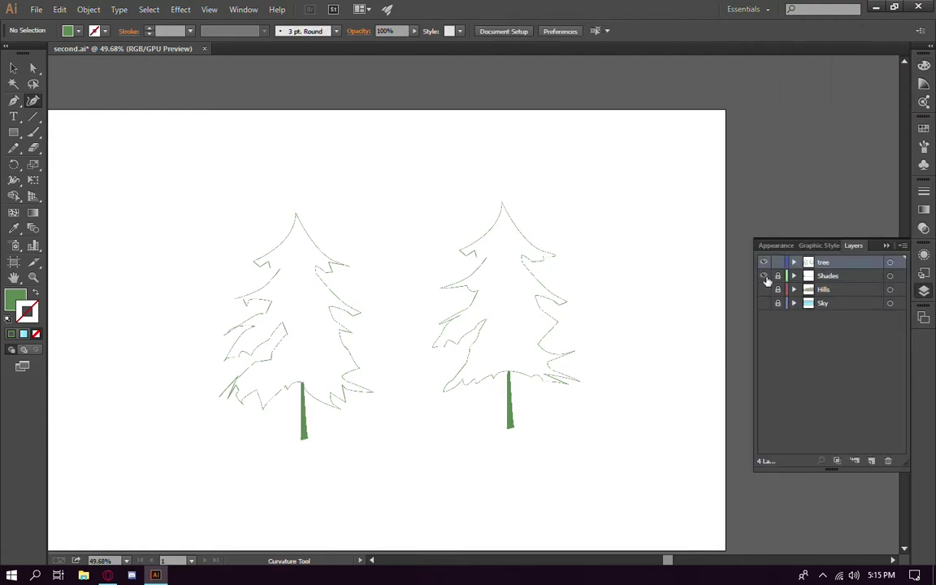
pyautogui.moveTo(763, 275); pyautogui.dragTo(763, 303)
pyautogui.click(305, 431)
pyautogui.press('i')
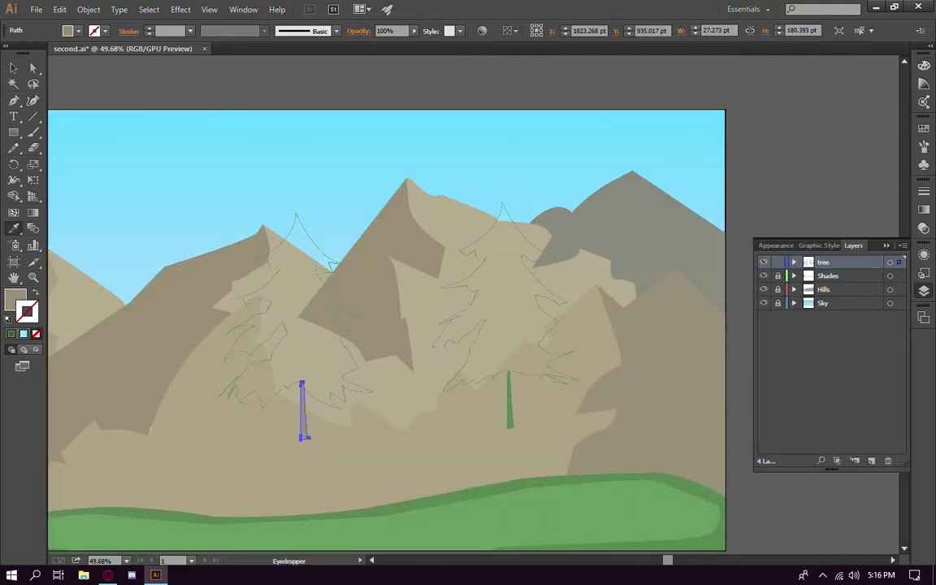
pyautogui.doubleClick(15, 299)
pyautogui.moveTo(591, 156); pyautogui.dragTo(591, 172)
pyautogui.click(852, 96)
# Fill the left tree outline with grass green, lightened in the Color Picker
pyautogui.press('v')
pyautogui.click(510, 416)
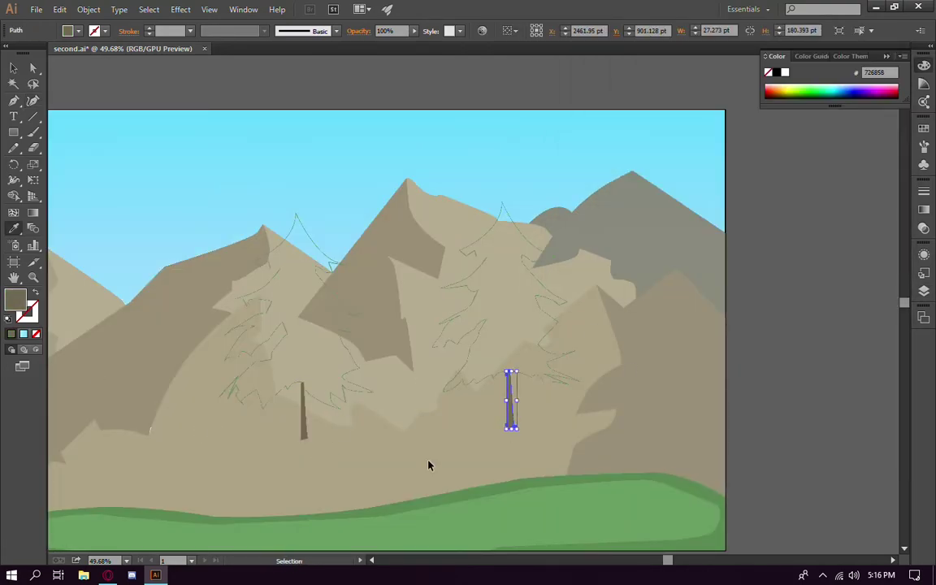
pyautogui.hotkey('ctrl', 'shift', 'a')
pyautogui.moveTo(429, 466); pyautogui.dragTo(623, 433)
pyautogui.scroll(-2, 622, 432)
pyautogui.press('i')
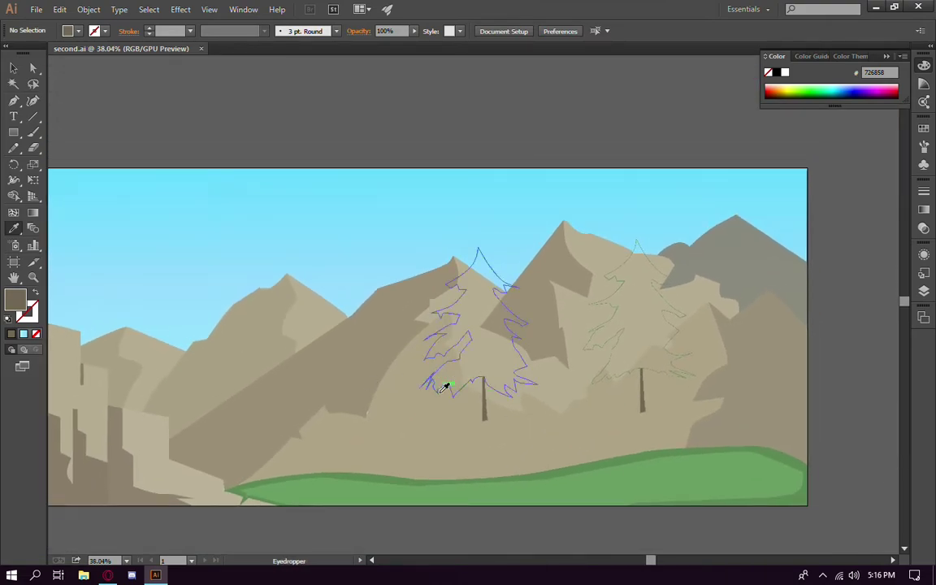
pyautogui.scroll(4, 497, 425)
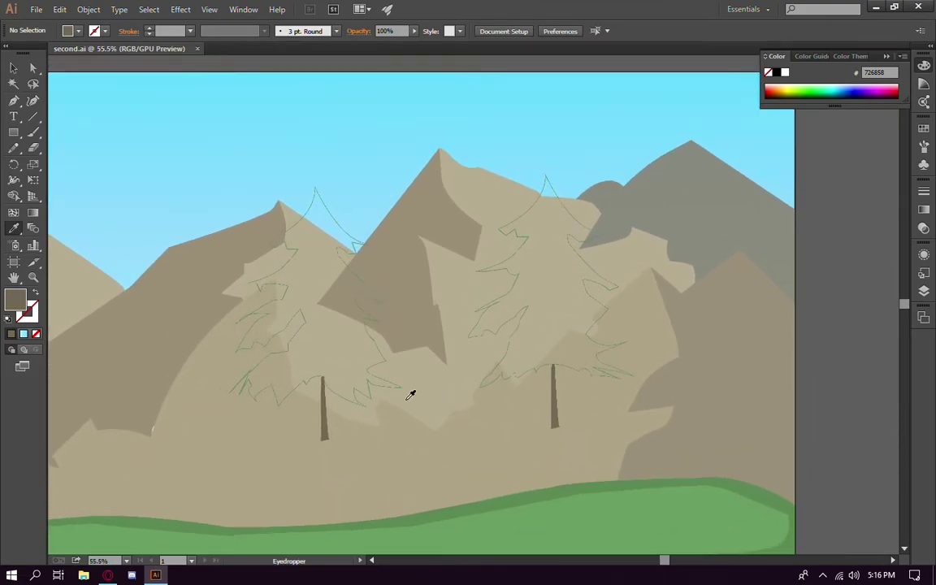
pyautogui.keyDown('ctrl'); pyautogui.click(386, 350); pyautogui.keyUp('ctrl')
pyautogui.click(618, 522)
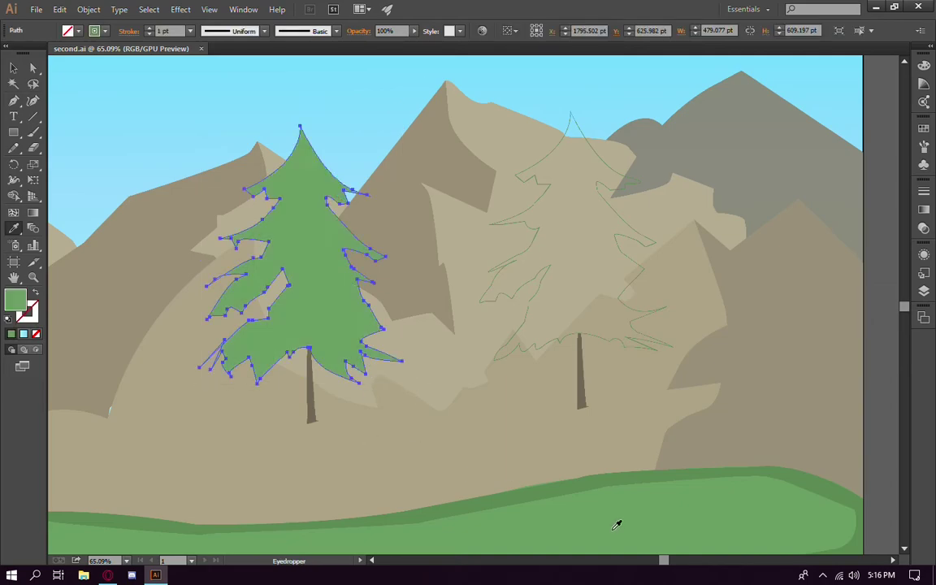
pyautogui.doubleClick(15, 300)
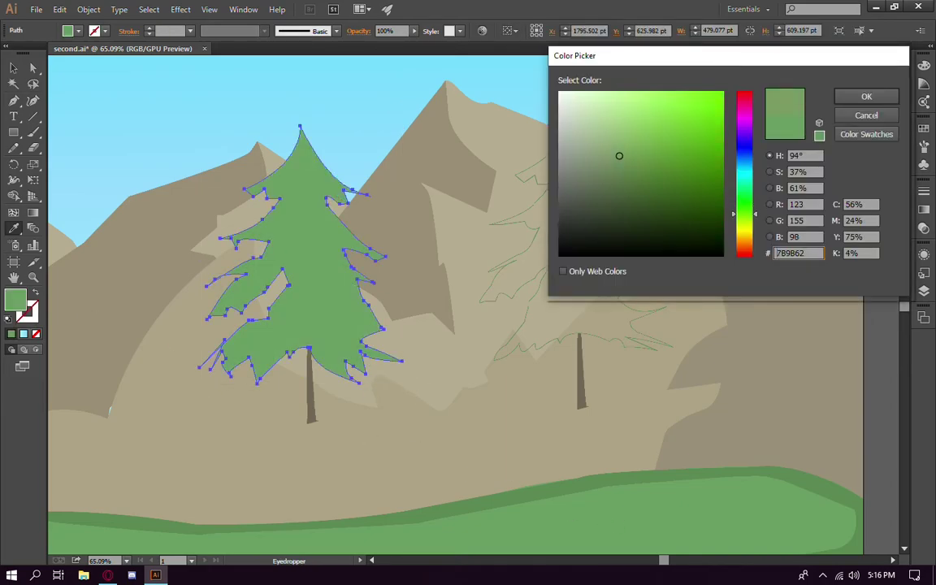
pyautogui.moveTo(619, 155); pyautogui.dragTo(625, 142)
pyautogui.click(867, 96)
pyautogui.keyDown('ctrl'); pyautogui.click(468, 445); pyautogui.keyUp('ctrl')
# Apply the same light green to the right tree outline with the Eyedropper
pyautogui.keyDown('ctrl'); pyautogui.click(495, 355); pyautogui.keyUp('ctrl')
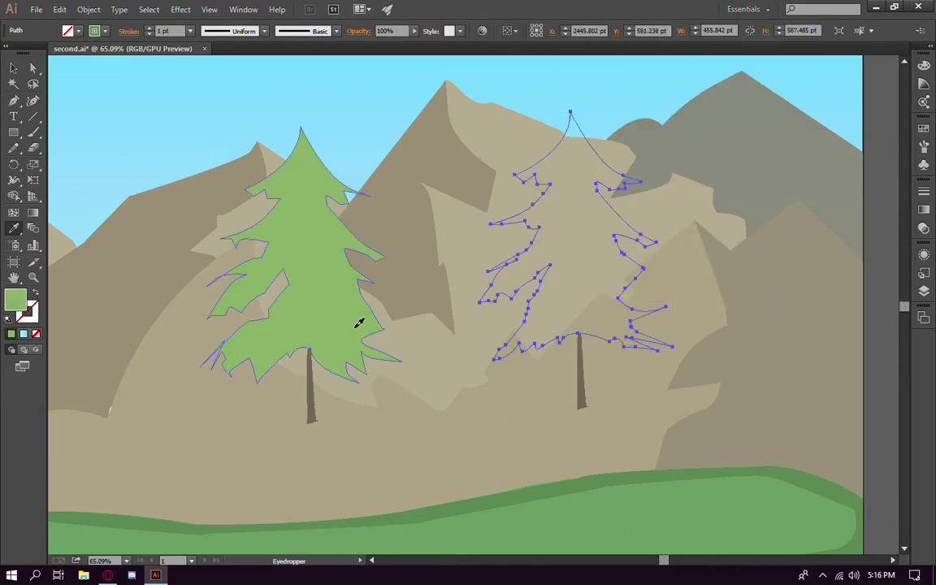
pyautogui.click(359, 322)
pyautogui.scroll(-2, 508, 435)
pyautogui.scroll(4, 480, 407)
# Draw a long ellipse across the sky and flatten it into a thin sliver
pyautogui.moveTo(13, 131); pyautogui.dragTo(65, 163)
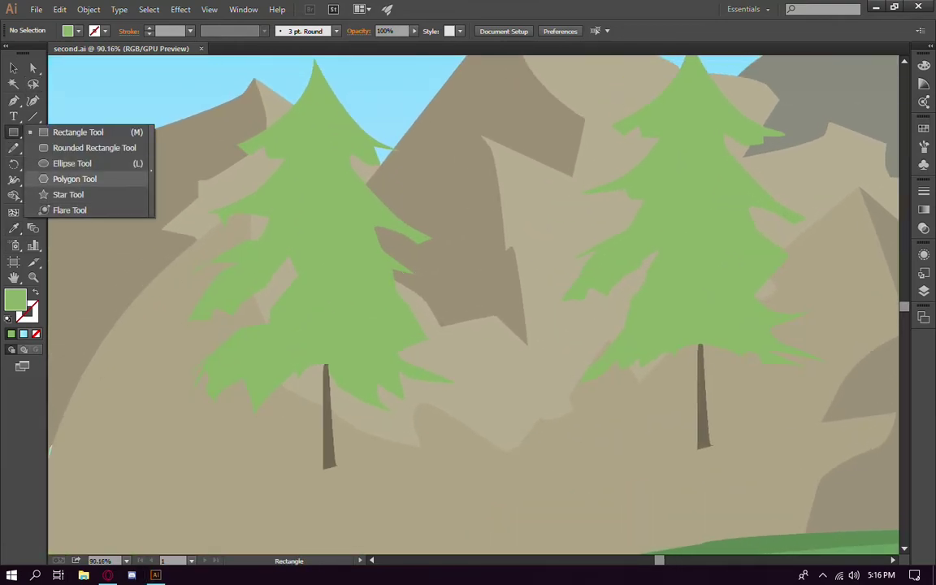
pyautogui.hotkey('ctrl', '0')
pyautogui.moveTo(142, 187); pyautogui.dragTo(514, 190)
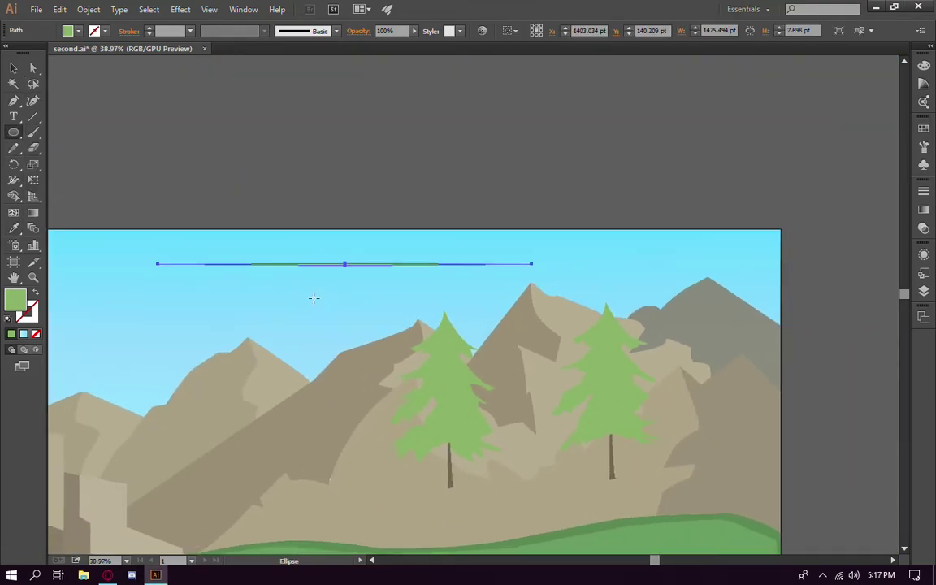
pyautogui.scroll(10, 133, 179)
pyautogui.moveTo(340, 263); pyautogui.dragTo(348, 252)
pyautogui.scroll(-9, 382, 365)
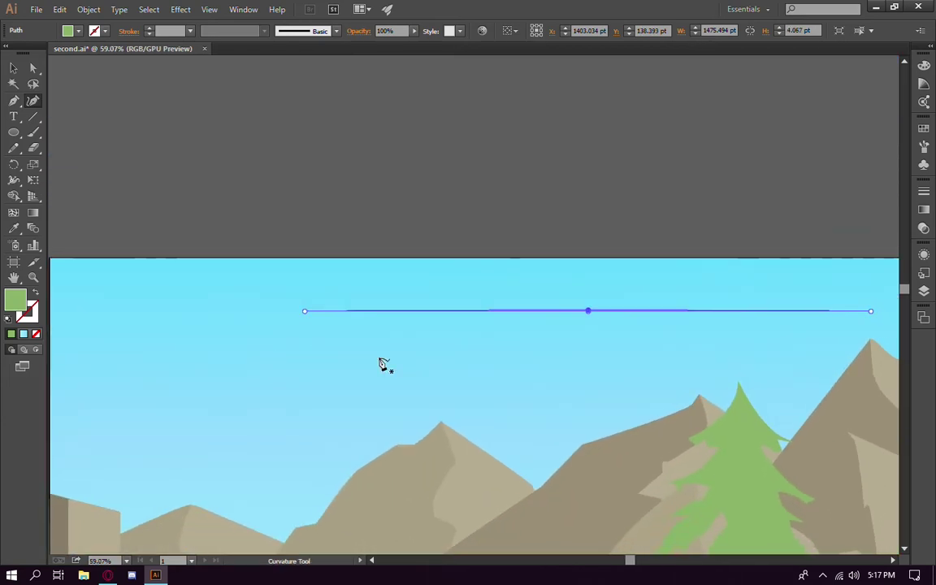
pyautogui.scroll(9, 460, 349)
pyautogui.moveTo(272, 339); pyautogui.dragTo(272, 338)
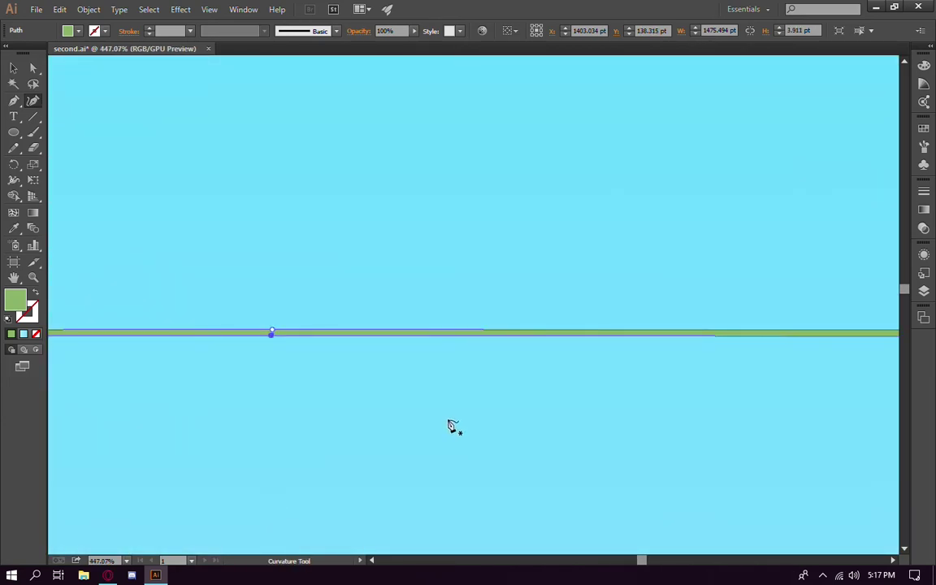
# Add the green sliver to the Brushes panel as a new Art Brush
pyautogui.click(88, 9)
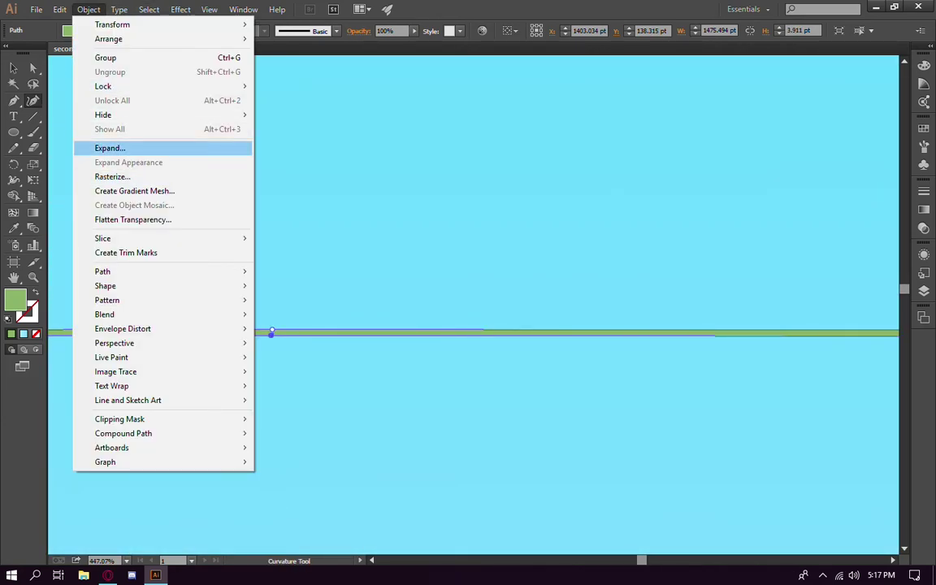
pyautogui.press('Escape')
pyautogui.click(88, 9)
pyautogui.press('Escape')
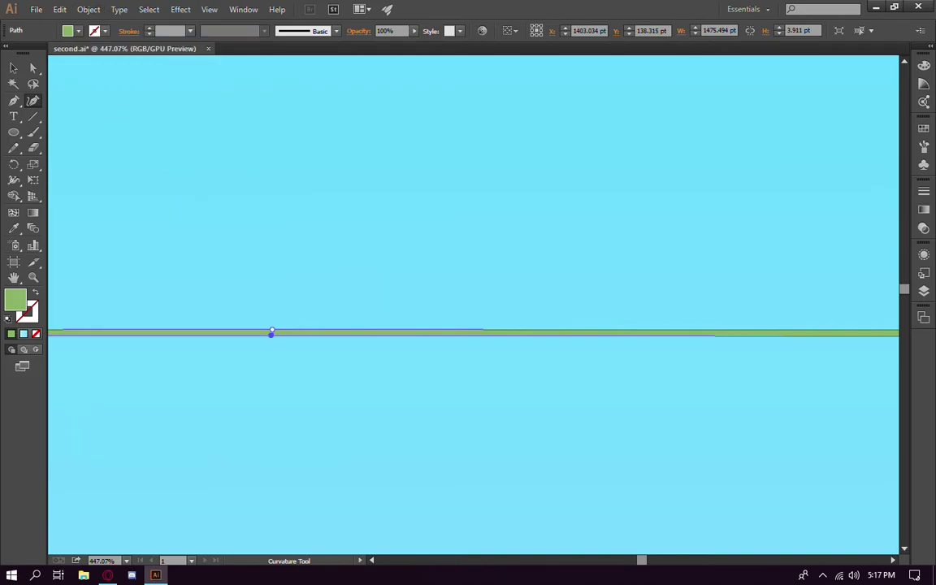
pyautogui.click(924, 146)
pyautogui.moveTo(794, 333); pyautogui.dragTo(794, 296)
pyautogui.press('Return')
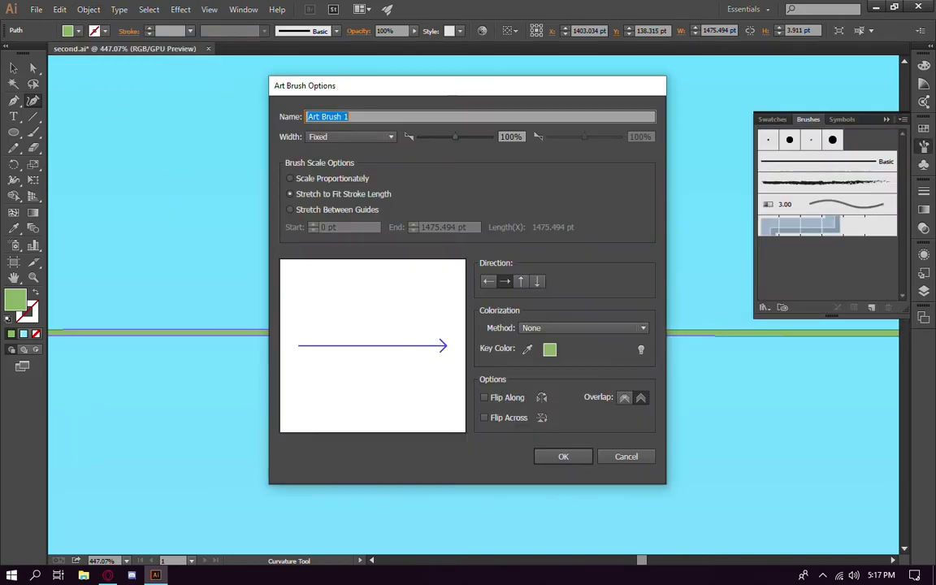
pyautogui.press('Return')
# Confirm the light green fill and delete the original sliver shape
pyautogui.doubleClick(14, 300)
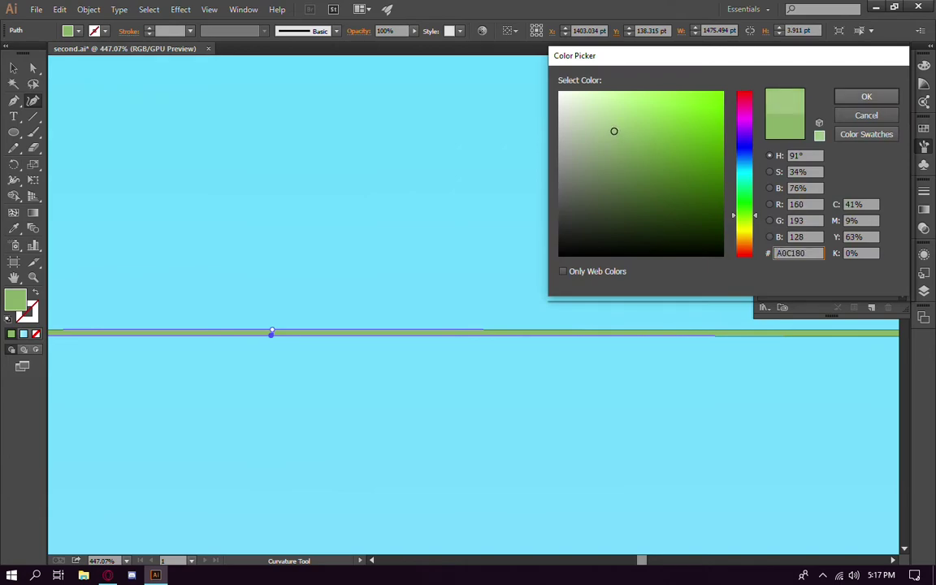
pyautogui.press('Return')
pyautogui.doubleClick(15, 301)
pyautogui.press('Return')
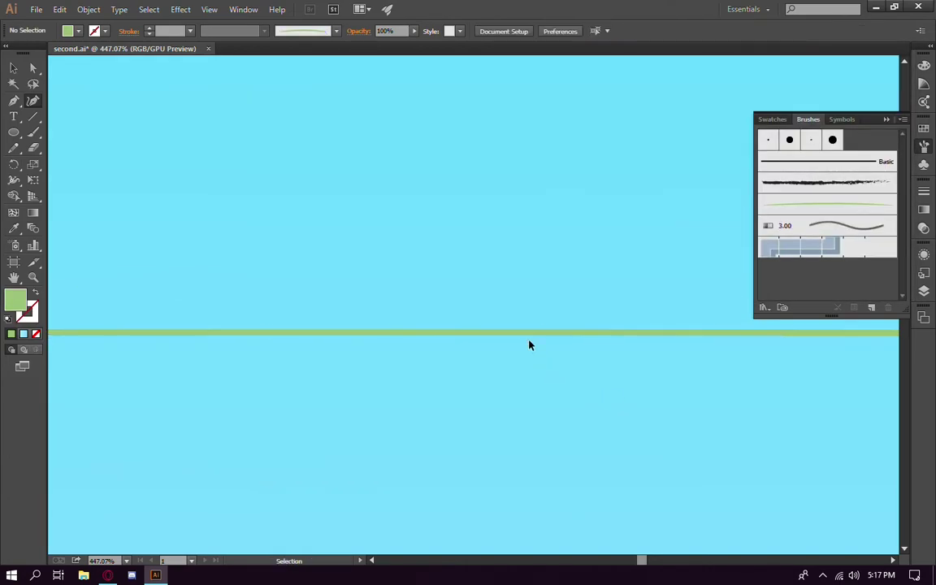
pyautogui.press('Delete')
# Paint grass blades at the foliage base with the new Paintbrush brush
pyautogui.scroll(-4, 623, 367)
pyautogui.scroll(-2, 398, 180)
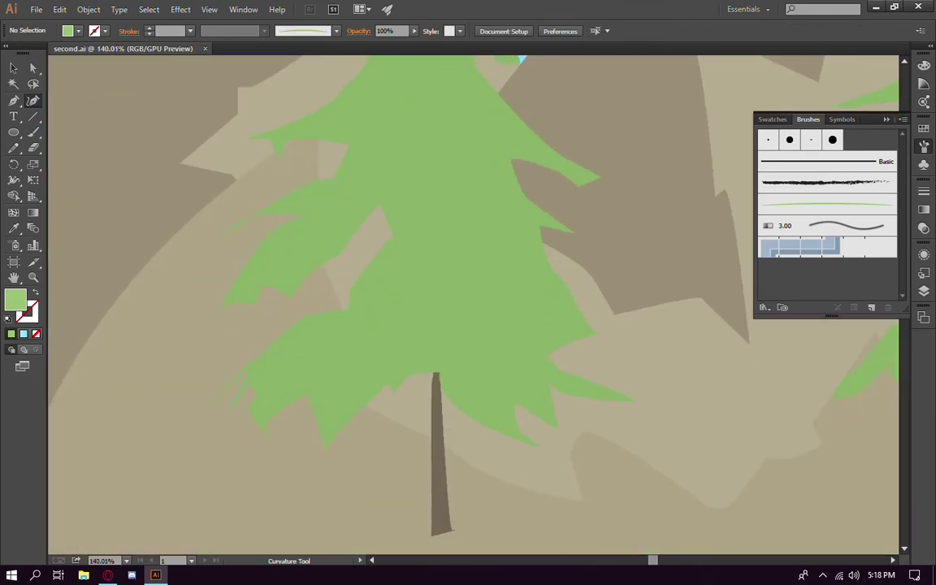
pyautogui.press('b')
pyautogui.moveTo(327, 434); pyautogui.dragTo(424, 413)
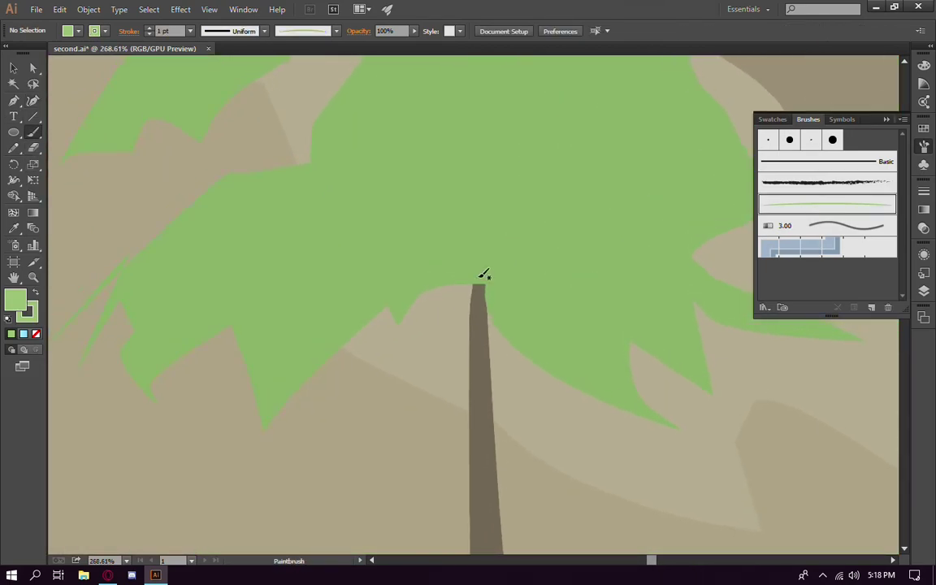
# Reshape the foliage spikes with the Curvature tool, lowering the left spike point
pyautogui.scroll(1, 448, 276)
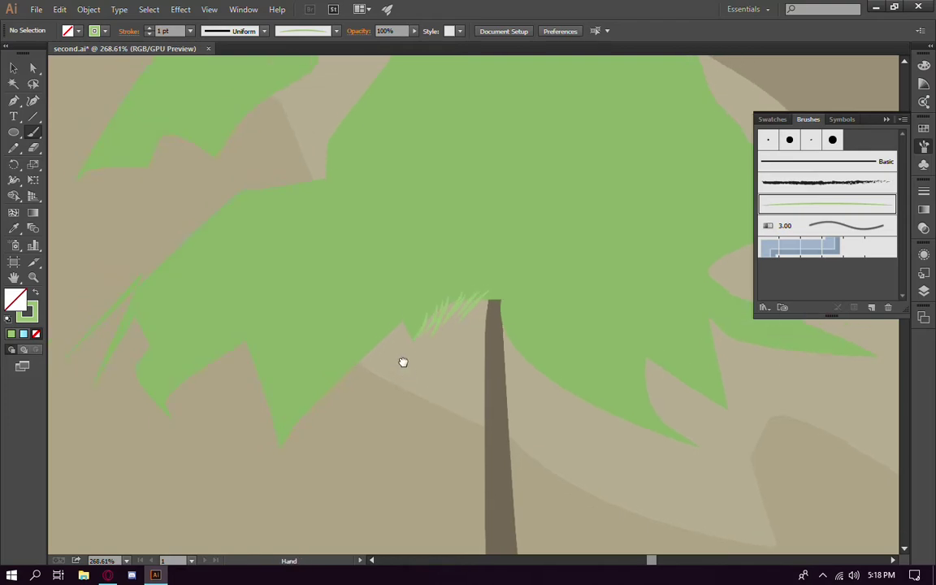
pyautogui.hscroll(-3, 325, 325)
pyautogui.keyDown('ctrl'); pyautogui.click(234, 292); pyautogui.keyUp('ctrl')
pyautogui.hotkey('shift', '`')
pyautogui.moveTo(224, 278); pyautogui.dragTo(213, 313)
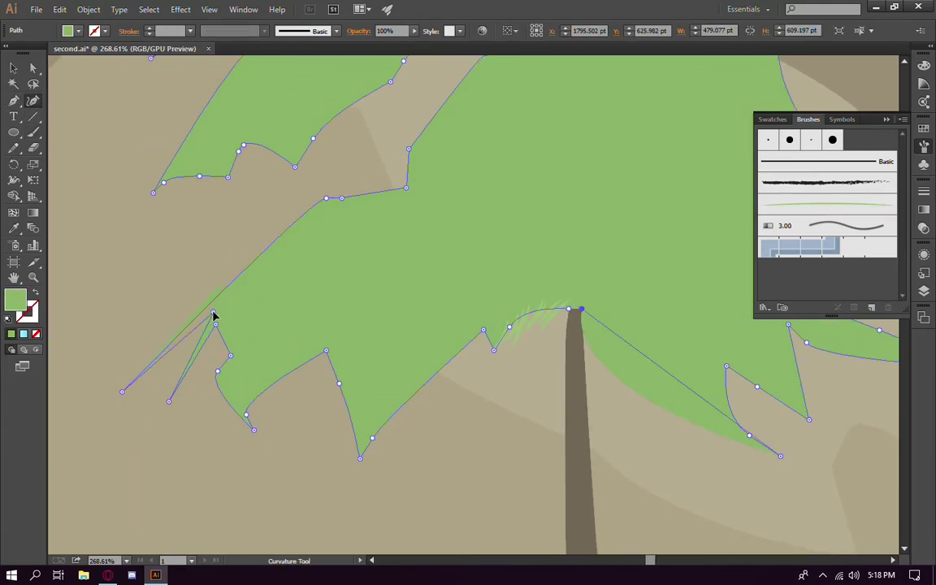
pyautogui.moveTo(780, 455); pyautogui.dragTo(769, 463)
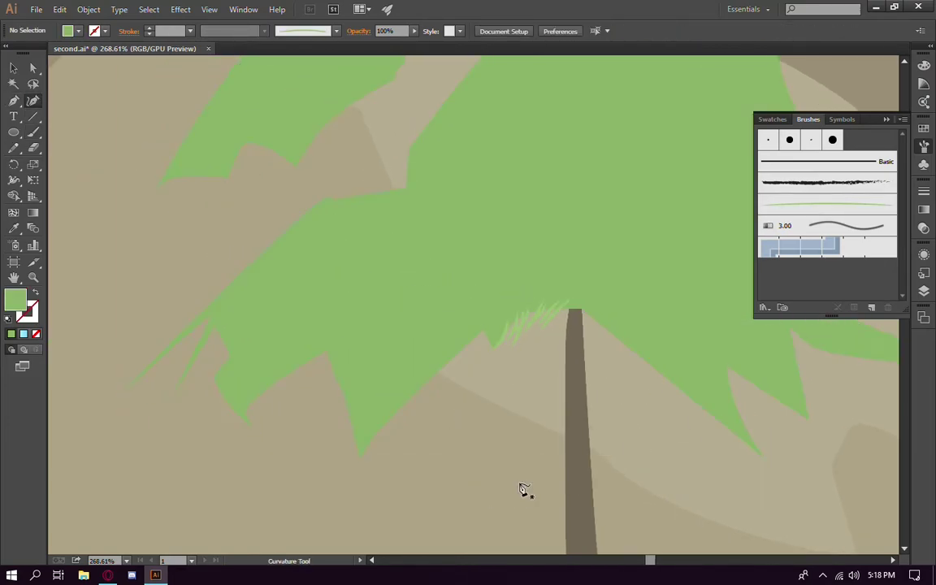
pyautogui.scroll(-1, 522, 488)
pyautogui.scroll(-1, 524, 455)
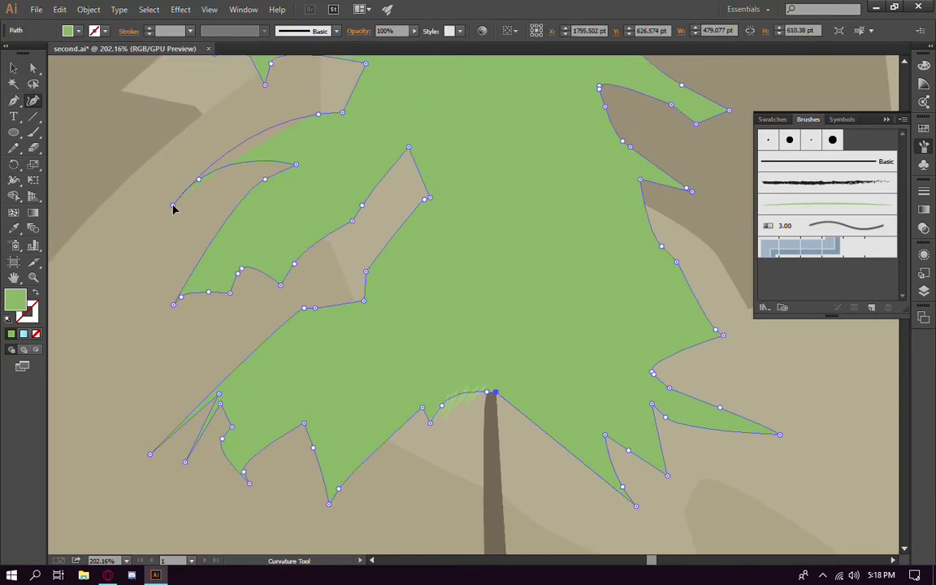
pyautogui.hotkey('ctrl', 'shift', 'a')
# Set the grass brush Colorization to Tints and apply it to existing strokes
pyautogui.doubleClick(827, 203)
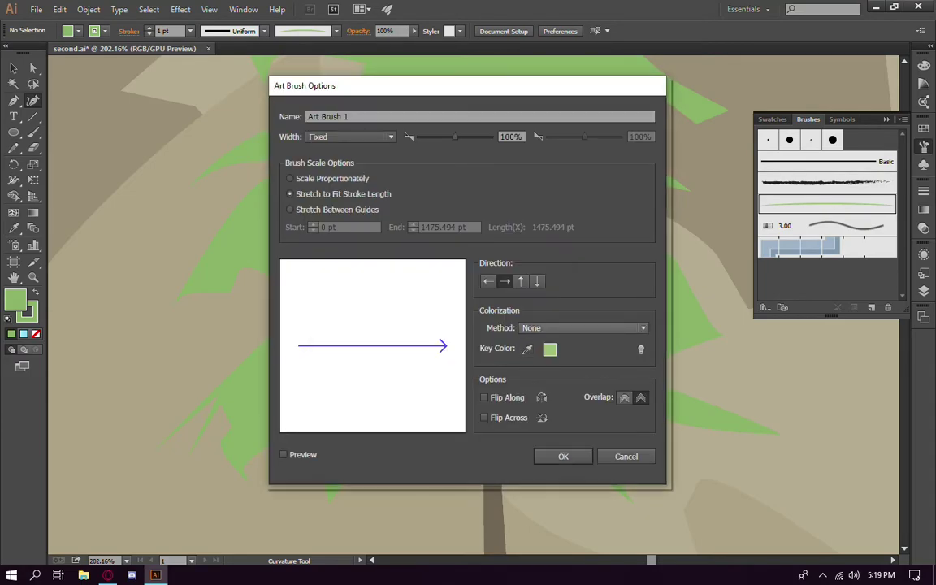
pyautogui.click(584, 328)
pyautogui.click(536, 314)
pyautogui.click(563, 456)
pyautogui.click(454, 305)
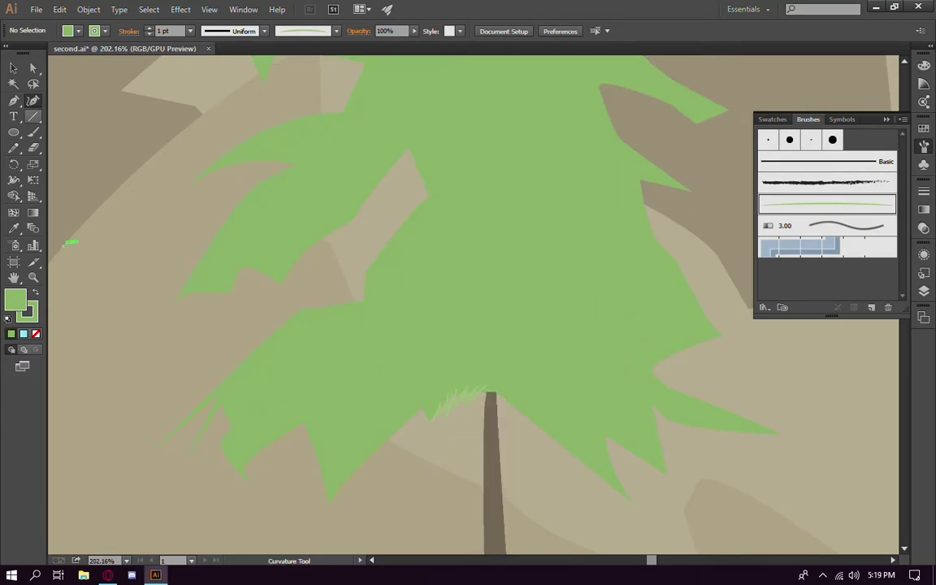
# Select the painted trial grass strokes at the trunk top
pyautogui.scroll(5, 455, 402)
pyautogui.moveTo(295, 366); pyautogui.dragTo(680, 234)
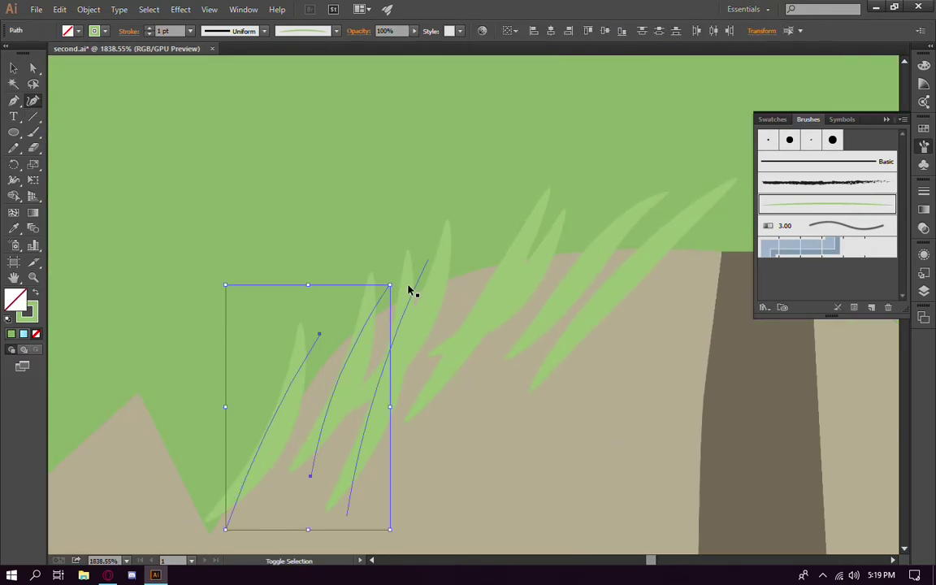
pyautogui.scroll(-5, 625, 384)
pyautogui.scroll(-5, 606, 407)
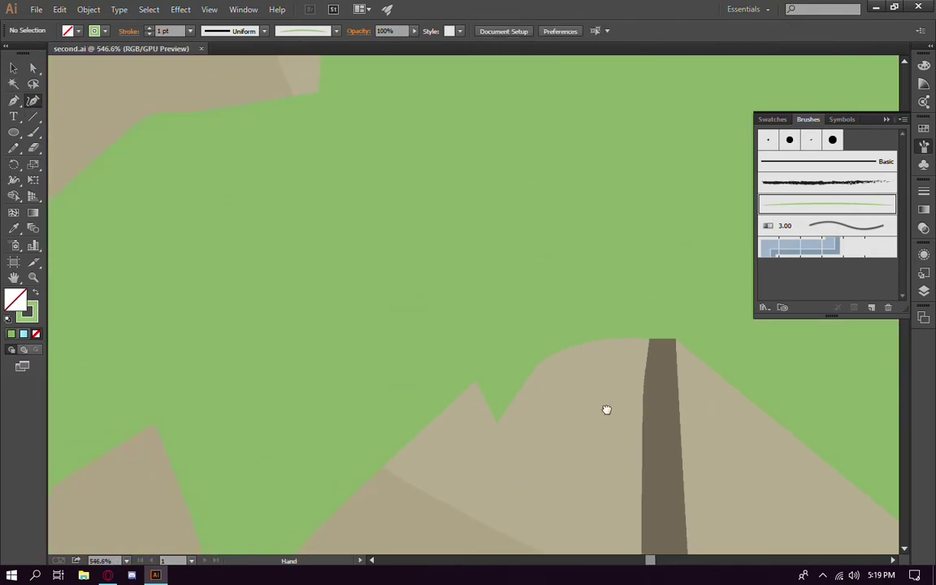
pyautogui.scroll(-4, 488, 325)
pyautogui.scroll(-3, 352, 219)
pyautogui.scroll(5, 352, 219)
# Draw another long thin ellipse across the sky and swap its fill to stroke
pyautogui.moveTo(209, 236); pyautogui.dragTo(752, 253)
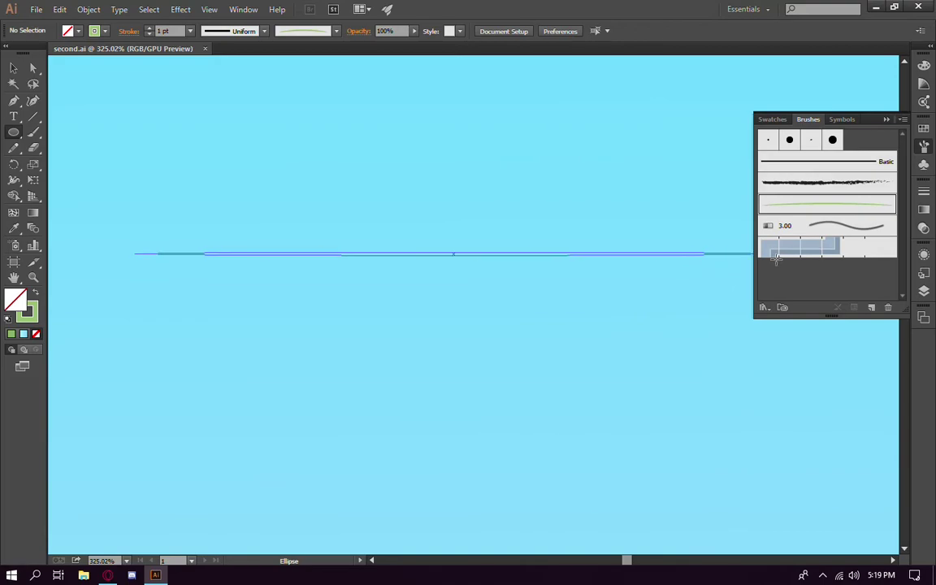
pyautogui.hotkey('shift', 'x')
pyautogui.scroll(-3, 547, 485)
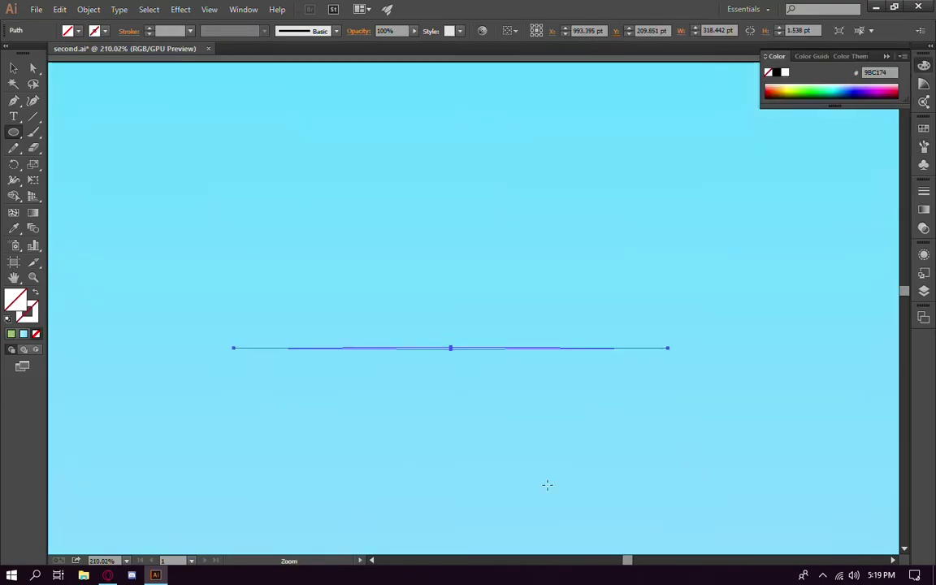
pyautogui.scroll(-3, 548, 485)
pyautogui.press('i')
pyautogui.scroll(7, 508, 342)
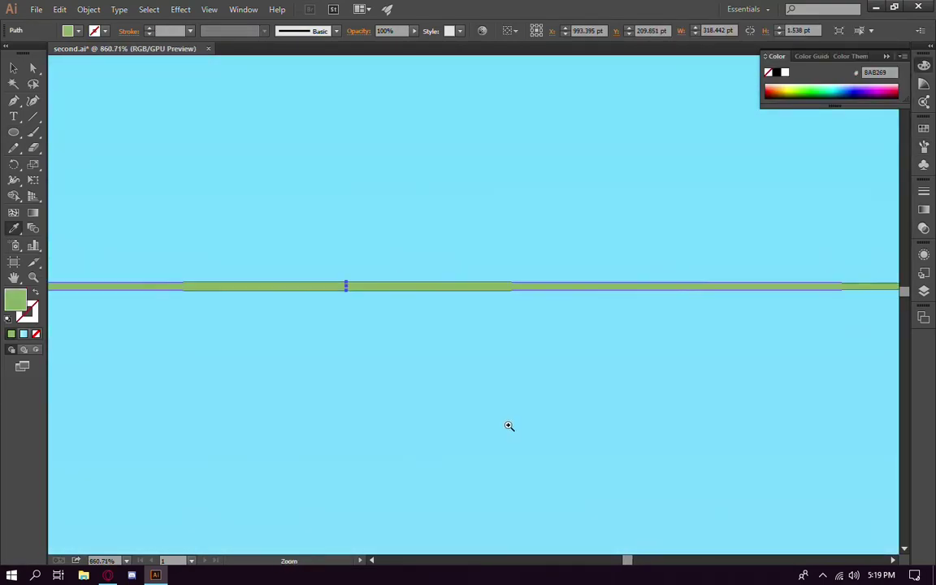
pyautogui.hotkey('shift', '`')
pyautogui.scroll(5, 393, 230)
pyautogui.scroll(-3, 392, 230)
pyautogui.scroll(-2, 610, 304)
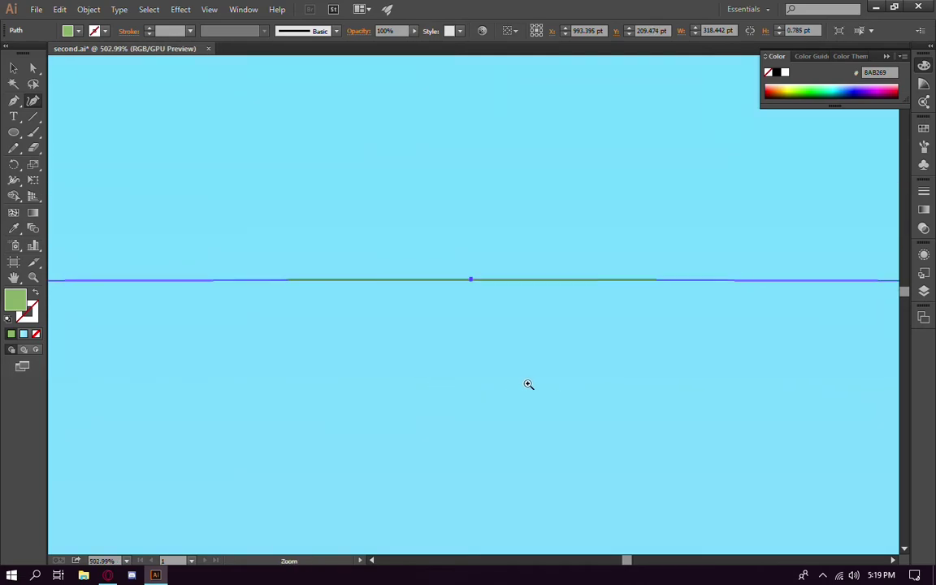
pyautogui.scroll(-2, 529, 382)
# Create a new Art Brush from the thin line to reach Art Brush Options
pyautogui.press('F5')
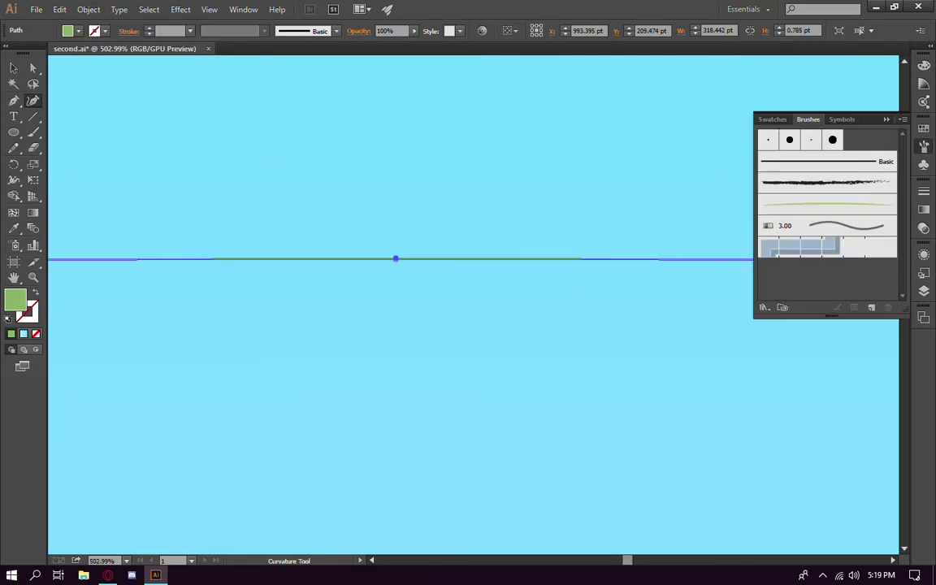
pyautogui.click(871, 307)
pyautogui.click(411, 334)
pyautogui.click(432, 381)
# Accept the new art brush and paint feathery strokes along the left pine's upper branch edges
pyautogui.press('Return')
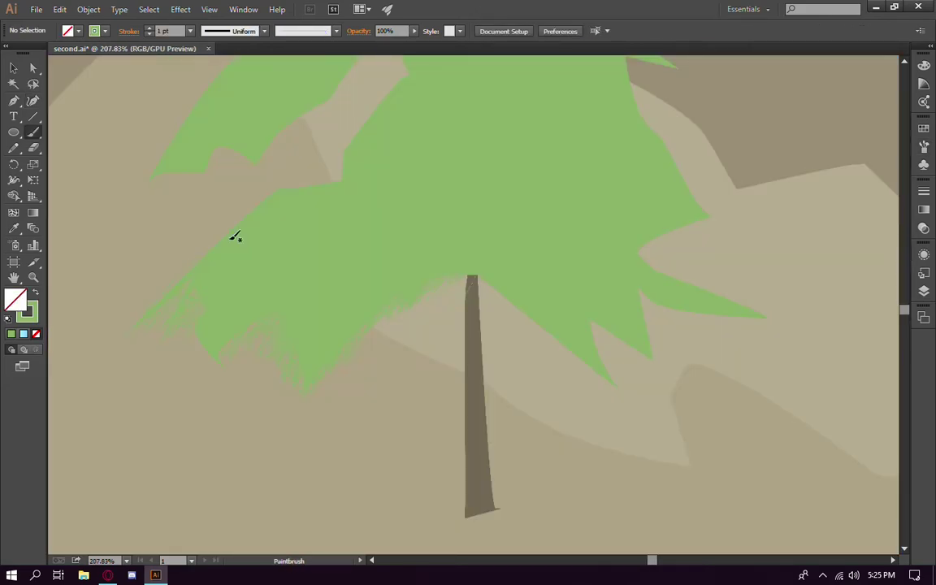
pyautogui.moveTo(355, 168); pyautogui.dragTo(396, 235)
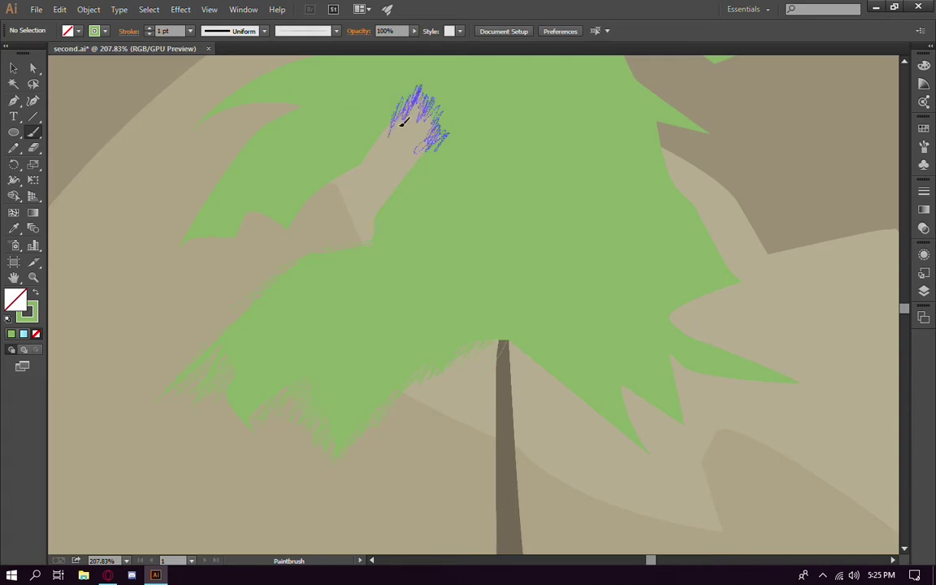
pyautogui.moveTo(302, 210); pyautogui.dragTo(304, 213)
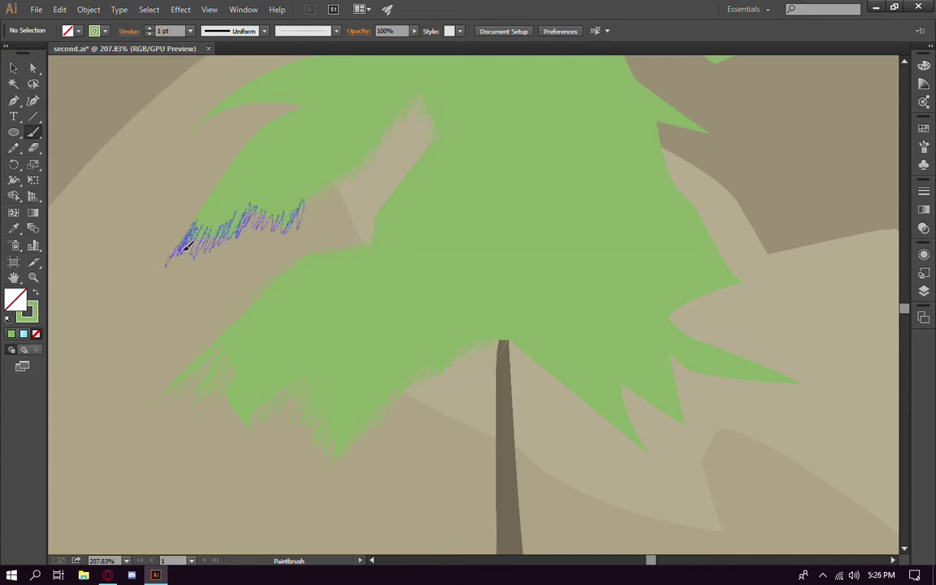
pyautogui.moveTo(301, 203); pyautogui.dragTo(302, 207)
pyautogui.scroll(-2, 303, 207)
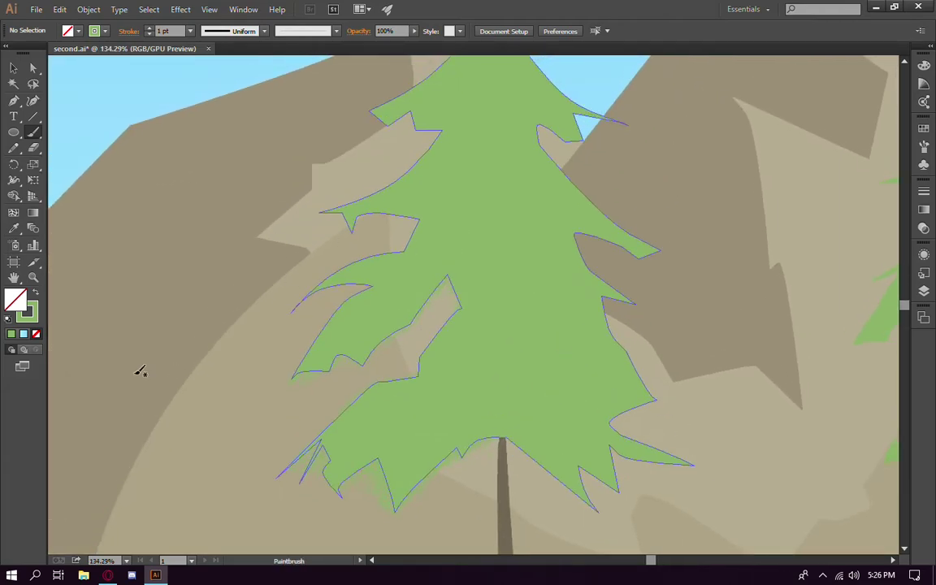
pyautogui.scroll(2, 216, 370)
pyautogui.moveTo(557, 321); pyautogui.dragTo(365, 423)
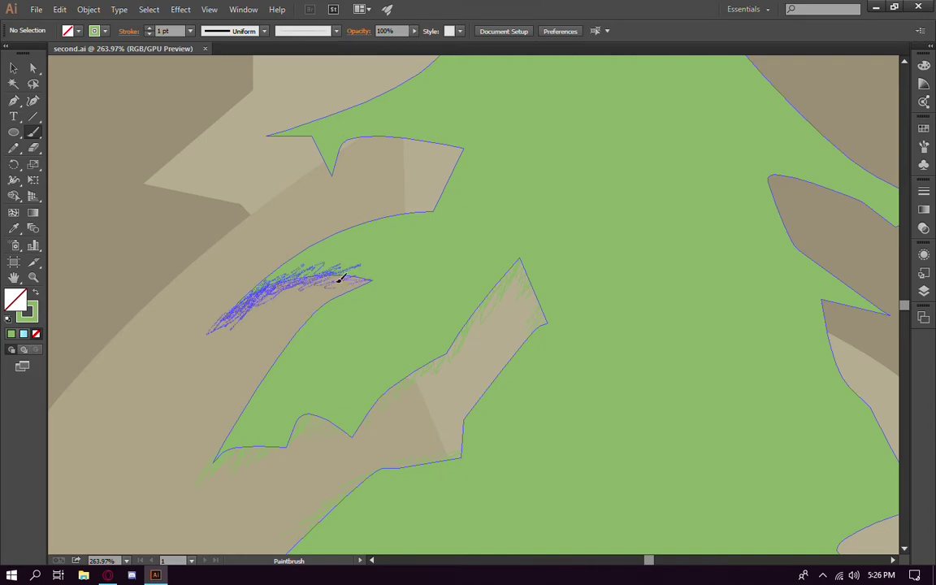
pyautogui.moveTo(398, 215); pyautogui.dragTo(443, 191)
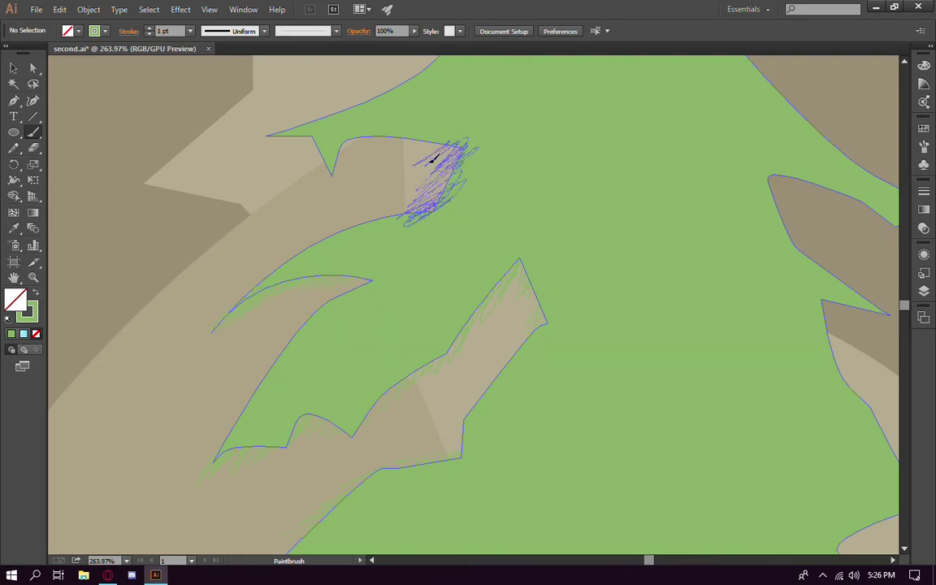
pyautogui.moveTo(317, 148)
pyautogui.mouseDown()
pyautogui.moveTo(224, 325)
pyautogui.moveTo(272, 298)
pyautogui.mouseUp()
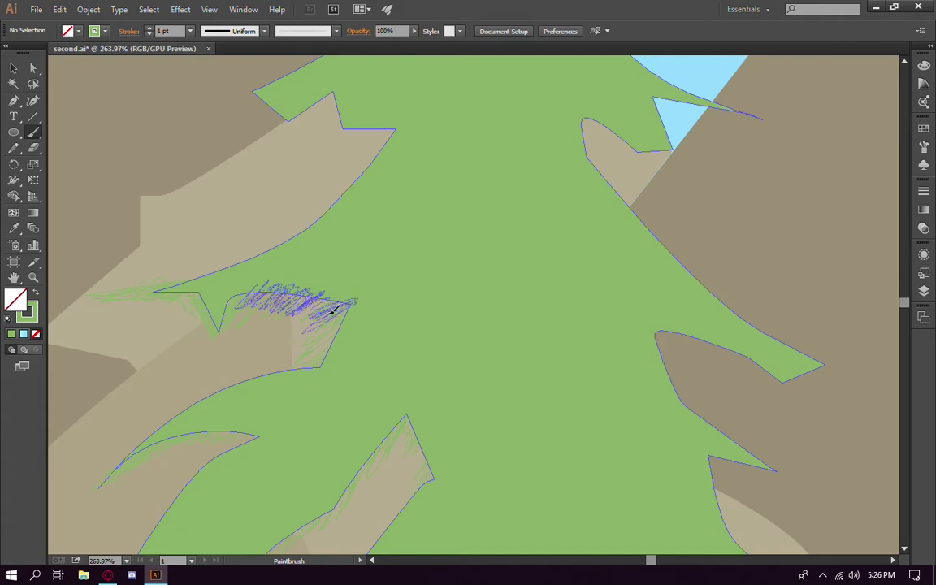
pyautogui.moveTo(332, 311); pyautogui.dragTo(333, 309)
pyautogui.moveTo(203, 213); pyautogui.dragTo(175, 278)
pyautogui.moveTo(358, 211); pyautogui.dragTo(382, 183)
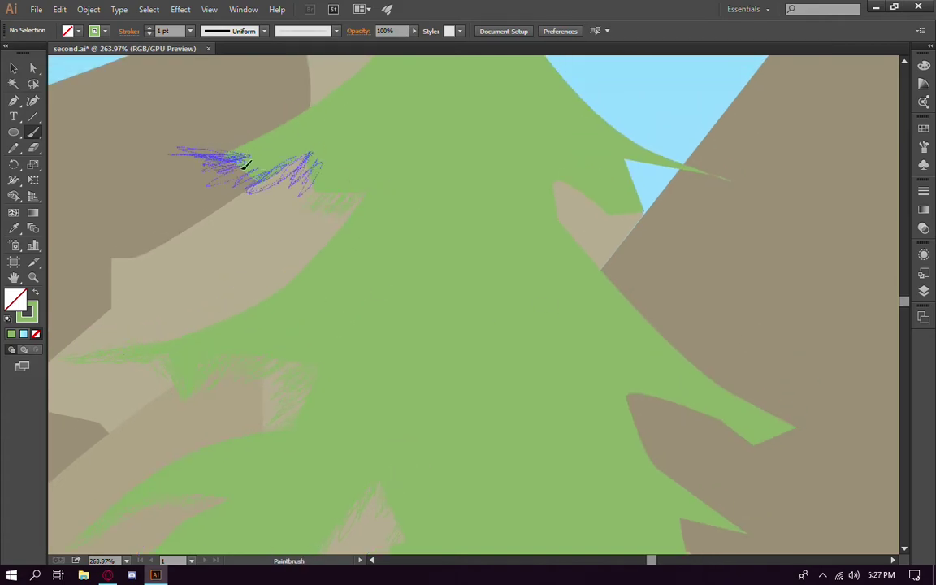
pyautogui.moveTo(266, 186); pyautogui.dragTo(268, 187)
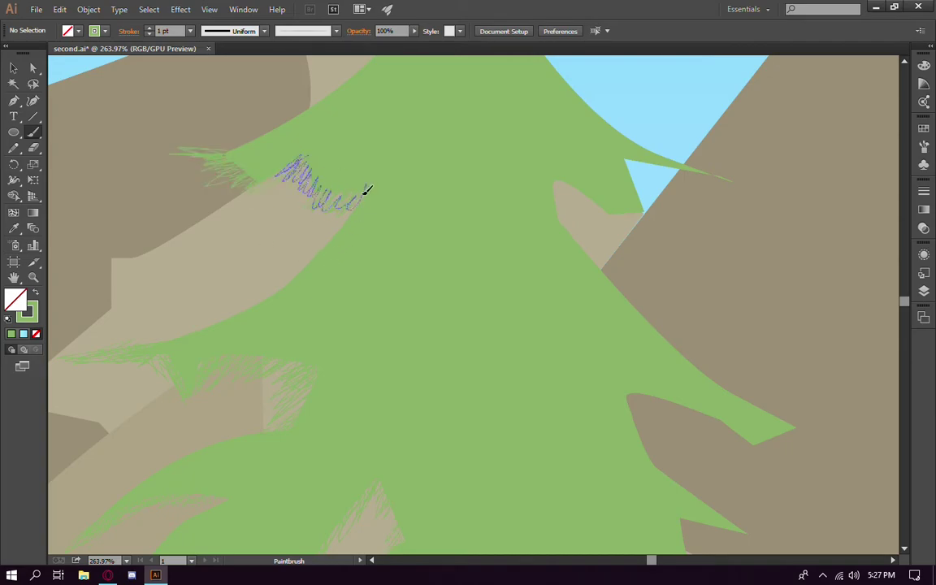
pyautogui.scroll(5, 310, 271)
pyautogui.hscroll(2, 310, 270)
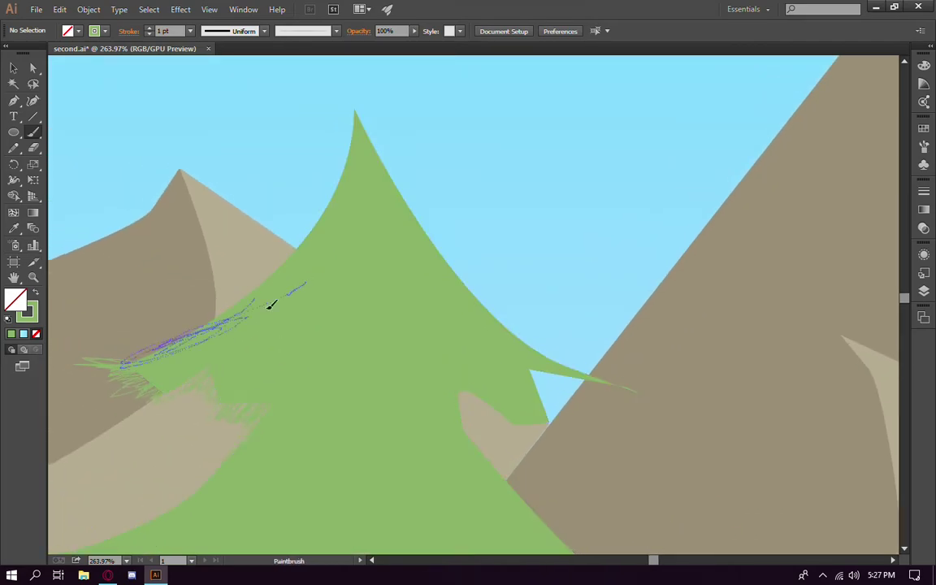
pyautogui.scroll(-2, 399, 368)
pyautogui.hscroll(5, 399, 368)
pyautogui.moveTo(345, 275); pyautogui.dragTo(410, 280)
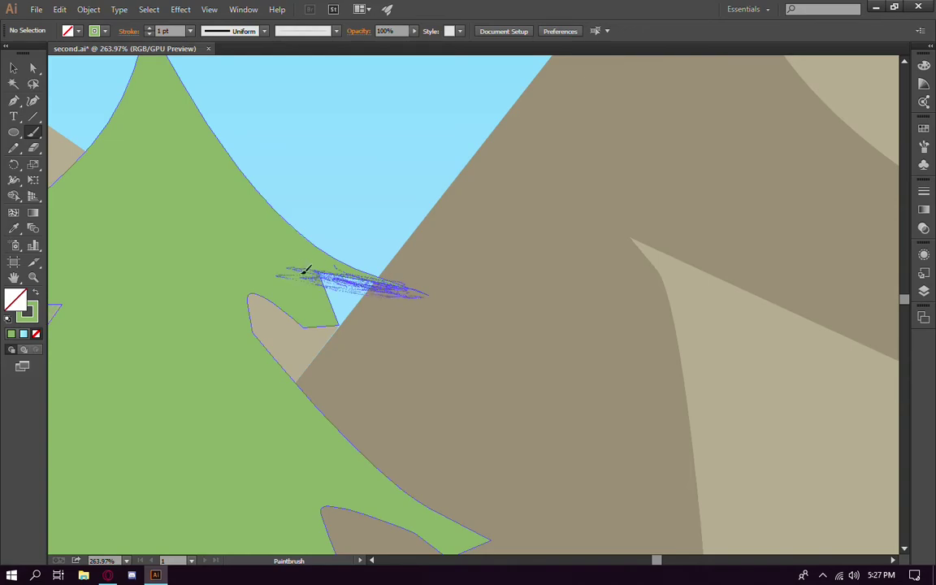
pyautogui.moveTo(307, 270)
pyautogui.mouseDown()
pyautogui.moveTo(327, 301)
pyautogui.moveTo(309, 284)
pyautogui.mouseUp()
# Brush more ragged texture along the left pine's right and lower branches
pyautogui.scroll(-1, 383, 339)
pyautogui.scroll(-1, 294, 286)
pyautogui.hscroll(1, 295, 286)
pyautogui.scroll(-1, 285, 262)
pyautogui.hscroll(1, 285, 261)
pyautogui.moveTo(271, 231); pyautogui.dragTo(235, 213)
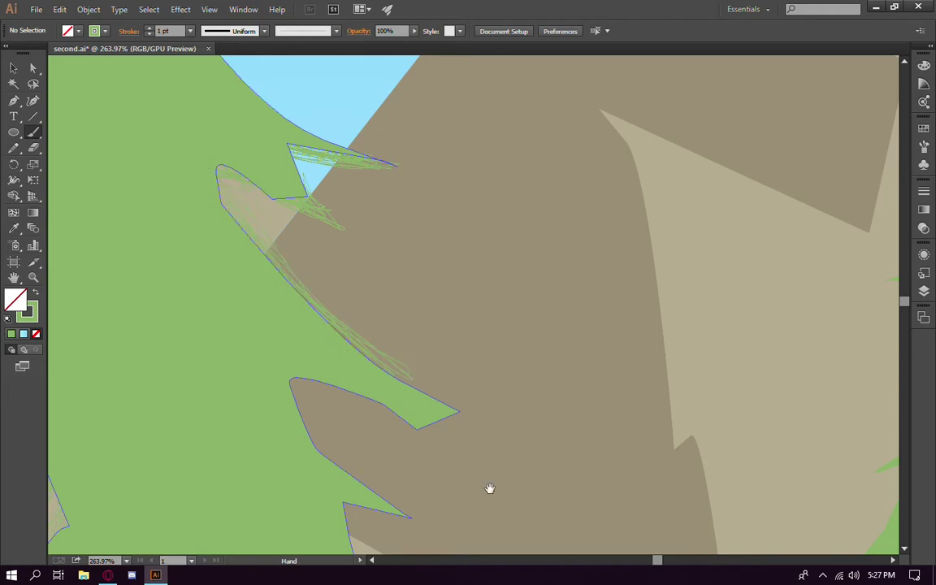
pyautogui.scroll(-1, 489, 489)
pyautogui.hscroll(1, 489, 489)
pyautogui.moveTo(333, 323)
pyautogui.mouseDown()
pyautogui.moveTo(412, 355)
pyautogui.moveTo(390, 376)
pyautogui.mouseUp()
pyautogui.scroll(-2, 268, 279)
pyautogui.hscroll(-1, 269, 279)
pyautogui.scroll(-2, 489, 340)
pyautogui.scroll(-2, 488, 341)
pyautogui.moveTo(284, 252); pyautogui.dragTo(367, 347)
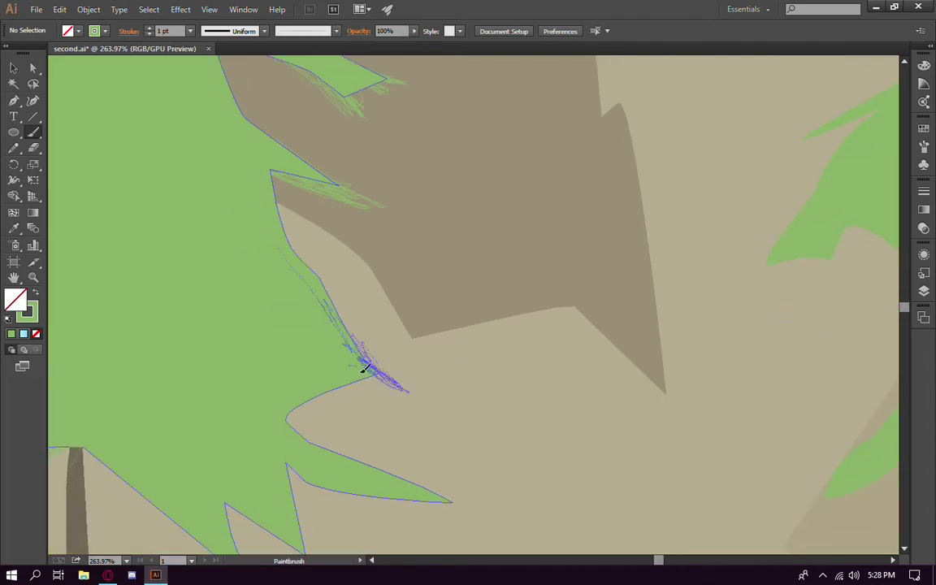
pyautogui.moveTo(341, 396); pyautogui.dragTo(342, 397)
pyautogui.scroll(-2, 393, 398)
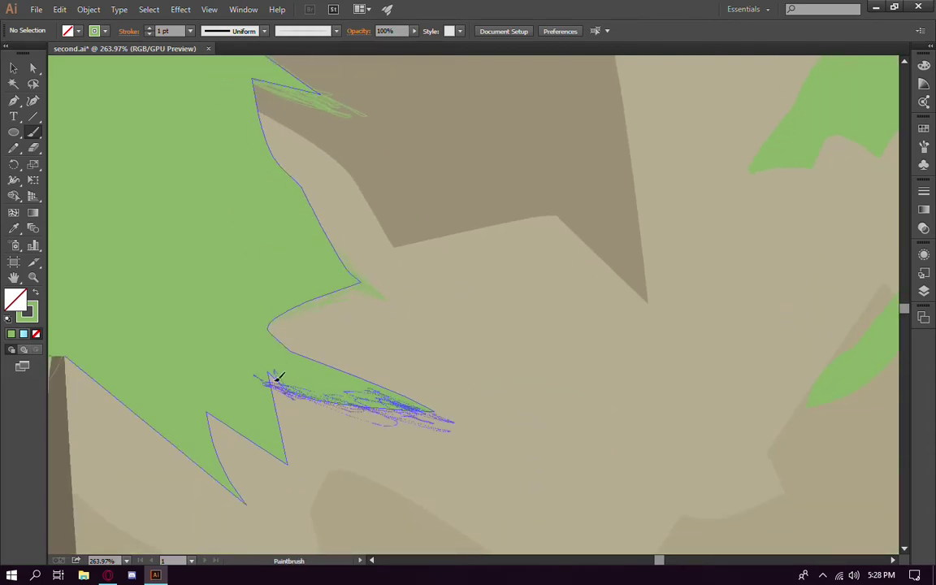
pyautogui.moveTo(302, 473); pyautogui.dragTo(303, 474)
pyautogui.scroll(-1, 392, 502)
pyautogui.hscroll(-1, 392, 502)
pyautogui.moveTo(241, 360)
pyautogui.mouseDown()
pyautogui.moveTo(323, 408)
pyautogui.moveTo(358, 416)
pyautogui.mouseUp()
pyautogui.moveTo(185, 365); pyautogui.dragTo(187, 365)
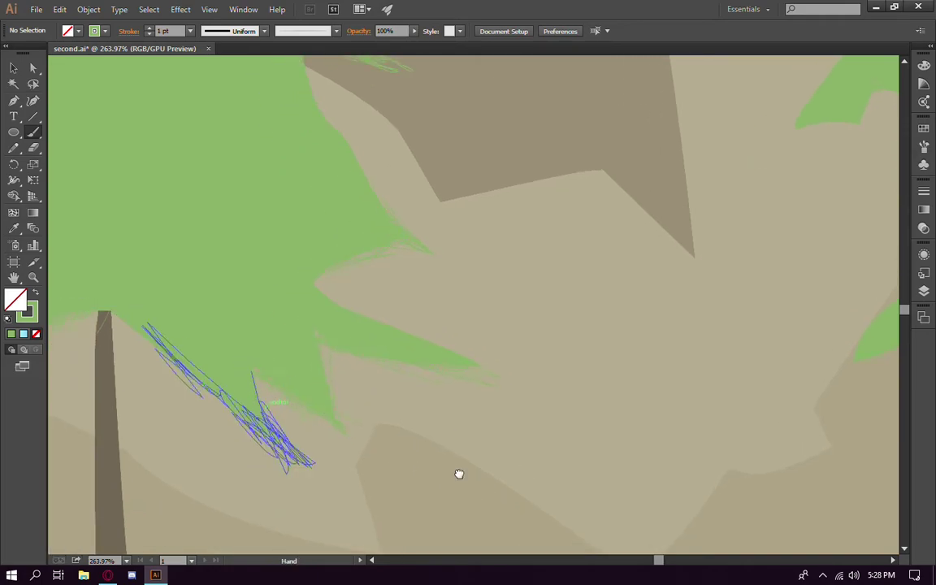
pyautogui.scroll(-3, 685, 427)
pyautogui.scroll(-2, 446, 437)
# Paint feathery strokes along the right pine's lower foliage and left branch edges
pyautogui.moveTo(506, 432); pyautogui.dragTo(284, 470)
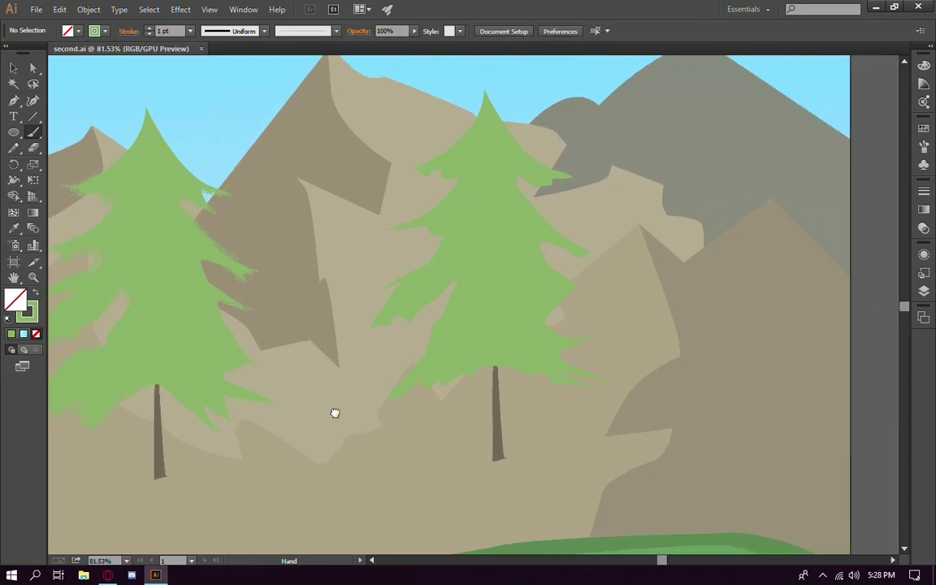
pyautogui.scroll(3, 455, 429)
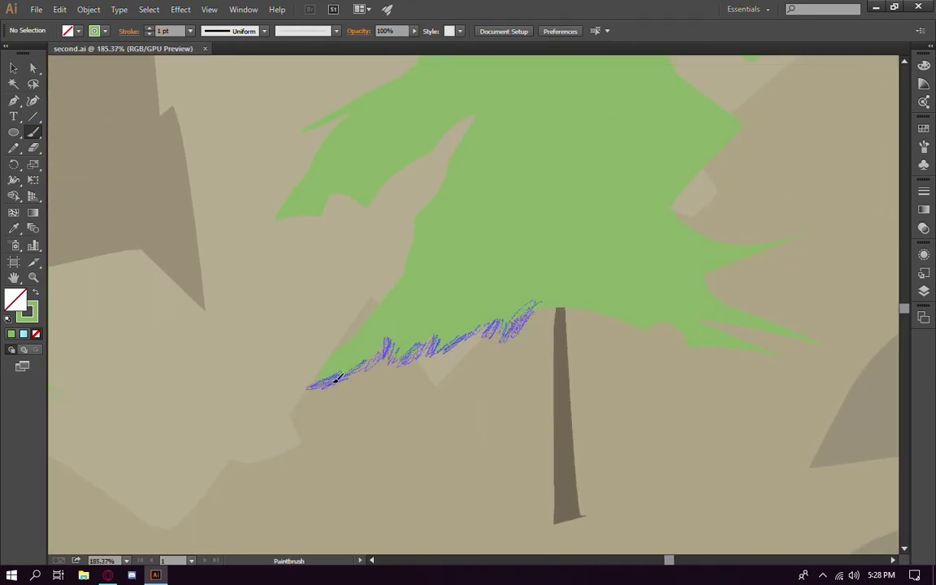
pyautogui.moveTo(337, 378); pyautogui.dragTo(329, 364)
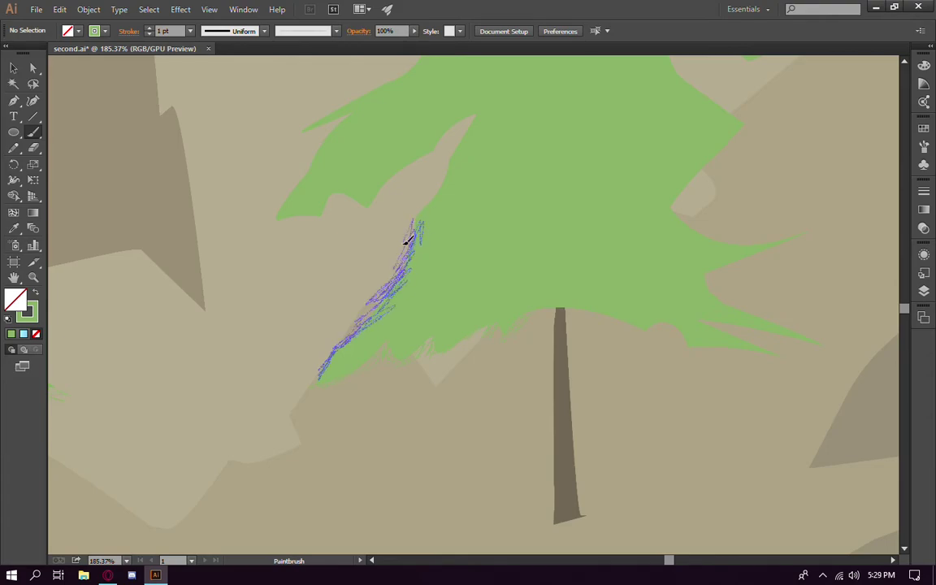
pyautogui.moveTo(436, 191); pyautogui.dragTo(406, 261)
pyautogui.moveTo(406, 261); pyautogui.dragTo(387, 281)
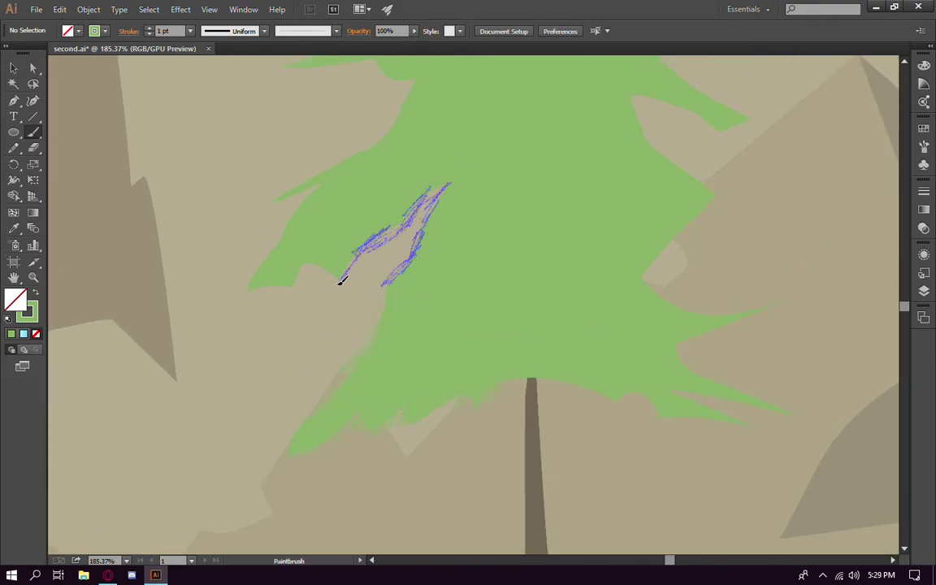
pyautogui.moveTo(276, 290); pyautogui.dragTo(248, 290)
# Roughen the right pine's upper and upper-left branch tips with brush strokes
pyautogui.moveTo(248, 357); pyautogui.dragTo(211, 401)
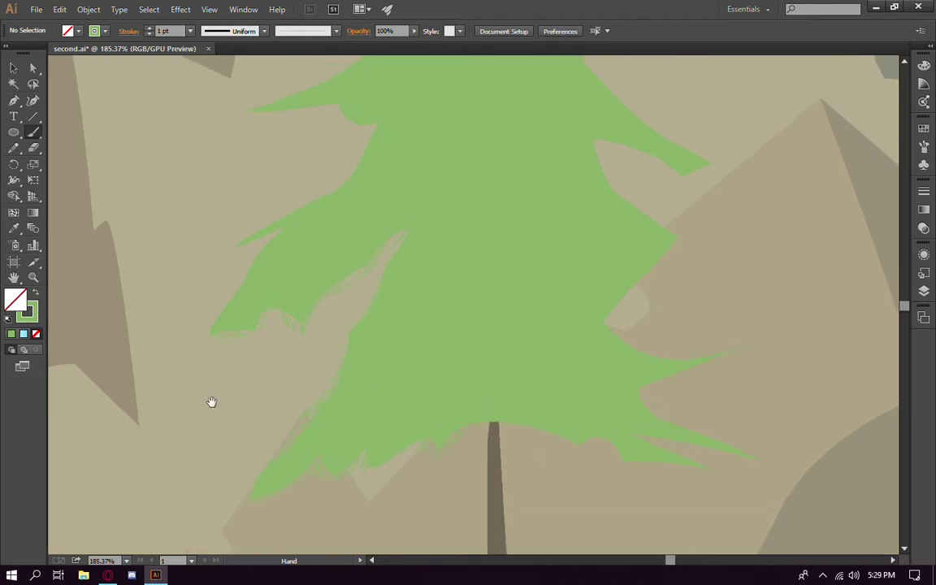
pyautogui.moveTo(398, 167); pyautogui.dragTo(332, 288)
pyautogui.moveTo(309, 250)
pyautogui.mouseDown()
pyautogui.moveTo(327, 229)
pyautogui.moveTo(292, 236)
pyautogui.mouseUp()
pyautogui.moveTo(336, 138); pyautogui.dragTo(283, 219)
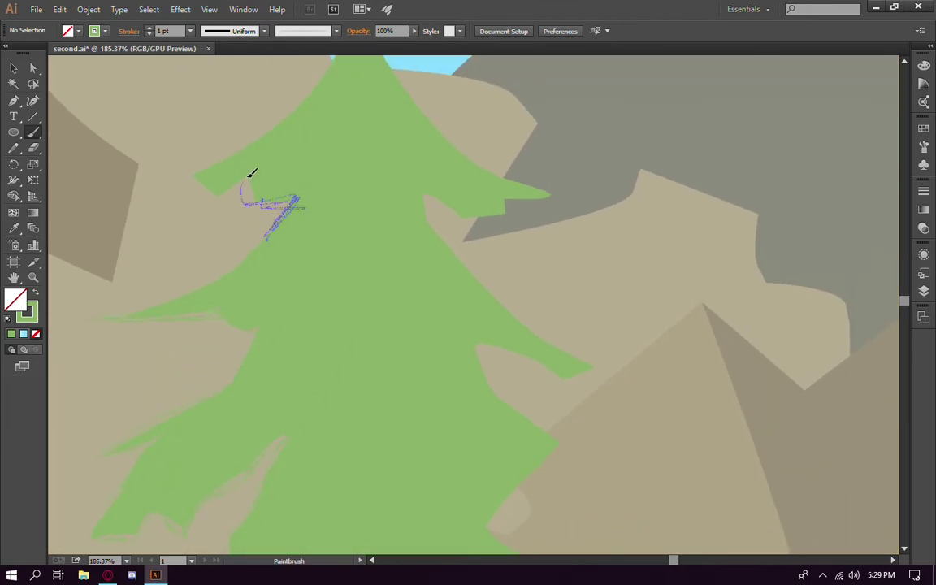
pyautogui.moveTo(245, 250); pyautogui.dragTo(228, 292)
pyautogui.moveTo(166, 221); pyautogui.dragTo(210, 221)
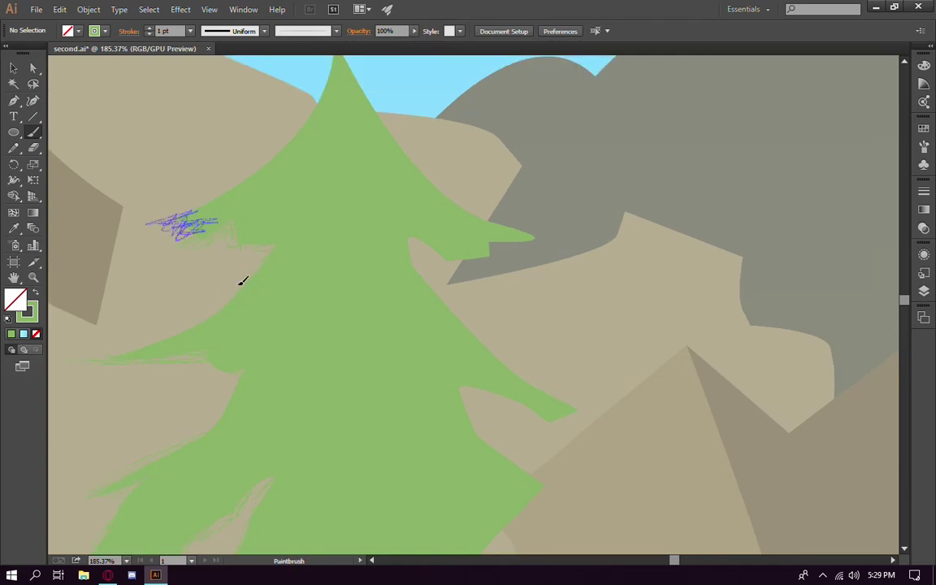
pyautogui.moveTo(241, 281); pyautogui.dragTo(74, 259)
pyautogui.moveTo(321, 209); pyautogui.dragTo(373, 216)
# Brush texture onto the right pine's right-side and lowest branches
pyautogui.moveTo(289, 235); pyautogui.dragTo(245, 158)
pyautogui.moveTo(313, 293)
pyautogui.mouseDown()
pyautogui.moveTo(339, 299)
pyautogui.moveTo(336, 231)
pyautogui.mouseUp()
pyautogui.moveTo(280, 314); pyautogui.dragTo(322, 312)
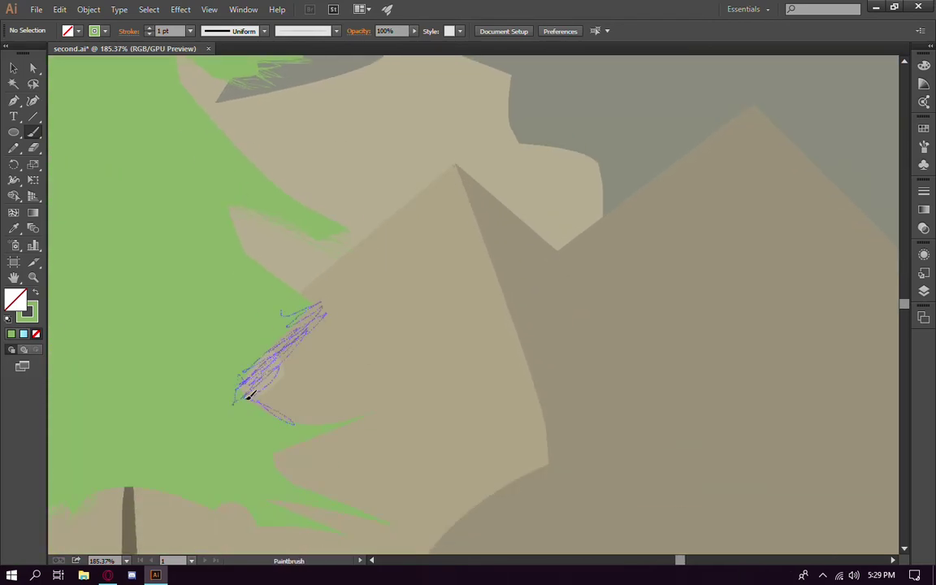
pyautogui.moveTo(320, 420); pyautogui.dragTo(311, 307)
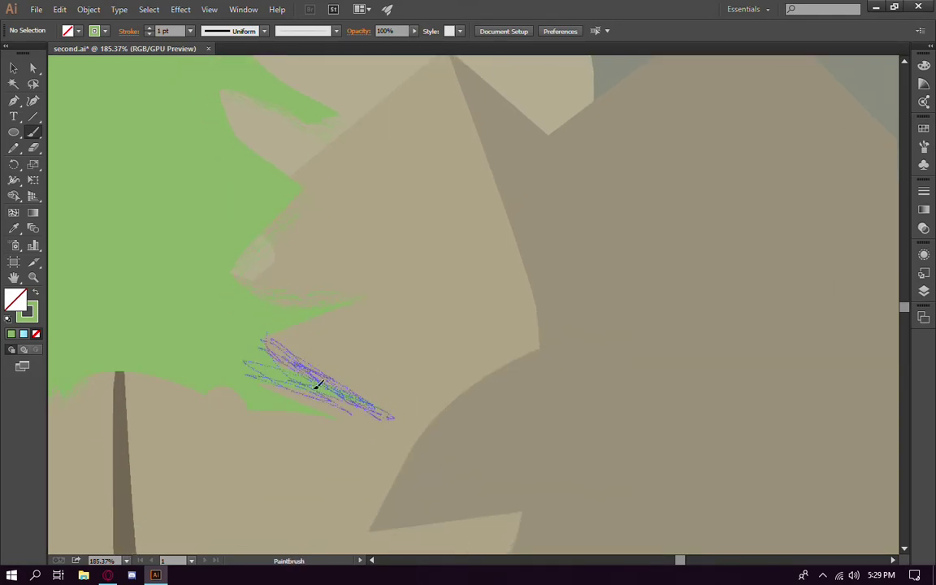
pyautogui.moveTo(384, 472); pyautogui.dragTo(392, 421)
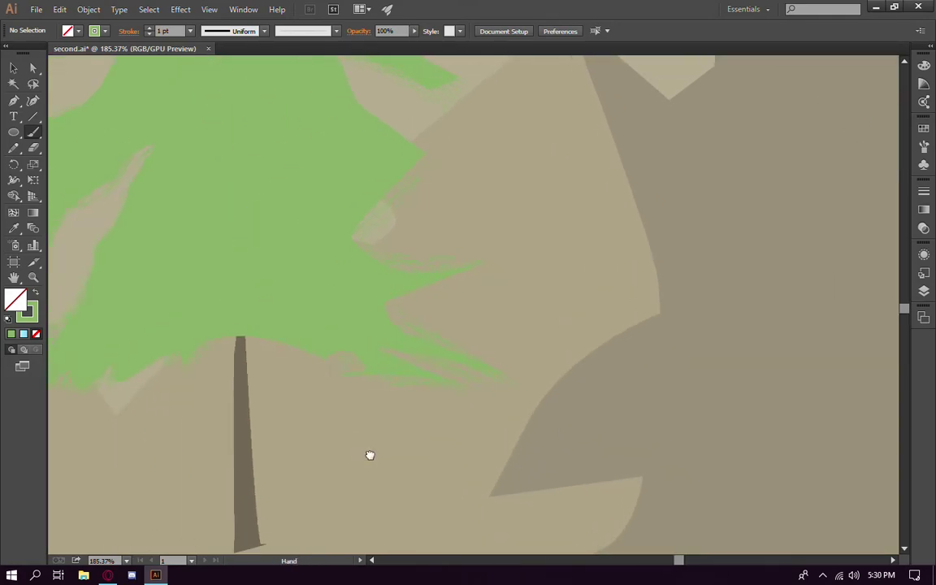
pyautogui.scroll(-4, 370, 452)
pyautogui.scroll(-1, 370, 439)
# Move copies of both pines toward the hill and scale each down smaller
pyautogui.press('v')
pyautogui.scroll(-1, 431, 404)
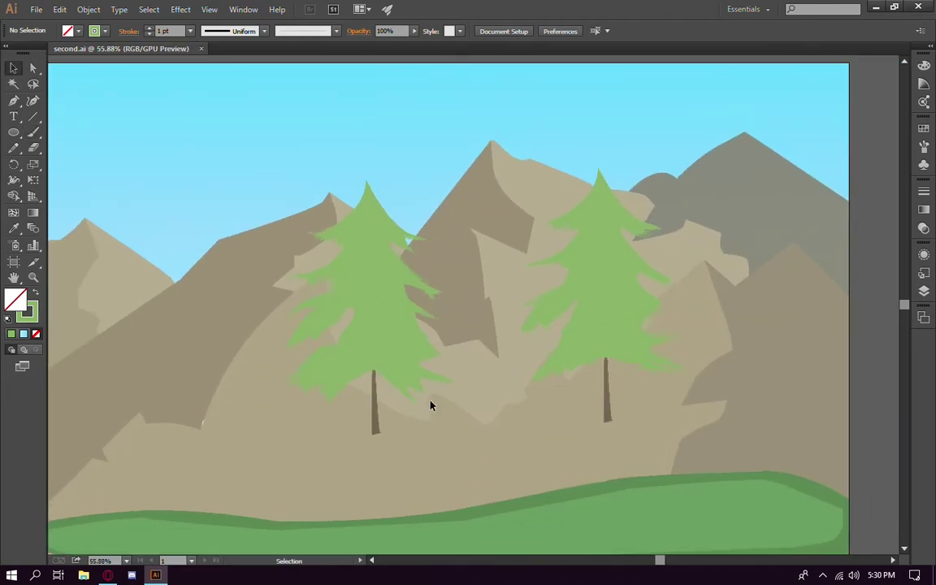
pyautogui.scroll(-2, 466, 453)
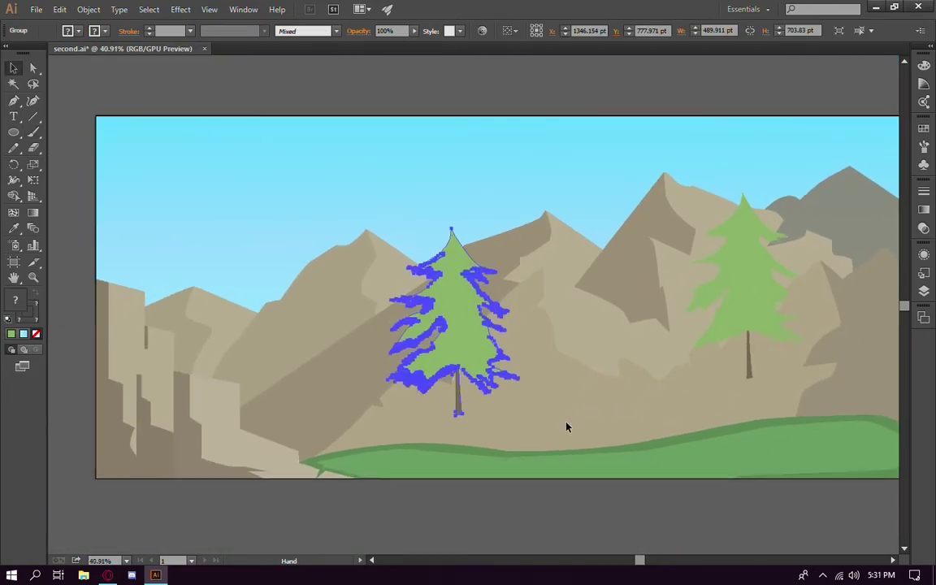
pyautogui.moveTo(464, 347); pyautogui.dragTo(271, 418)
pyautogui.moveTo(323, 299); pyautogui.dragTo(316, 355)
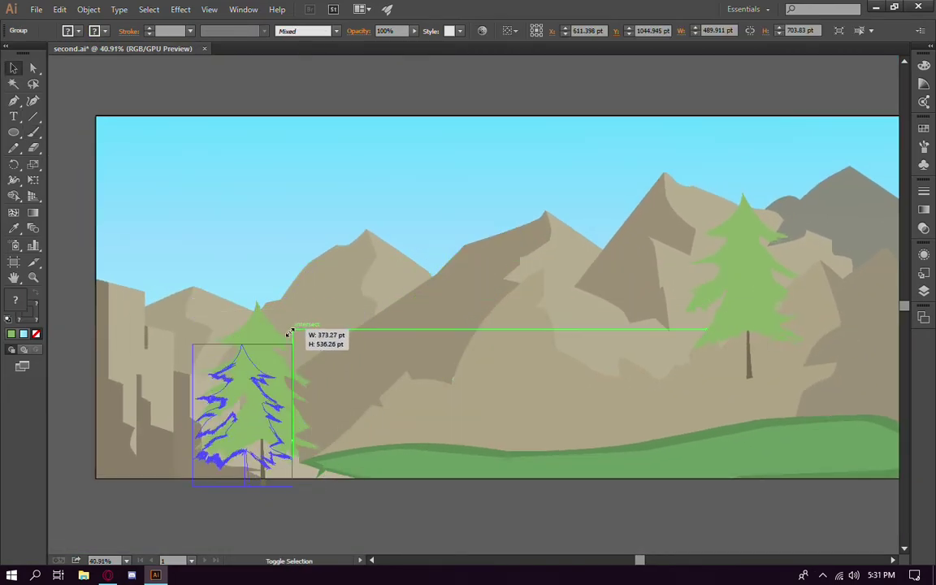
pyautogui.click(372, 520)
pyautogui.moveTo(743, 301)
pyautogui.mouseDown()
pyautogui.moveTo(481, 383)
pyautogui.moveTo(349, 446)
pyautogui.moveTo(364, 403)
pyautogui.mouseUp()
pyautogui.moveTo(372, 333); pyautogui.dragTo(302, 383)
pyautogui.click(519, 543)
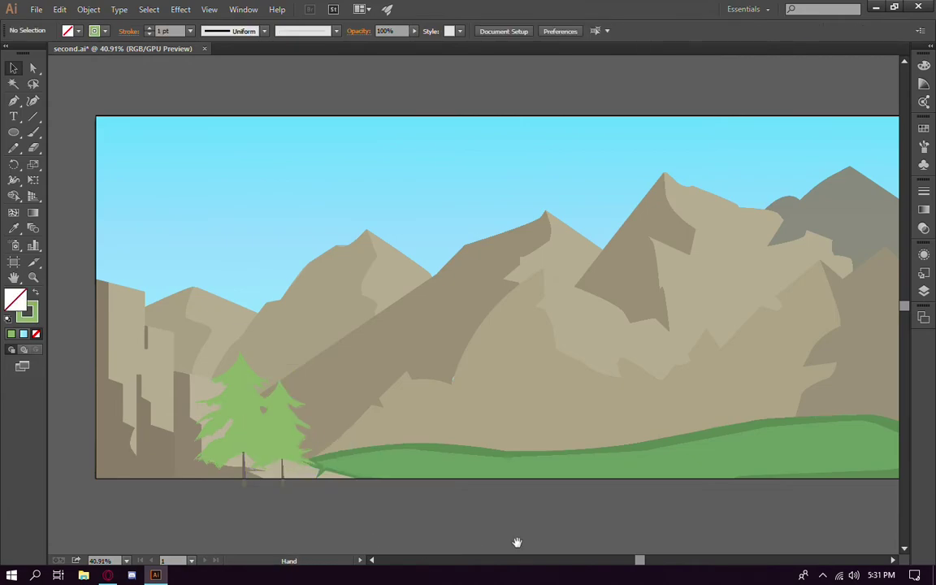
# Place shrunken tree copies on the middle of the hill and further right
pyautogui.moveTo(351, 446); pyautogui.dragTo(428, 418)
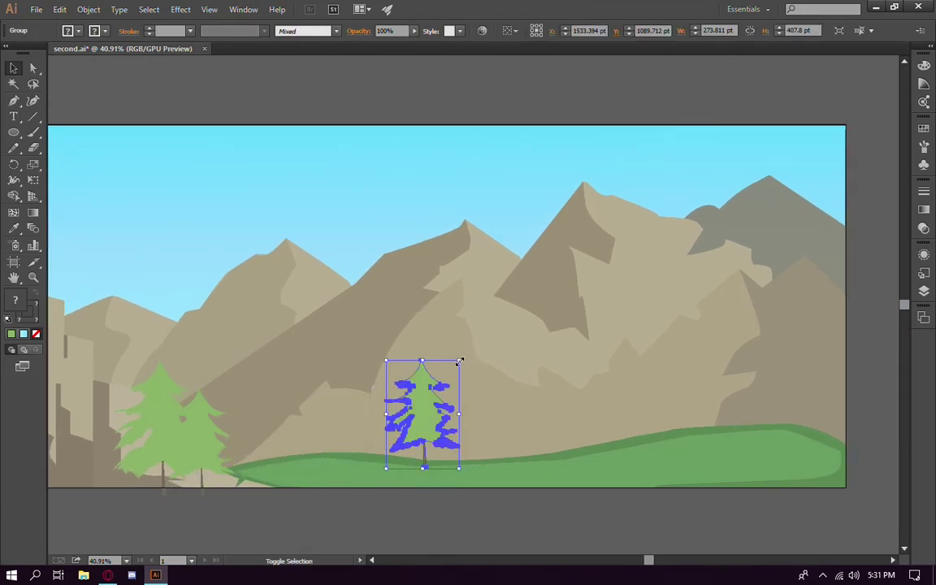
pyautogui.moveTo(459, 359)
pyautogui.mouseDown()
pyautogui.moveTo(408, 423)
pyautogui.moveTo(446, 443)
pyautogui.moveTo(345, 434)
pyautogui.moveTo(355, 417)
pyautogui.moveTo(360, 455)
pyautogui.moveTo(377, 460)
pyautogui.mouseUp()
pyautogui.click(543, 468)
pyautogui.click(410, 489)
pyautogui.hscroll(3, 431, 512)
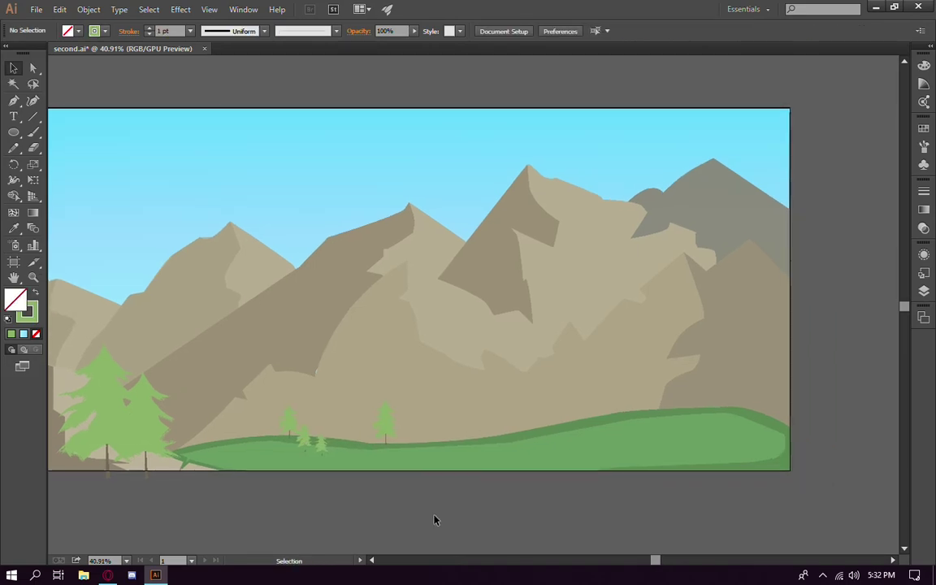
pyautogui.hscroll(2, 390, 496)
pyautogui.hscroll(2, 388, 504)
pyautogui.moveTo(280, 411)
pyautogui.mouseDown()
pyautogui.moveTo(278, 417)
pyautogui.moveTo(523, 387)
pyautogui.moveTo(658, 385)
pyautogui.moveTo(661, 351)
pyautogui.mouseUp()
pyautogui.click(620, 500)
# Add a narrower tree copy and another further left on the hill, then recenter the artboard
pyautogui.moveTo(533, 388)
pyautogui.mouseDown()
pyautogui.moveTo(448, 397)
pyautogui.moveTo(449, 371)
pyautogui.moveTo(443, 416)
pyautogui.moveTo(416, 416)
pyautogui.mouseUp()
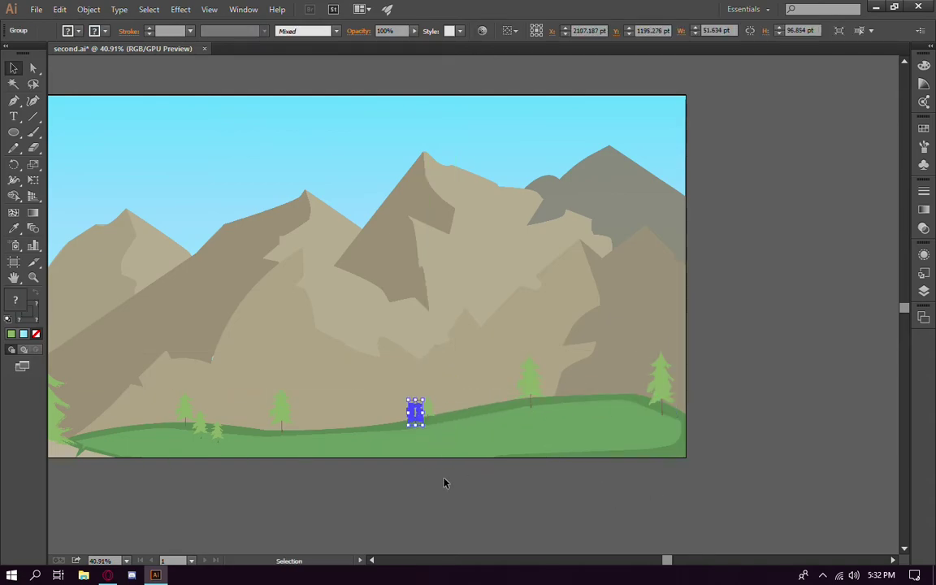
pyautogui.click(445, 482)
pyautogui.scroll(3, 422, 406)
pyautogui.moveTo(421, 360)
pyautogui.mouseDown()
pyautogui.moveTo(163, 389)
pyautogui.moveTo(197, 370)
pyautogui.mouseUp()
pyautogui.click(211, 407)
pyautogui.click(179, 378)
pyautogui.click(238, 512)
pyautogui.scroll(-5, 238, 513)
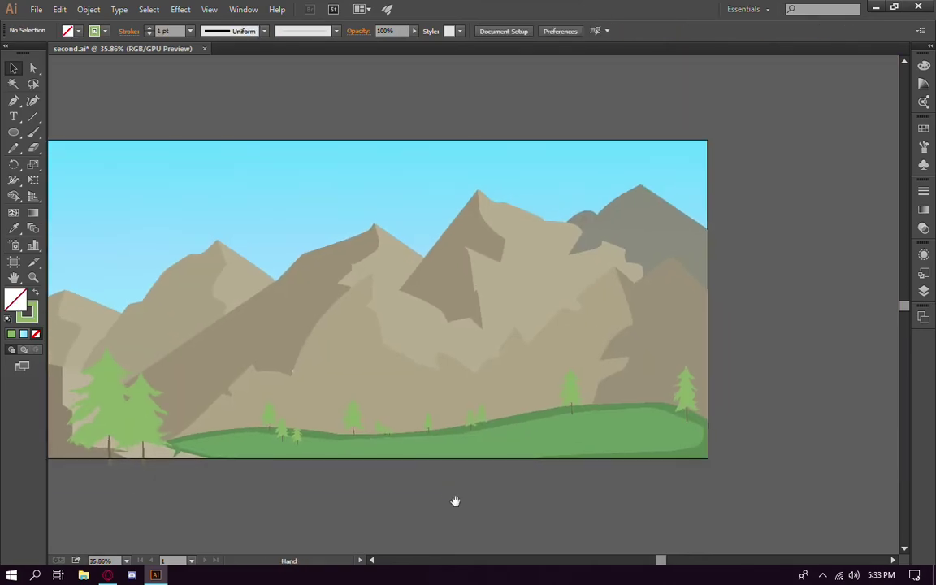
pyautogui.moveTo(386, 503)
pyautogui.mouseDown()
pyautogui.moveTo(454, 480)
pyautogui.moveTo(441, 481)
pyautogui.mouseUp()
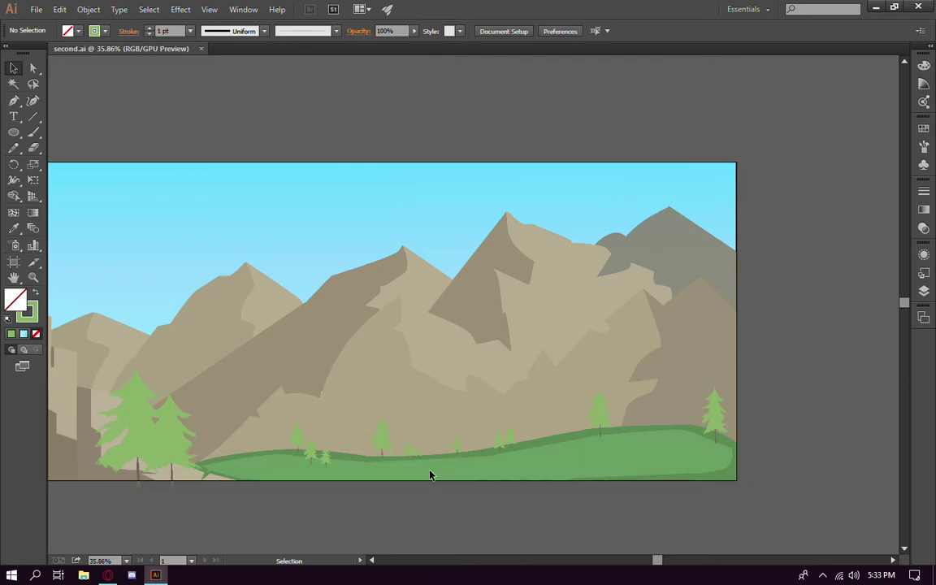
# Try a tree copy high on the mountain, then undo the layer reorder and delete it
pyautogui.scroll(5, 432, 459)
pyautogui.moveTo(457, 399)
pyautogui.mouseDown()
pyautogui.moveTo(439, 198)
pyautogui.moveTo(448, 192)
pyautogui.mouseUp()
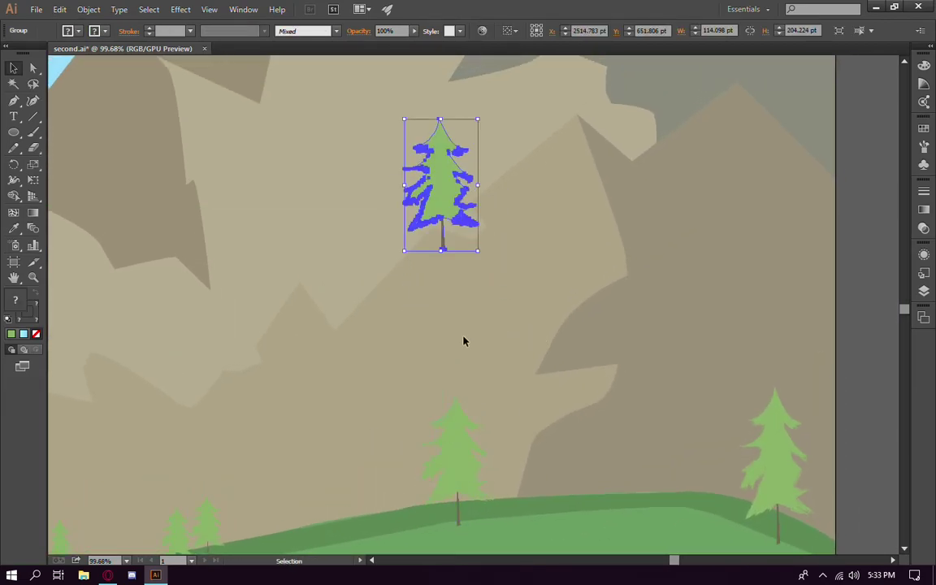
pyautogui.moveTo(416, 341); pyautogui.dragTo(412, 352)
pyautogui.press('F7')
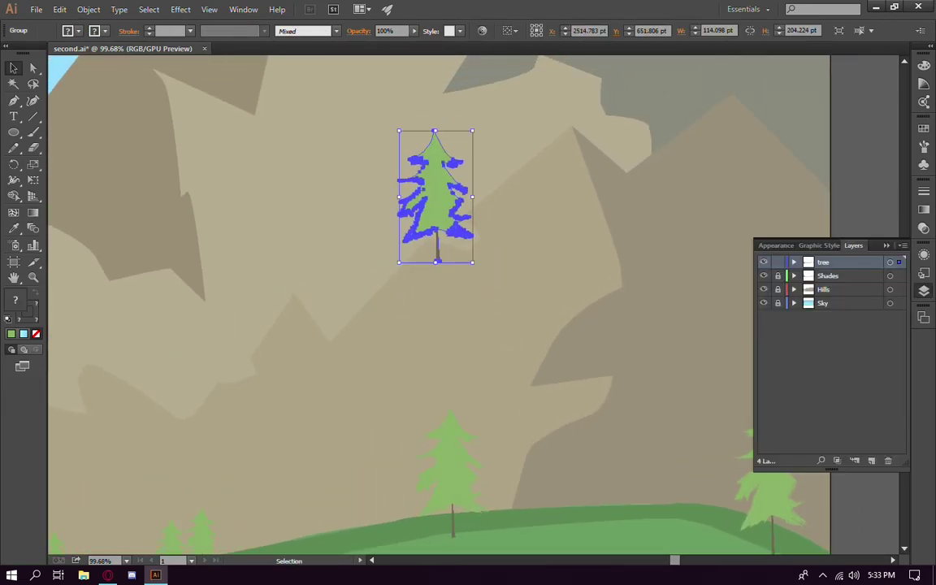
pyautogui.moveTo(823, 262); pyautogui.dragTo(823, 294)
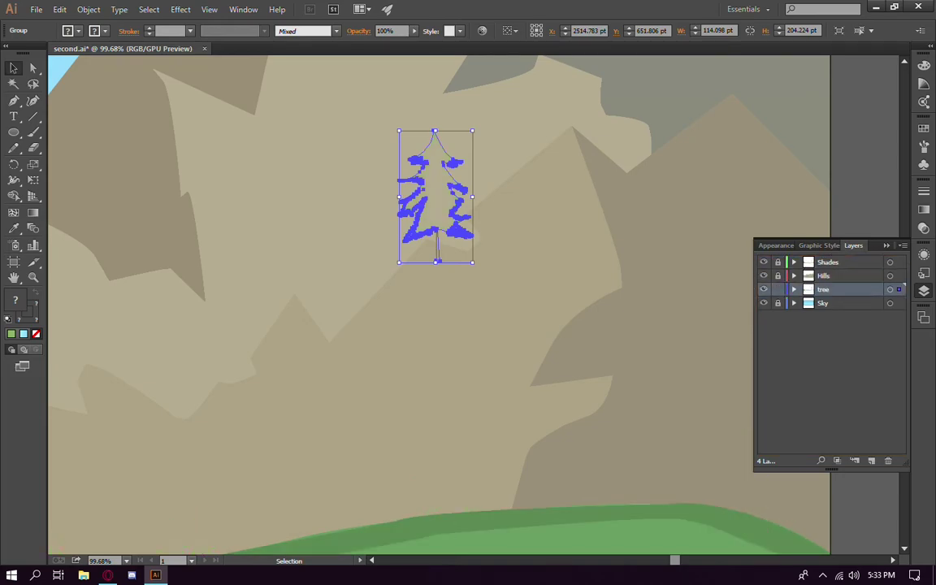
pyautogui.hotkey('ctrl', 'z')
pyautogui.click(443, 235)
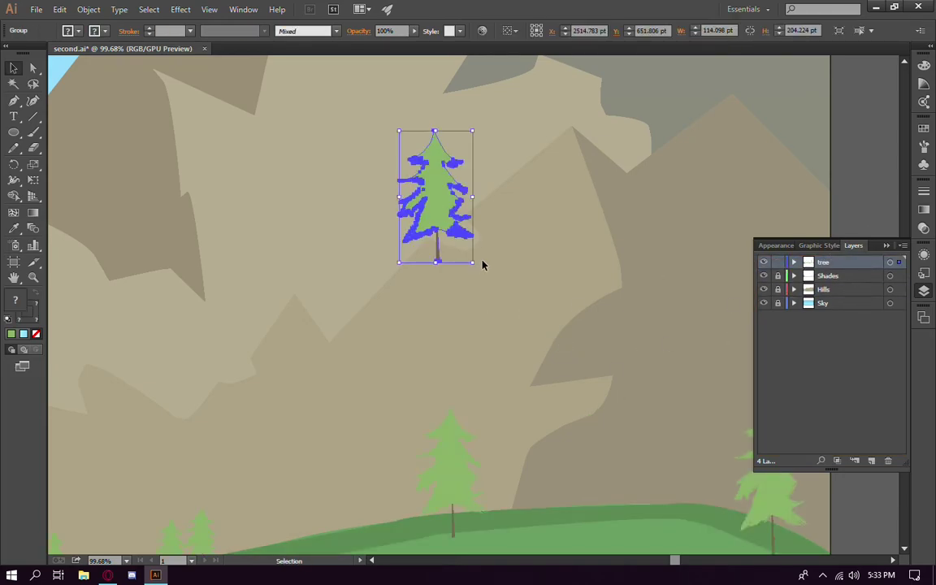
pyautogui.press('Delete')
# Lock the tree layer, paste a tree into Hills, and shrink it onto the upper slope
pyautogui.click(778, 262)
pyautogui.click(778, 289)
pyautogui.hotkey('ctrl', 'v')
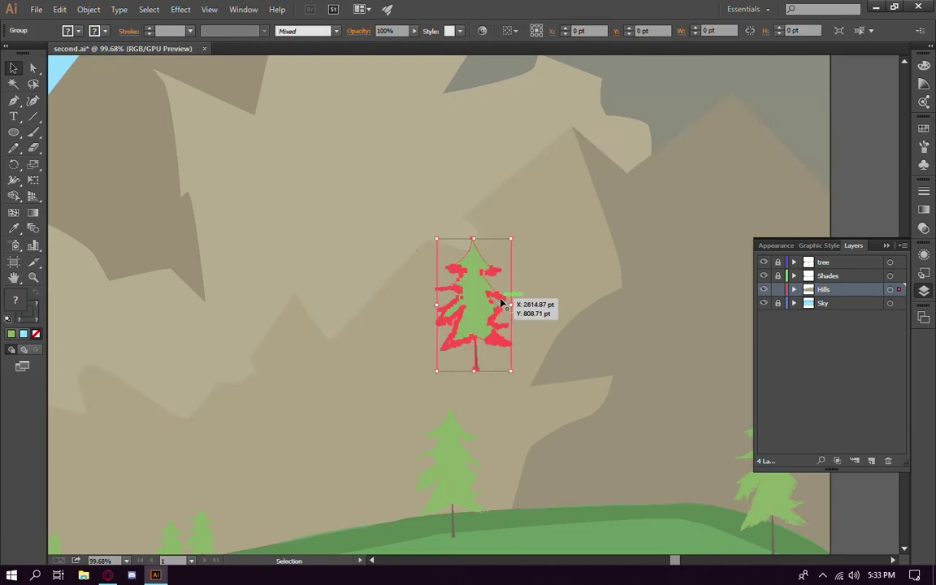
pyautogui.moveTo(507, 240)
pyautogui.mouseDown()
pyautogui.moveTo(498, 219)
pyautogui.moveTo(468, 279)
pyautogui.mouseUp()
pyautogui.moveTo(452, 316); pyautogui.dragTo(440, 234)
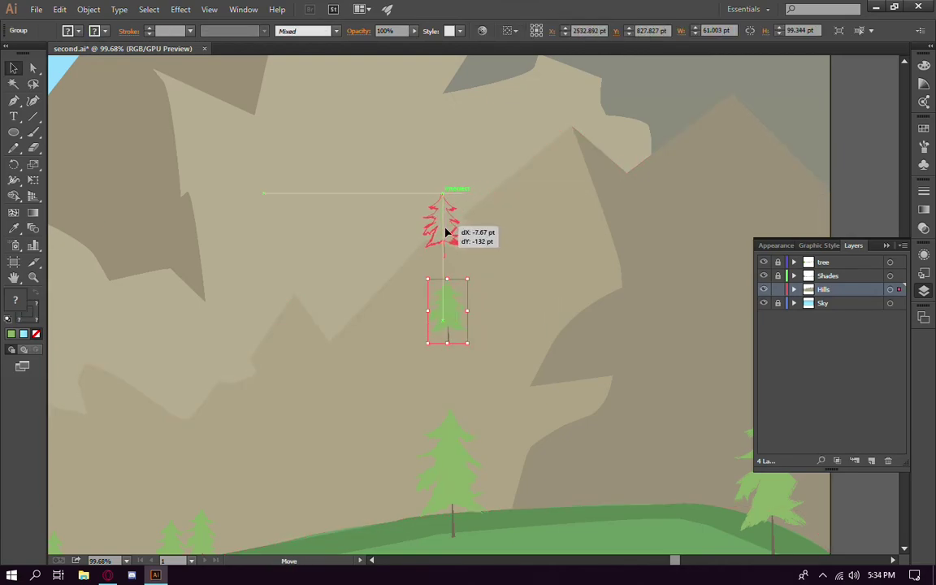
# Send the small tree to the back, then bring it forward three steps in front of the slope
pyautogui.rightClick(428, 234)
pyautogui.click(617, 397)
pyautogui.rightClick(438, 239)
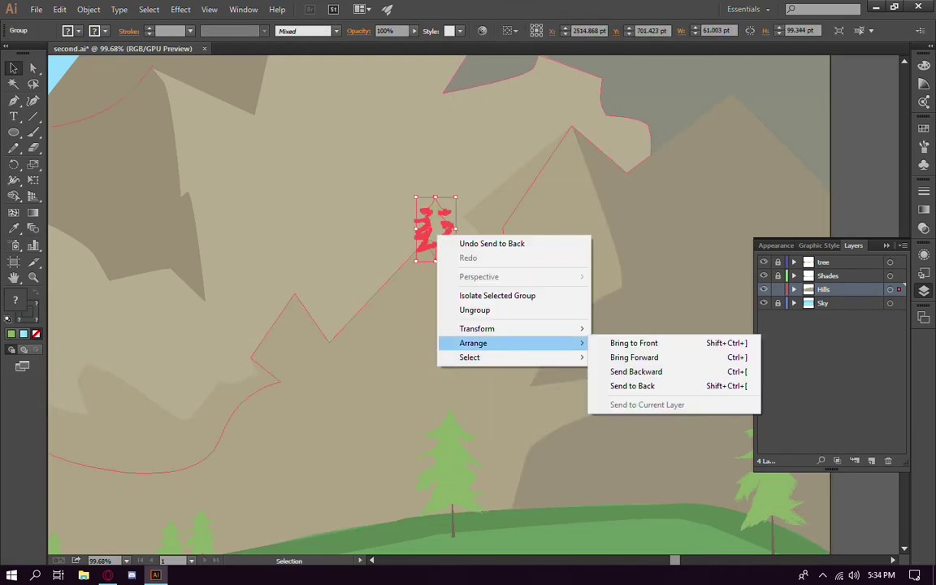
pyautogui.click(628, 354)
pyautogui.rightClick(435, 239)
pyautogui.click(628, 355)
pyautogui.rightClick(431, 233)
pyautogui.click(628, 354)
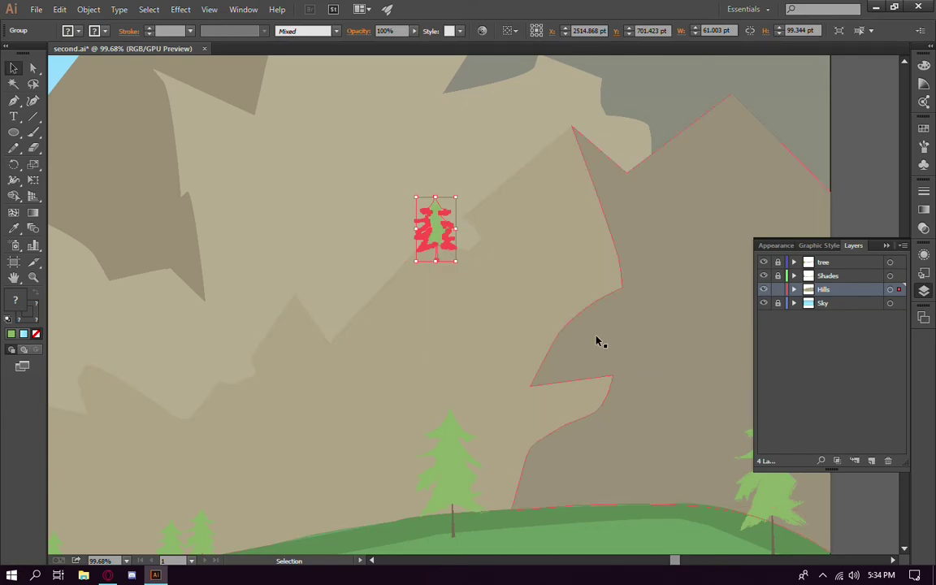
pyautogui.click(597, 341)
# Copy small trees along the ridge and partway up the mountain slope
pyautogui.moveTo(441, 233)
pyautogui.mouseDown()
pyautogui.moveTo(423, 228)
pyautogui.moveTo(439, 224)
pyautogui.mouseUp()
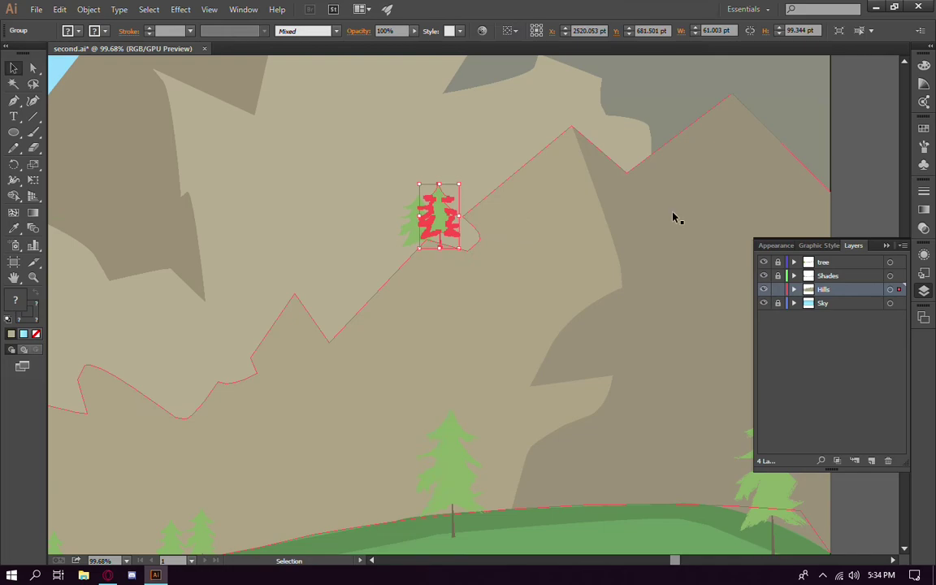
pyautogui.scroll(-3, 493, 418)
pyautogui.scroll(2, 428, 438)
pyautogui.moveTo(429, 438); pyautogui.dragTo(472, 414)
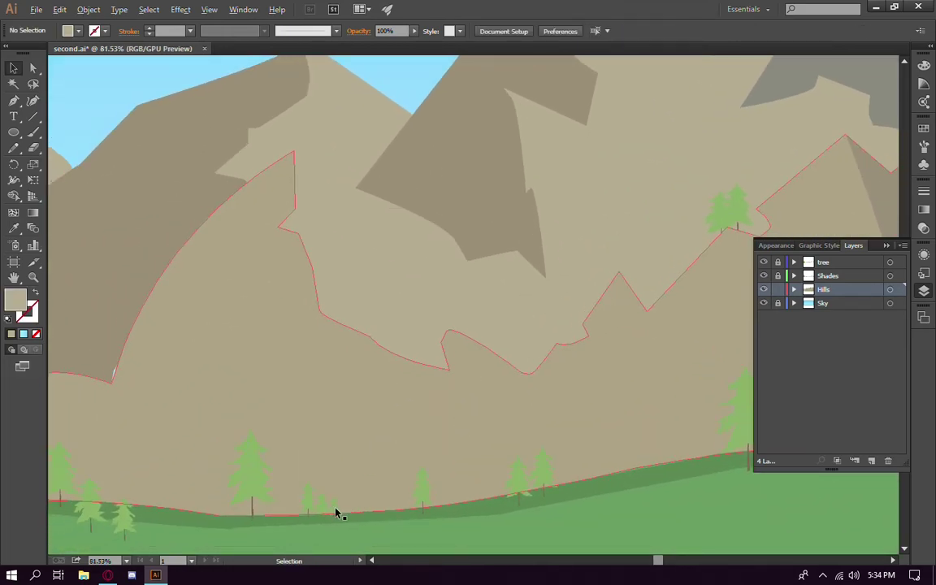
pyautogui.click(336, 510)
pyautogui.moveTo(337, 509)
pyautogui.mouseDown()
pyautogui.moveTo(278, 177)
pyautogui.moveTo(418, 360)
pyautogui.mouseUp()
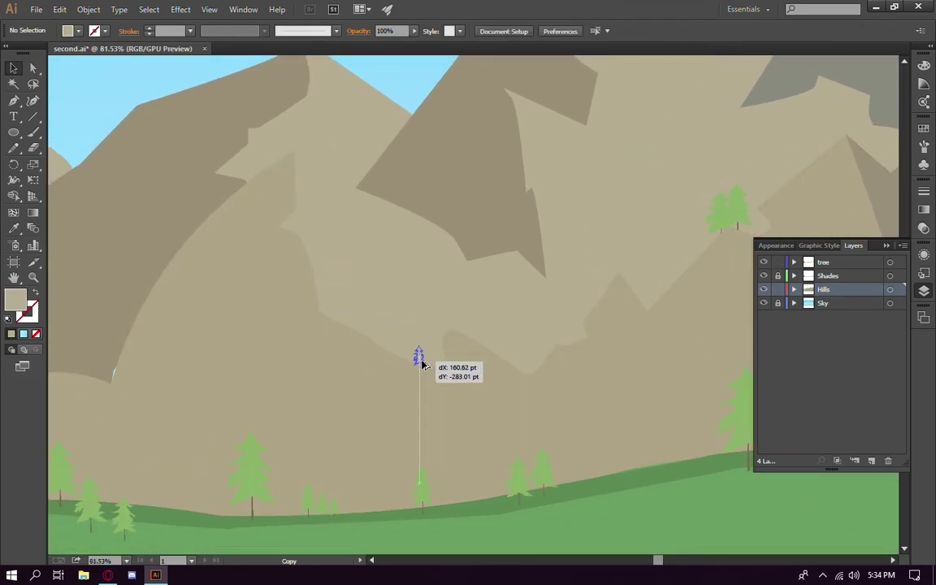
pyautogui.moveTo(338, 511); pyautogui.dragTo(429, 371)
# Inspect the hill paths, then copy a lower tree onto the left mountainside and resize it
pyautogui.click(397, 429)
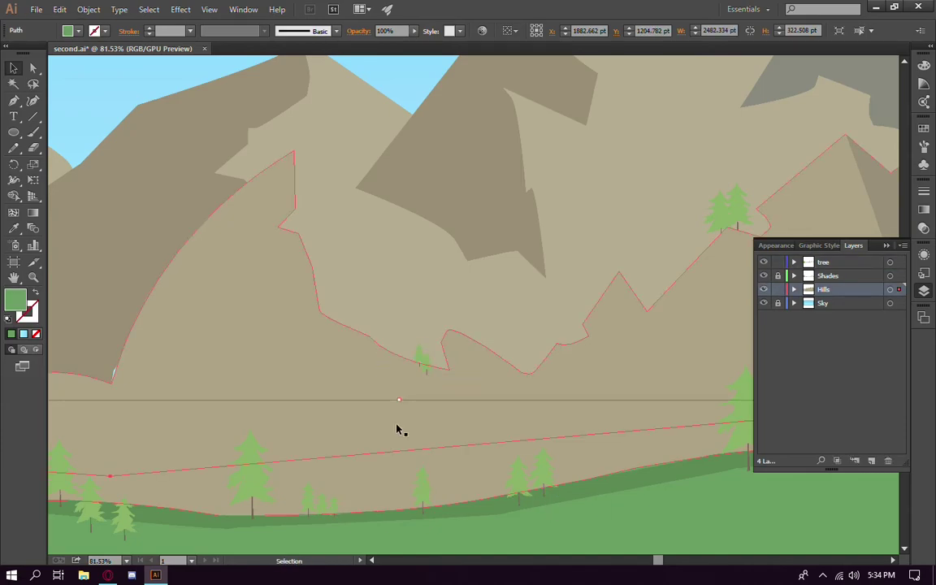
pyautogui.hscroll(-2, 244, 390)
pyautogui.hotkey('shift', '~')
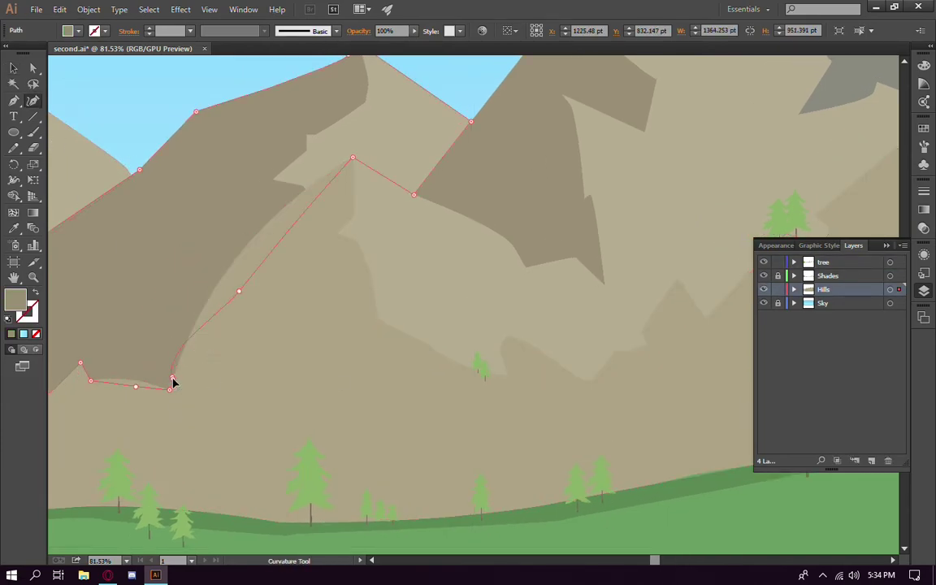
pyautogui.click(369, 515)
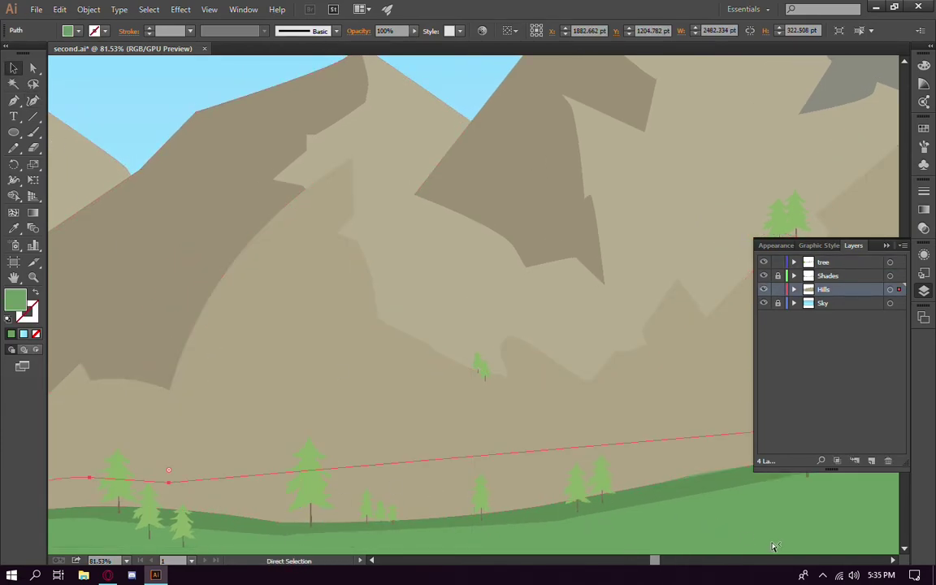
pyautogui.press('v')
pyautogui.moveTo(184, 528)
pyautogui.mouseDown()
pyautogui.moveTo(325, 199)
pyautogui.moveTo(101, 372)
pyautogui.mouseUp()
pyautogui.moveTo(117, 104); pyautogui.dragTo(375, 91)
pyautogui.press('v')
pyautogui.hotkey('ctrl', 'shift', 'a')
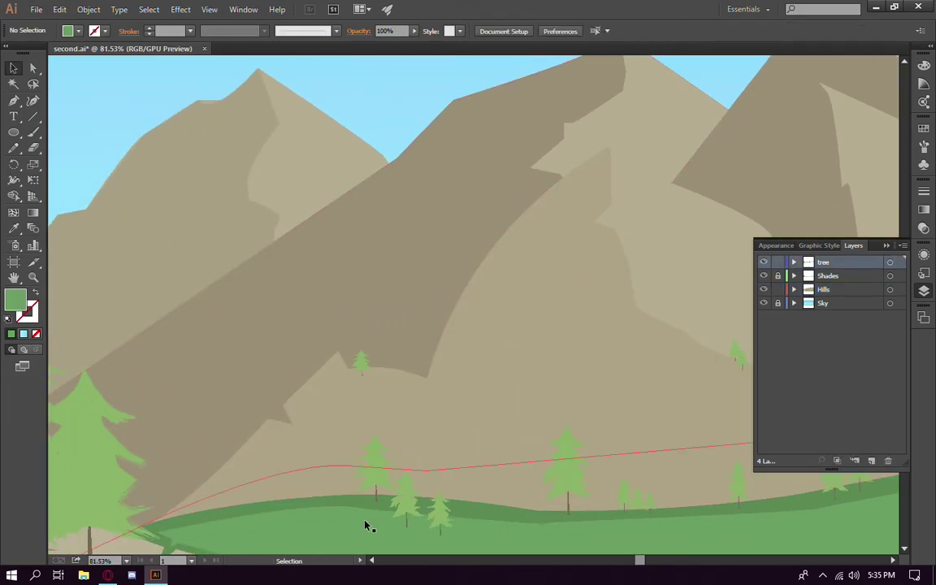
pyautogui.hotkey('ctrl', '0')
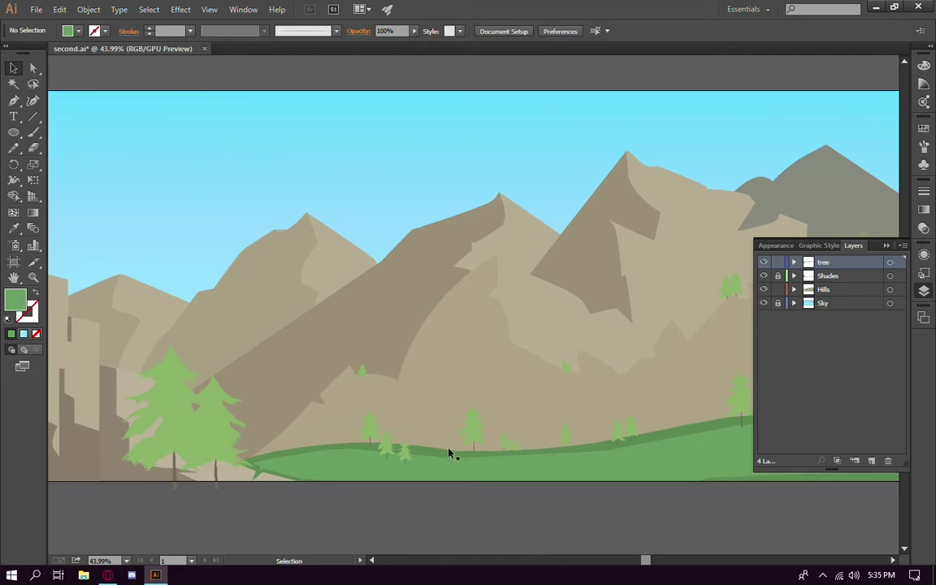
# Move a small tree to the upper-left cliff and duplicate it beside itself
pyautogui.moveTo(512, 506); pyautogui.dragTo(573, 524)
pyautogui.moveTo(380, 445)
pyautogui.mouseDown()
pyautogui.moveTo(92, 302)
pyautogui.moveTo(94, 268)
pyautogui.moveTo(129, 288)
pyautogui.mouseUp()
pyautogui.scroll(5, 130, 289)
pyautogui.moveTo(724, 394); pyautogui.dragTo(760, 394)
pyautogui.moveTo(497, 235); pyautogui.dragTo(388, 235)
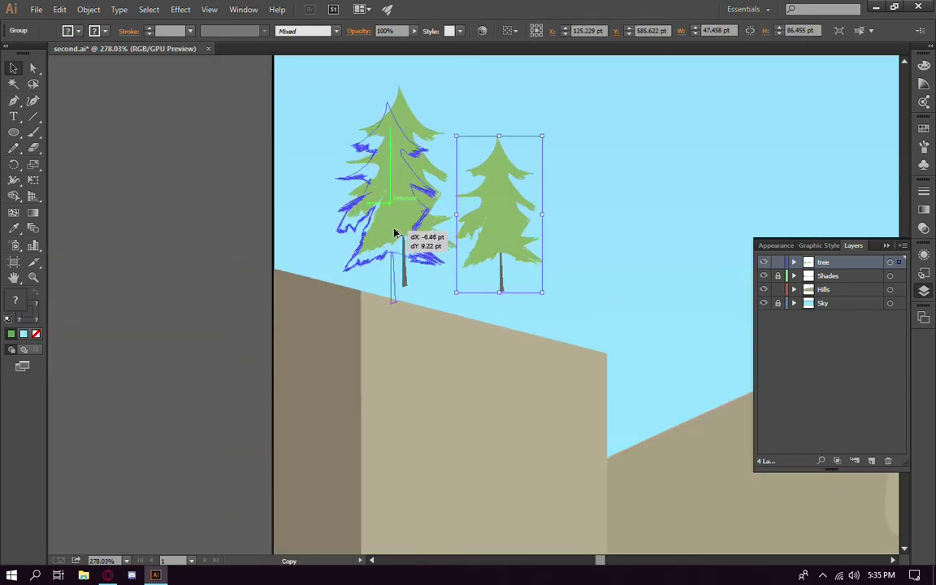
pyautogui.rightClick(388, 234)
pyautogui.click(599, 263)
pyautogui.click(400, 251)
pyautogui.press('a')
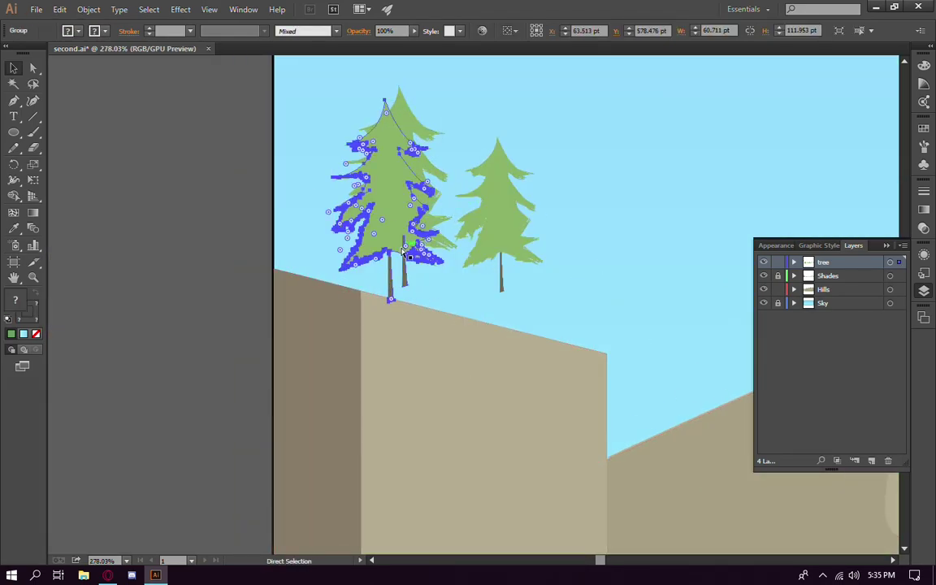
pyautogui.click(304, 346)
# Separate the two overlapping trees on the slope, deleting one and then restoring it
pyautogui.moveTo(431, 183); pyautogui.dragTo(716, 321)
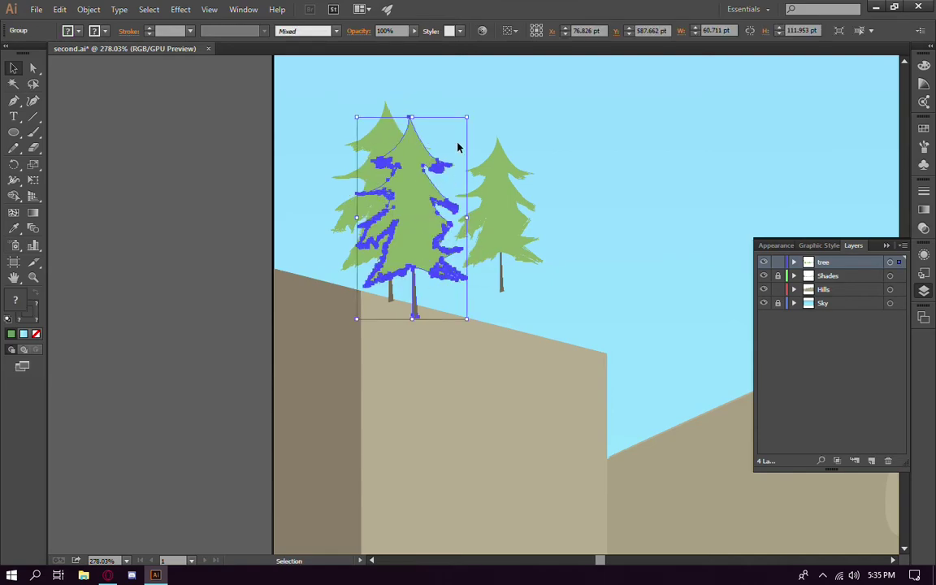
pyautogui.moveTo(491, 257); pyautogui.dragTo(430, 287)
pyautogui.rightClick(437, 252)
pyautogui.press('Escape')
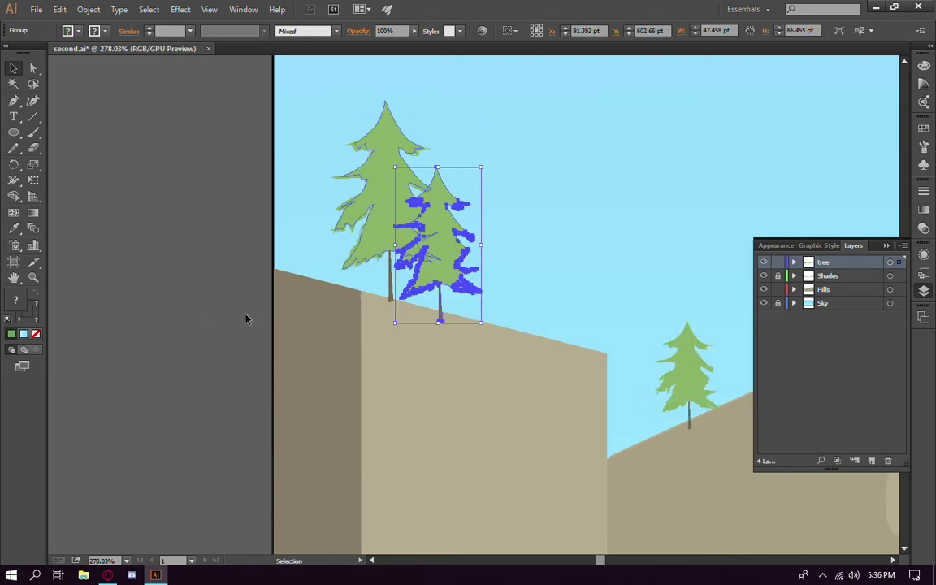
pyautogui.click(247, 319)
pyautogui.click(437, 268)
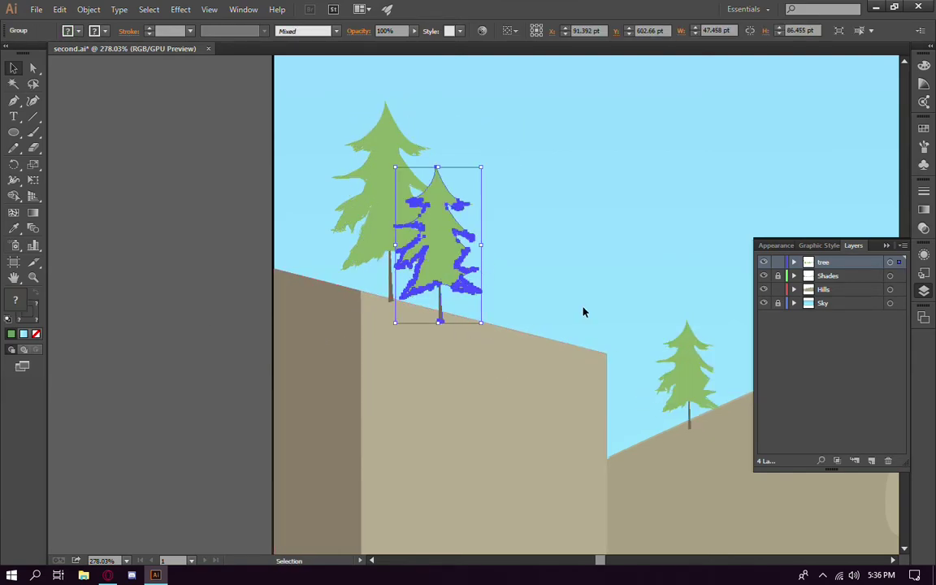
pyautogui.press('Delete')
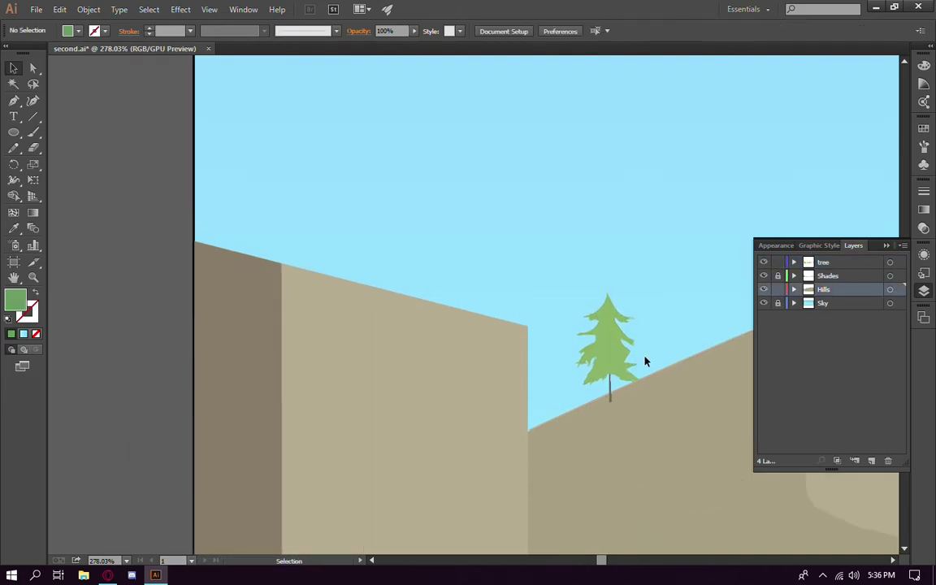
pyautogui.hotkey('ctrl', 'z')
# Move the upper-left tree onto the right tree's spot on the cliff
pyautogui.rightClick(309, 236)
pyautogui.press('Escape')
pyautogui.click(399, 249)
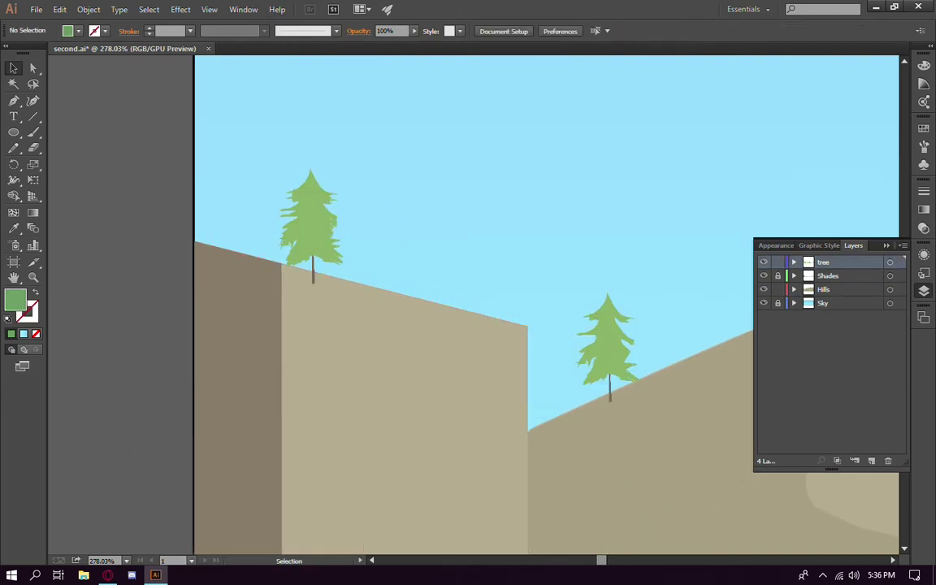
pyautogui.click(311, 236)
pyautogui.moveTo(325, 236)
pyautogui.mouseDown()
pyautogui.moveTo(622, 358)
pyautogui.moveTo(331, 247)
pyautogui.mouseUp()
pyautogui.click(355, 255)
pyautogui.rightClick(331, 247)
pyautogui.click(463, 243)
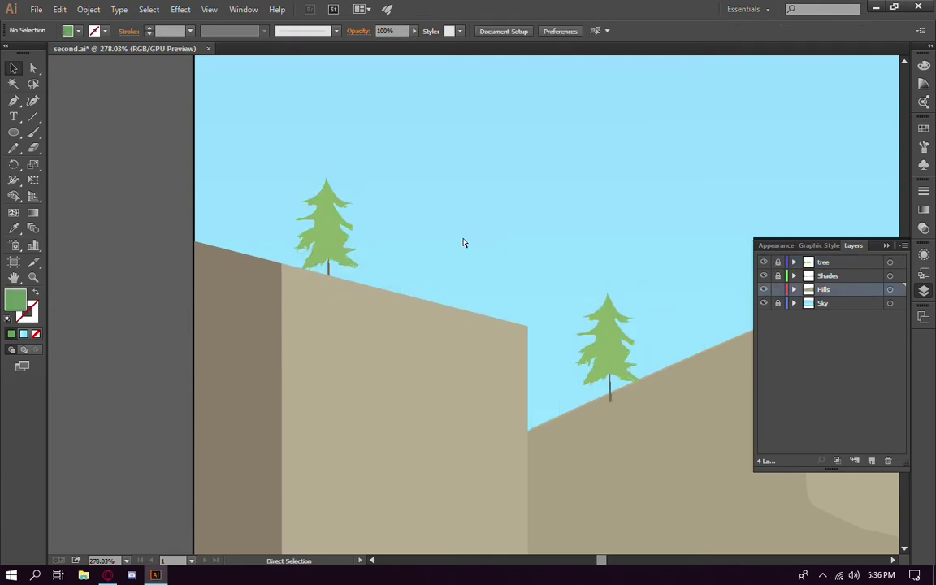
# Duplicate the cliff tree beside the original and shrink the copy
pyautogui.moveTo(323, 242); pyautogui.dragTo(369, 252)
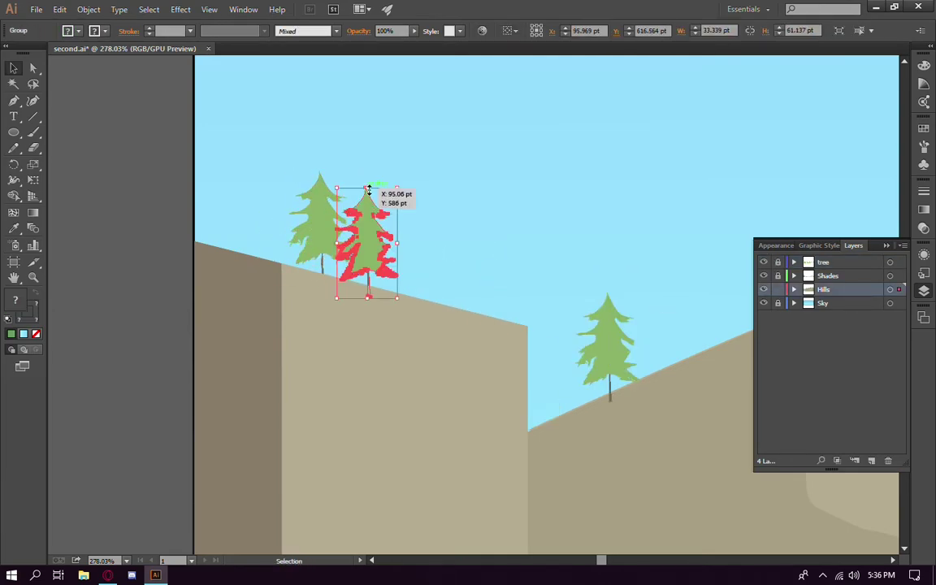
pyautogui.click(533, 231)
pyautogui.hscroll(5, 512, 268)
pyautogui.moveTo(211, 203); pyautogui.dragTo(294, 243)
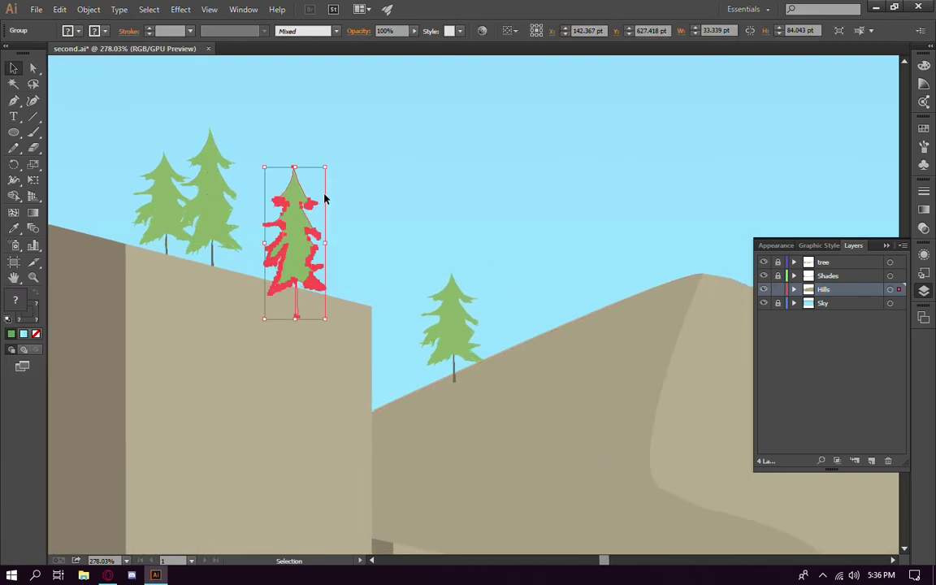
pyautogui.moveTo(325, 171)
pyautogui.mouseDown()
pyautogui.moveTo(282, 299)
pyautogui.moveTo(348, 230)
pyautogui.moveTo(298, 216)
pyautogui.moveTo(244, 325)
pyautogui.mouseUp()
pyautogui.click(322, 332)
# Shrink the small tree further along the hill and place a duplicate beside it
pyautogui.click(394, 229)
pyautogui.scroll(5, 349, 230)
pyautogui.scroll(-2, 457, 401)
pyautogui.moveTo(177, 350); pyautogui.dragTo(313, 390)
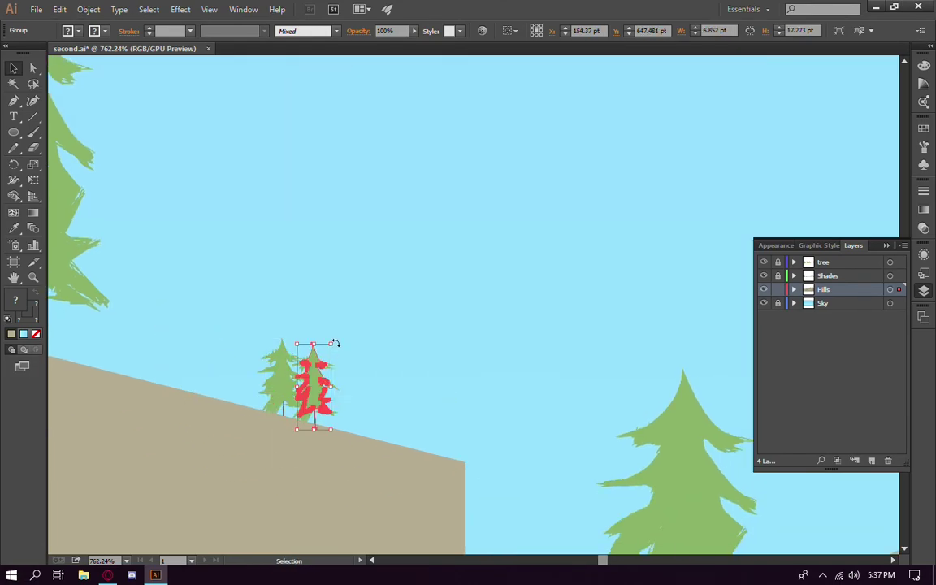
pyautogui.moveTo(334, 343); pyautogui.dragTo(325, 363)
pyautogui.moveTo(316, 404); pyautogui.dragTo(334, 431)
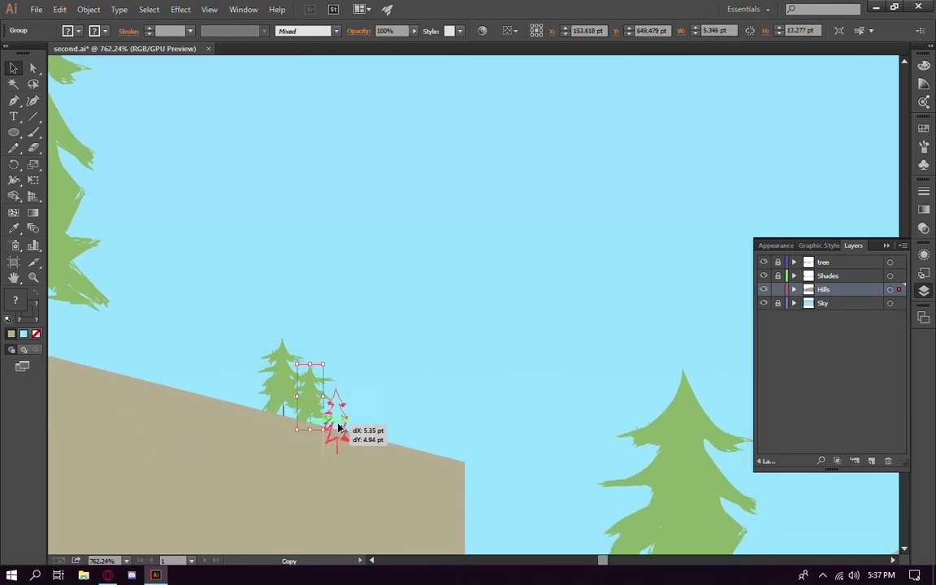
pyautogui.click(506, 439)
# Move a tree copy down onto the lower rocky hillside ledge
pyautogui.scroll(-3, 506, 439)
pyautogui.scroll(-3, 434, 426)
pyautogui.scroll(-2, 435, 426)
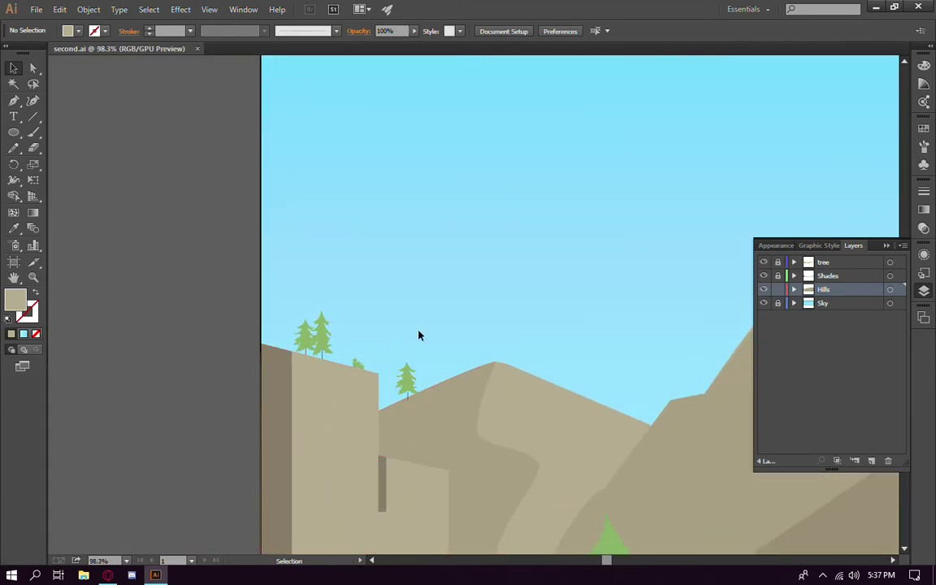
pyautogui.scroll(3, 419, 335)
pyautogui.scroll(-2, 310, 341)
pyautogui.moveTo(198, 105); pyautogui.dragTo(309, 360)
# Adjust the ledge tree's stacking order until it sits one step behind the hill
pyautogui.scroll(2, 309, 359)
pyautogui.rightClick(305, 322)
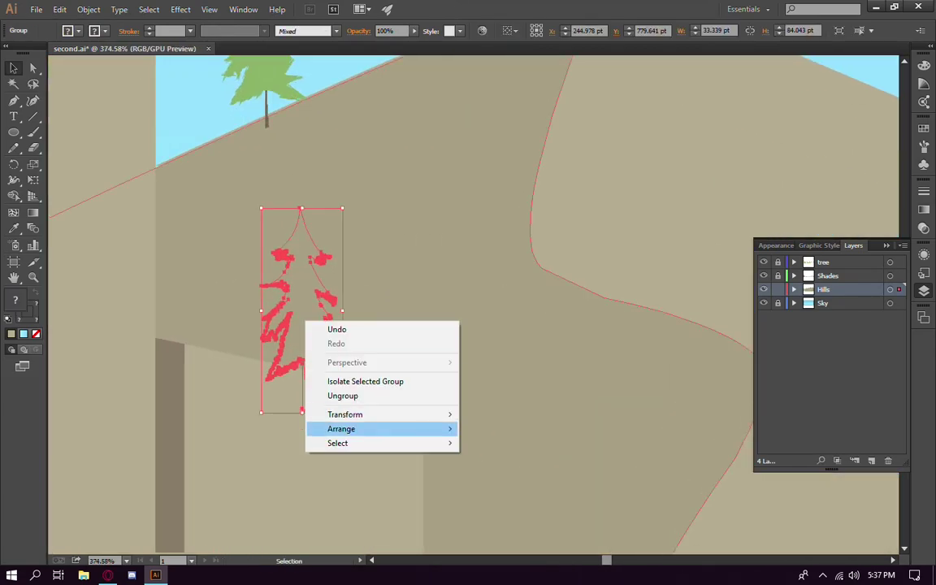
pyautogui.click(502, 429)
pyautogui.rightClick(293, 310)
pyautogui.click(487, 460)
pyautogui.rightClick(308, 308)
pyautogui.click(505, 415)
pyautogui.rightClick(312, 330)
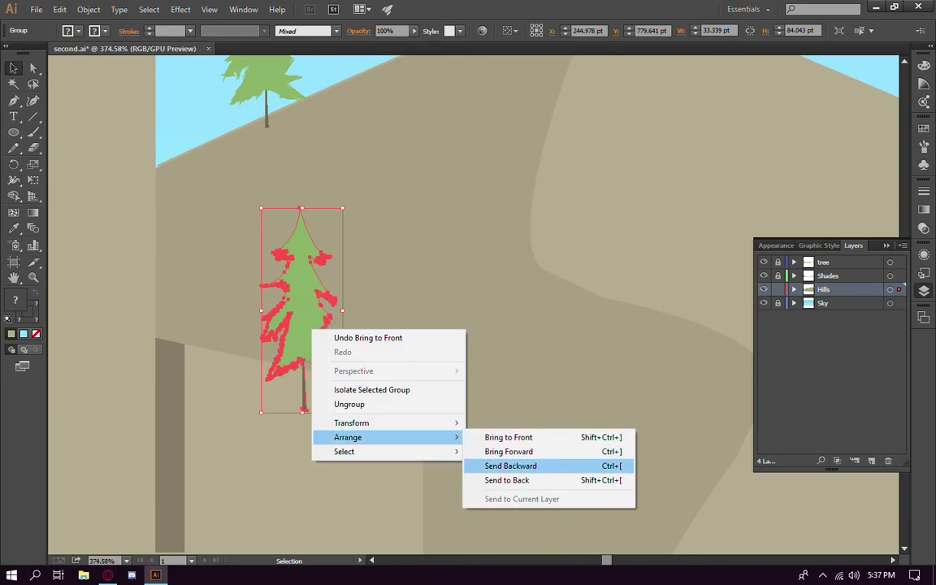
pyautogui.click(510, 466)
pyautogui.rightClick(333, 362)
pyautogui.click(392, 379)
pyautogui.click(494, 456)
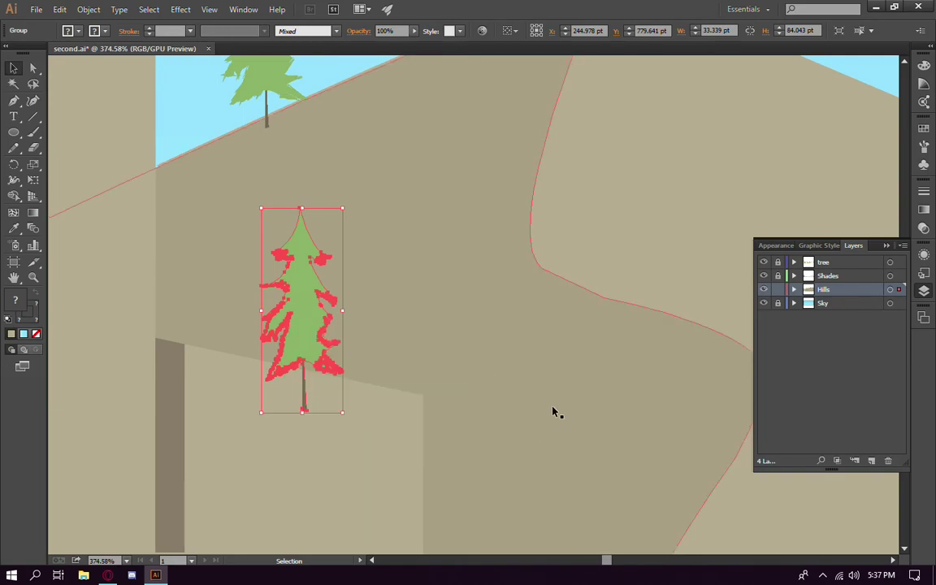
# Nudge the ledge tree left, shrink it to about half size, and tilt it to the slope
pyautogui.press('a')
pyautogui.press('v')
pyautogui.moveTo(324, 303); pyautogui.dragTo(299, 303)
pyautogui.moveTo(319, 179)
pyautogui.mouseDown()
pyautogui.moveTo(280, 281)
pyautogui.moveTo(341, 311)
pyautogui.moveTo(359, 289)
pyautogui.mouseUp()
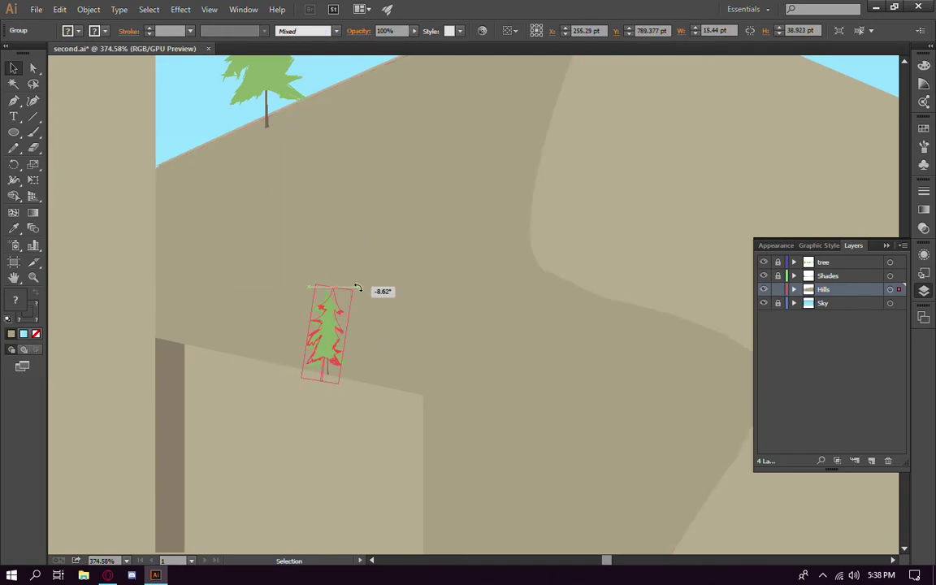
pyautogui.moveTo(328, 333)
pyautogui.mouseDown()
pyautogui.moveTo(408, 359)
pyautogui.moveTo(420, 333)
pyautogui.moveTo(372, 347)
pyautogui.mouseUp()
# Place another copy of the small tree to the left on the ledge
pyautogui.scroll(5, 443, 416)
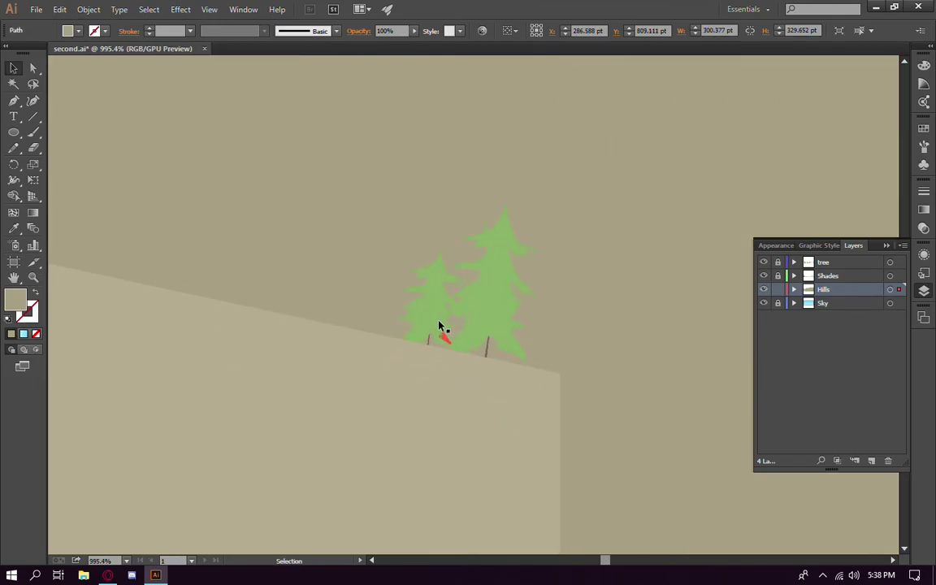
pyautogui.moveTo(439, 329); pyautogui.dragTo(408, 307)
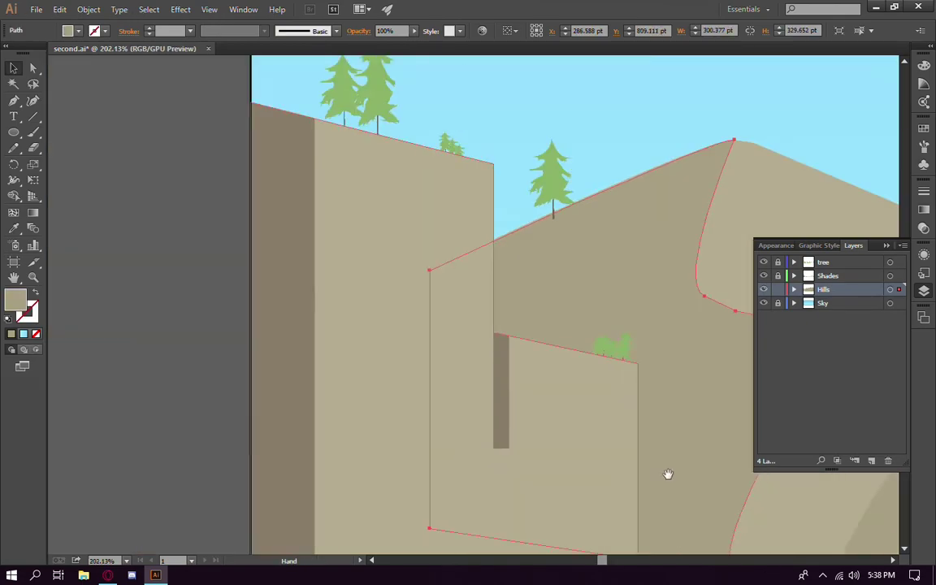
pyautogui.keyDown('alt'); pyautogui.scroll(-2, 427, 432); pyautogui.keyUp('alt')
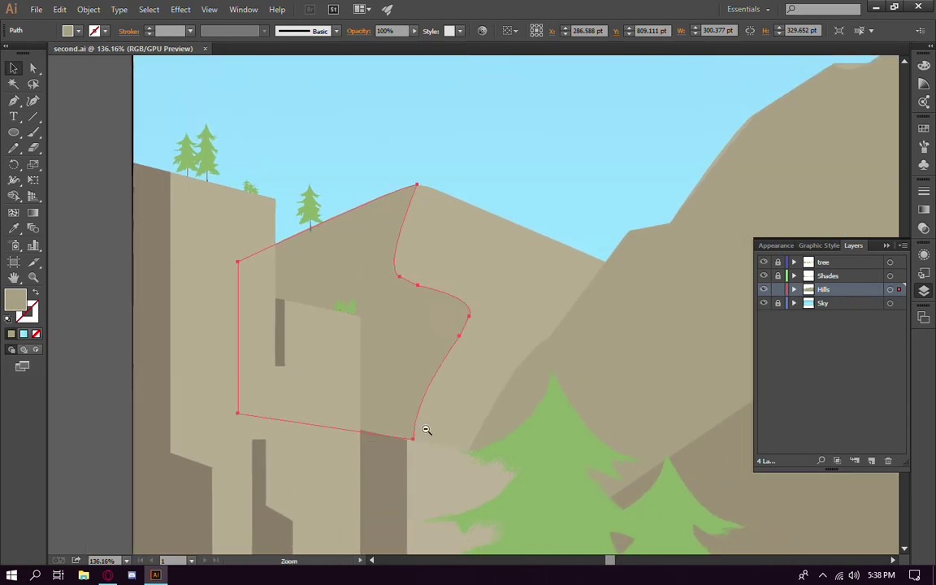
pyautogui.keyDown('alt'); pyautogui.scroll(-2, 323, 430); pyautogui.keyUp('alt')
pyautogui.press('a')
pyautogui.click(395, 144)
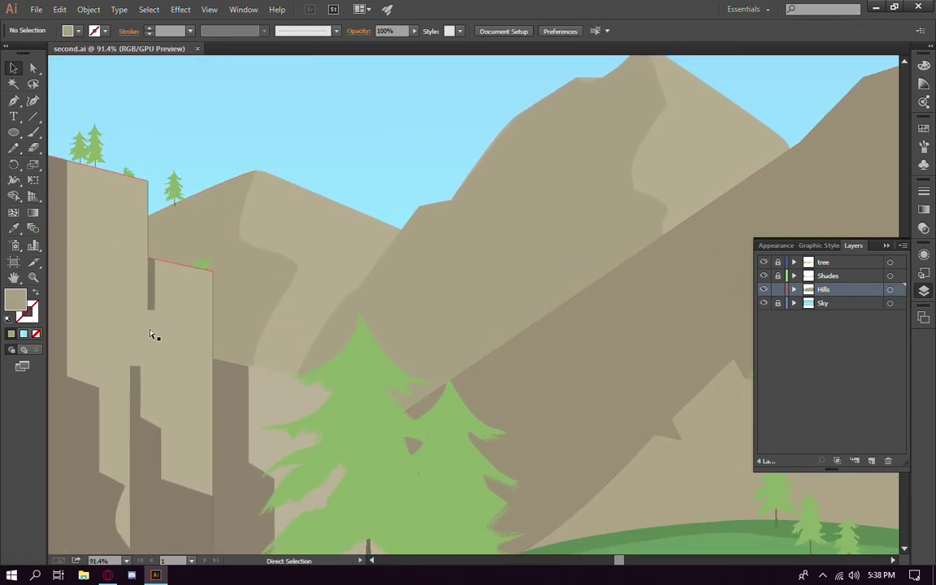
pyautogui.keyDown('alt'); pyautogui.scroll(-2, 337, 440); pyautogui.keyUp('alt')
# Check the small meadow tree's fill colour, then select the middle tree
pyautogui.keyDown('alt'); pyautogui.scroll(-2, 508, 472); pyautogui.keyUp('alt')
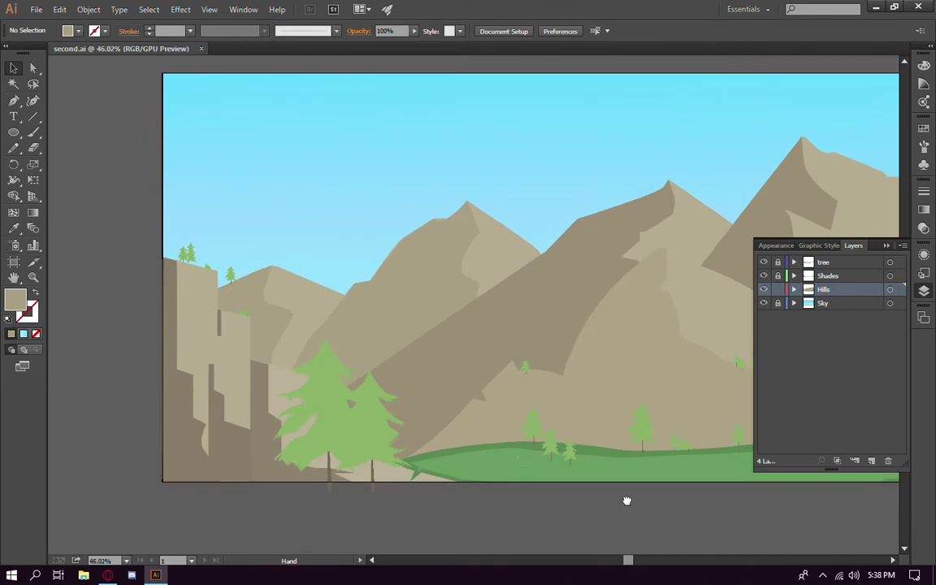
pyautogui.keyDown('alt'); pyautogui.scroll(3, 309, 476); pyautogui.keyUp('alt')
pyautogui.keyDown('alt'); pyautogui.scroll(2, 346, 418); pyautogui.keyUp('alt')
pyautogui.click(335, 370)
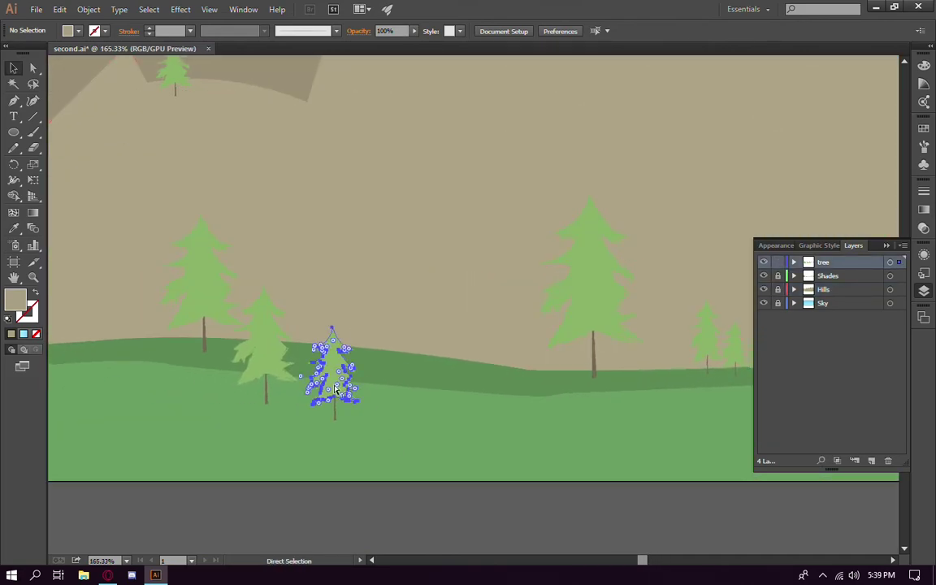
pyautogui.press('v')
pyautogui.doubleClick(16, 300)
pyautogui.press('Return')
pyautogui.click(288, 359)
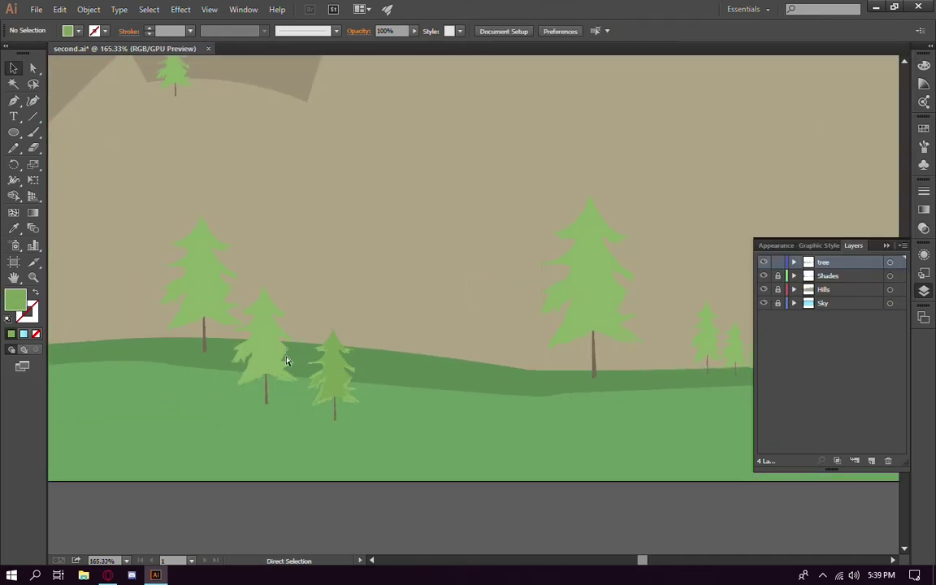
pyautogui.click(264, 341)
pyautogui.click(445, 261)
# Select the small meadow pines and isolate one tree group for editing
pyautogui.press('i')
pyautogui.keyDown('alt'); pyautogui.scroll(-3, 381, 392); pyautogui.keyUp('alt')
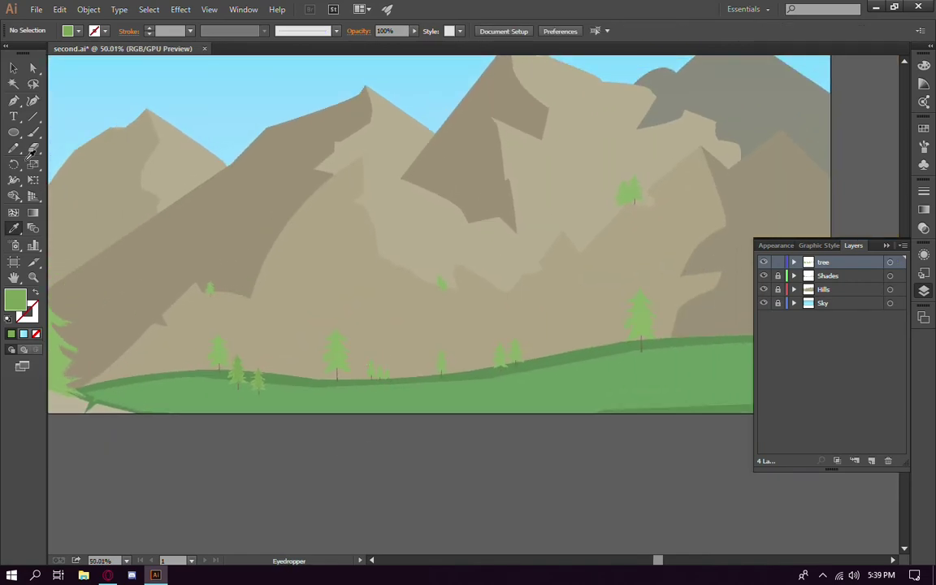
pyautogui.scroll(8, 502, 299)
pyautogui.keyDown('ctrl'); pyautogui.click(501, 299); pyautogui.keyUp('ctrl')
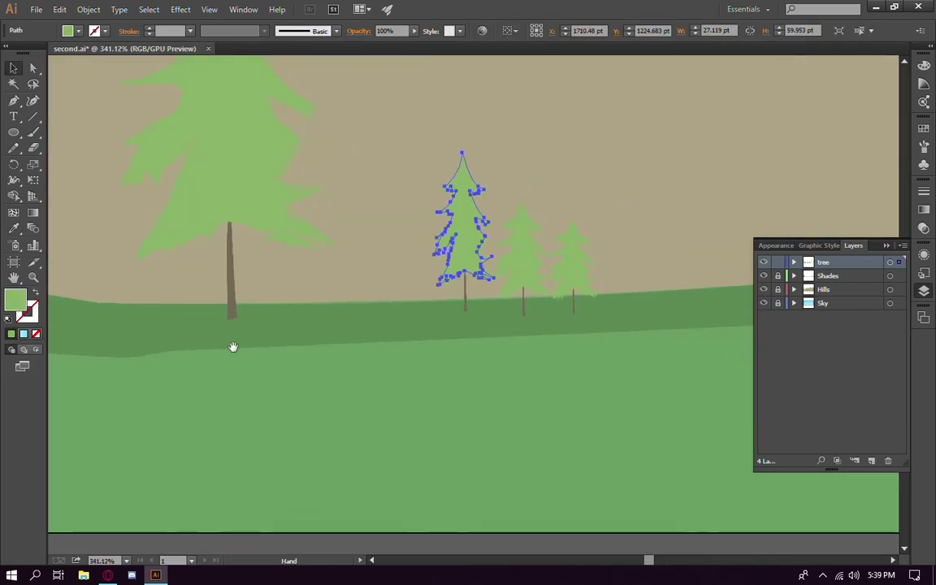
pyautogui.moveTo(231, 347)
pyautogui.mouseDown()
pyautogui.moveTo(363, 296)
pyautogui.moveTo(349, 313)
pyautogui.mouseUp()
pyautogui.click(298, 300)
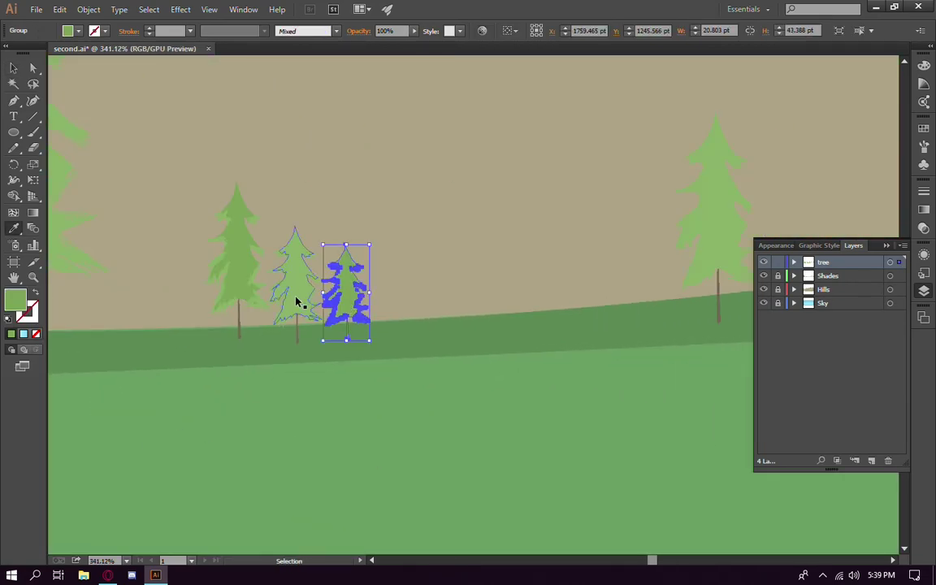
pyautogui.keyDown('alt'); pyautogui.scroll(-3, 390, 410); pyautogui.keyUp('alt')
pyautogui.click(278, 338)
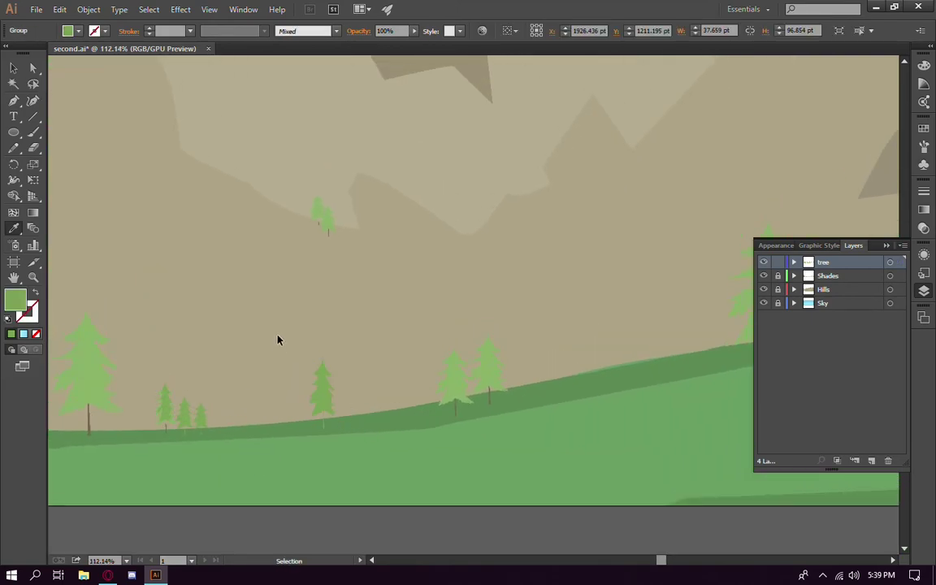
pyautogui.keyDown('alt'); pyautogui.scroll(5, 374, 358); pyautogui.keyUp('alt')
pyautogui.click(301, 268)
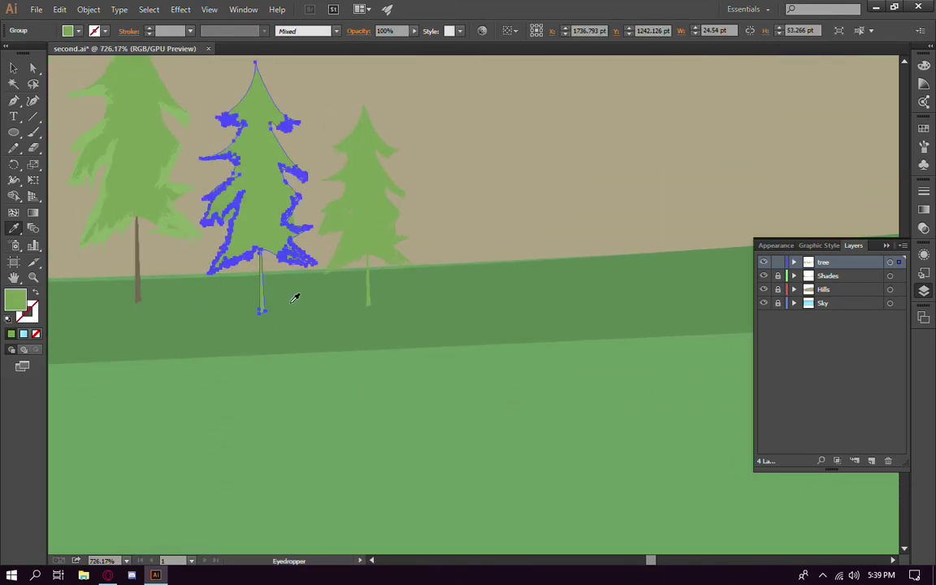
pyautogui.doubleClick(263, 305)
pyautogui.press('i')
pyautogui.press('Escape')
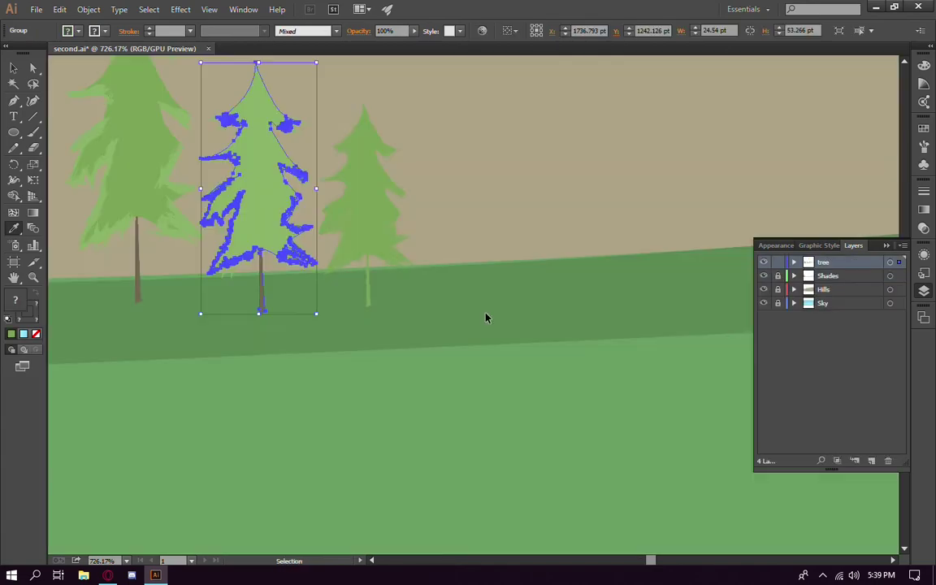
# Recolour the pine with the lighter green sampled from the right-hand tree
pyautogui.click(365, 187)
pyautogui.keyDown('ctrl'); pyautogui.click(369, 195); pyautogui.keyUp('ctrl')
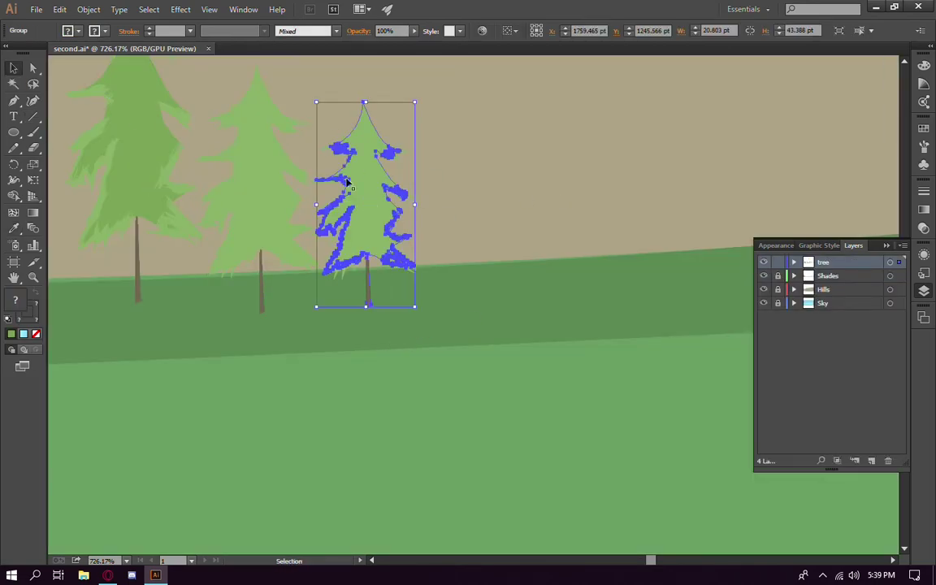
pyautogui.hotkey('ctrl', 'shift', 'a')
pyautogui.hotkey('shift', '~')
pyautogui.moveTo(534, 317)
pyautogui.mouseDown()
pyautogui.moveTo(491, 428)
pyautogui.moveTo(428, 458)
pyautogui.moveTo(403, 484)
pyautogui.moveTo(460, 514)
pyautogui.mouseUp()
# Select the left tree group, then recentre the view on the trees
pyautogui.scroll(5, 343, 495)
pyautogui.keyDown('ctrl'); pyautogui.click(142, 265); pyautogui.keyUp('ctrl')
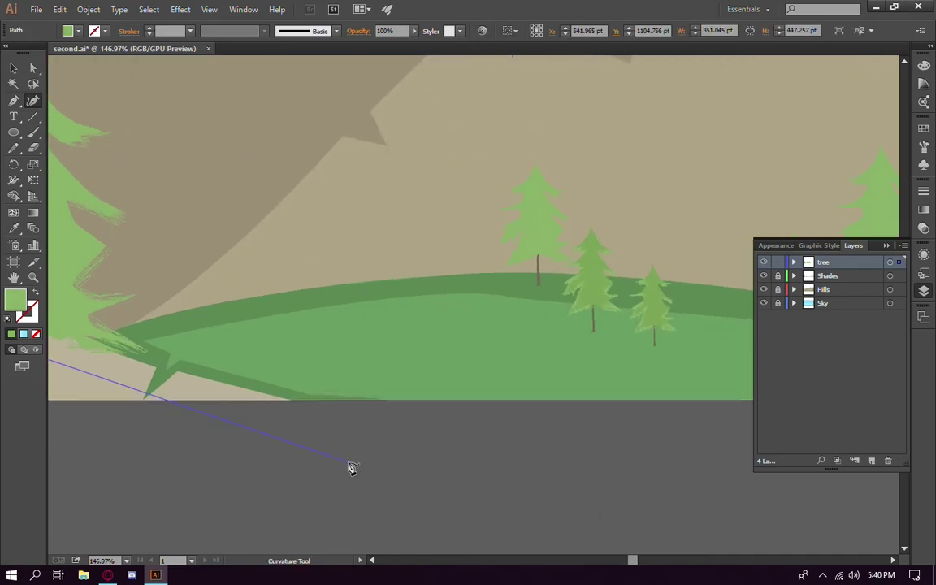
pyautogui.scroll(-5, 455, 528)
pyautogui.hotkey('ctrl', 'shift', 'a')
pyautogui.moveTo(465, 513); pyautogui.dragTo(355, 359)
pyautogui.rightClick(340, 357)
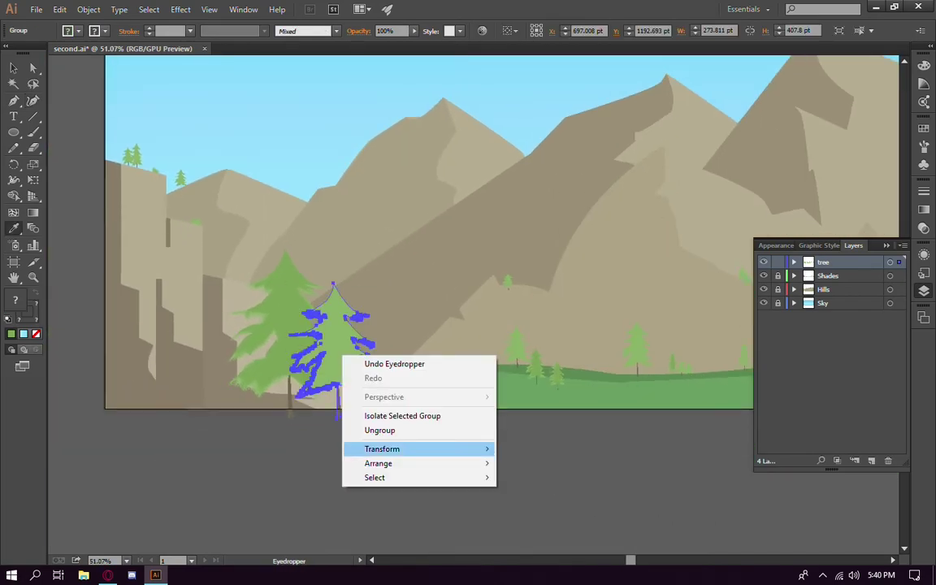
pyautogui.press('Escape')
# Select the tree on the right hill and zoom out to the whole artboard
pyautogui.scroll(-1, 522, 480)
pyautogui.hscroll(3, 508, 480)
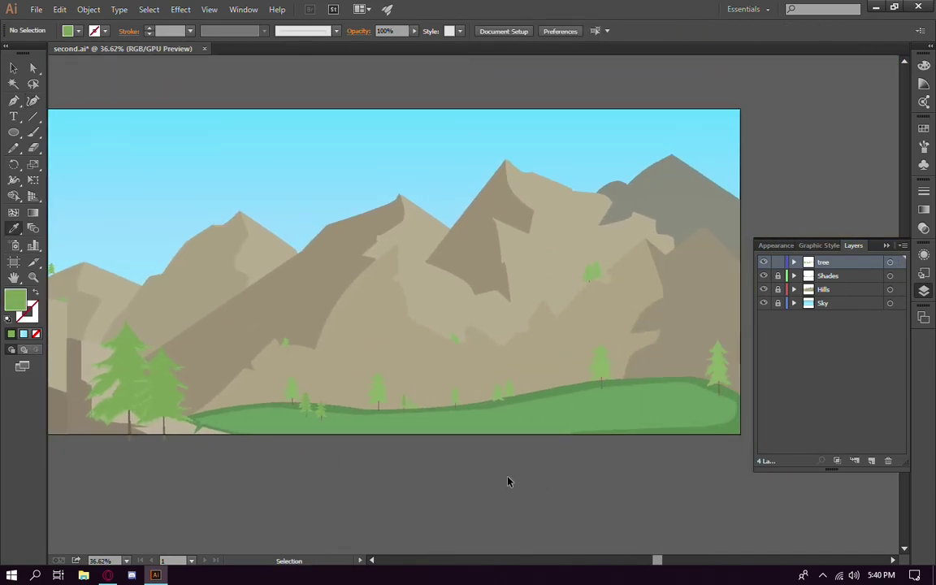
pyautogui.click(699, 380)
pyautogui.scroll(5, 602, 398)
pyautogui.rightClick(599, 401)
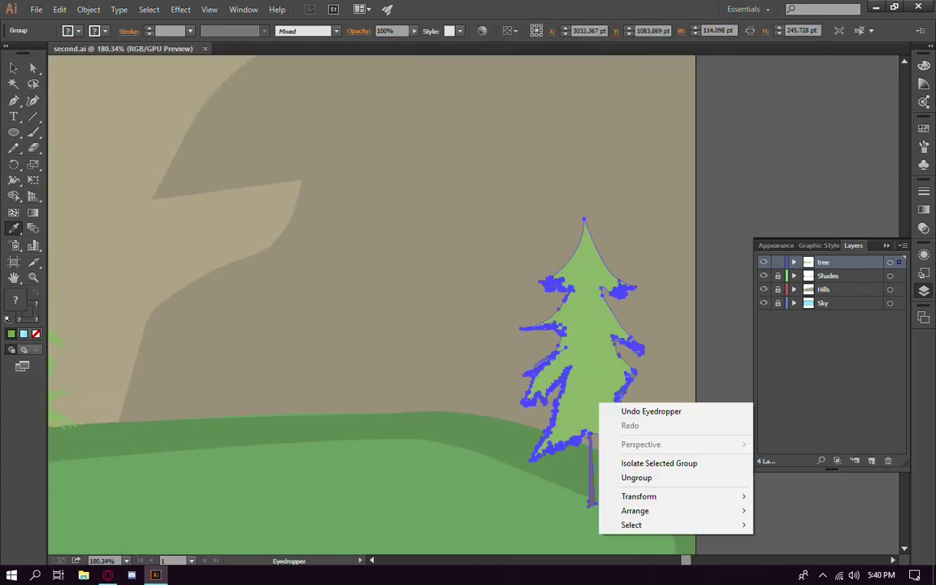
pyautogui.press('Escape')
pyautogui.press('i')
pyautogui.hscroll(-2, 448, 420)
pyautogui.scroll(-3, 561, 424)
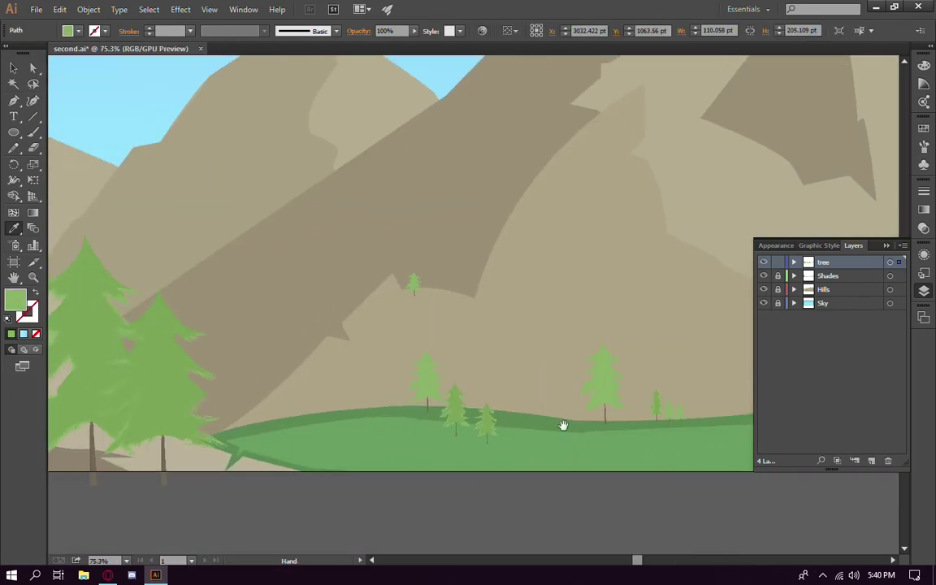
pyautogui.scroll(-2, 380, 501)
pyautogui.rightClick(378, 302)
pyautogui.press('Escape')
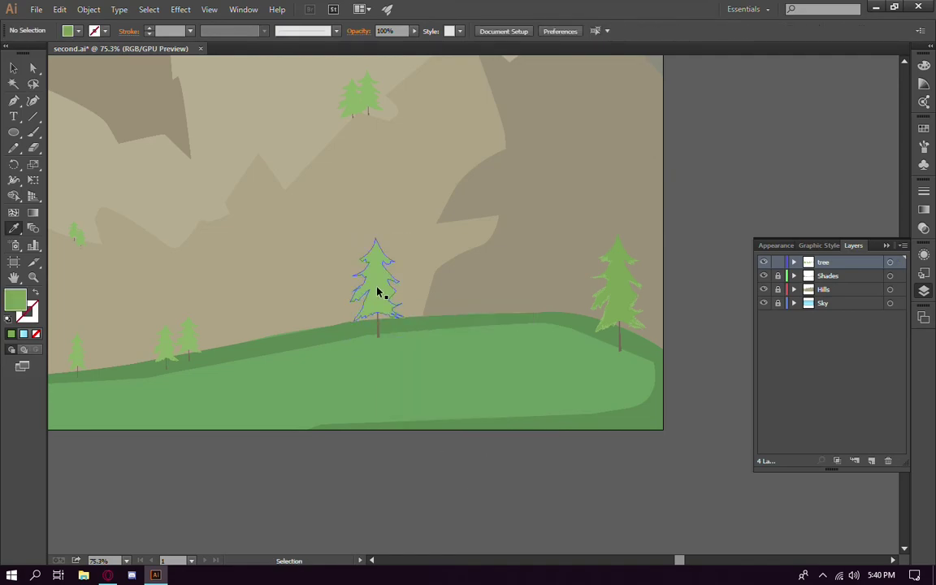
pyautogui.hscroll(-1, 355, 494)
pyautogui.hscroll(-3, 317, 491)
pyautogui.scroll(-3, 313, 391)
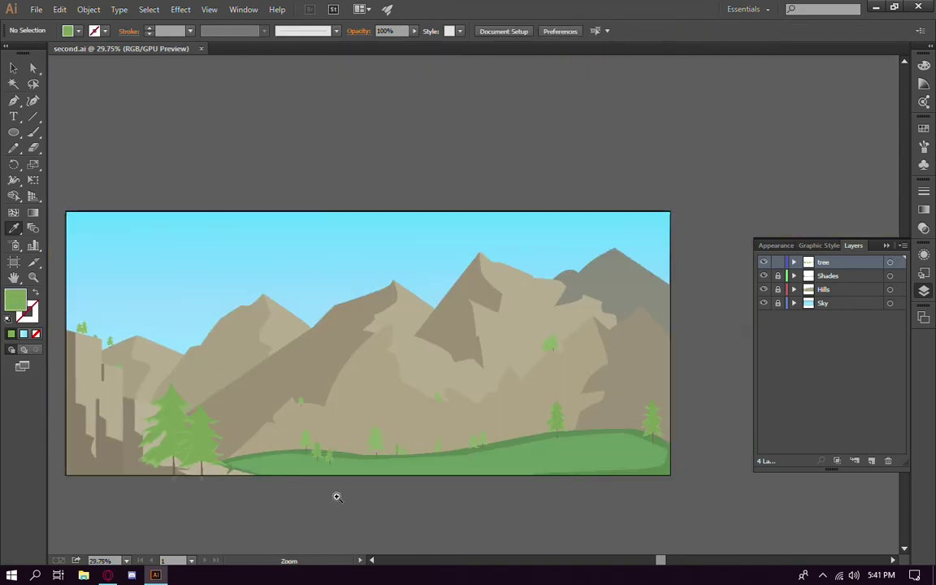
pyautogui.scroll(1, 376, 505)
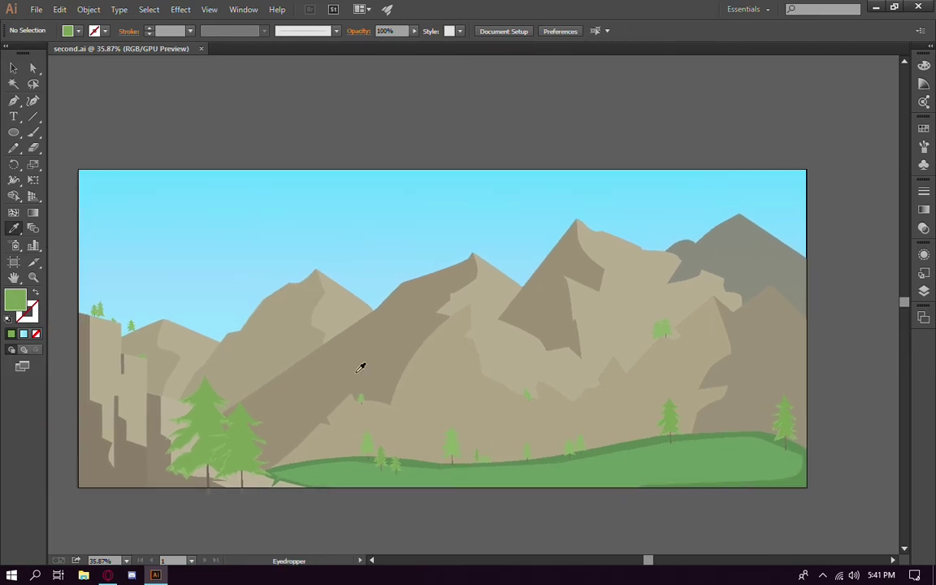
# Create a new layer named Sky Shades
pyautogui.click(924, 290)
pyautogui.click(835, 325)
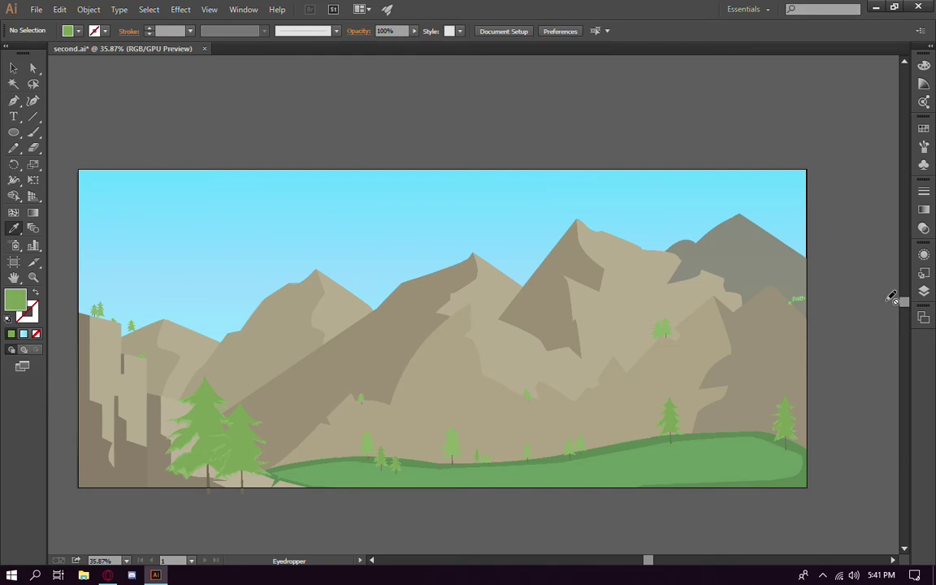
pyautogui.click(924, 291)
pyautogui.write('Sky Shades')
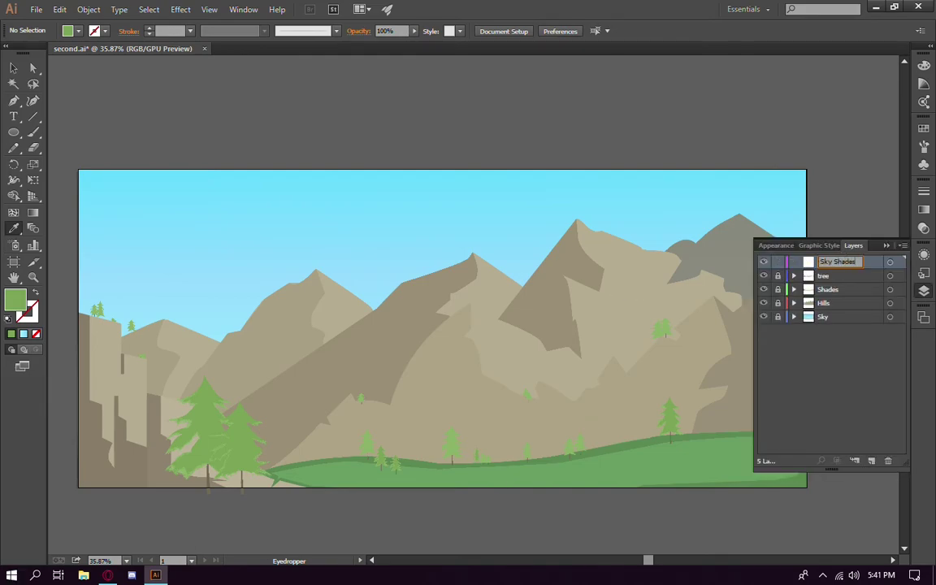
pyautogui.press('Return')
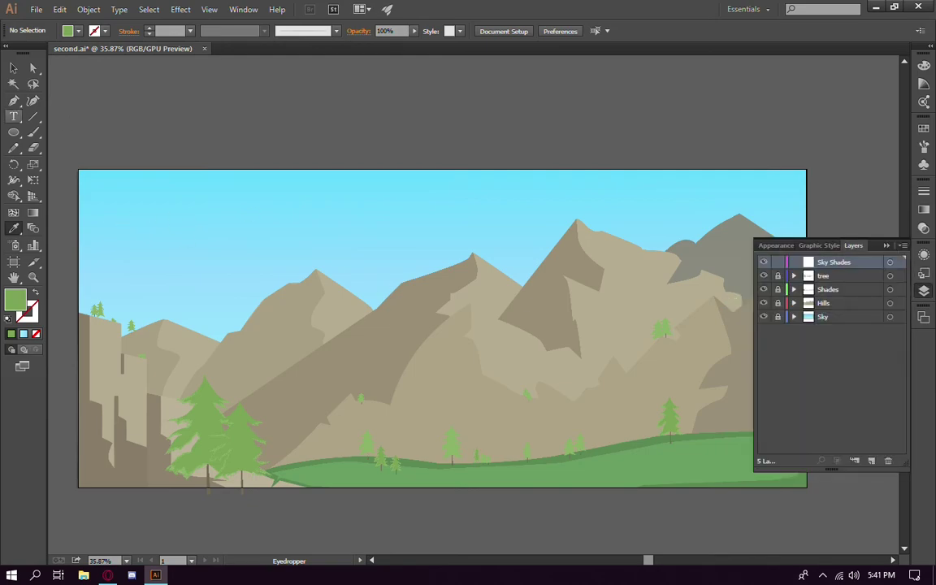
# Draw a seven-point cloud outline in the upper-left sky with the Curvature Tool
pyautogui.hotkey('shift', '`')
pyautogui.scroll(3, 307, 282)
pyautogui.click(262, 282)
pyautogui.click(410, 249)
pyautogui.click(483, 267)
pyautogui.click(513, 281)
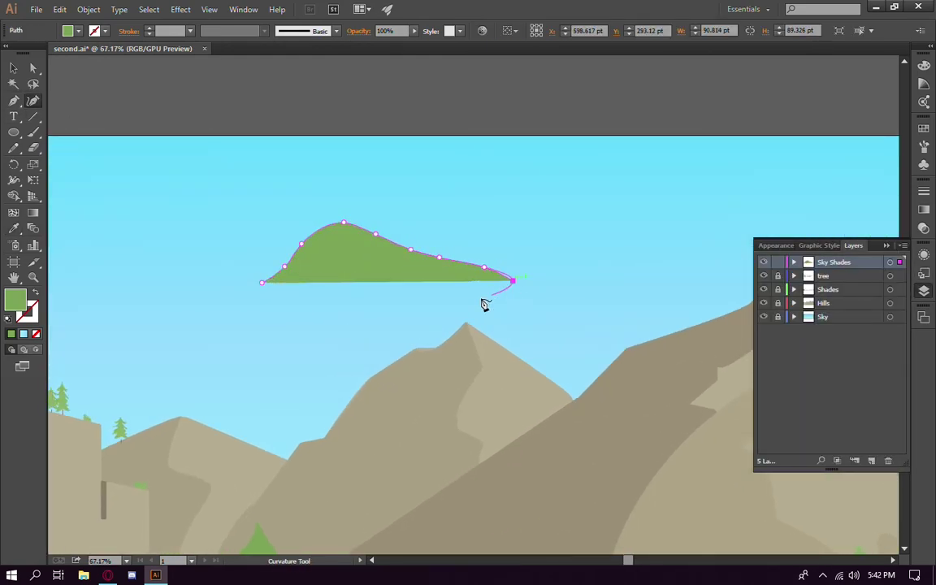
pyautogui.click(461, 303)
pyautogui.click(320, 319)
pyautogui.click(226, 307)
# Fill the cloud with a pale cyan and lower its opacity
pyautogui.press('i')
pyautogui.click(163, 203)
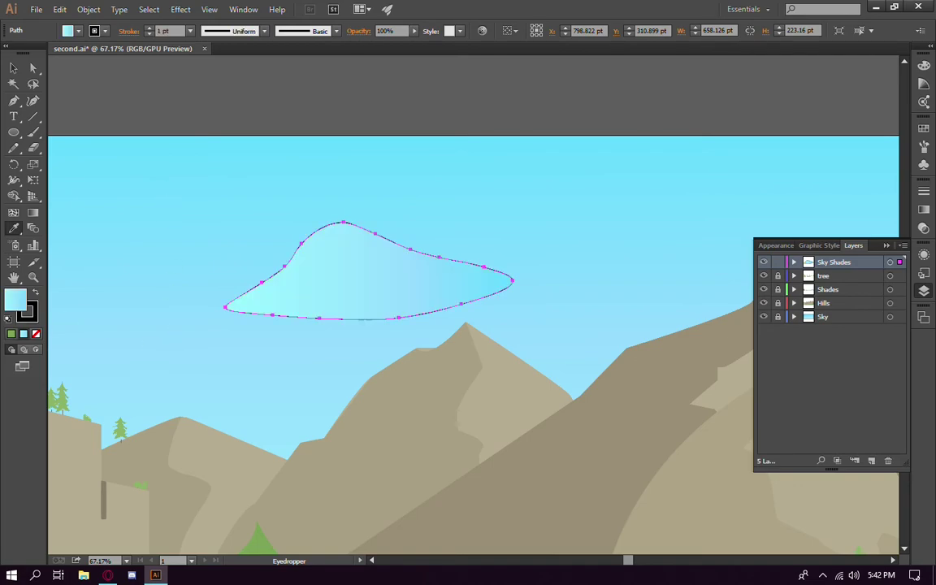
pyautogui.doubleClick(27, 311)
pyautogui.click(852, 95)
pyautogui.moveTo(415, 42); pyautogui.dragTo(371, 43)
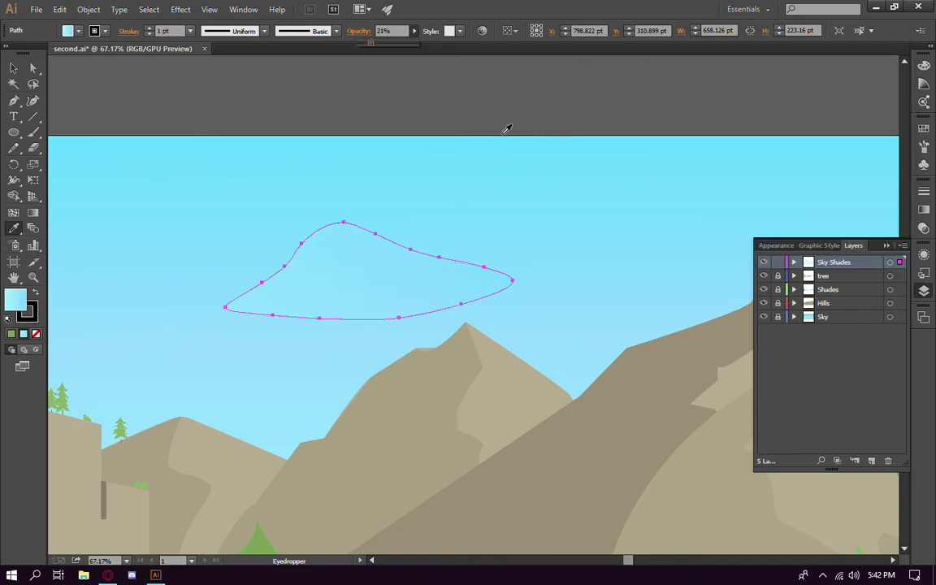
pyautogui.doubleClick(16, 301)
pyautogui.click(576, 117)
pyautogui.click(744, 168)
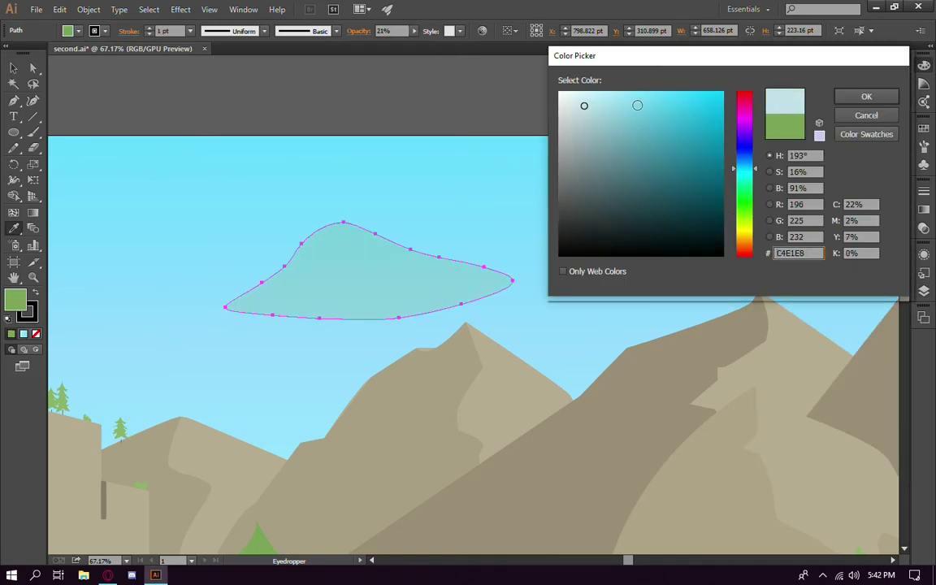
pyautogui.press('Return')
# Reselect the cloud and confirm its lighter D8EBEF fill
pyautogui.scroll(-3, 654, 299)
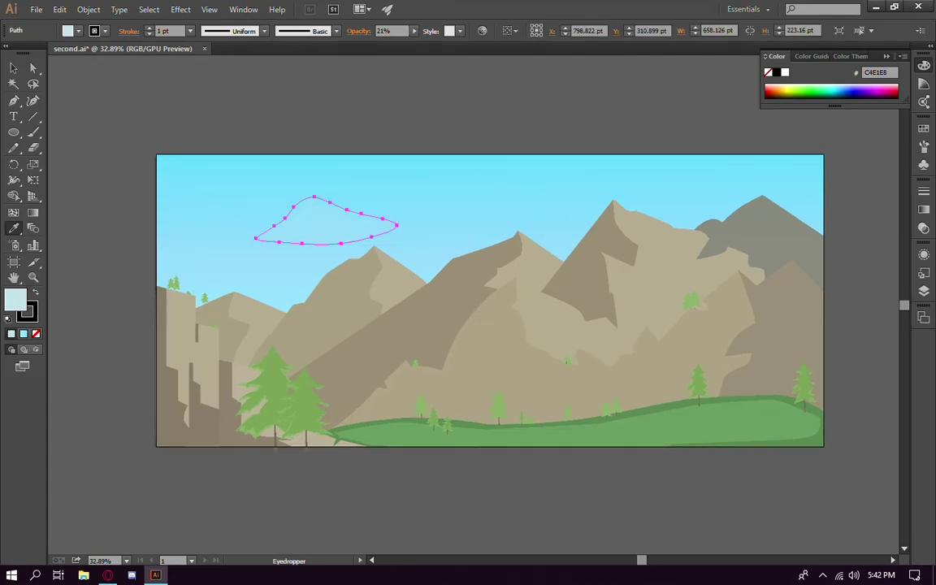
pyautogui.press('v')
pyautogui.click(318, 278)
pyautogui.click(325, 219)
pyautogui.doubleClick(16, 300)
pyautogui.click(860, 96)
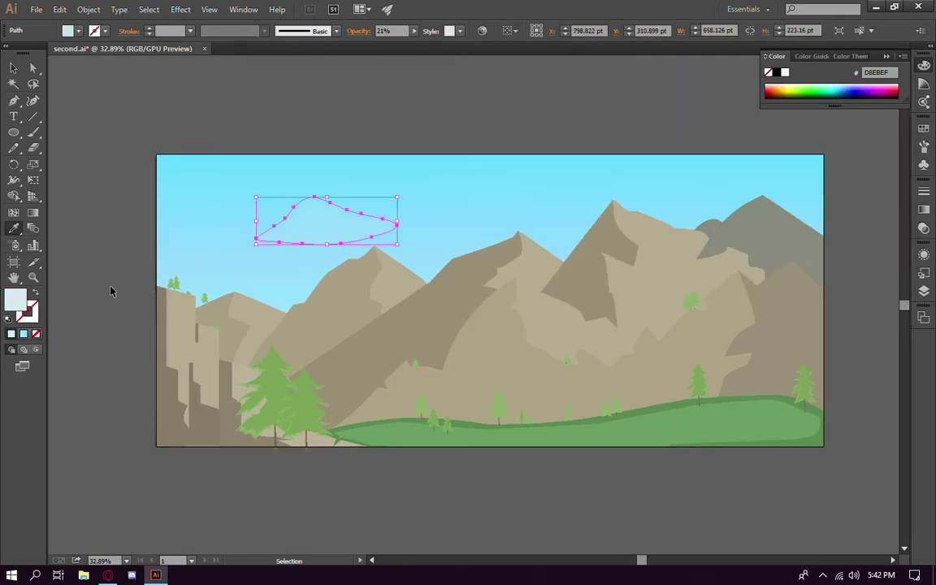
pyautogui.press('i')
pyautogui.moveTo(332, 240); pyautogui.dragTo(252, 256)
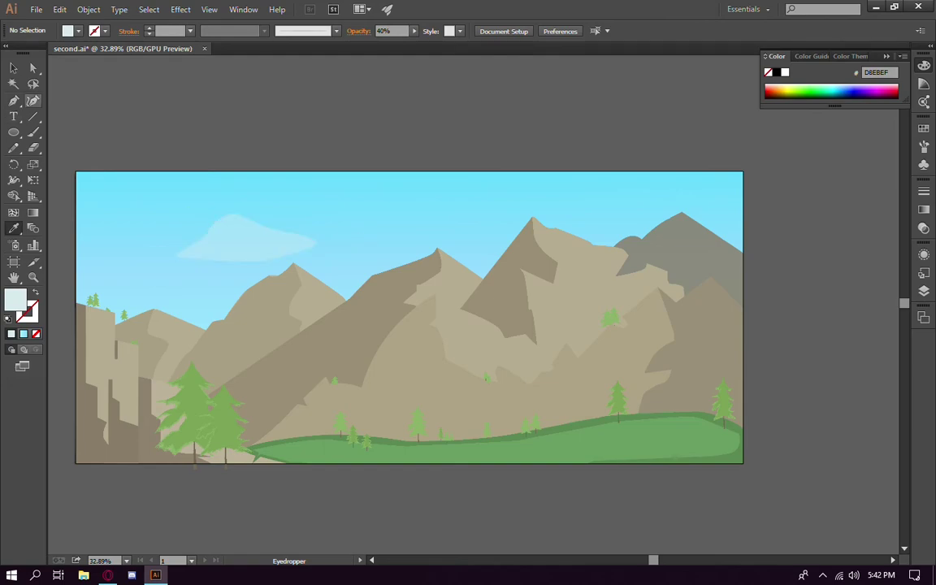
# Draw a cloud over the tall peak and set its opacity to 64%
pyautogui.click(534, 205)
pyautogui.click(504, 214)
pyautogui.click(495, 228)
pyautogui.click(544, 232)
pyautogui.click(595, 220)
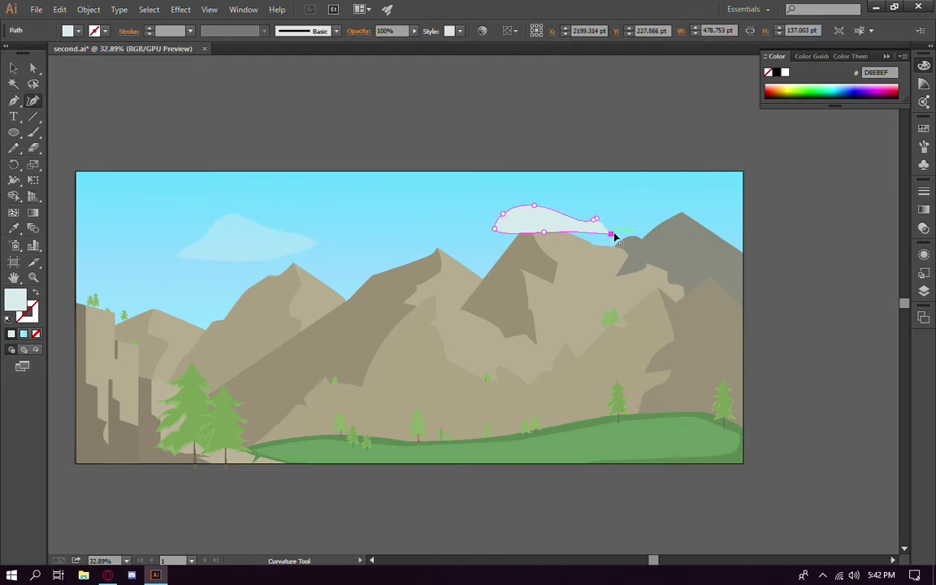
pyautogui.press('Escape')
pyautogui.press('6')
pyautogui.press('4')
pyautogui.hotkey('ctrl', 'shift', 'a')
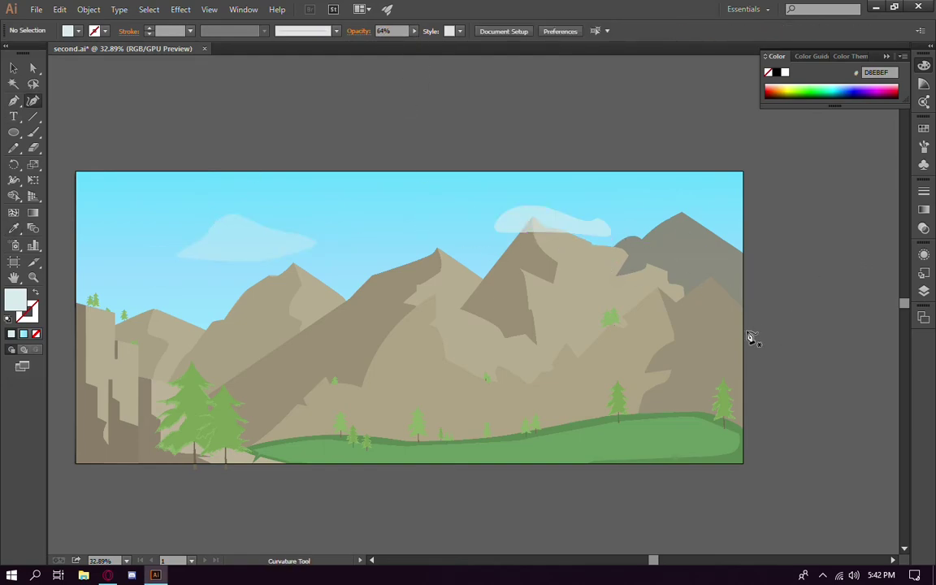
pyautogui.hotkey('ctrl', 'z')
pyautogui.hotkey('ctrl', 'shift', 'a')
# Move the Sky Shades layer behind the hills
pyautogui.click(616, 216)
pyautogui.press('F7')
pyautogui.hotkey('ctrl', 'shift', 'a')
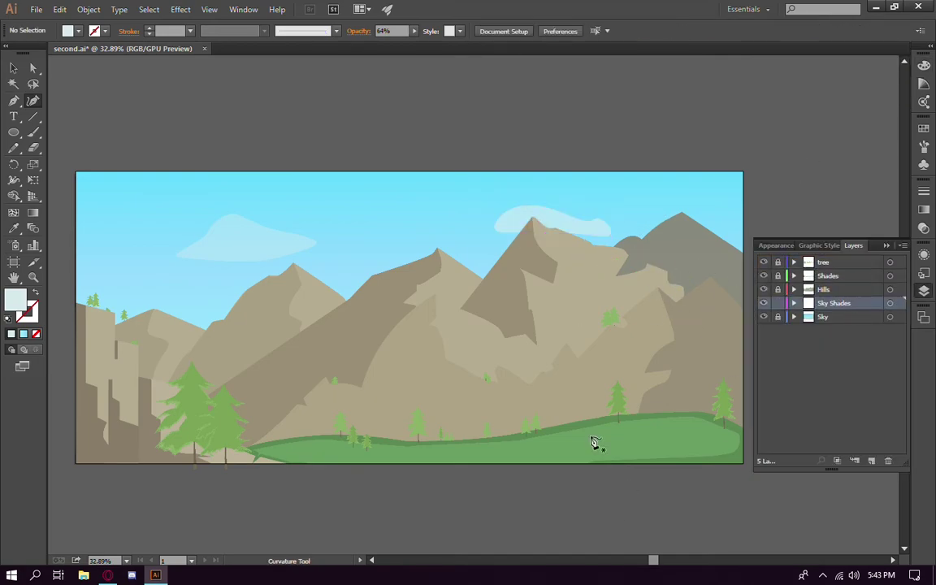
# Draw a small cloud over the left mountain ridge and reselect the existing clouds
pyautogui.click(428, 241)
pyautogui.click(368, 262)
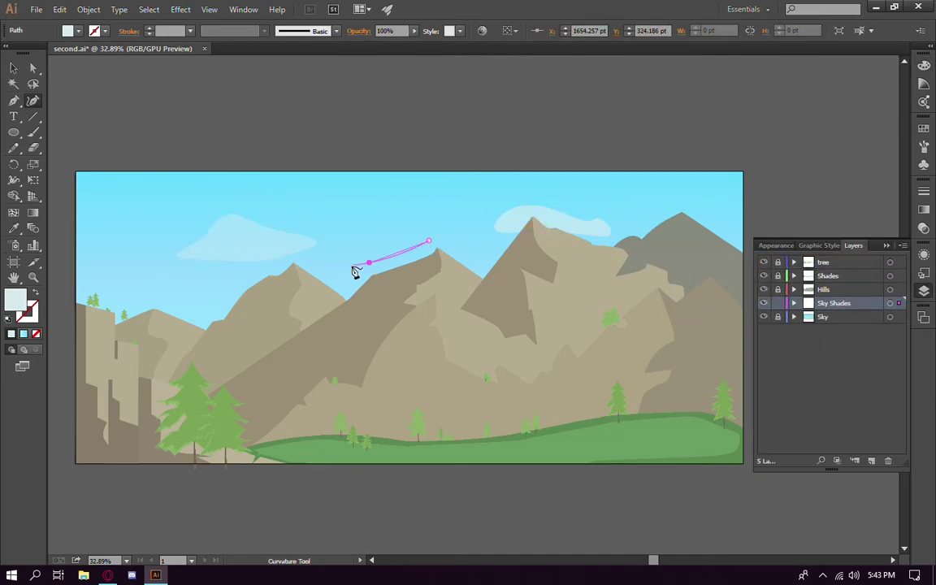
pyautogui.click(467, 262)
pyautogui.press('Escape')
pyautogui.hotkey('ctrl', 'shift', 'a')
pyautogui.click(464, 254)
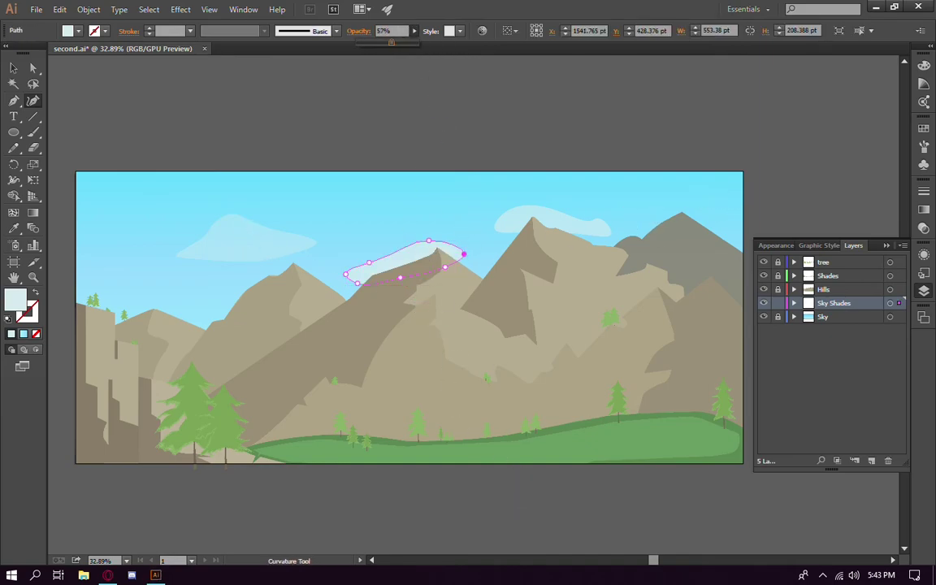
pyautogui.hscroll(-2, 464, 334)
pyautogui.click(208, 256)
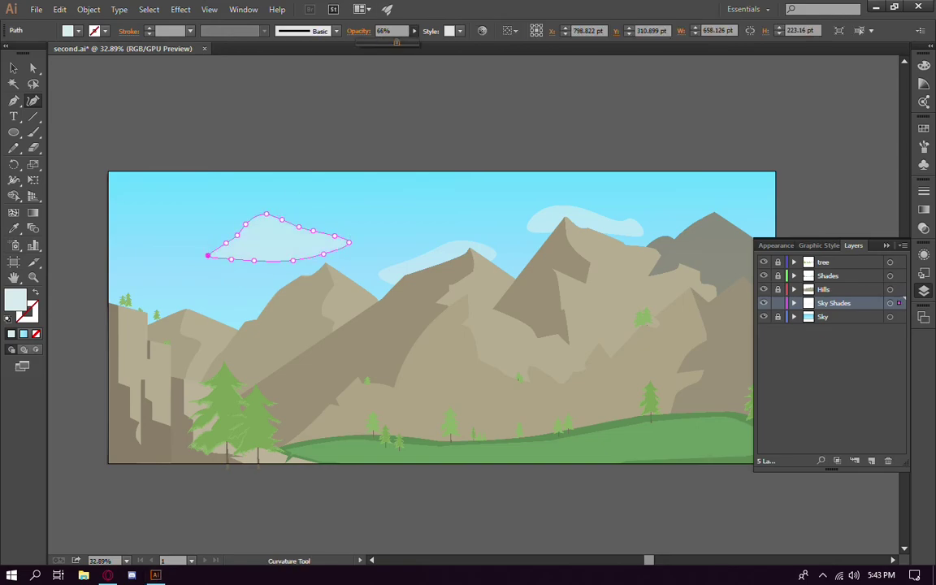
pyautogui.scroll(-2, 368, 293)
# Draw a tall misty cloud patch along the artboard's left edge
pyautogui.click(87, 190)
pyautogui.click(111, 227)
pyautogui.click(129, 241)
pyautogui.click(144, 254)
pyautogui.click(143, 268)
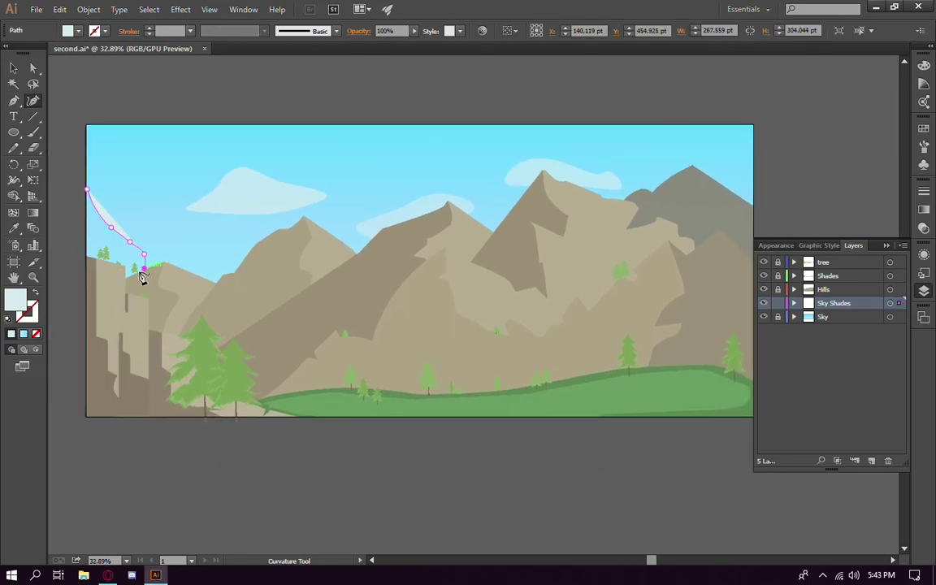
pyautogui.click(122, 276)
pyautogui.click(95, 279)
pyautogui.click(72, 271)
pyautogui.click(87, 190)
pyautogui.click(83, 237)
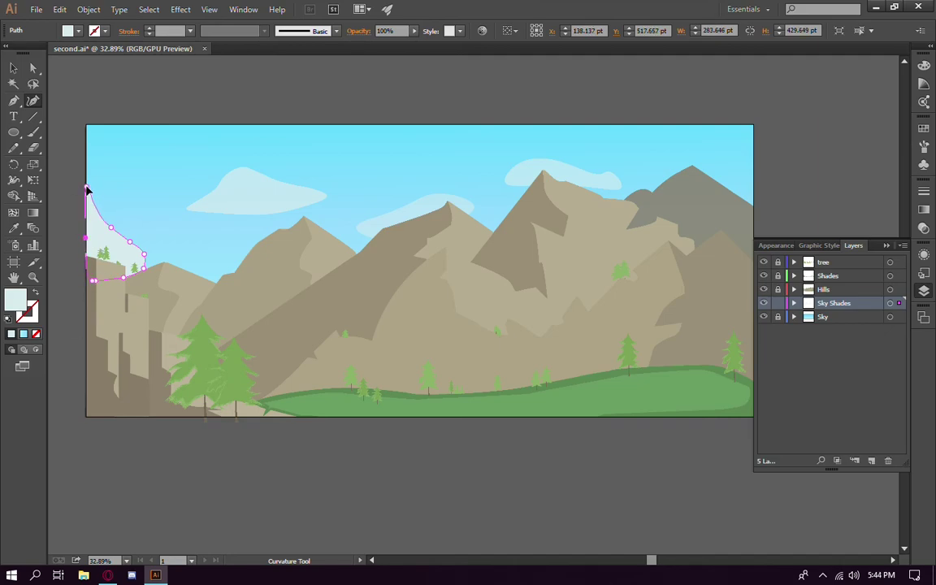
# Start another cloud outline at the artboard's top-right
pyautogui.scroll(-1, 443, 487)
pyautogui.hscroll(-2, 697, 153)
pyautogui.click(731, 167)
pyautogui.click(697, 170)
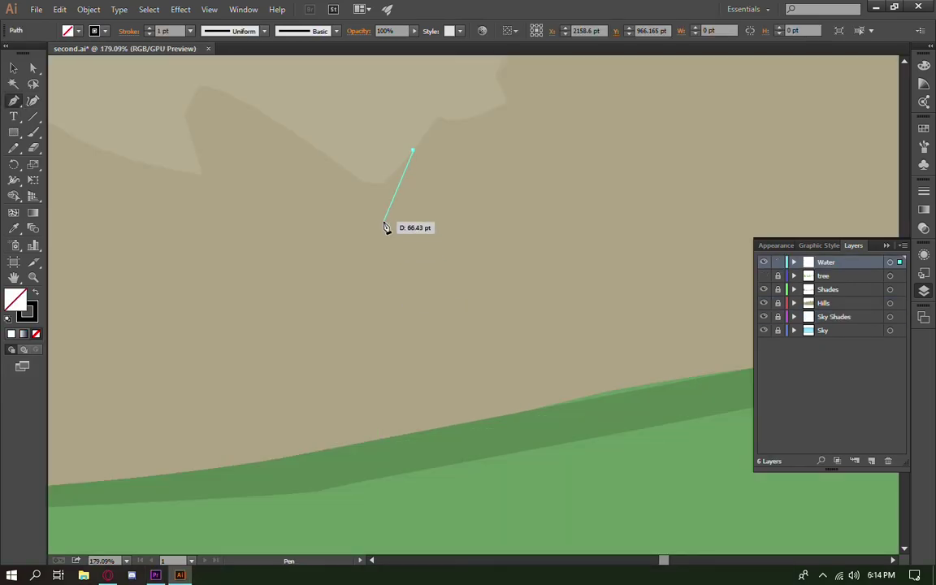
# Trace the waterfall outline from the cliff down to the hill, with a curved top and rounded base
pyautogui.moveTo(371, 192); pyautogui.dragTo(372, 193)
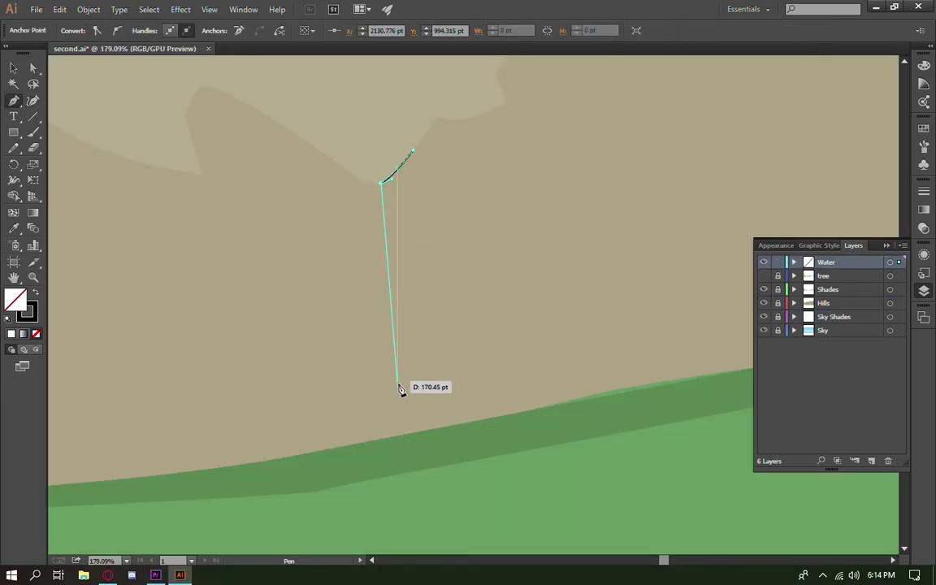
pyautogui.click(389, 437)
pyautogui.click(314, 450)
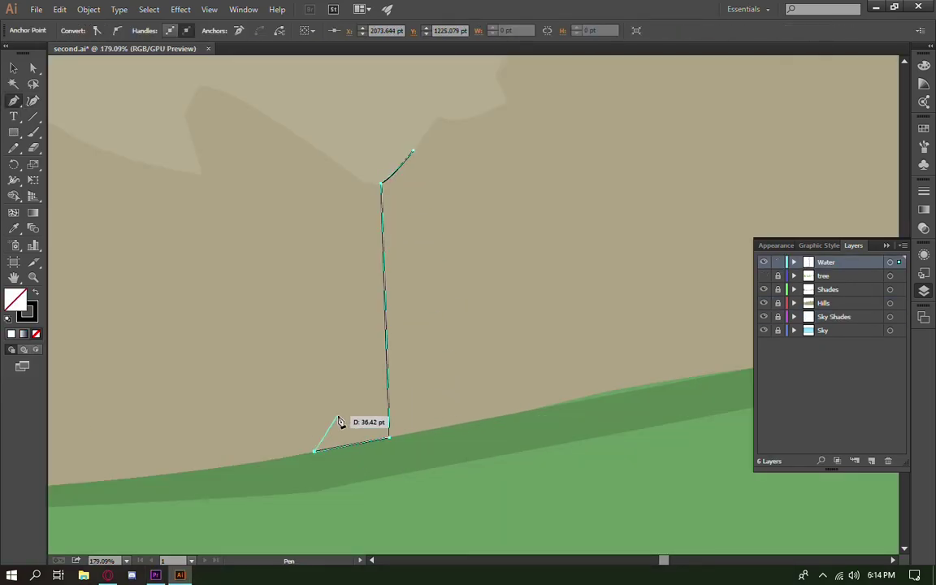
pyautogui.moveTo(329, 414)
pyautogui.mouseDown()
pyautogui.moveTo(362, 427)
pyautogui.moveTo(341, 421)
pyautogui.mouseUp()
pyautogui.click(349, 413)
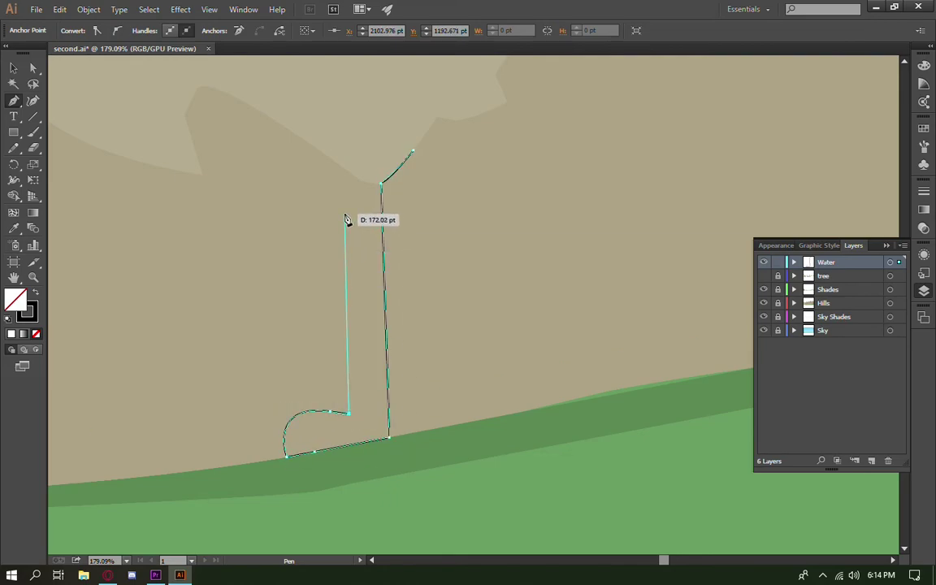
pyautogui.click(343, 199)
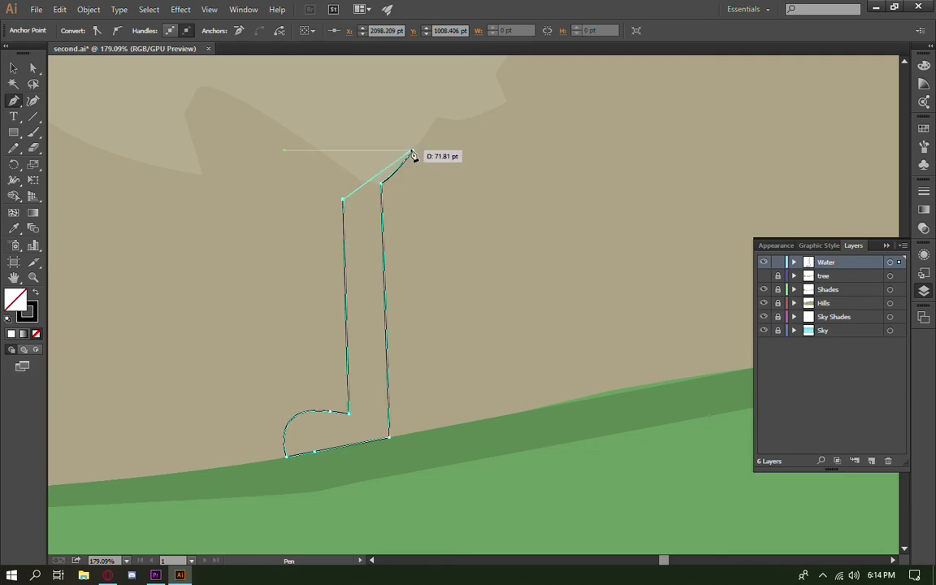
pyautogui.moveTo(412, 152); pyautogui.dragTo(492, 171)
# Fill the waterfall with cyan and remove its outline stroke
pyautogui.keyDown('ctrl'); pyautogui.click(578, 328); pyautogui.keyUp('ctrl')
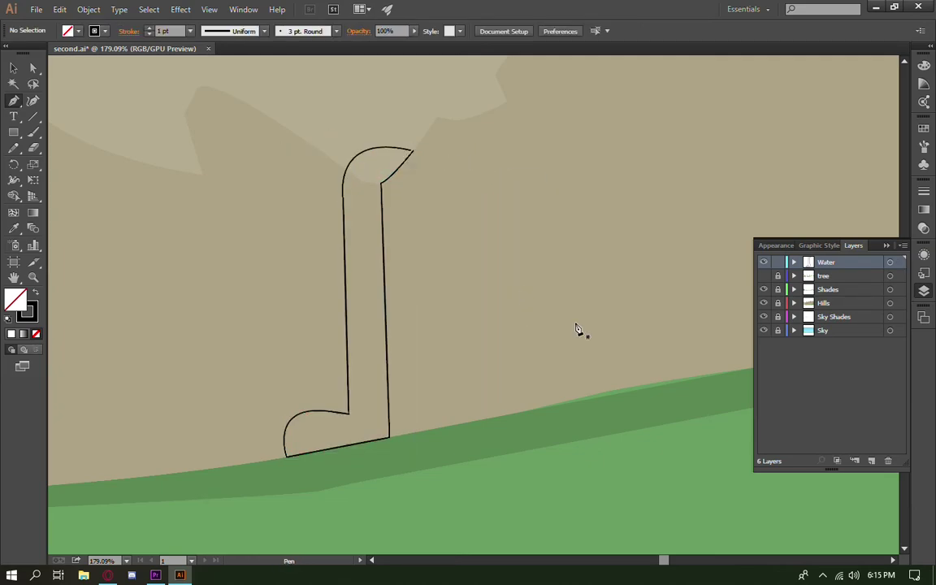
pyautogui.hotkey('ctrl', 'z')
pyautogui.doubleClick(27, 310)
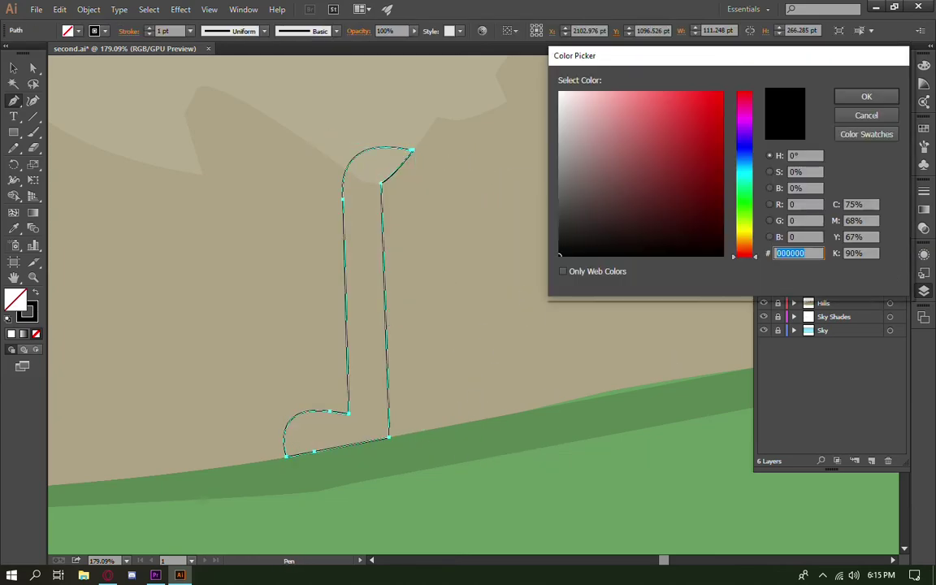
pyautogui.hotkey('ctrl', 'v')
pyautogui.press('Return')
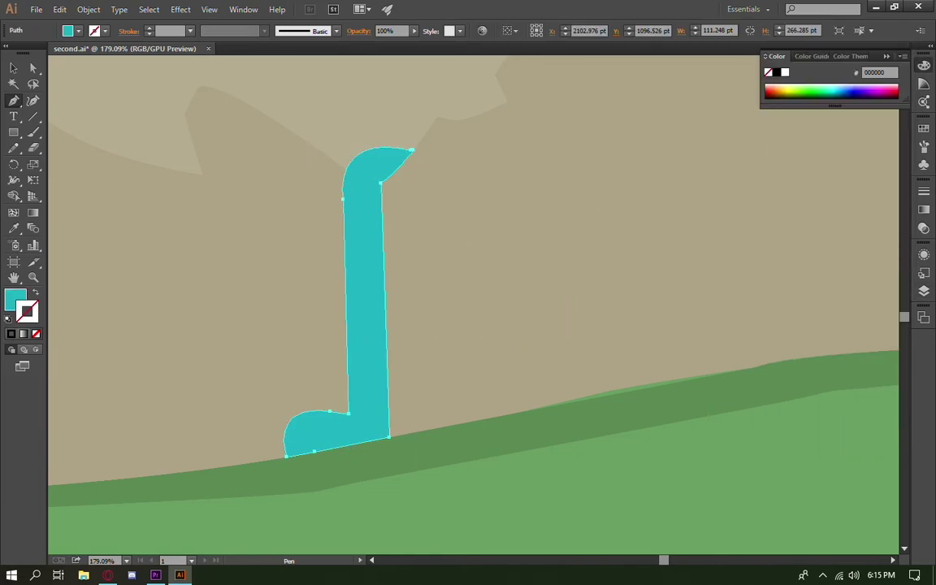
pyautogui.scroll(-4, 392, 344)
pyautogui.scroll(4, 539, 323)
pyautogui.scroll(1, 552, 326)
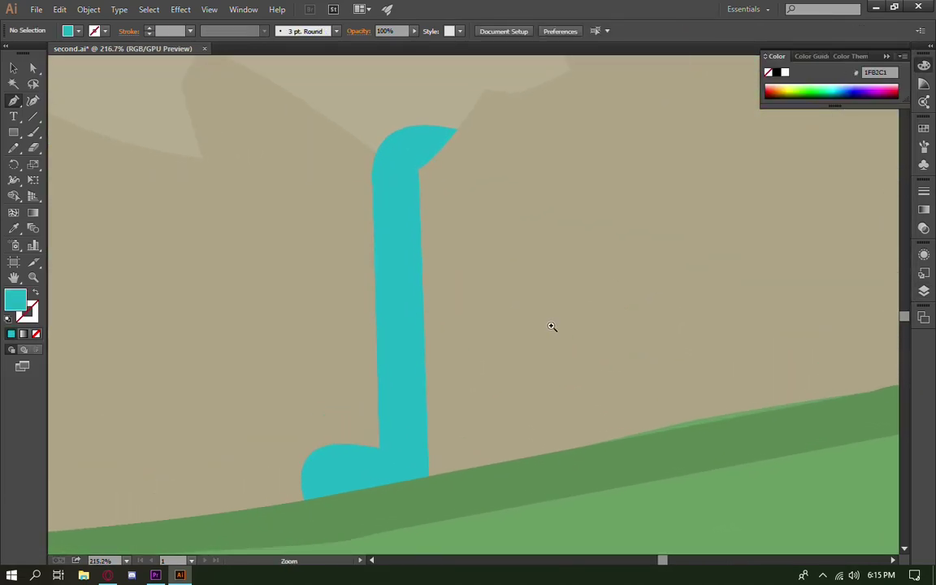
# Apply a linear gradient to the waterfall with both stops set to cyan
pyautogui.keyDown('ctrl'); pyautogui.click(398, 325); pyautogui.keyUp('ctrl')
pyautogui.press('.')
pyautogui.doubleClick(886, 282)
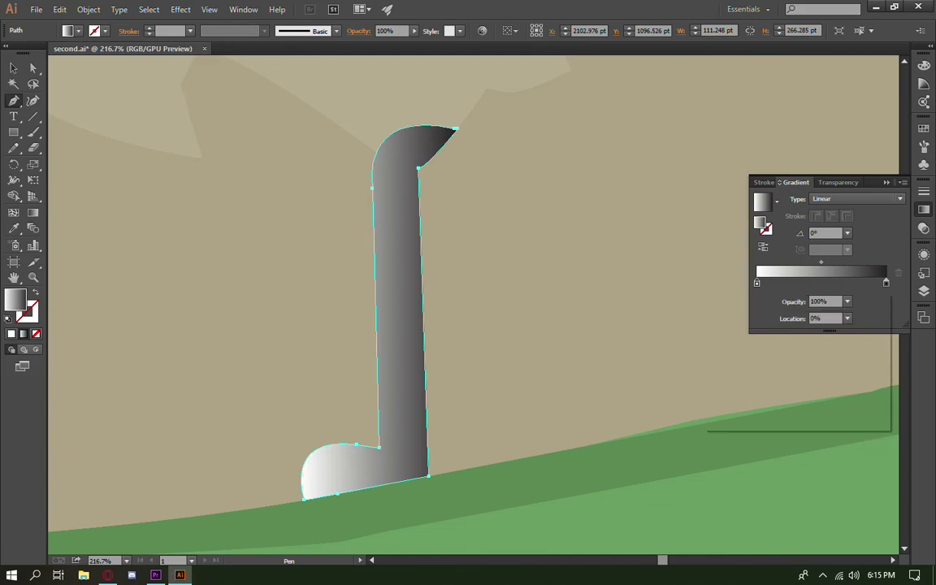
pyautogui.click(781, 324)
pyautogui.press('Escape')
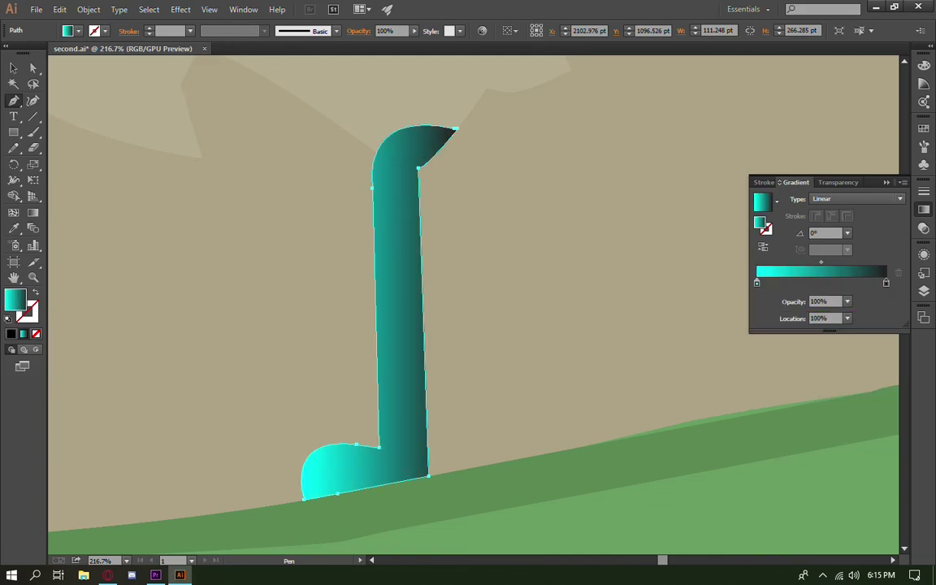
pyautogui.doubleClick(885, 282)
pyautogui.click(780, 323)
pyautogui.press('Escape')
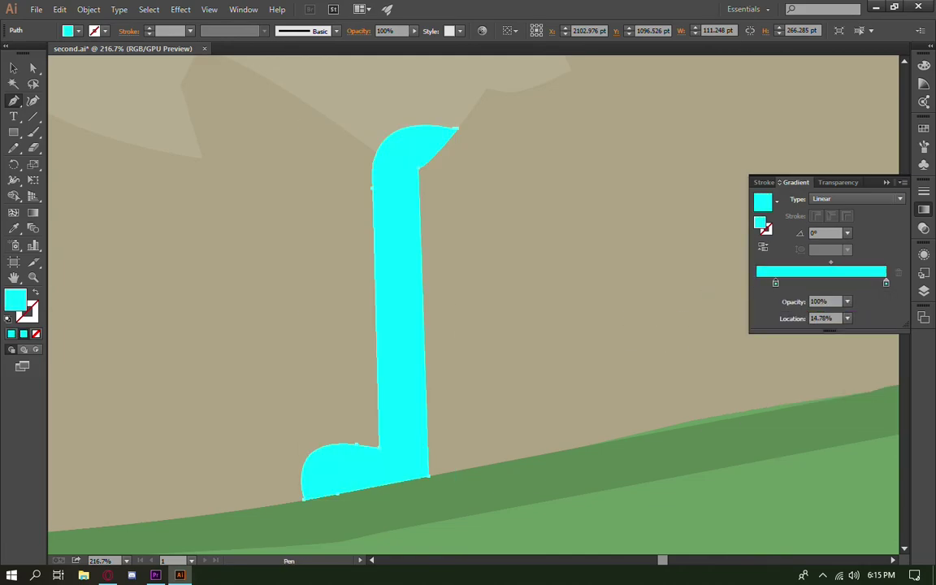
# Shift the gradient's blend point and lighten the right stop to a light cyan
pyautogui.moveTo(775, 282); pyautogui.dragTo(813, 282)
pyautogui.doubleClick(885, 282)
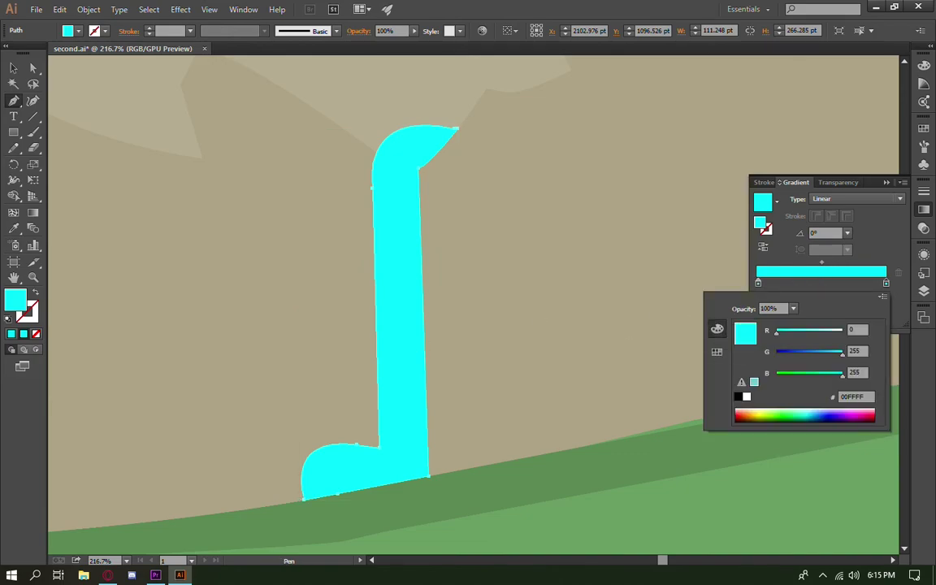
pyautogui.moveTo(772, 330); pyautogui.dragTo(826, 330)
pyautogui.press('Escape')
pyautogui.doubleClick(886, 282)
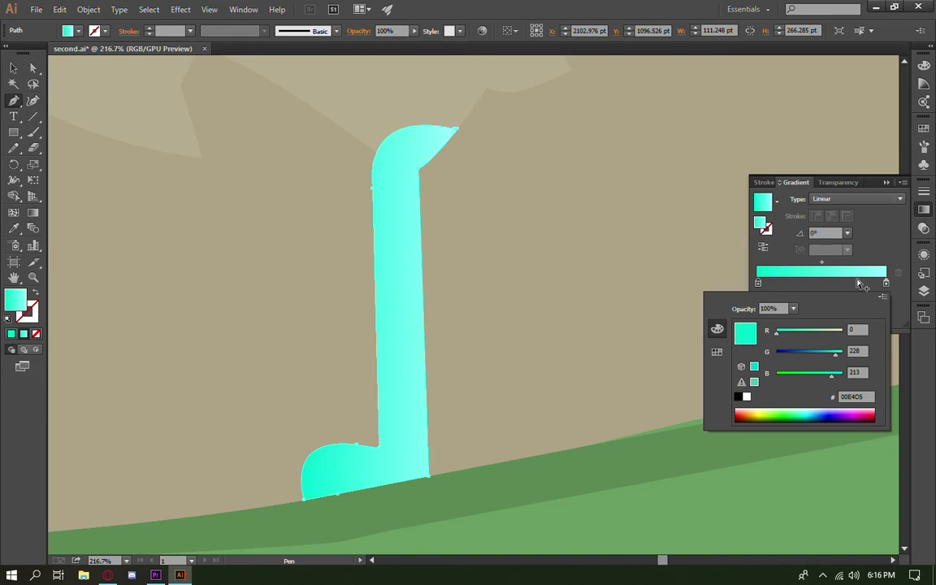
pyautogui.press('Escape')
pyautogui.keyDown('ctrl'); pyautogui.click(674, 273); pyautogui.keyUp('ctrl')
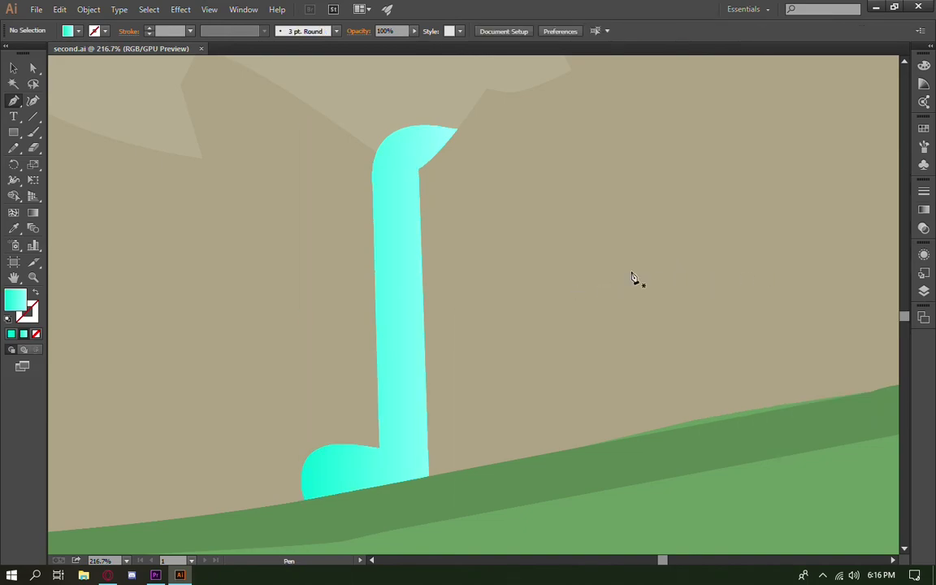
pyautogui.scroll(-3, 634, 278)
# Draw a closed, curved splash shape at the waterfall's base along the ground with the Pen
pyautogui.scroll(-3, 462, 295)
pyautogui.scroll(5, 577, 293)
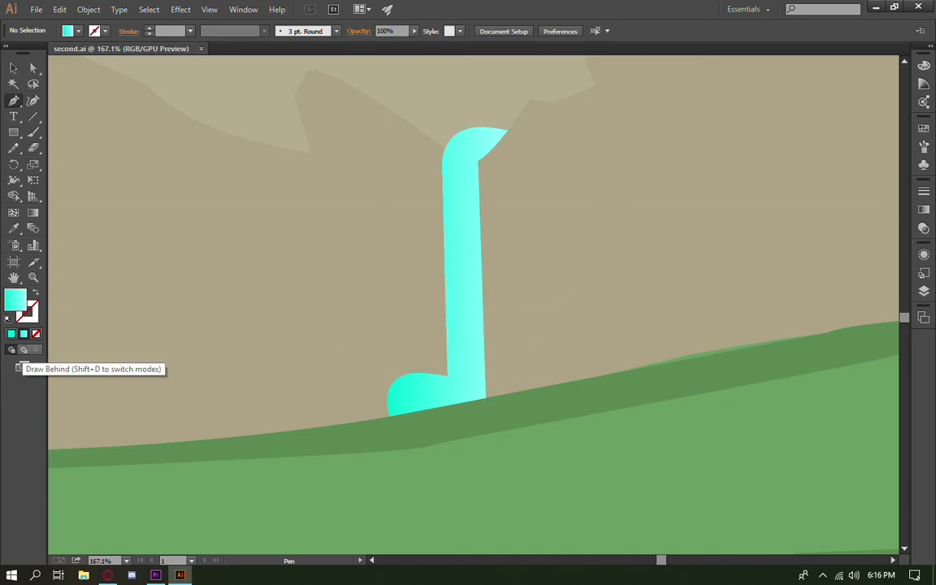
pyautogui.click(437, 362)
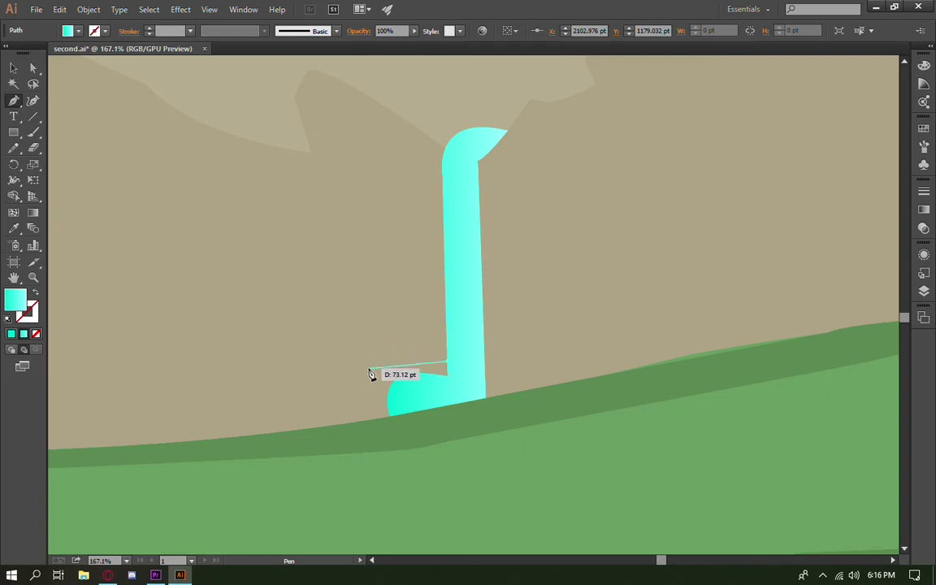
pyautogui.moveTo(370, 368)
pyautogui.mouseDown()
pyautogui.moveTo(366, 417)
pyautogui.moveTo(324, 443)
pyautogui.moveTo(351, 438)
pyautogui.mouseUp()
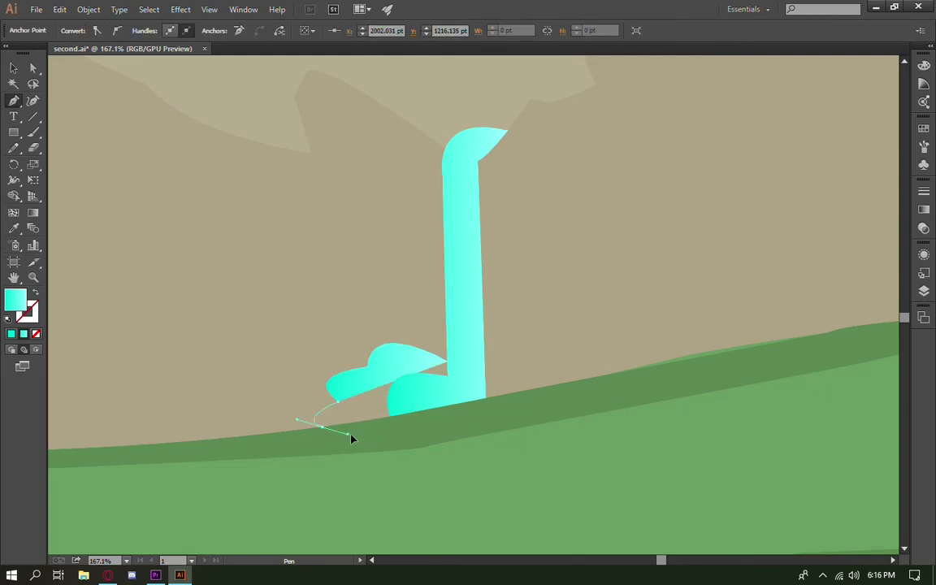
pyautogui.click(471, 404)
# Apply a gradient to the splash and set its left stop to pale cream
pyautogui.doubleClick(27, 312)
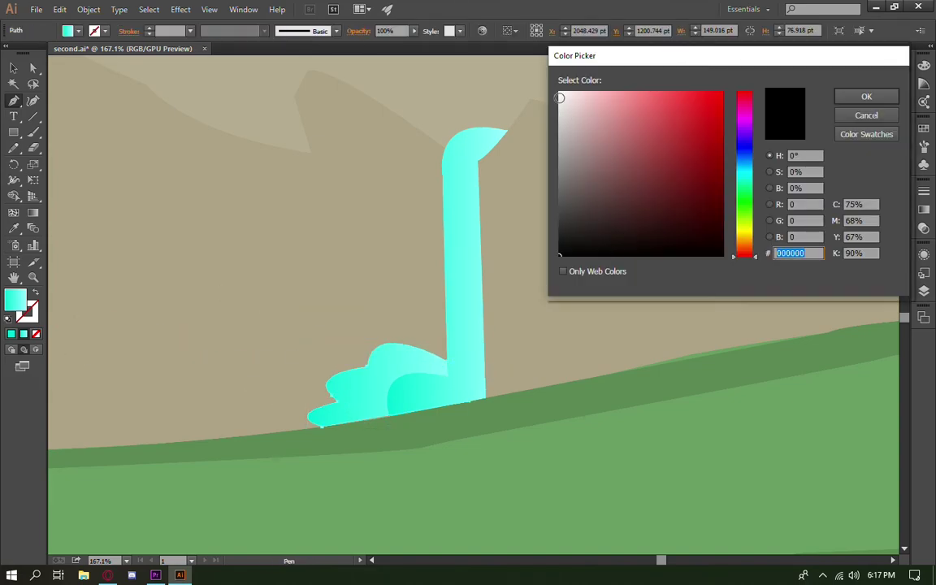
pyautogui.press('Escape')
pyautogui.click(924, 209)
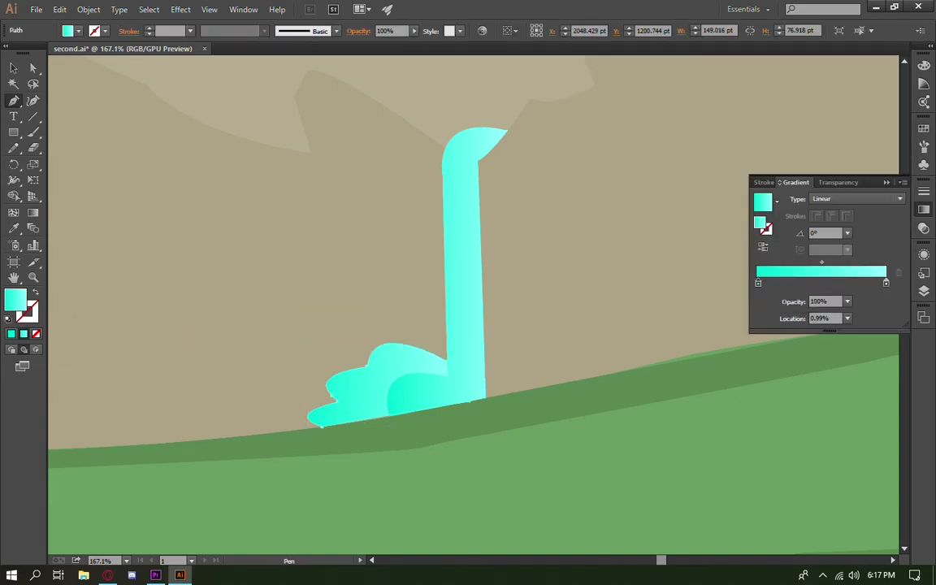
pyautogui.doubleClick(758, 283)
pyautogui.click(740, 411)
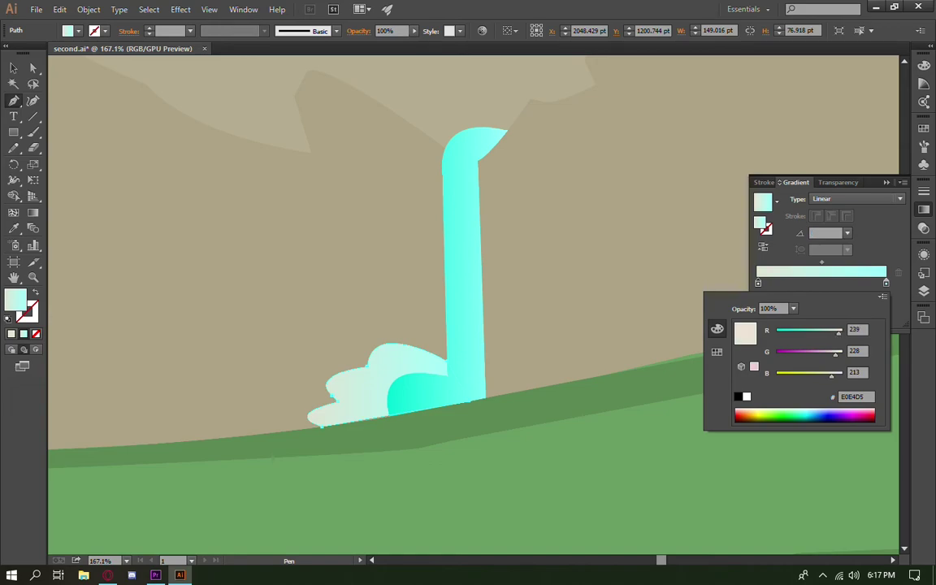
pyautogui.press('Escape')
# Sketch a small droplet below the splash with the Pencil tool
pyautogui.keyDown('ctrl'); pyautogui.click(773, 329); pyautogui.keyUp('ctrl')
pyautogui.scroll(2, 679, 323)
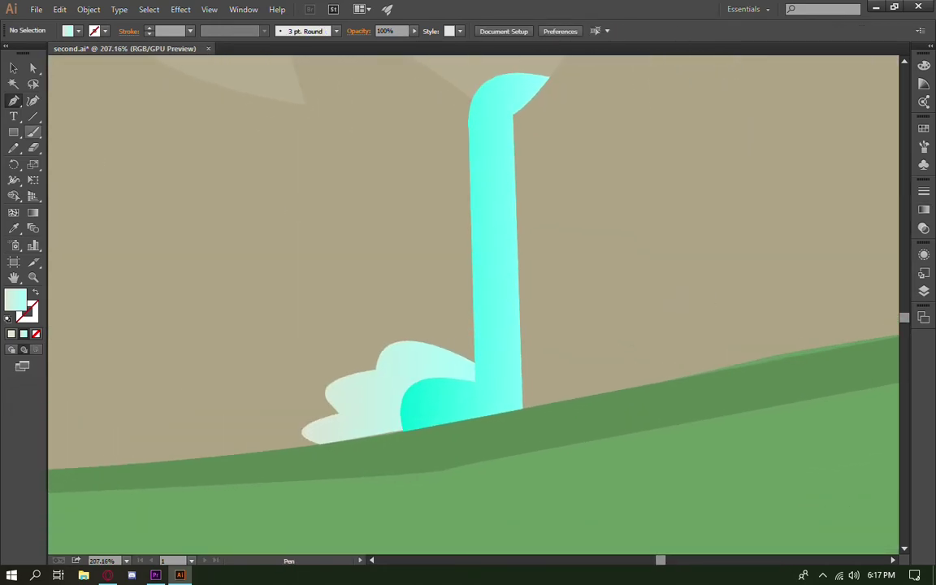
pyautogui.moveTo(375, 308); pyautogui.dragTo(358, 298)
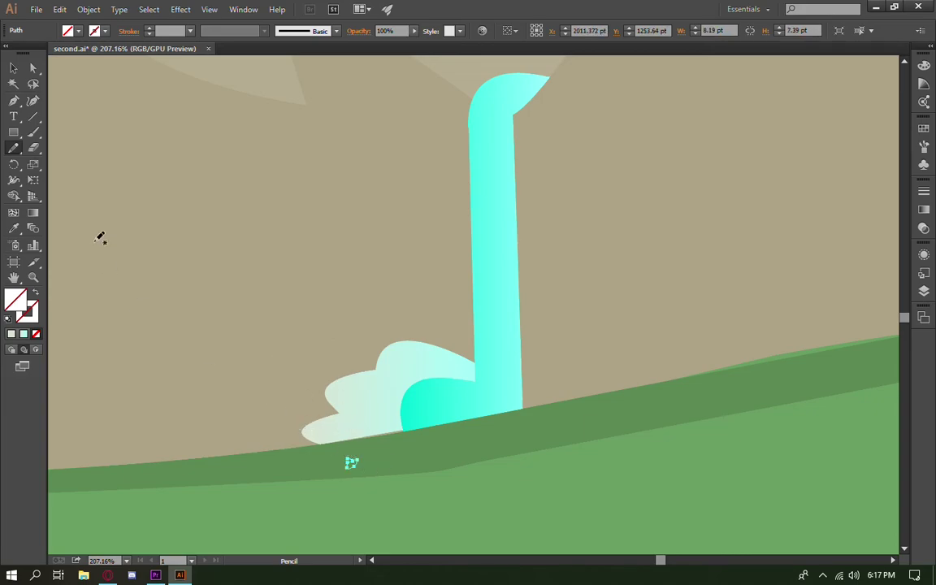
# Give all the droplets the splash's pale colour using the Eyedropper
pyautogui.moveTo(391, 317); pyautogui.dragTo(199, 495)
pyautogui.press('i')
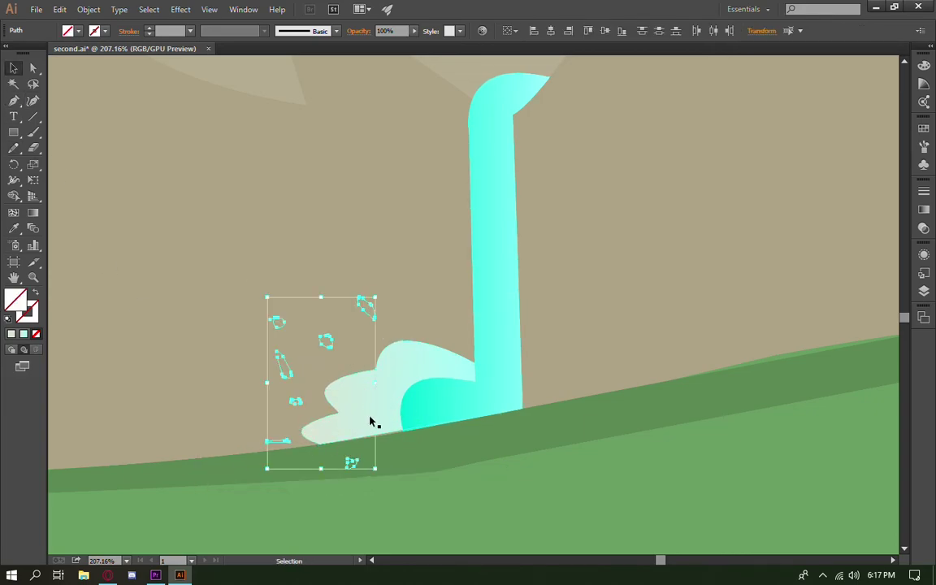
pyautogui.click(370, 424)
pyautogui.scroll(-5, 567, 395)
pyautogui.scroll(5, 567, 395)
pyautogui.scroll(2, 358, 234)
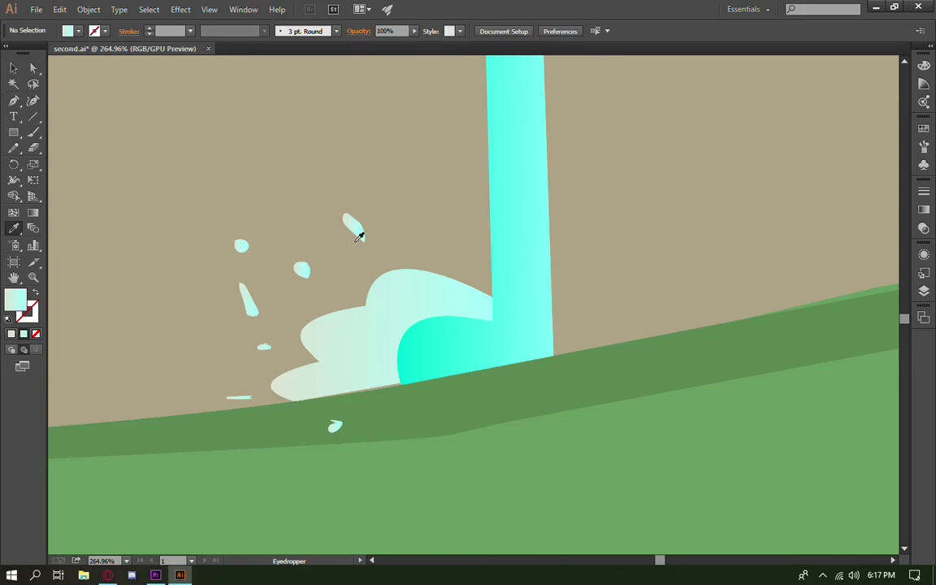
# Scatter the six droplets to new positions around the splash
pyautogui.moveTo(355, 234); pyautogui.dragTo(357, 268)
pyautogui.moveTo(302, 270); pyautogui.dragTo(328, 286)
pyautogui.moveTo(242, 246)
pyautogui.mouseDown()
pyautogui.moveTo(286, 281)
pyautogui.moveTo(279, 311)
pyautogui.mouseUp()
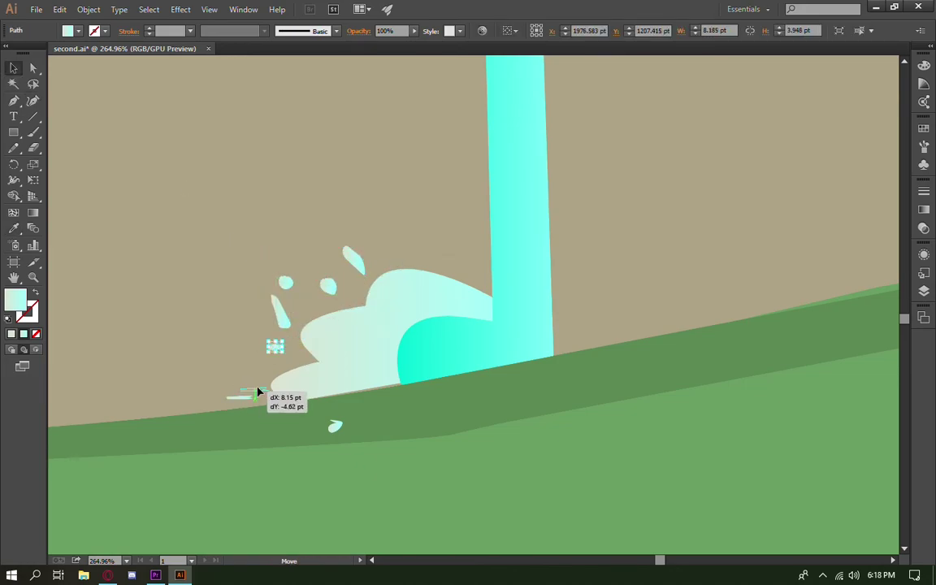
pyautogui.moveTo(239, 397); pyautogui.dragTo(261, 367)
pyautogui.moveTo(331, 427); pyautogui.dragTo(307, 417)
pyautogui.moveTo(305, 305); pyautogui.dragTo(305, 305)
pyautogui.scroll(-5, 593, 390)
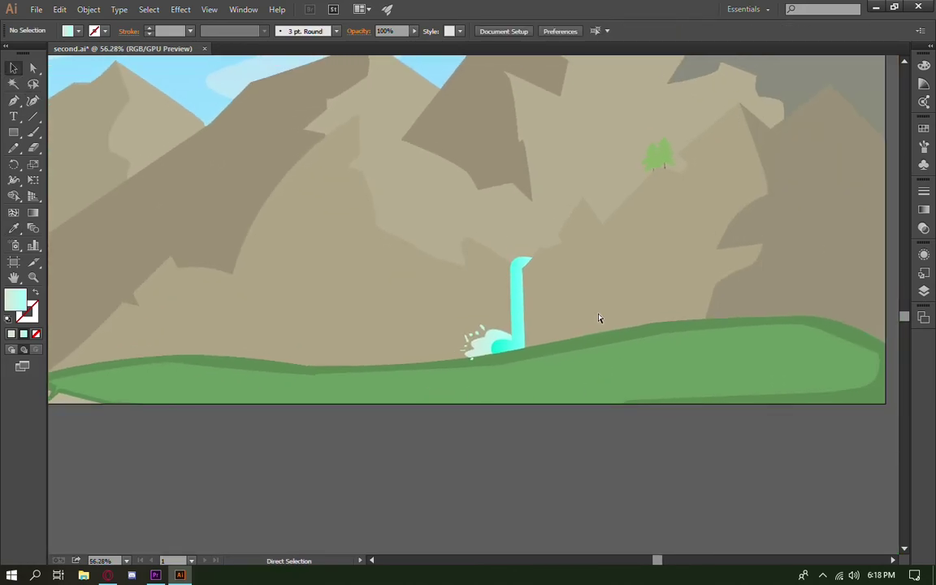
pyautogui.scroll(5, 430, 299)
pyautogui.press('p')
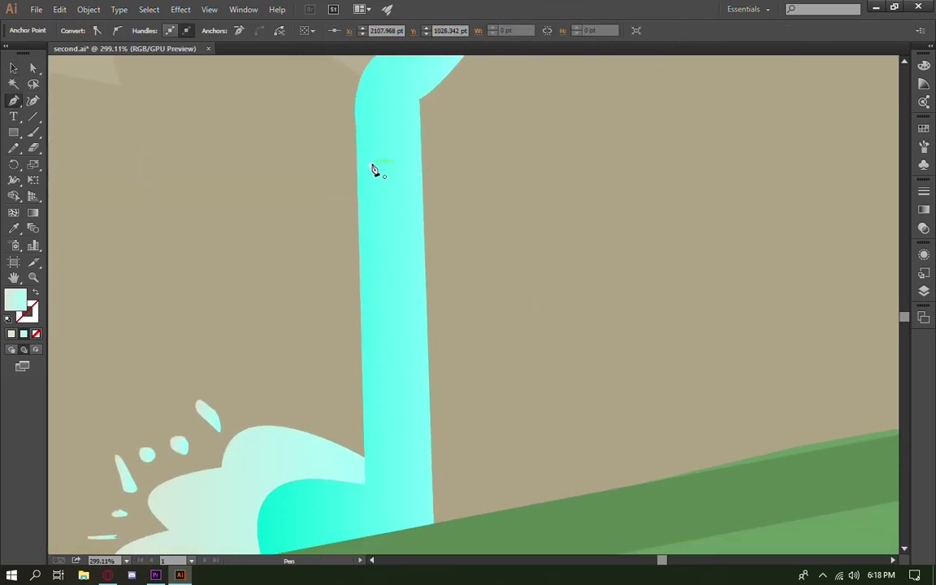
# Bring the left highlight streak in front of the waterfall via Arrange > Bring to Front
pyautogui.rightClick(389, 298)
pyautogui.click(596, 491)
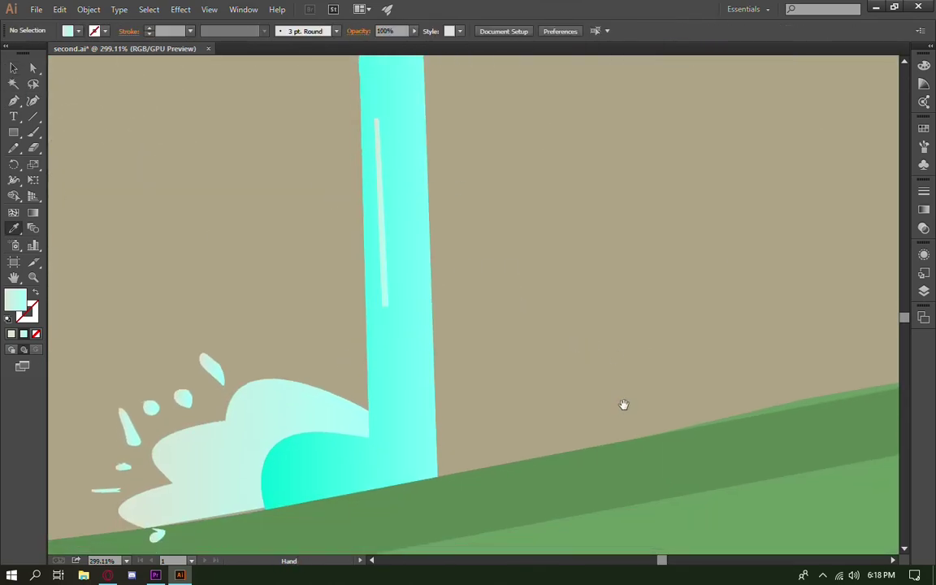
pyautogui.scroll(-3, 625, 404)
pyautogui.scroll(2, 625, 404)
pyautogui.scroll(4, 543, 349)
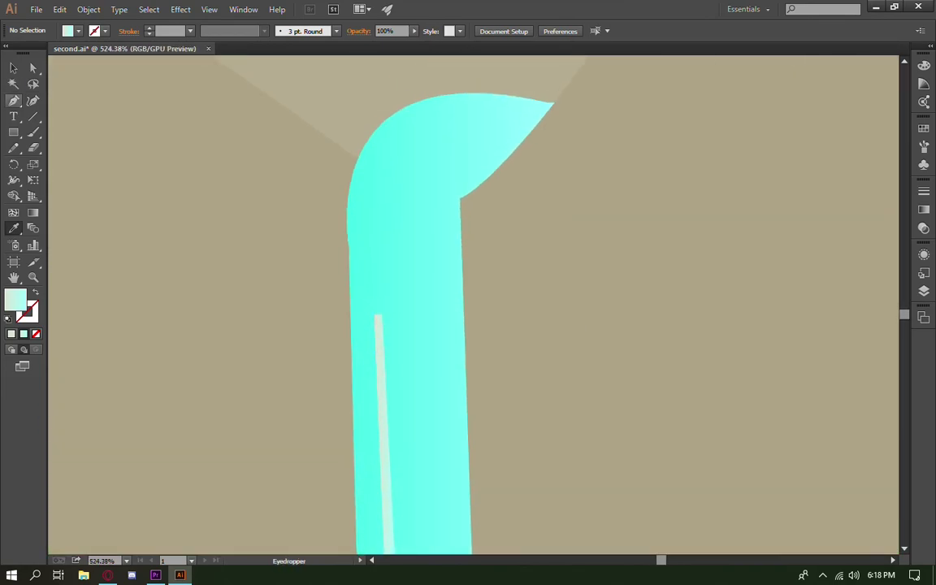
# Draw a second highlight streak near the waterfall's bend and bring it to the front
pyautogui.press('p')
pyautogui.click(455, 319)
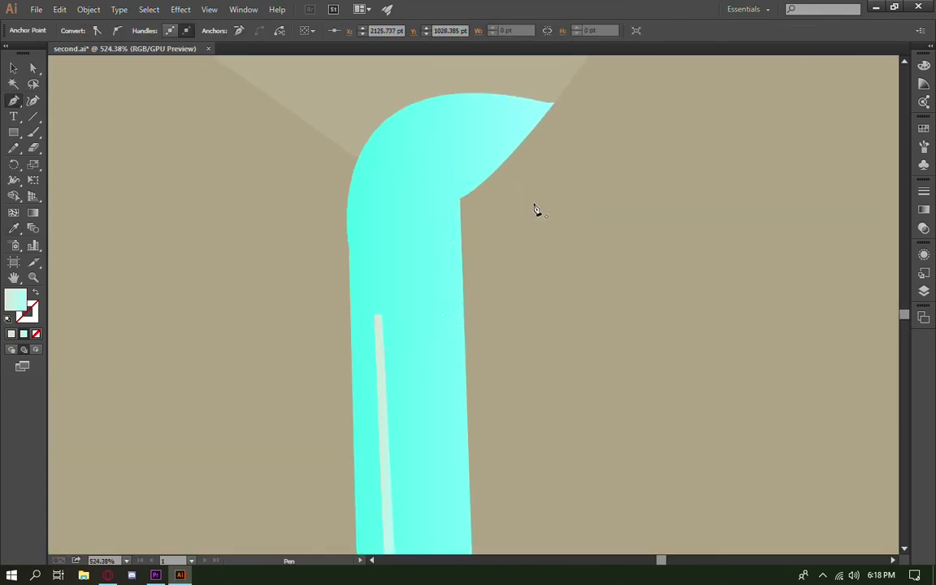
pyautogui.rightClick(447, 268)
pyautogui.click(617, 453)
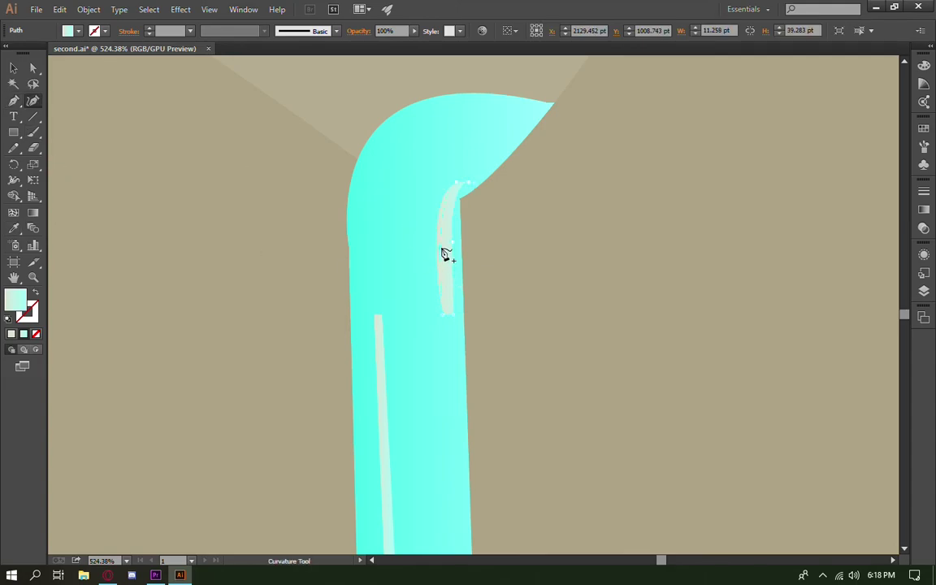
pyautogui.hotkey('ctrl', '0')
pyautogui.scroll(-3, 709, 202)
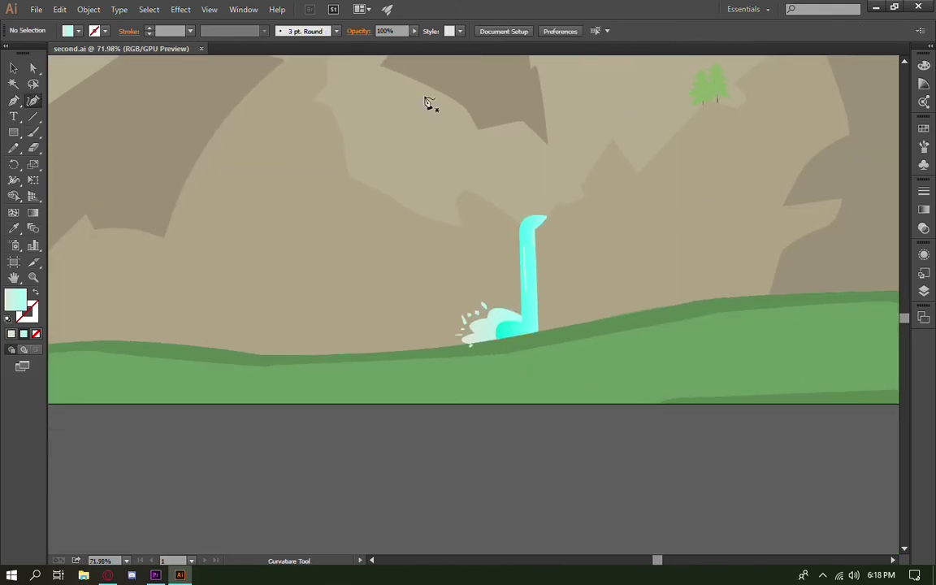
pyautogui.scroll(-2, 581, 314)
pyautogui.click(924, 290)
# Move the Water layer below the tree layer and save the document
pyautogui.moveTo(576, 389); pyautogui.dragTo(552, 402)
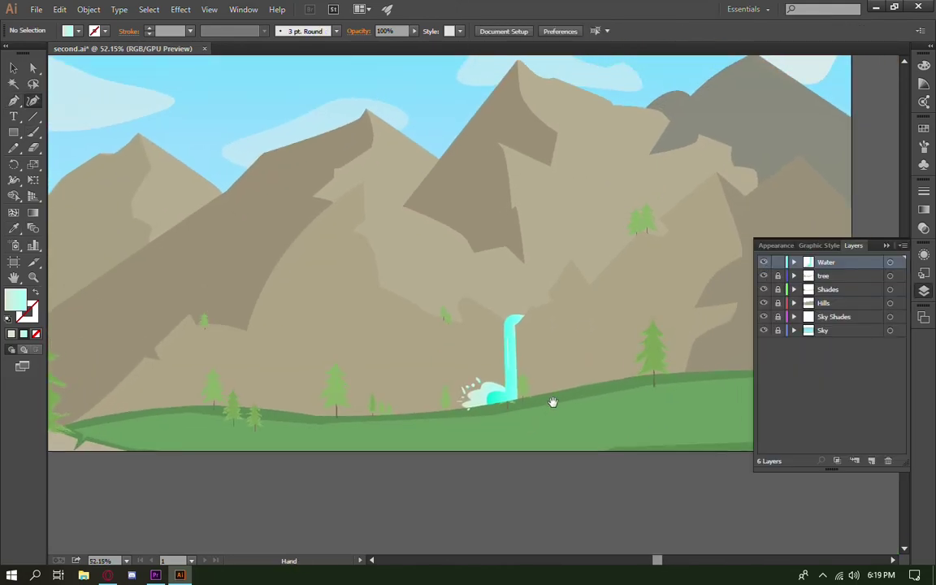
pyautogui.moveTo(826, 262); pyautogui.dragTo(825, 281)
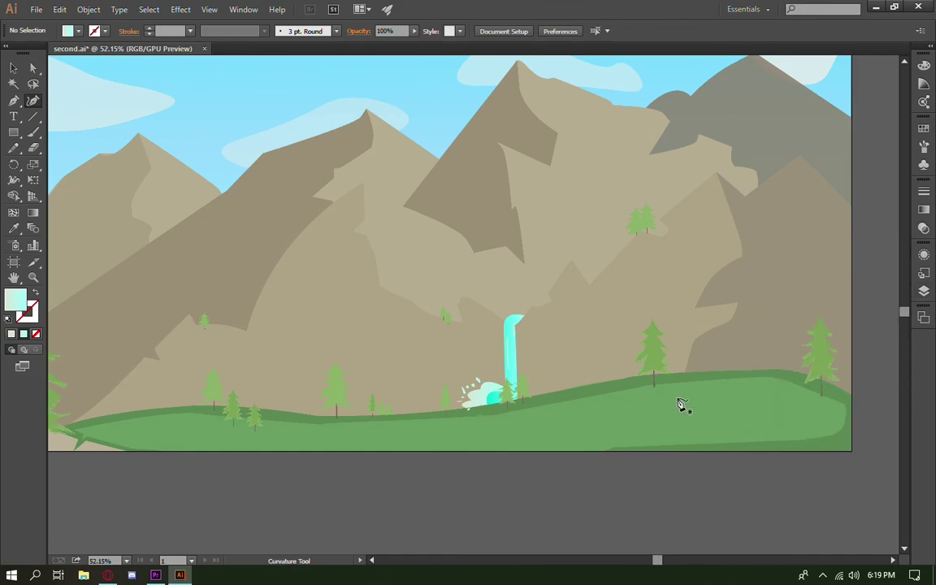
pyautogui.moveTo(549, 458); pyautogui.dragTo(660, 475)
pyautogui.scroll(-2, 660, 476)
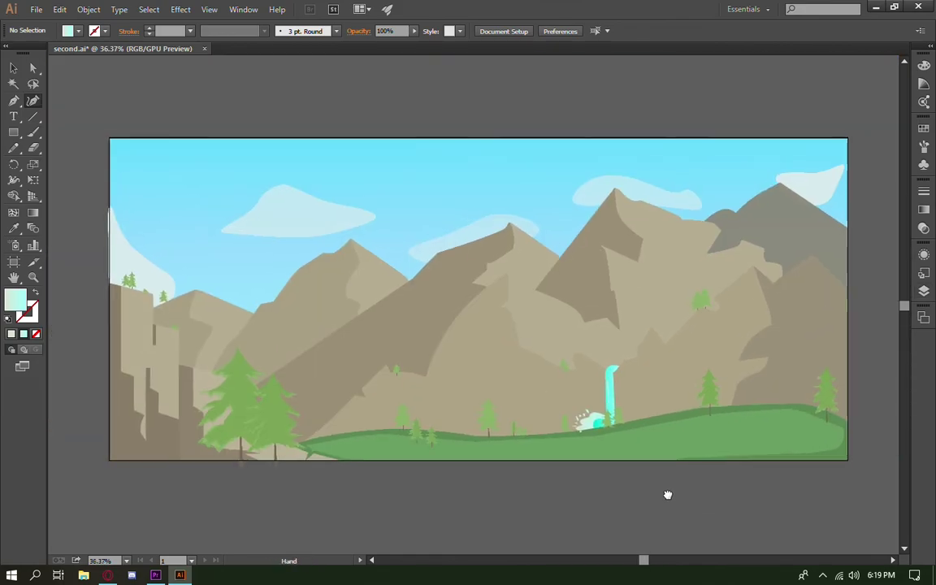
pyautogui.hotkey('ctrl', 's')
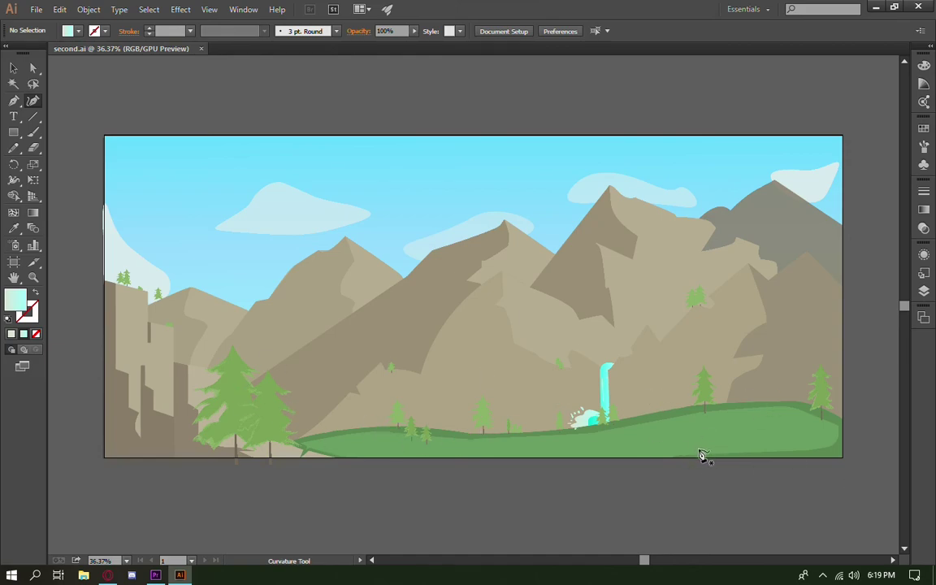
# Remove the unwanted small splash drops
pyautogui.scroll(5, 581, 418)
pyautogui.scroll(4, 581, 418)
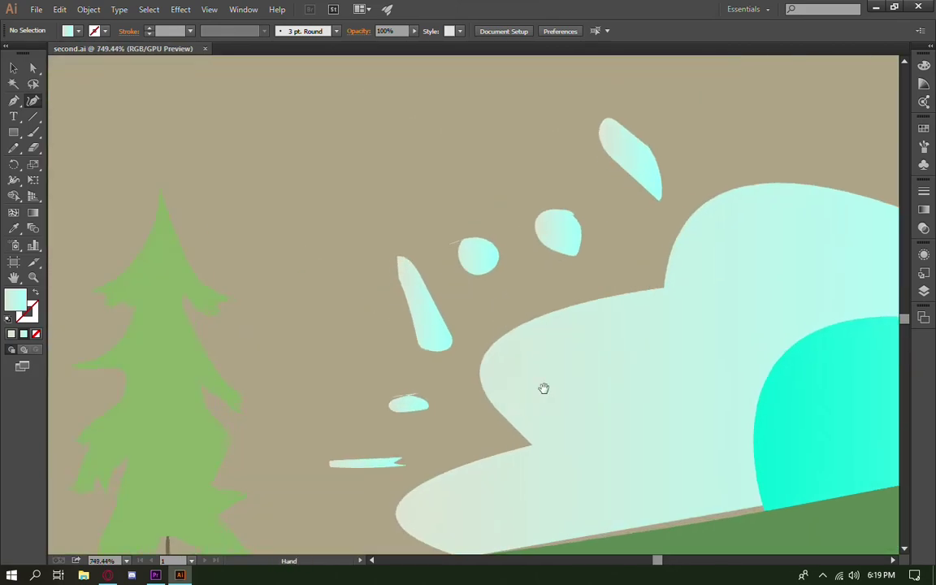
pyautogui.scroll(1, 543, 389)
pyautogui.click(320, 391)
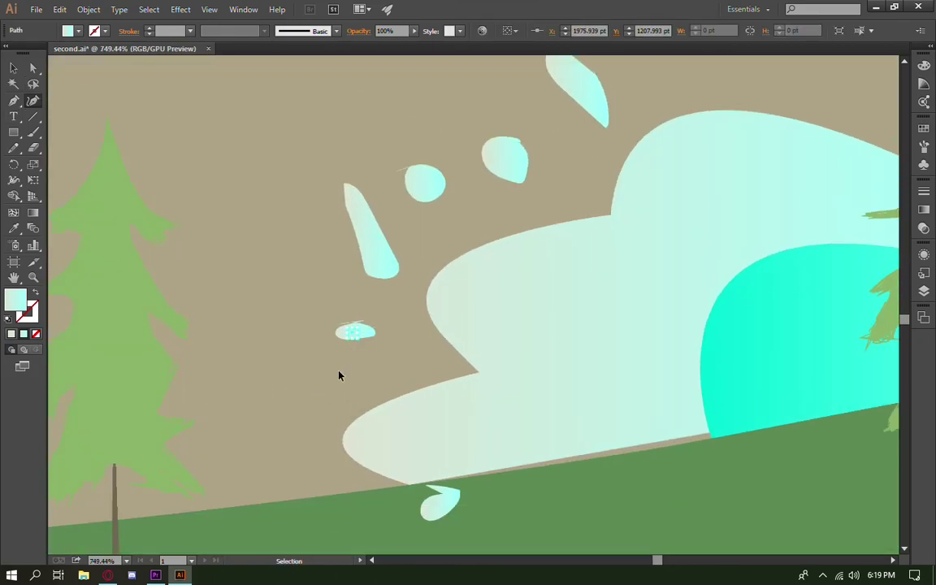
pyautogui.press('v')
pyautogui.hotkey('ctrl', 'z')
pyautogui.hotkey('ctrl', 'z')
pyautogui.hotkey('ctrl', 'z')
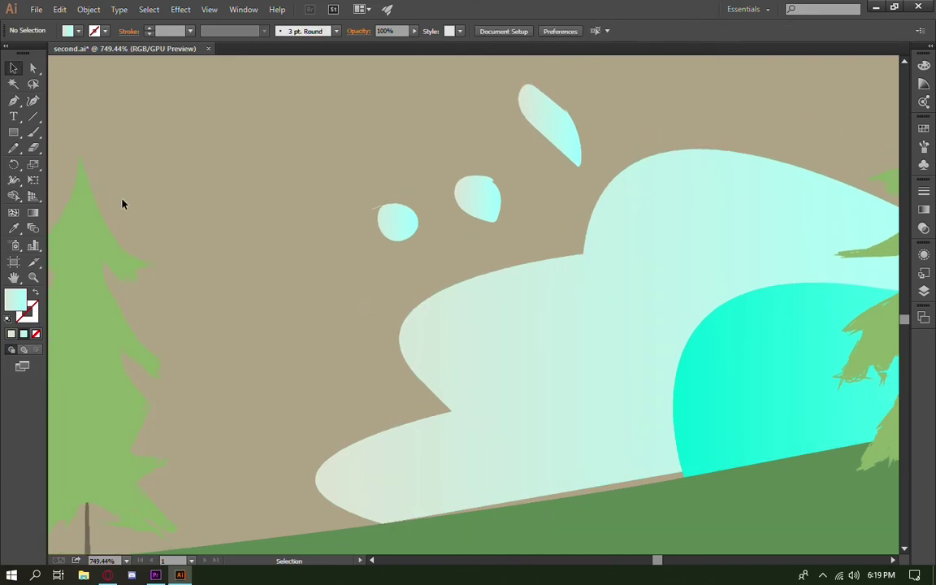
# Draw several small round droplets around the splash with the Ellipse tool
pyautogui.moveTo(14, 132); pyautogui.dragTo(77, 167)
pyautogui.moveTo(334, 311); pyautogui.dragTo(345, 322)
pyautogui.moveTo(333, 382); pyautogui.dragTo(344, 398)
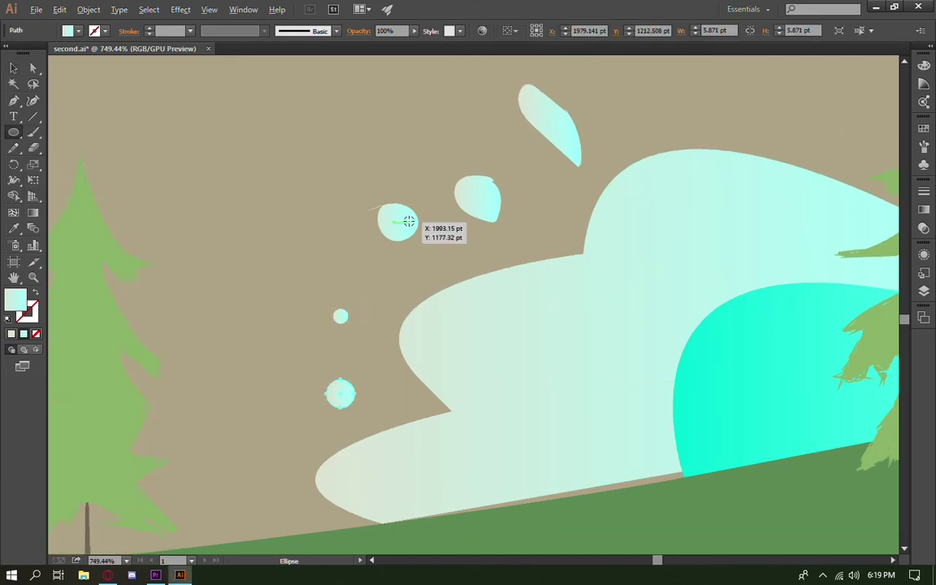
pyautogui.moveTo(452, 507); pyautogui.dragTo(473, 529)
pyautogui.hotkey('ctrl', 'shift', 'a')
pyautogui.scroll(-5, 568, 416)
pyautogui.scroll(5, 569, 416)
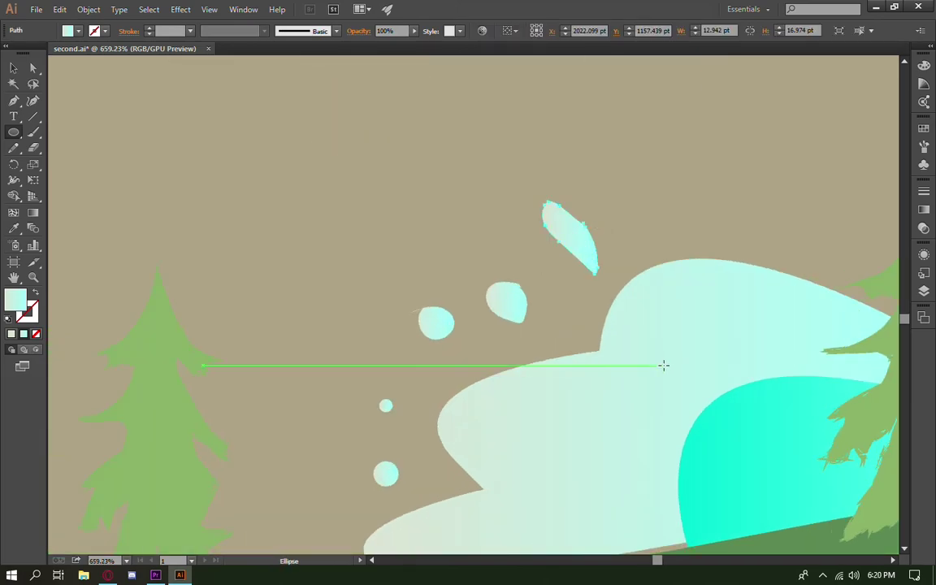
pyautogui.press('Delete')
pyautogui.moveTo(567, 270); pyautogui.dragTo(578, 282)
pyautogui.moveTo(408, 379); pyautogui.dragTo(424, 395)
# Reshape the cyan inner splash along the ground with the Curvature tool
pyautogui.scroll(-3, 558, 463)
pyautogui.moveTo(558, 463); pyautogui.dragTo(456, 464)
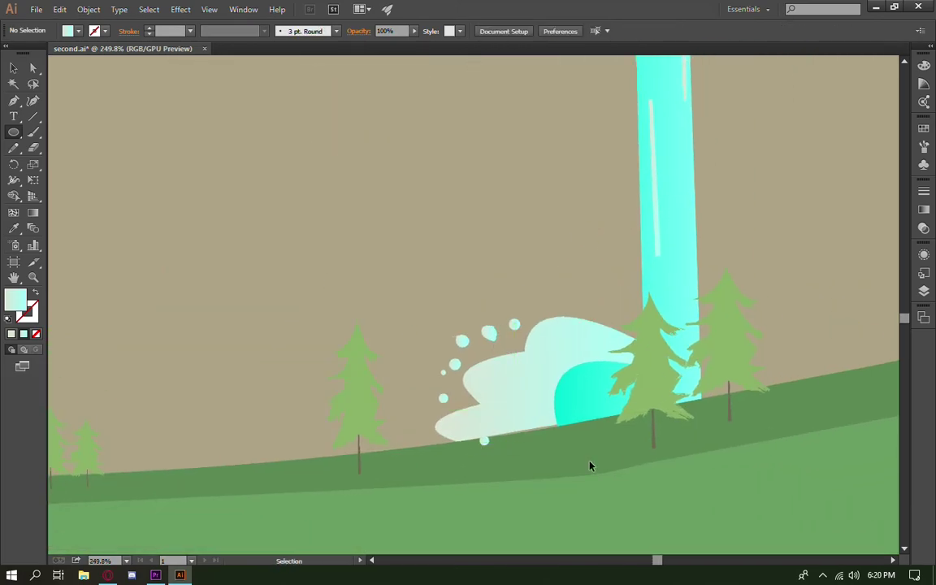
pyautogui.scroll(5, 460, 372)
pyautogui.hotkey('shift', '`')
pyautogui.click(187, 324)
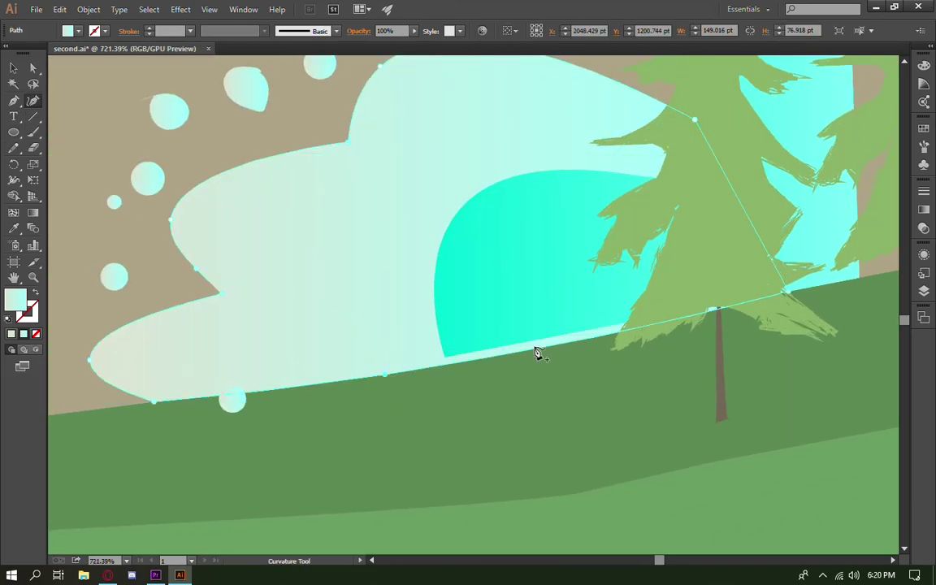
pyautogui.hotkey('ctrl', 'shift', 'a')
pyautogui.click(445, 360)
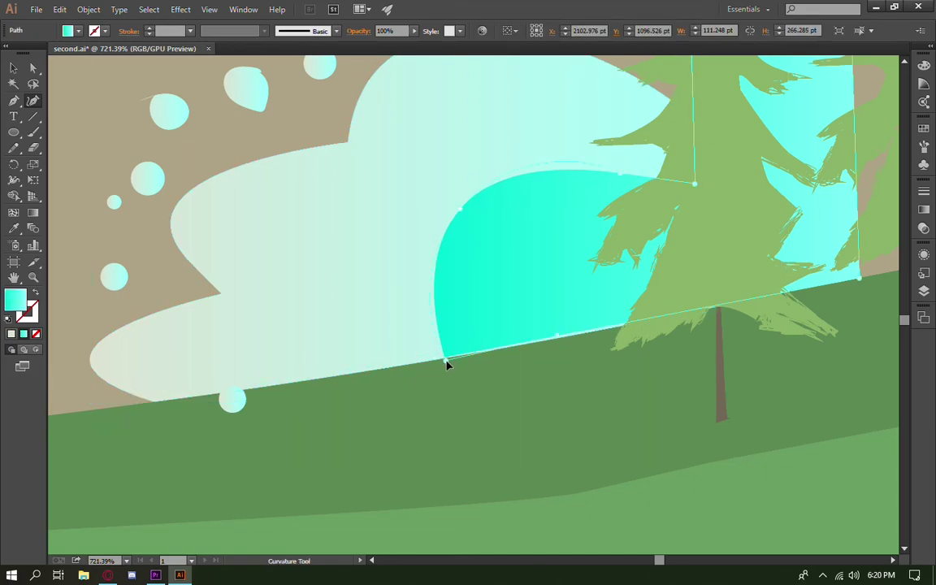
pyautogui.click(562, 339)
pyautogui.click(694, 360)
# Import second.ai at 1920 pixels wide and zoom in on the landscape
pyautogui.hotkey('ctrl', '0')
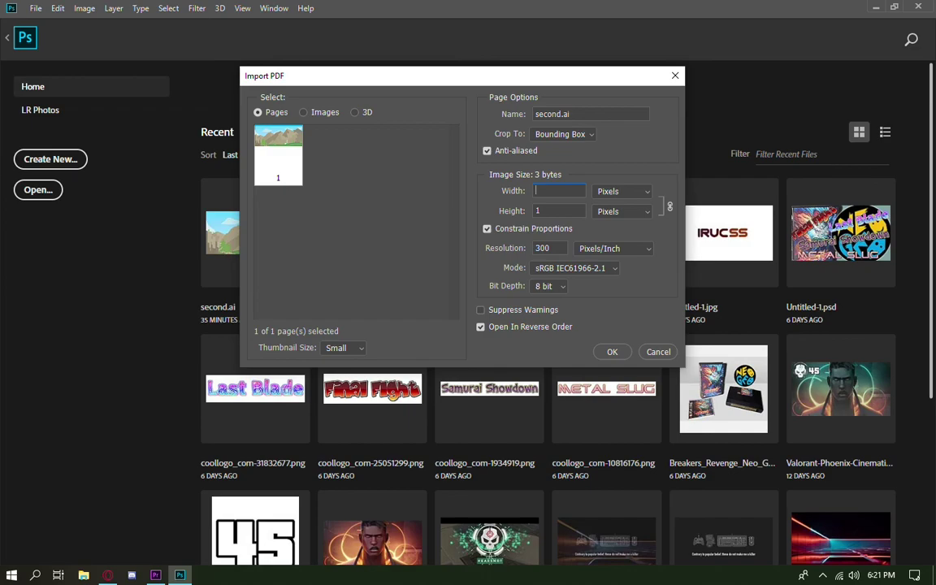
pyautogui.write('1')
pyautogui.write('920')
pyautogui.click(615, 356)
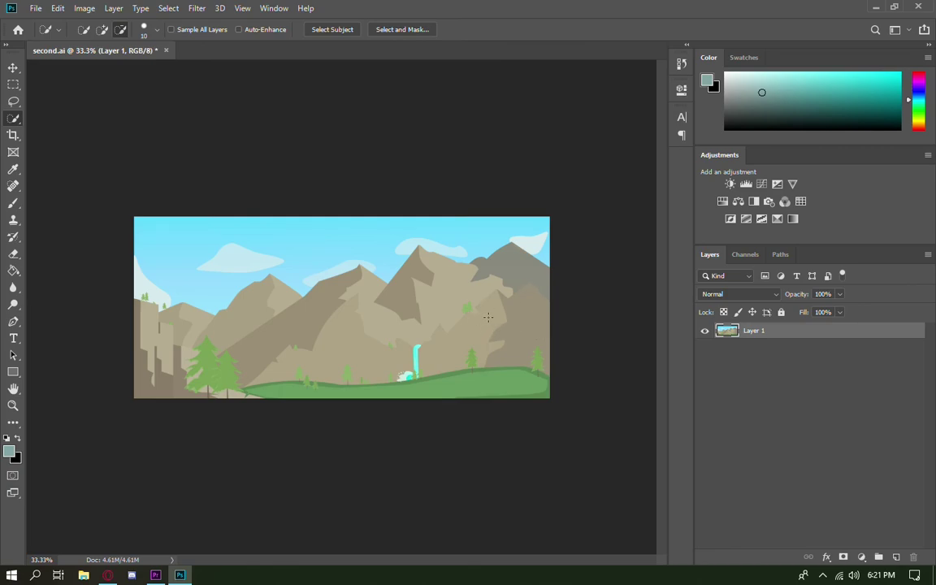
pyautogui.hotkey('ctrl', '+')
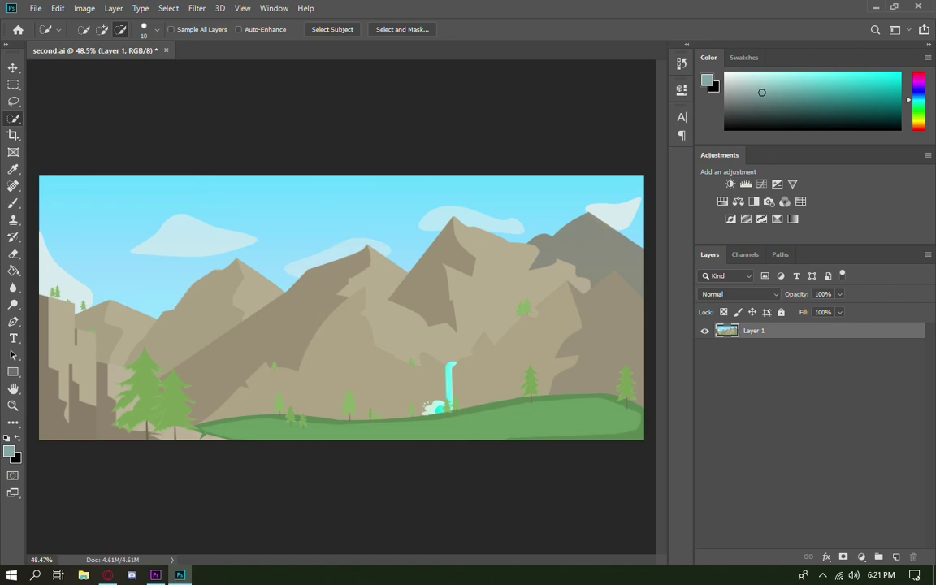
# Add Gradient Fill 1 with Reverse checked and the Violet, Orange preset
pyautogui.click(861, 556)
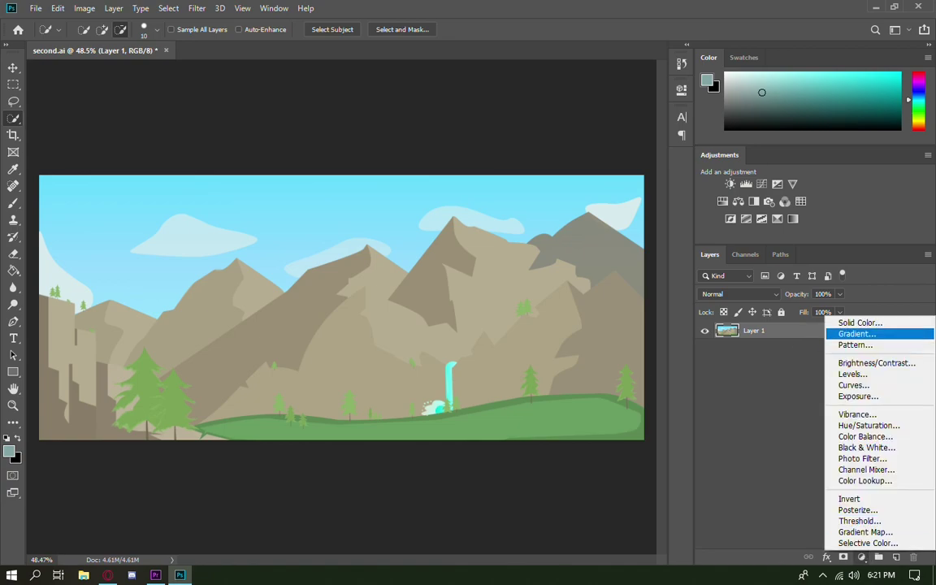
pyautogui.click(857, 334)
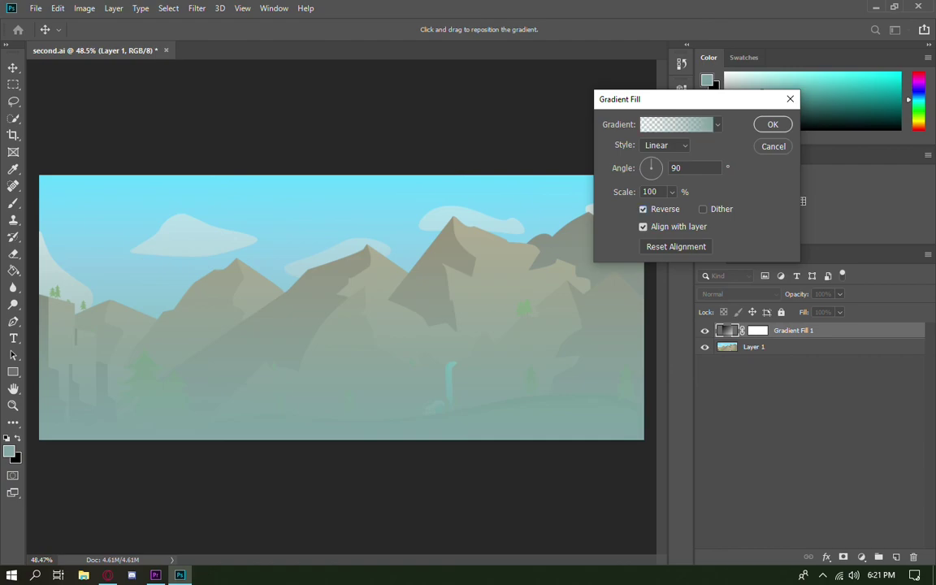
pyautogui.click(643, 209)
pyautogui.click(676, 124)
pyautogui.click(615, 117)
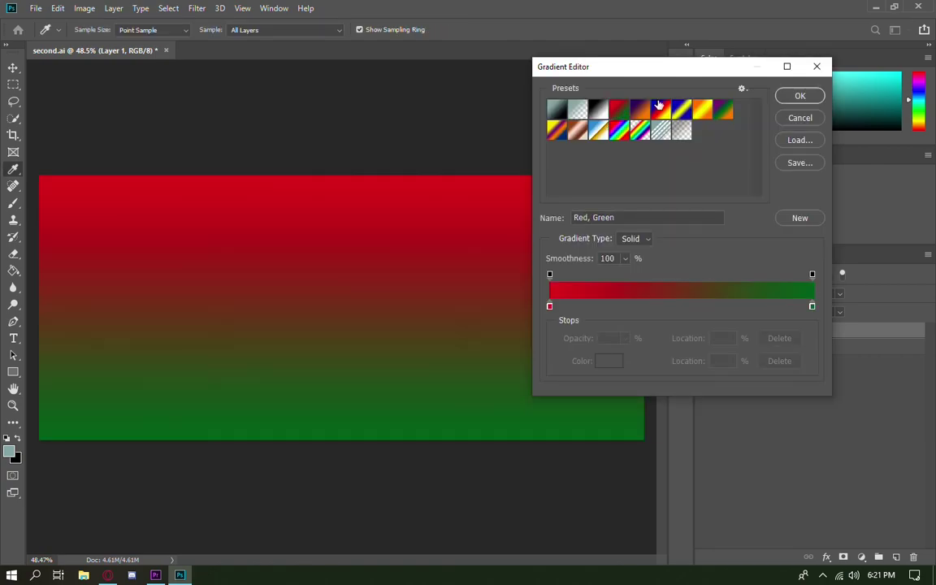
pyautogui.click(639, 109)
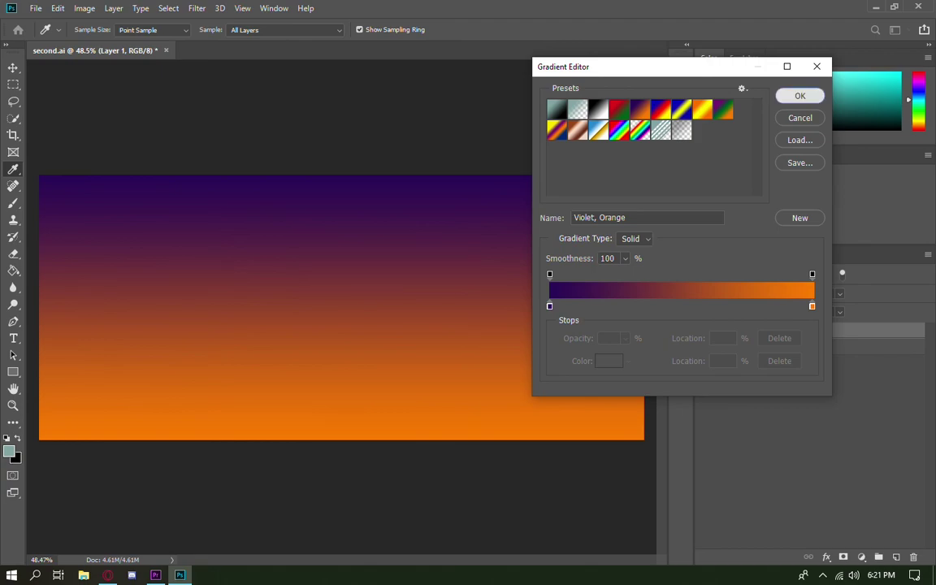
pyautogui.press('Return')
pyautogui.press('Return')
# Preview Subtract, Saturation and Color blends, then set Gradient Fill 1 to Hue
pyautogui.click(735, 294)
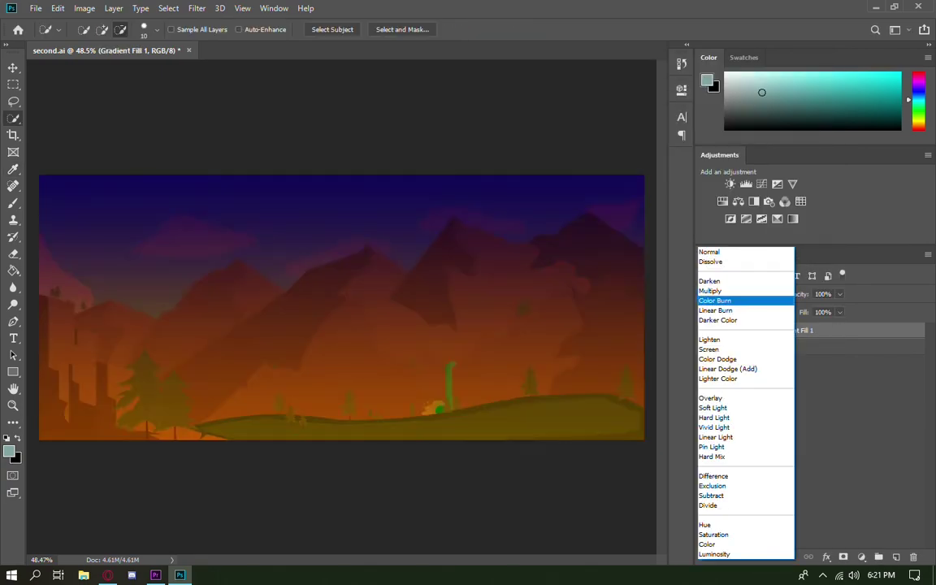
pyautogui.press('Down')
pyautogui.press('Down')
pyautogui.press('Down')
pyautogui.press('Down')
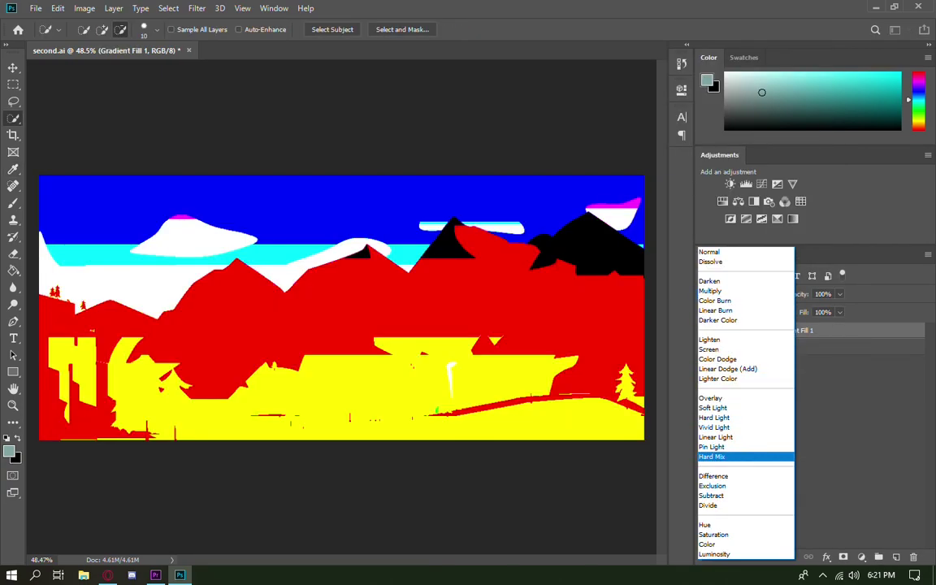
pyautogui.press('Down')
pyautogui.press('Down')
pyautogui.press('Down')
pyautogui.press('Down')
pyautogui.press('Down')
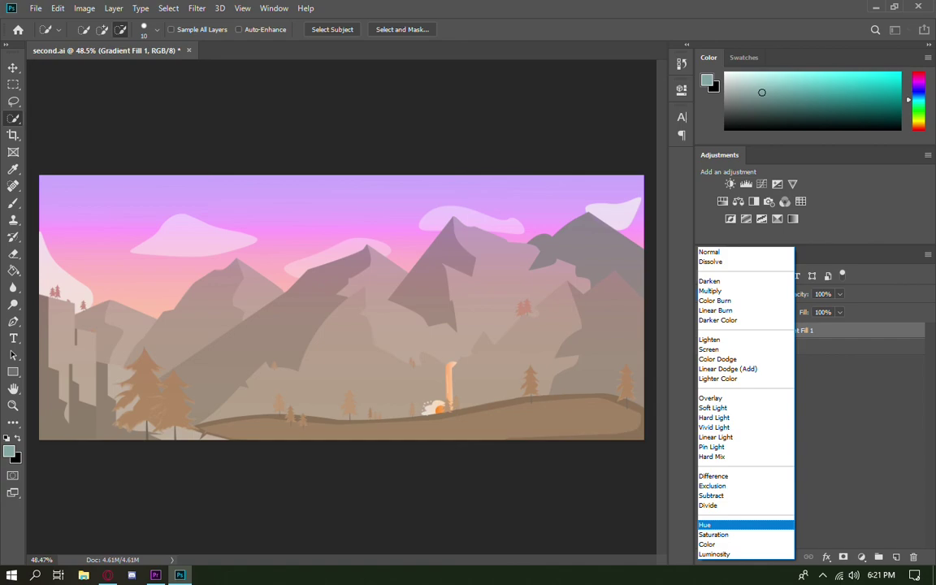
pyautogui.press('Down')
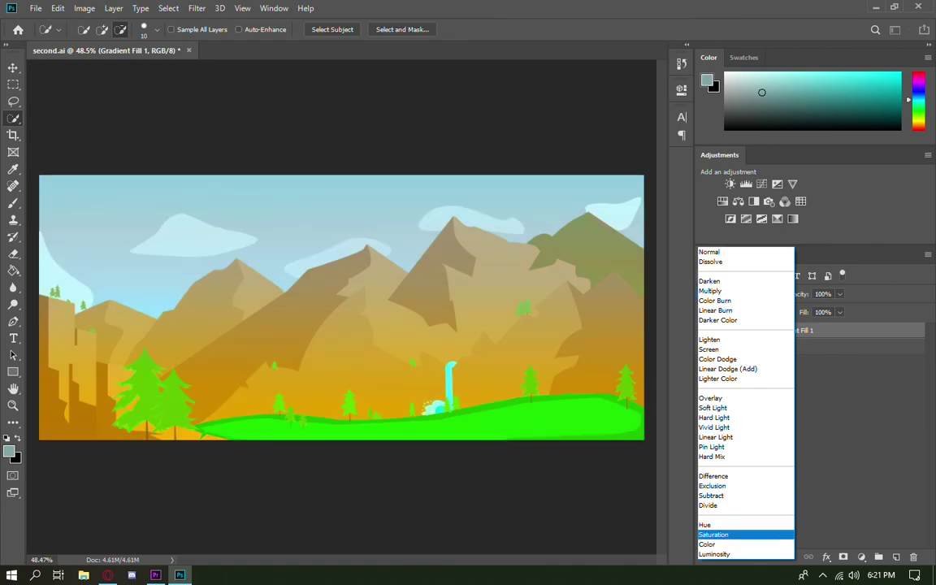
pyautogui.press('Down')
pyautogui.press('Down')
pyautogui.press('Up')
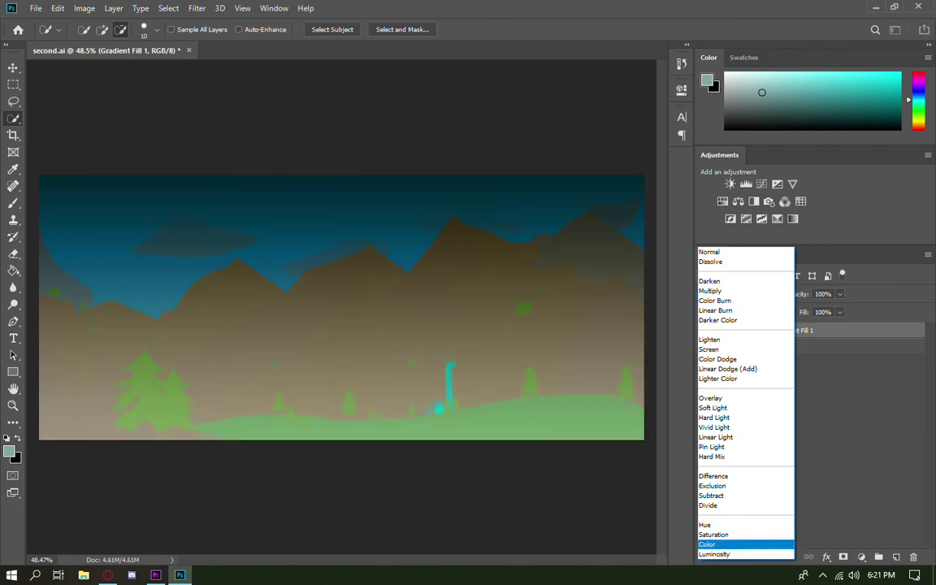
pyautogui.press('Up')
pyautogui.press('Up')
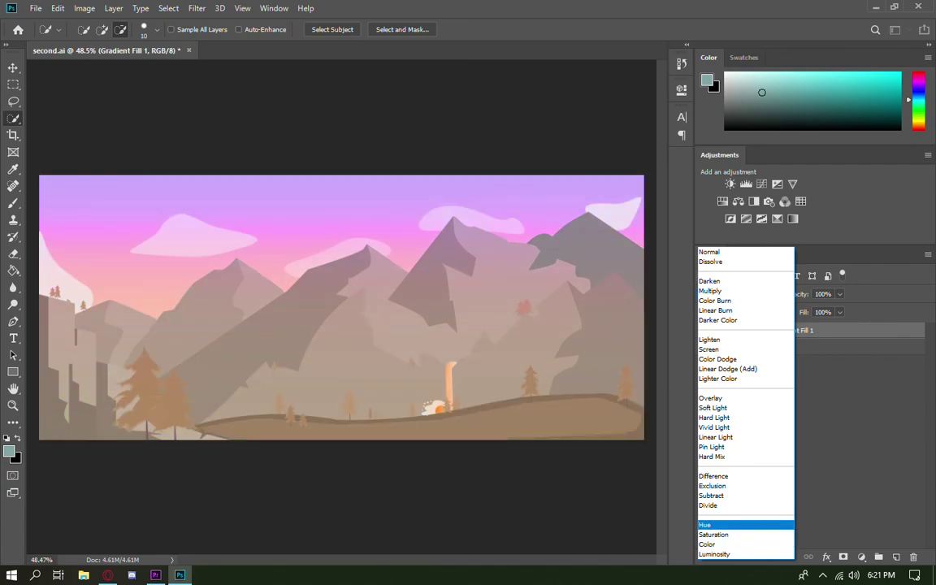
pyautogui.press('Return')
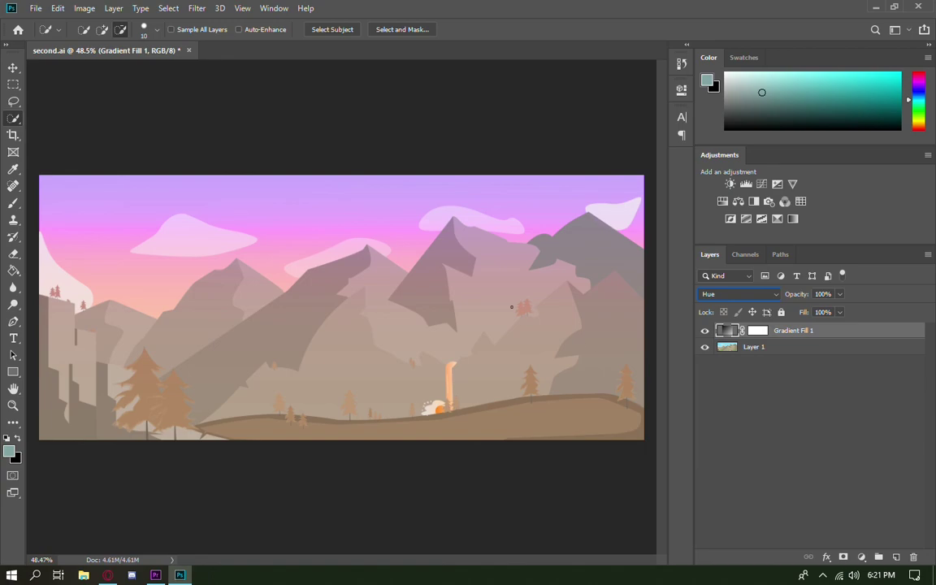